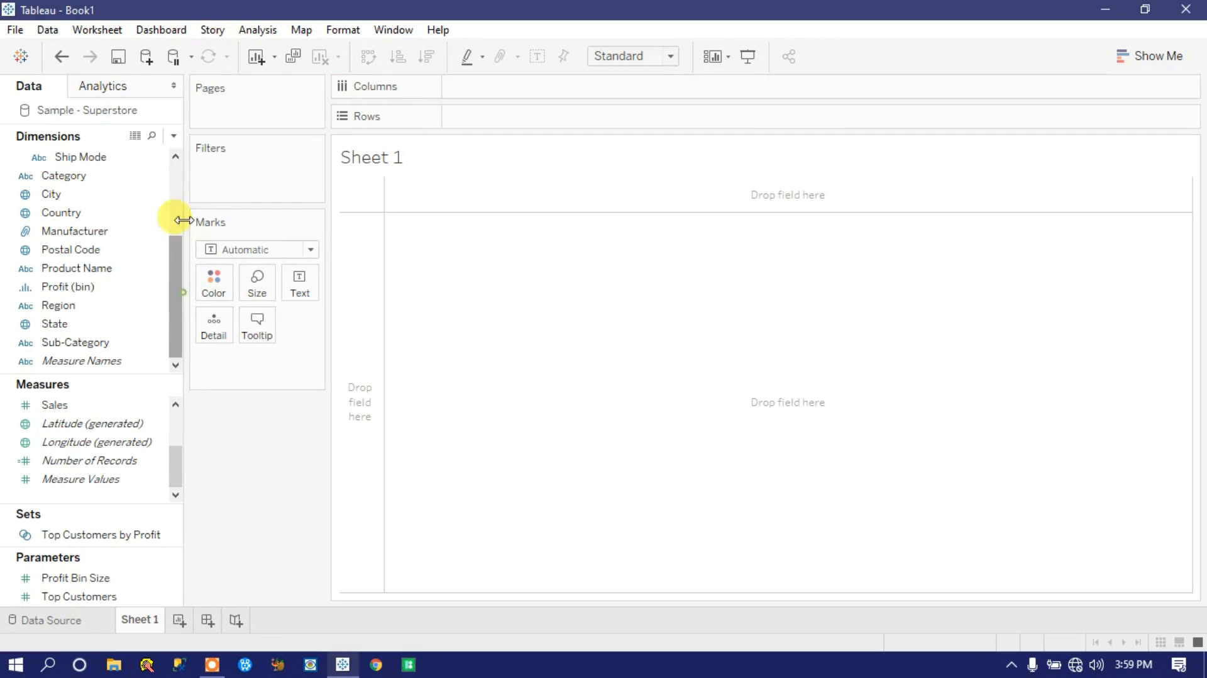
# Step: Look through the Dimensions list to find the product-related fields Category, Sub-Category and Manufacturer
pyautogui.moveTo(171, 285); pyautogui.dragTo(178, 174)
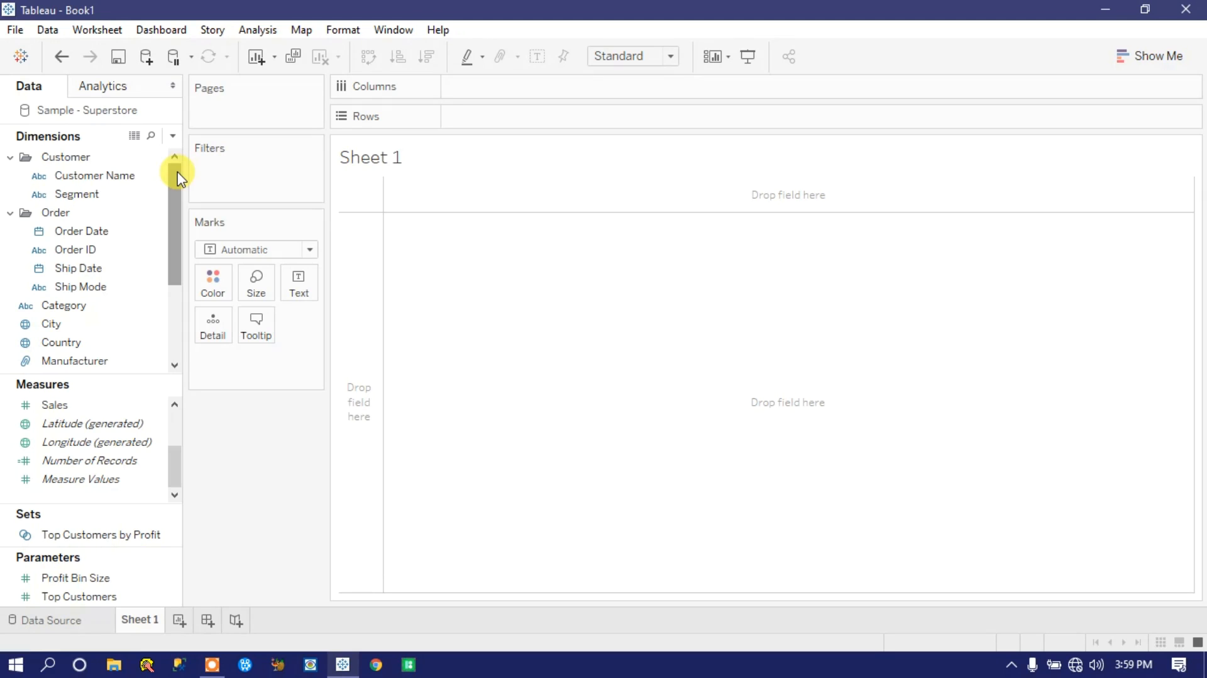
pyautogui.click(88, 201)
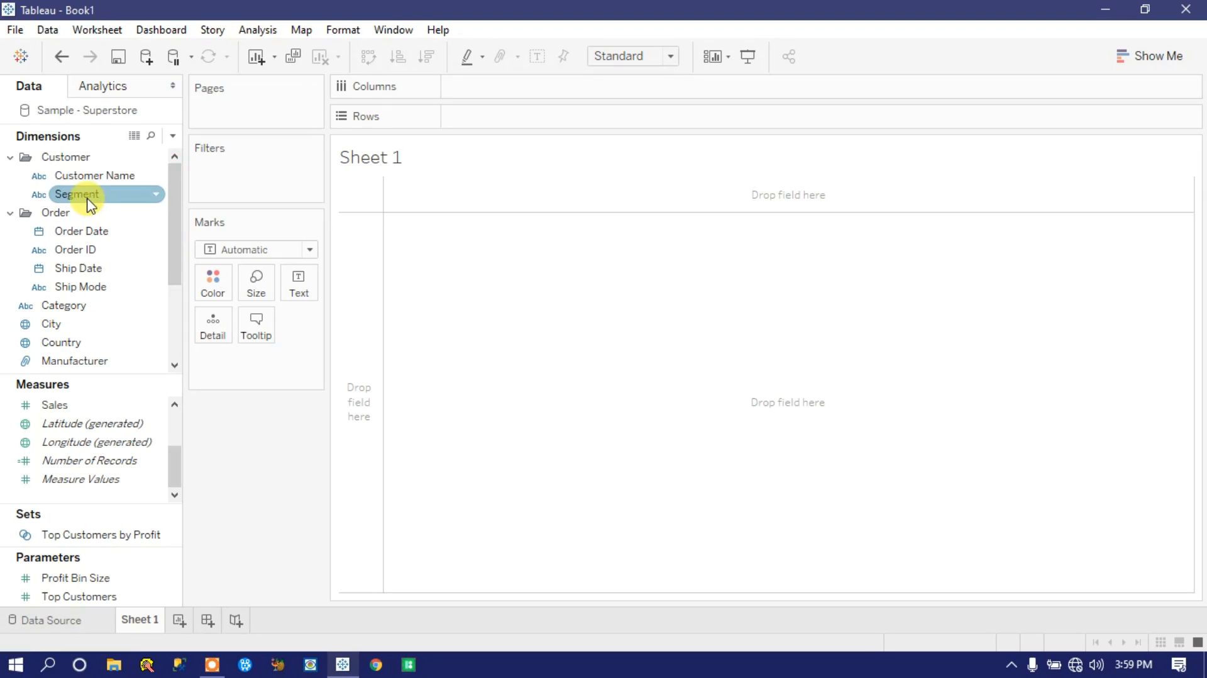
pyautogui.moveTo(180, 194); pyautogui.dragTo(181, 243)
pyautogui.click(73, 249)
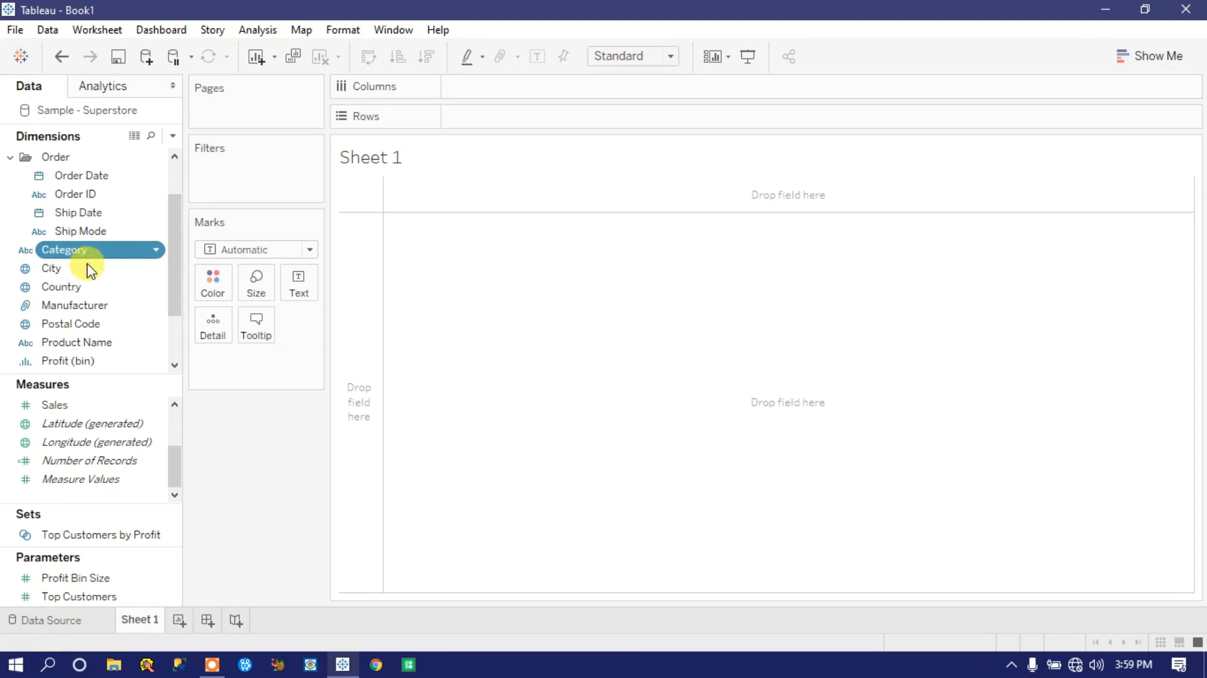
pyautogui.moveTo(178, 261); pyautogui.dragTo(180, 301)
pyautogui.click(79, 342)
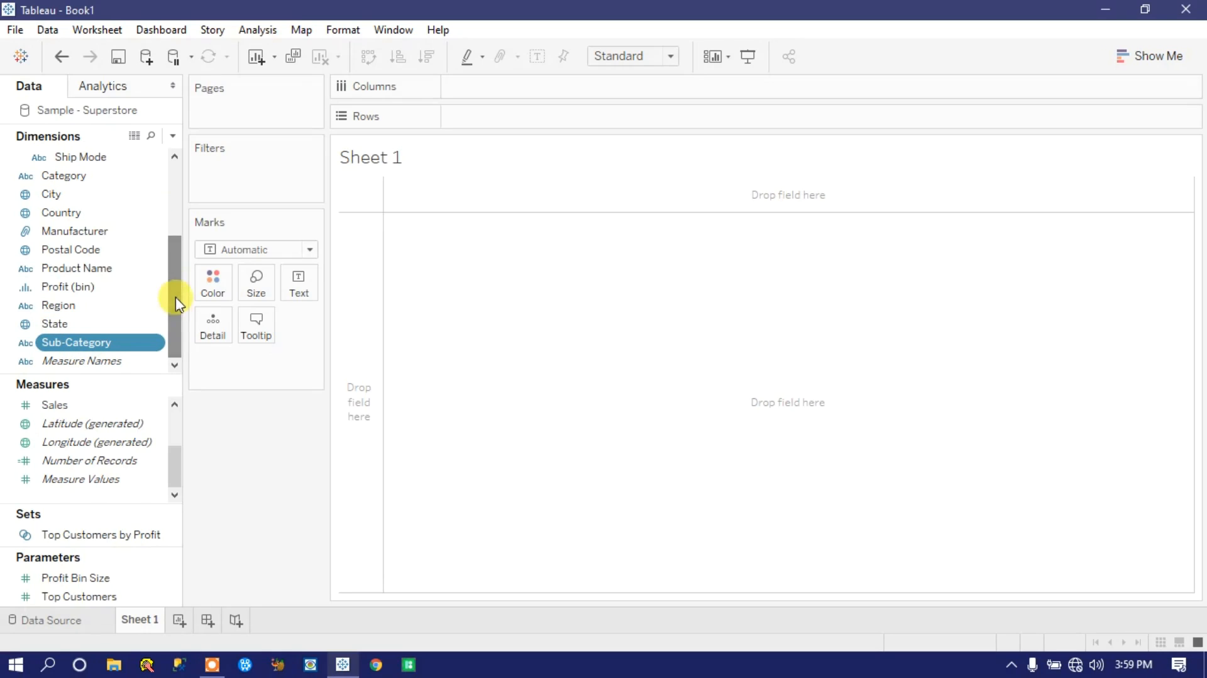
pyautogui.click(77, 232)
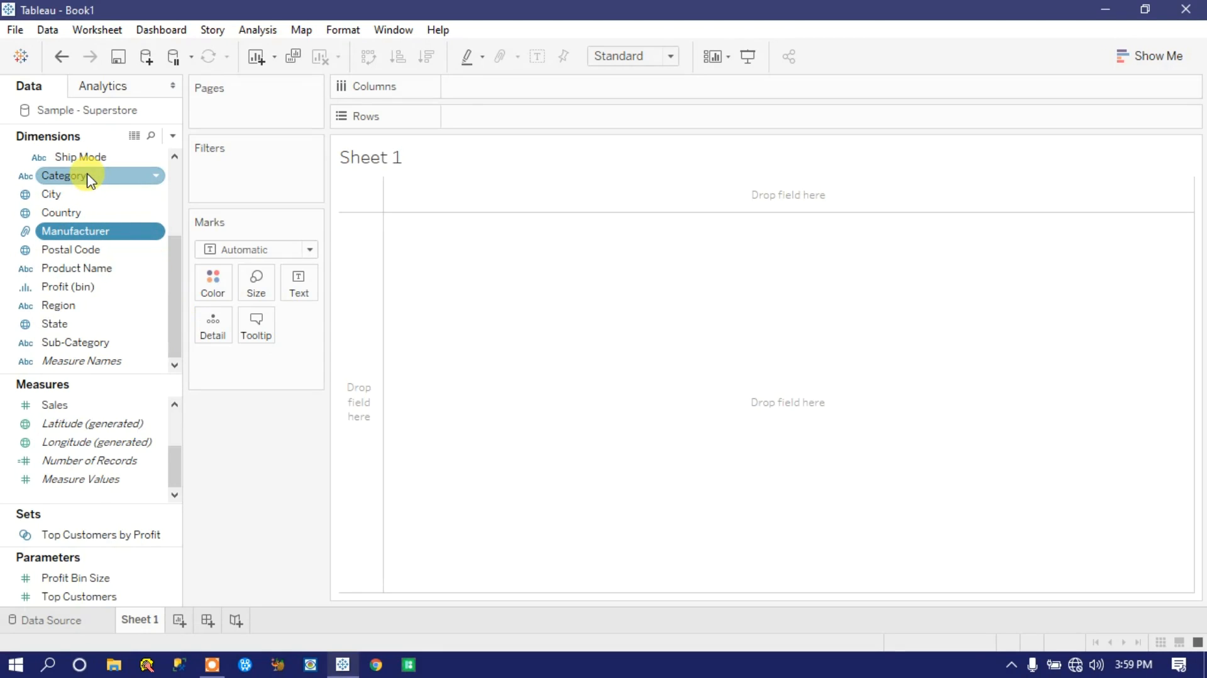
pyautogui.click(89, 178)
pyautogui.click(78, 344)
pyautogui.click(89, 234)
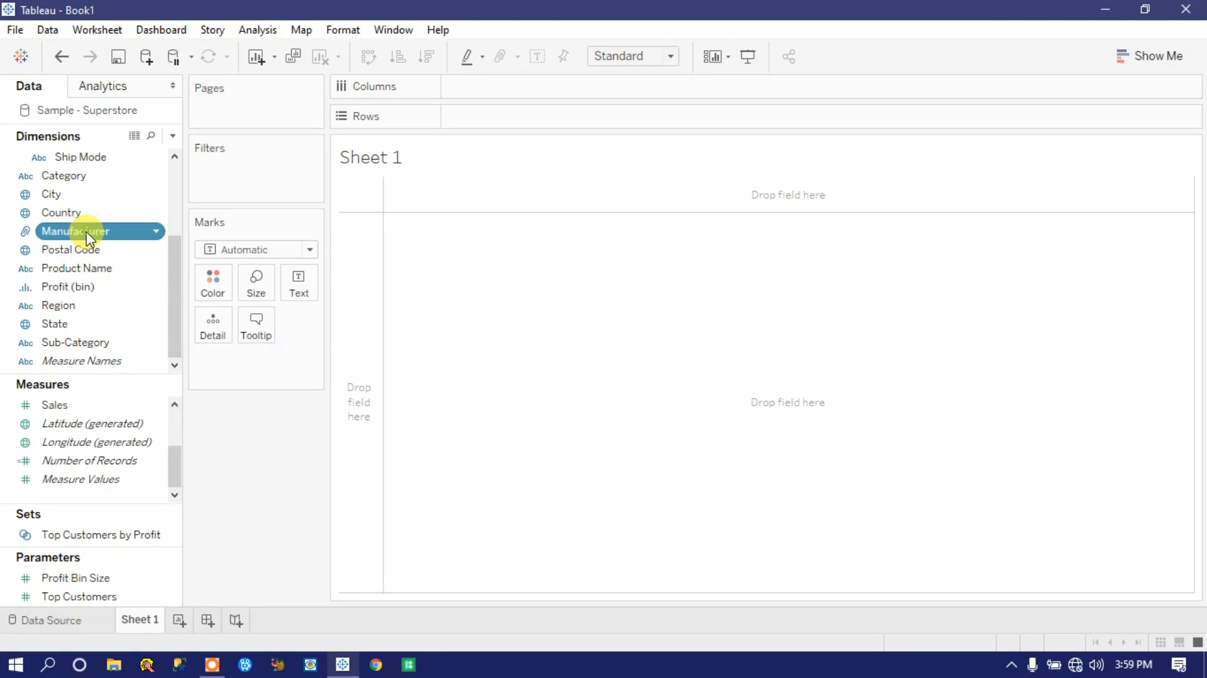
pyautogui.moveTo(170, 315)
pyautogui.mouseDown()
pyautogui.moveTo(181, 197)
pyautogui.moveTo(182, 332)
pyautogui.mouseUp()
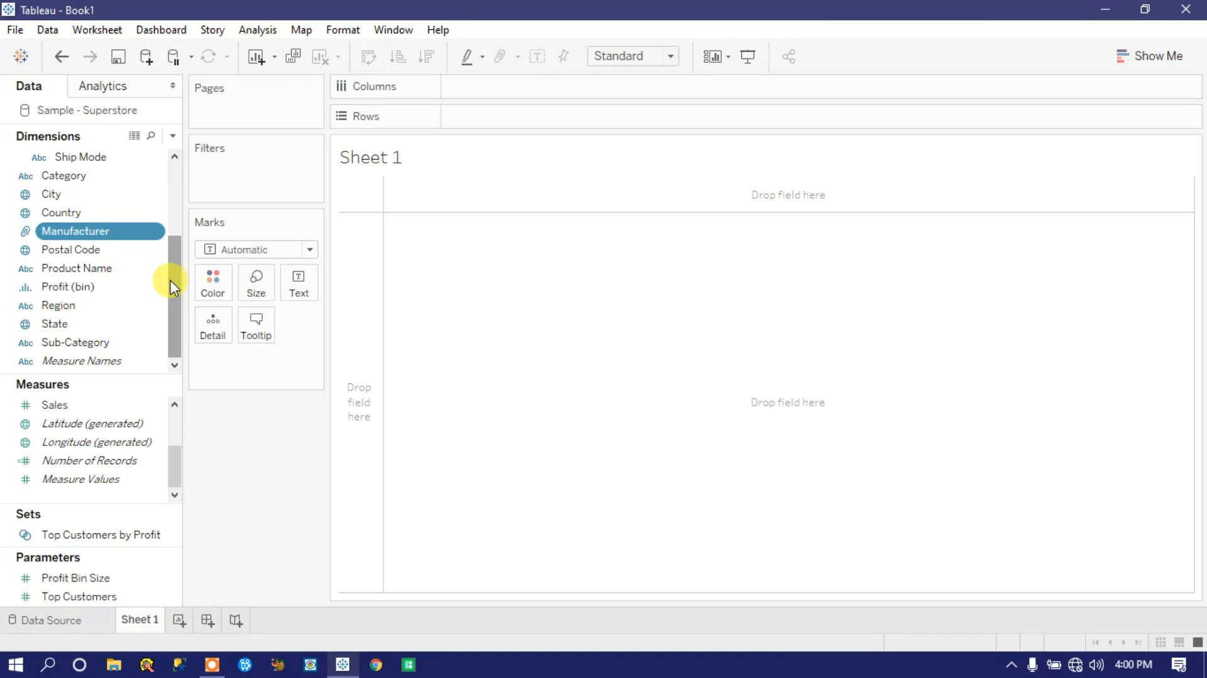
# Step: Create a hierarchy named Prod_Hierarchy from the Category, Manufacturer and Sub-Category dimensions
pyautogui.click(76, 180)
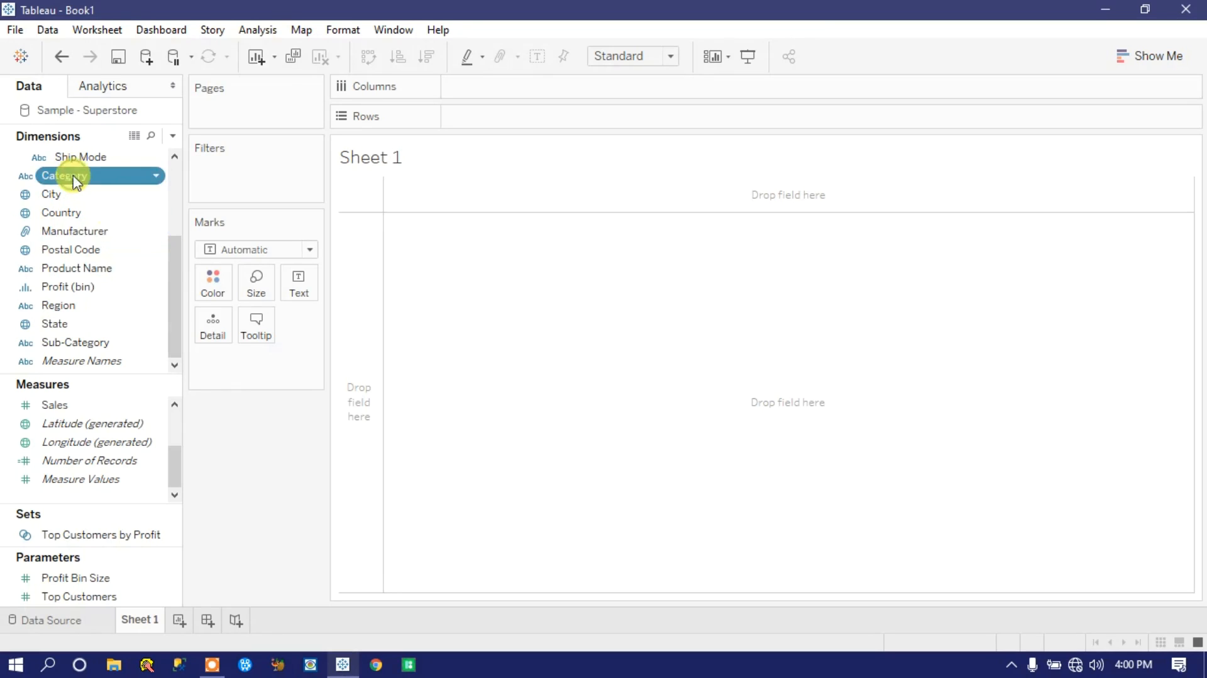
pyautogui.keyDown('ctrl'); pyautogui.click(74, 231); pyautogui.keyUp('ctrl')
pyautogui.keyDown('ctrl'); pyautogui.click(76, 343); pyautogui.keyUp('ctrl')
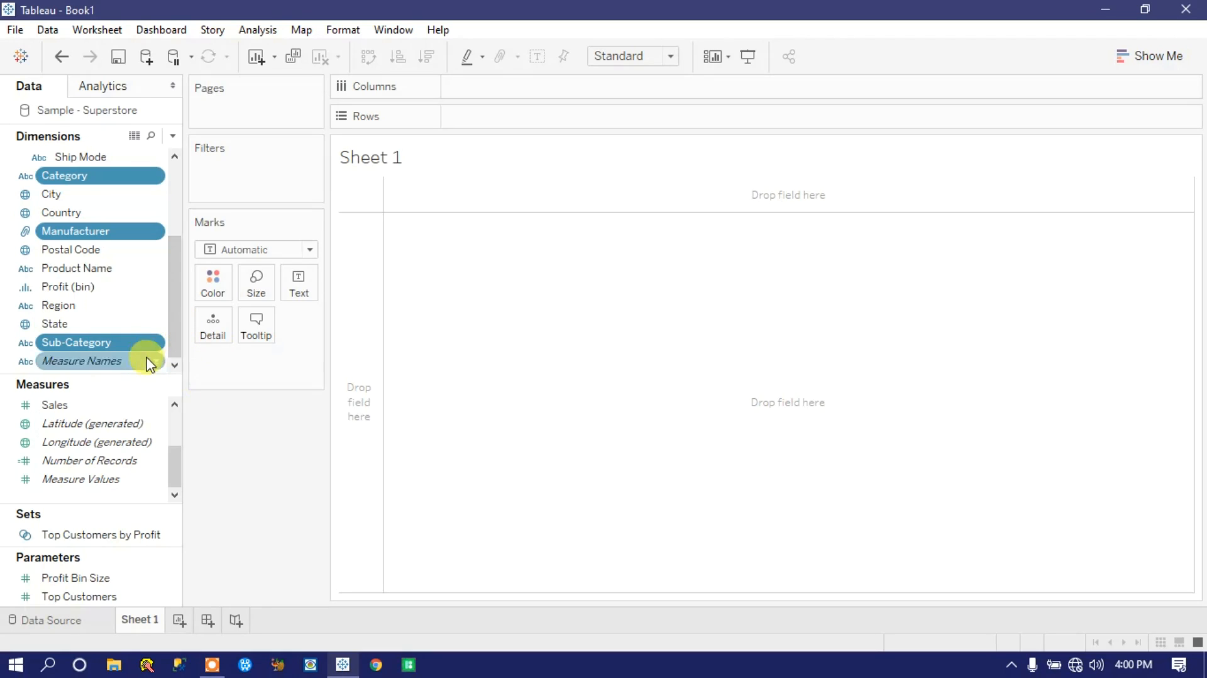
pyautogui.click(156, 344)
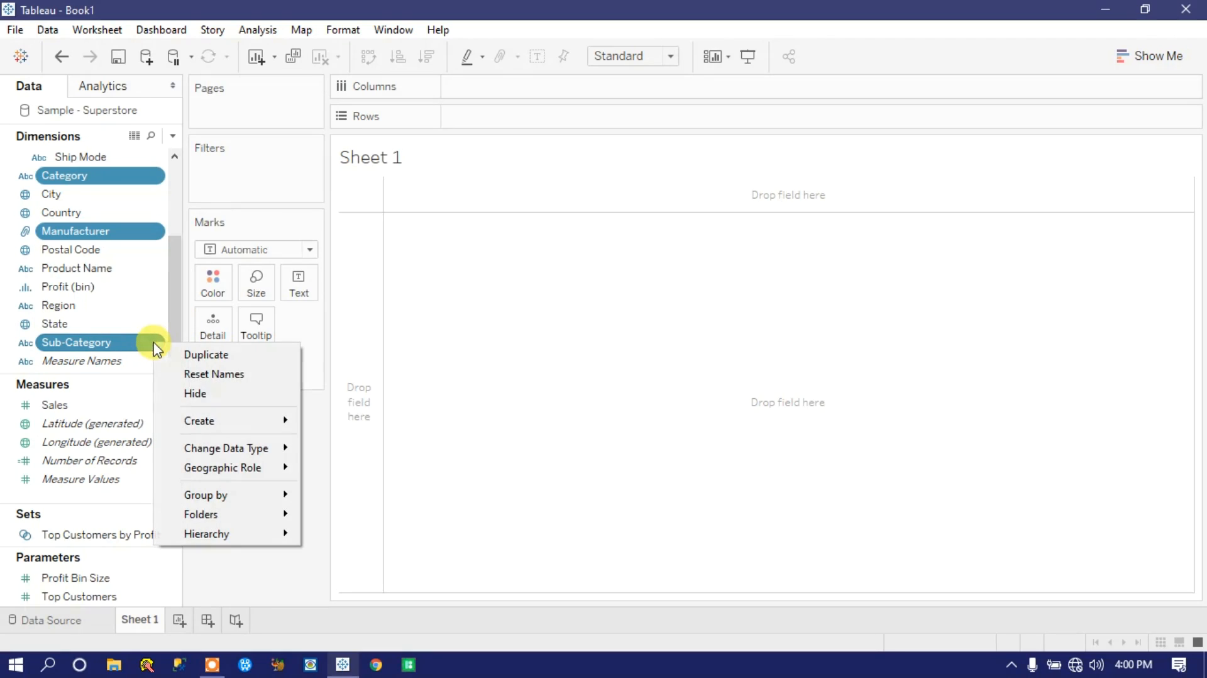
pyautogui.moveTo(211, 536)
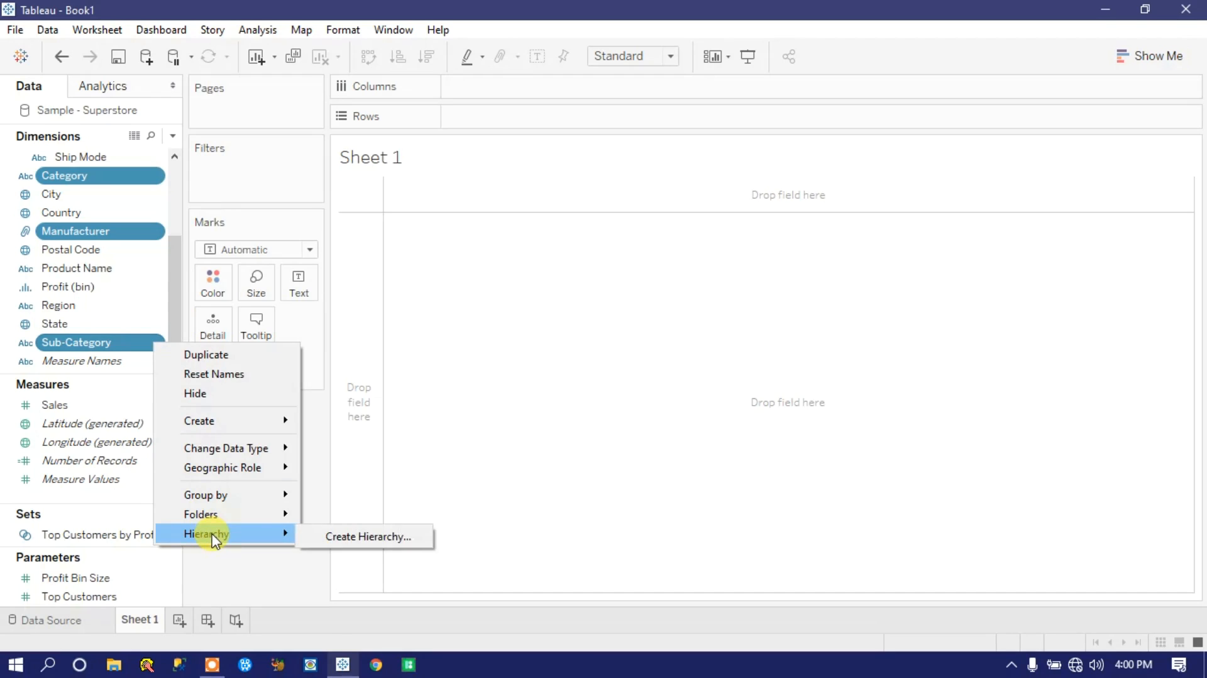
pyautogui.click(353, 537)
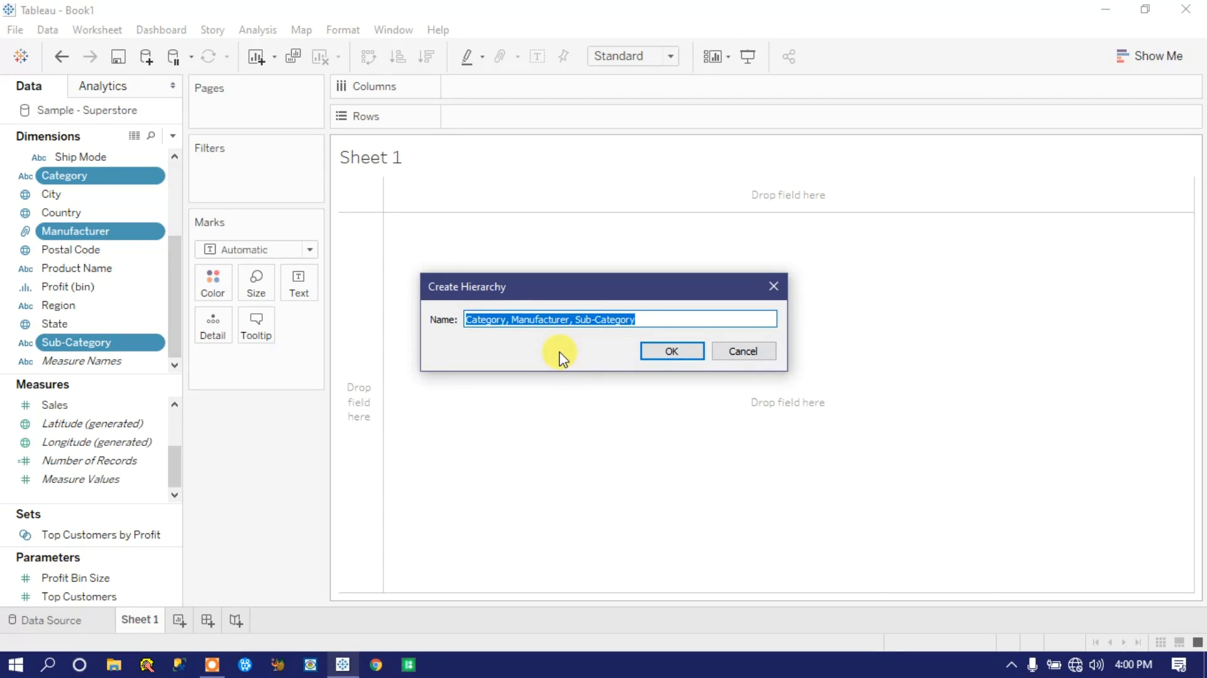
pyautogui.write('P')
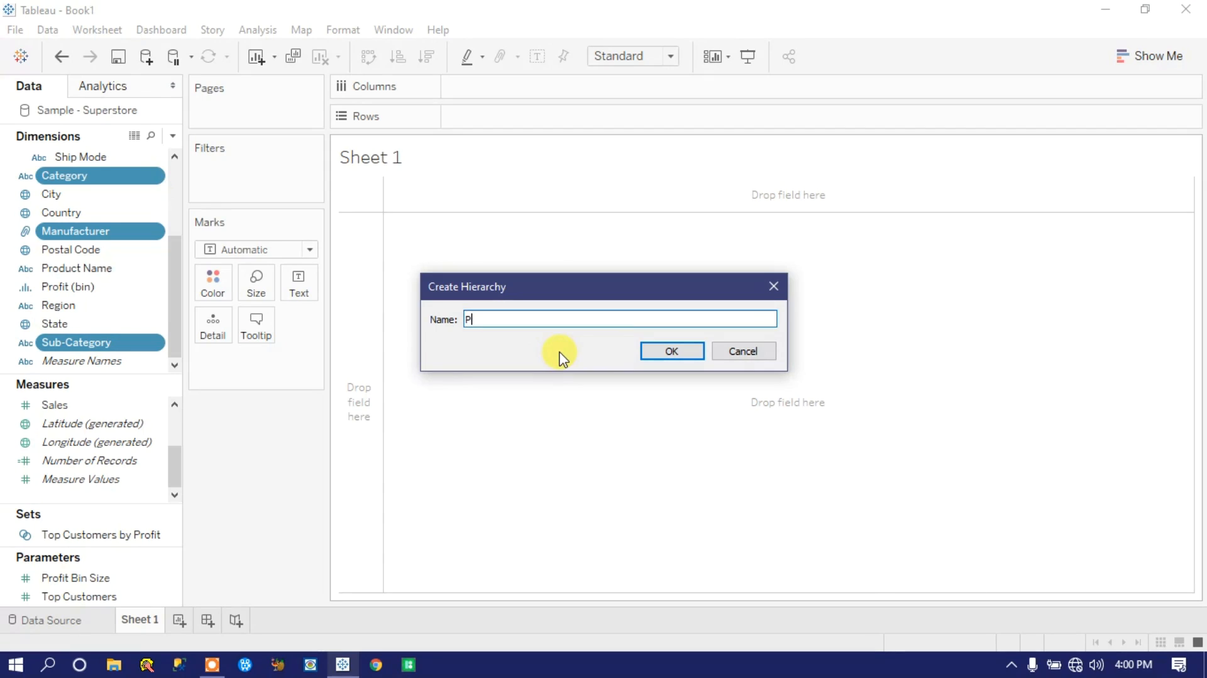
pyautogui.write('rod_Hierarchy')
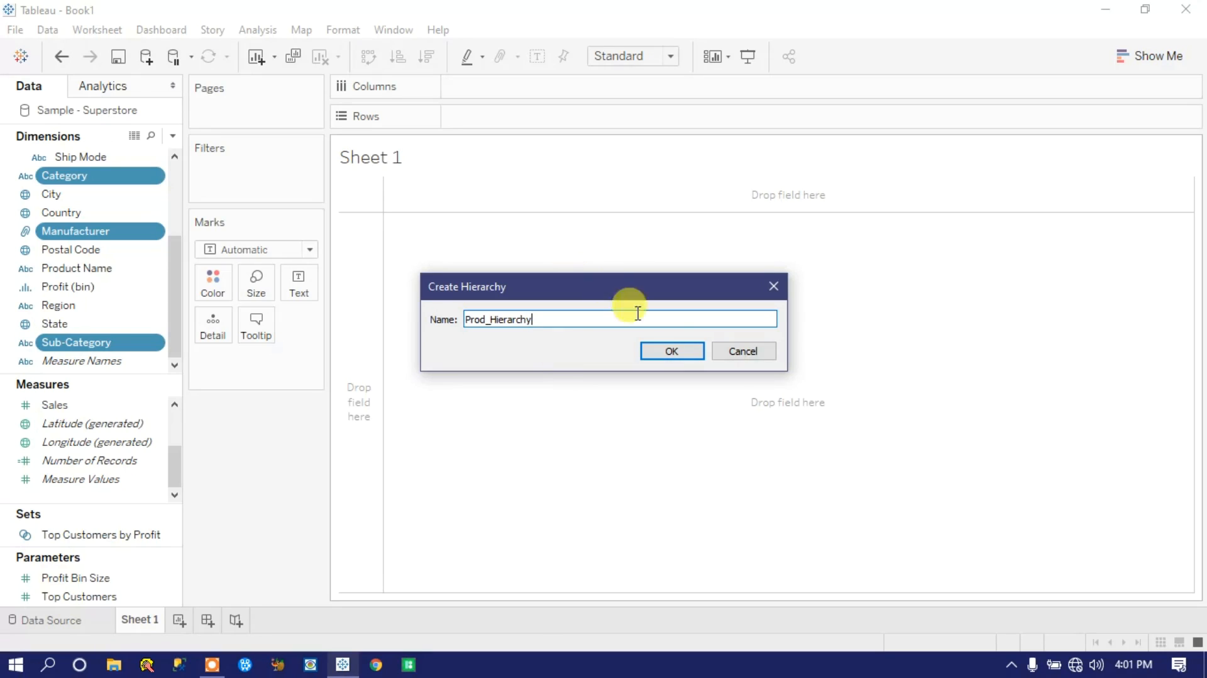
pyautogui.click(672, 354)
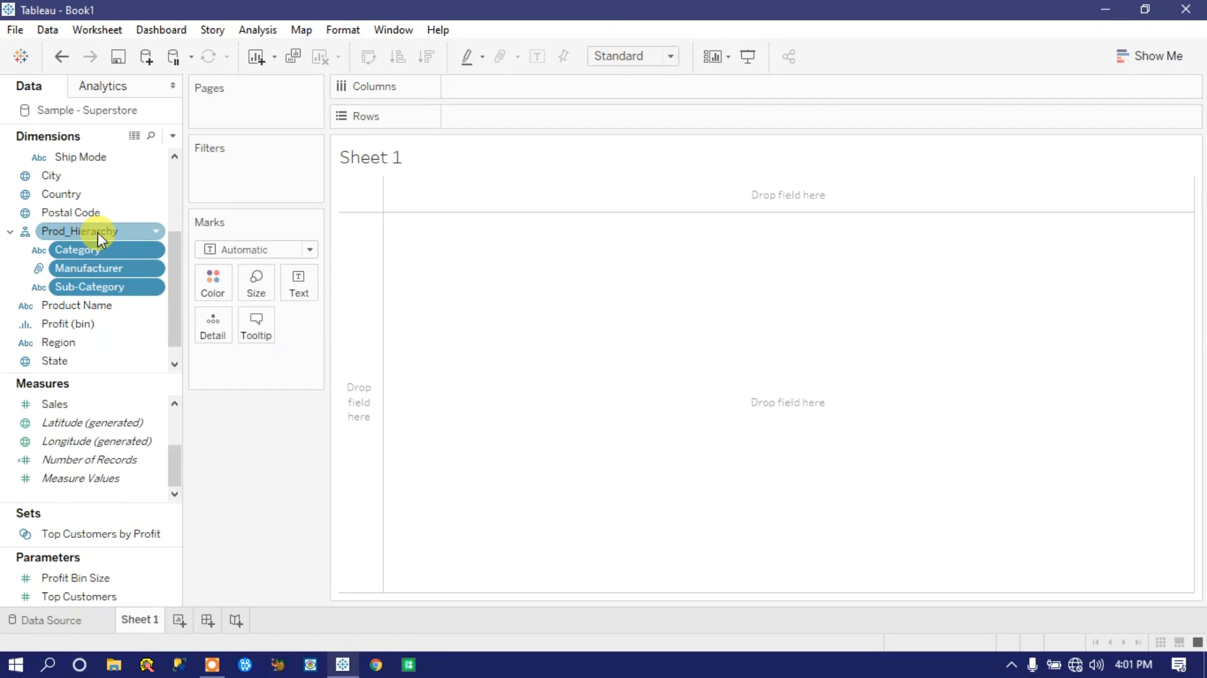
# Step: Place Order Date on Columns and drill it down from year through quarter and month to day
pyautogui.moveTo(175, 291); pyautogui.dragTo(180, 214)
pyautogui.click(79, 233)
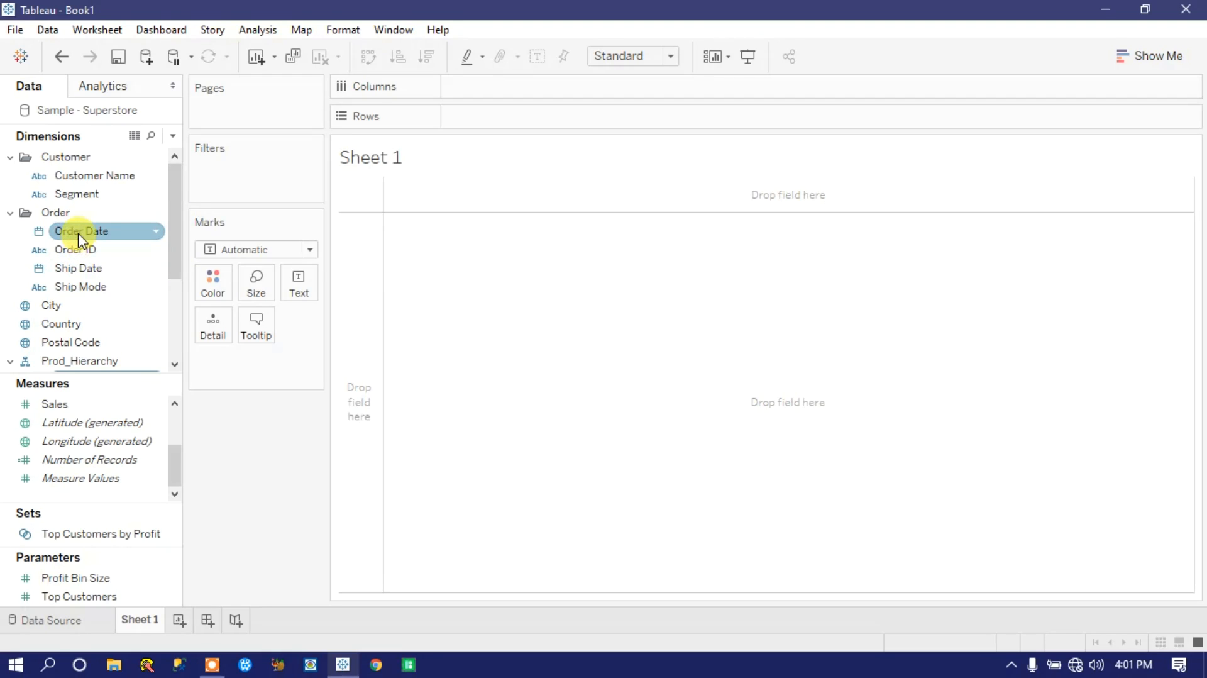
pyautogui.moveTo(78, 239); pyautogui.dragTo(479, 88)
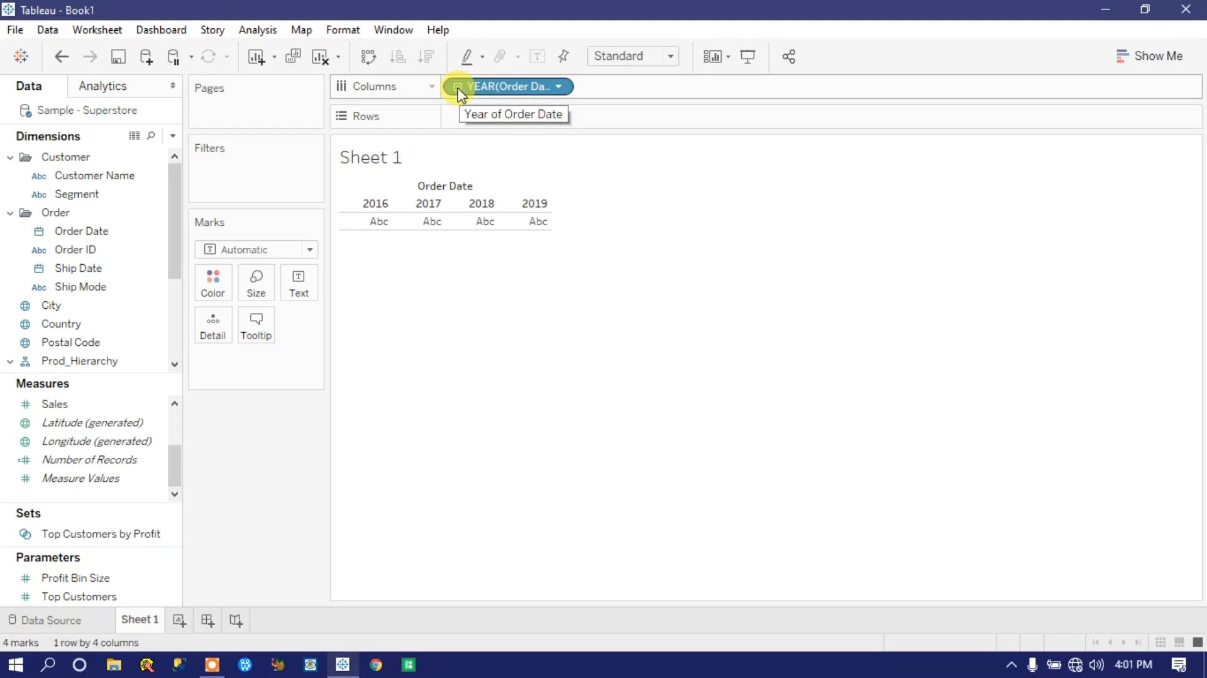
pyautogui.click(457, 88)
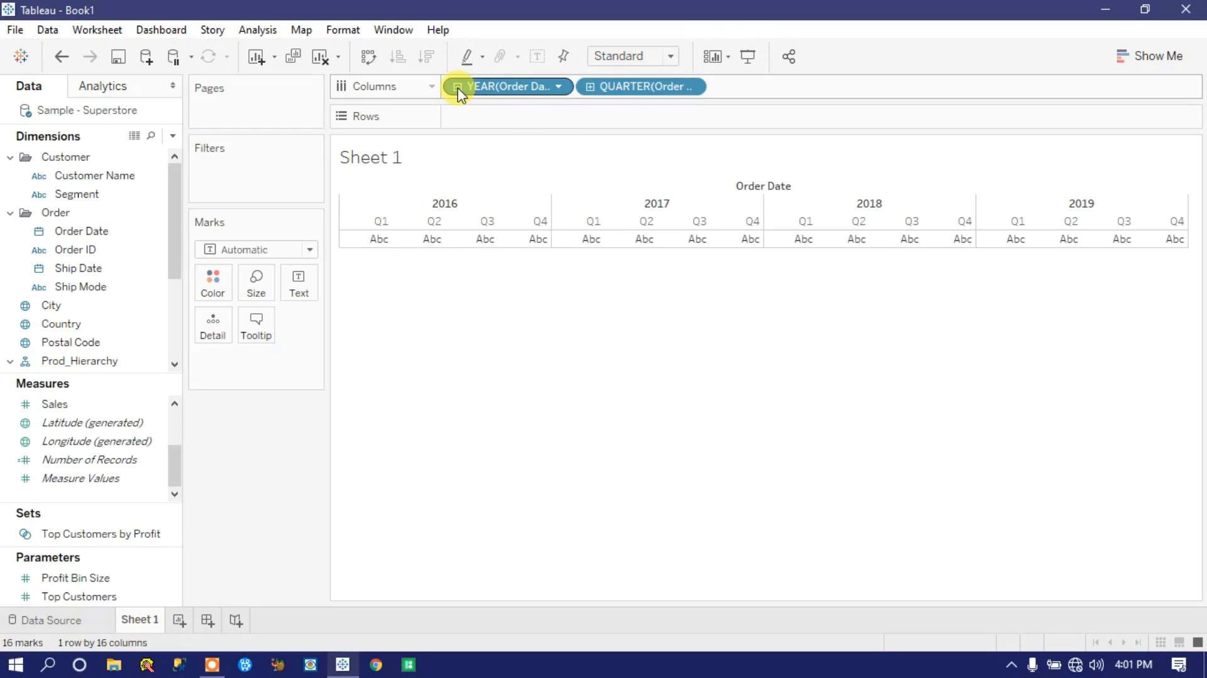
pyautogui.click(590, 86)
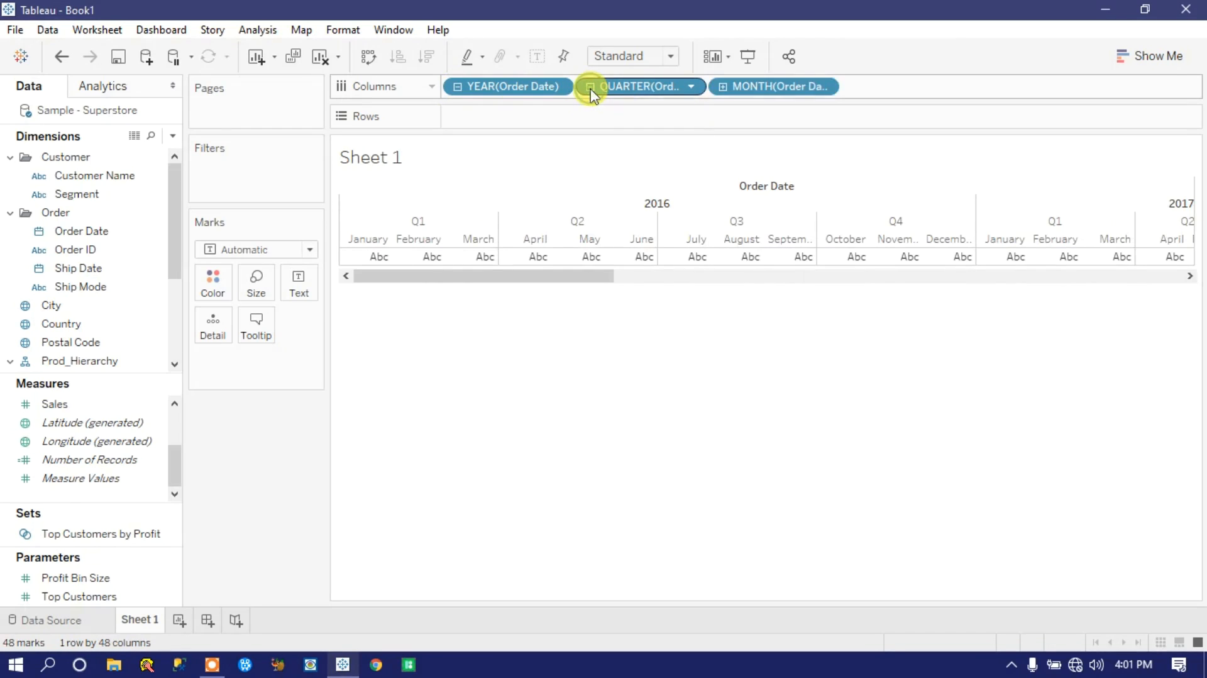
pyautogui.click(725, 88)
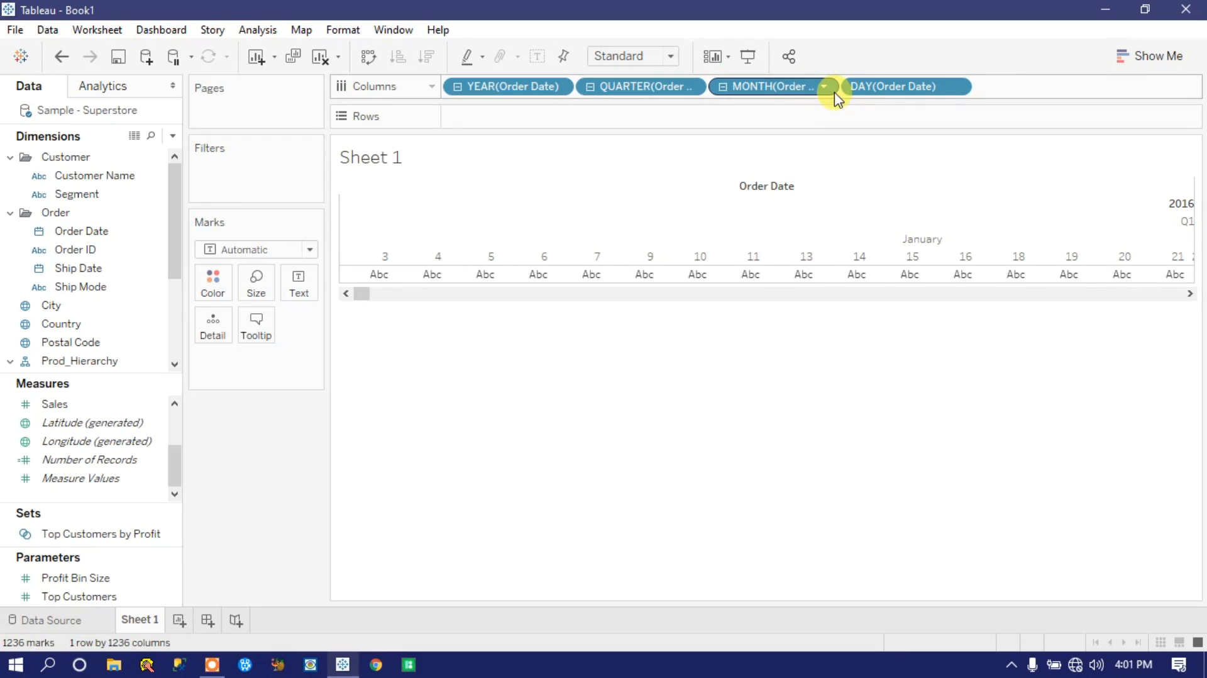
# Step: Collapse the Order Date levels back to year and remove the field from Columns
pyautogui.click(724, 86)
pyautogui.click(591, 87)
pyautogui.click(457, 87)
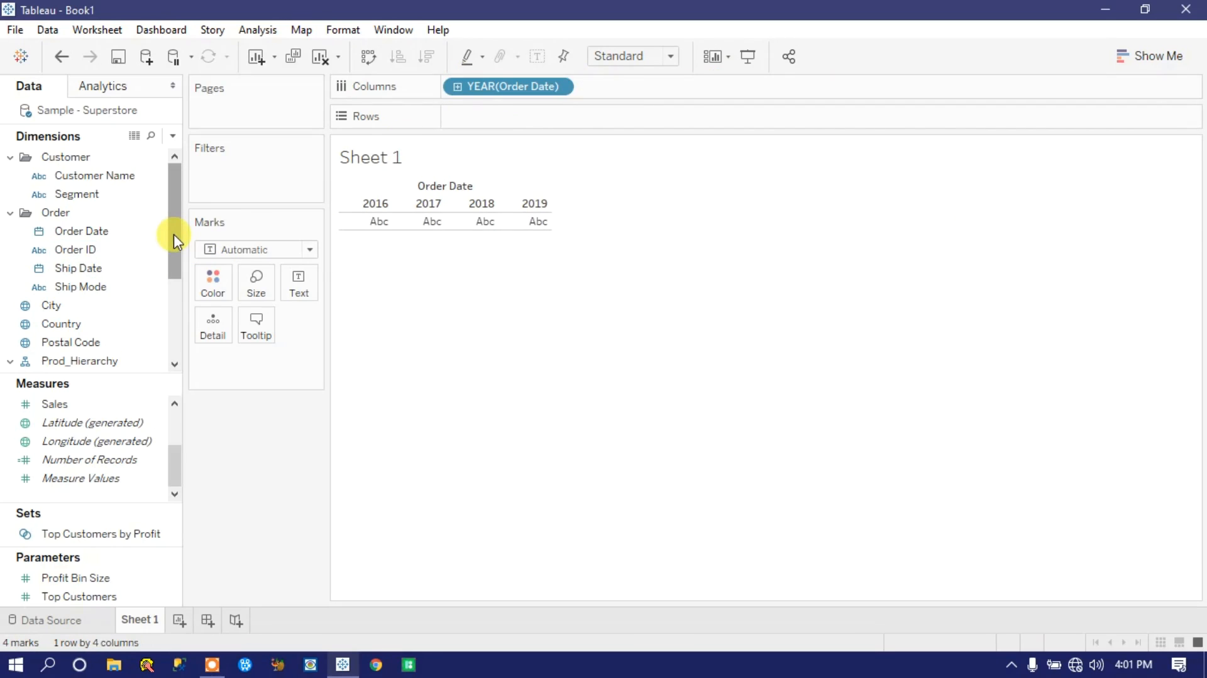
pyautogui.click(140, 235)
pyautogui.moveTo(502, 87); pyautogui.dragTo(528, 13)
# Step: Place Prod_Hierarchy on Rows and drill down from Category through Manufacturer to Sub-Category
pyautogui.click(65, 343)
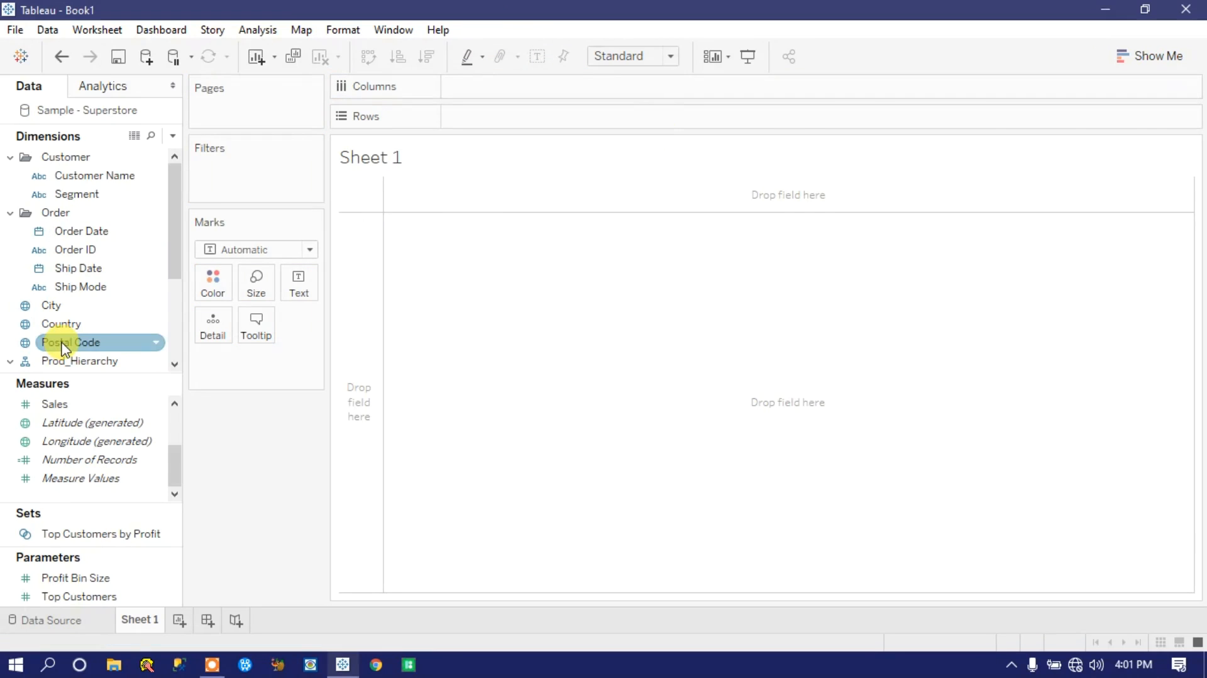
pyautogui.moveTo(183, 216); pyautogui.dragTo(171, 306)
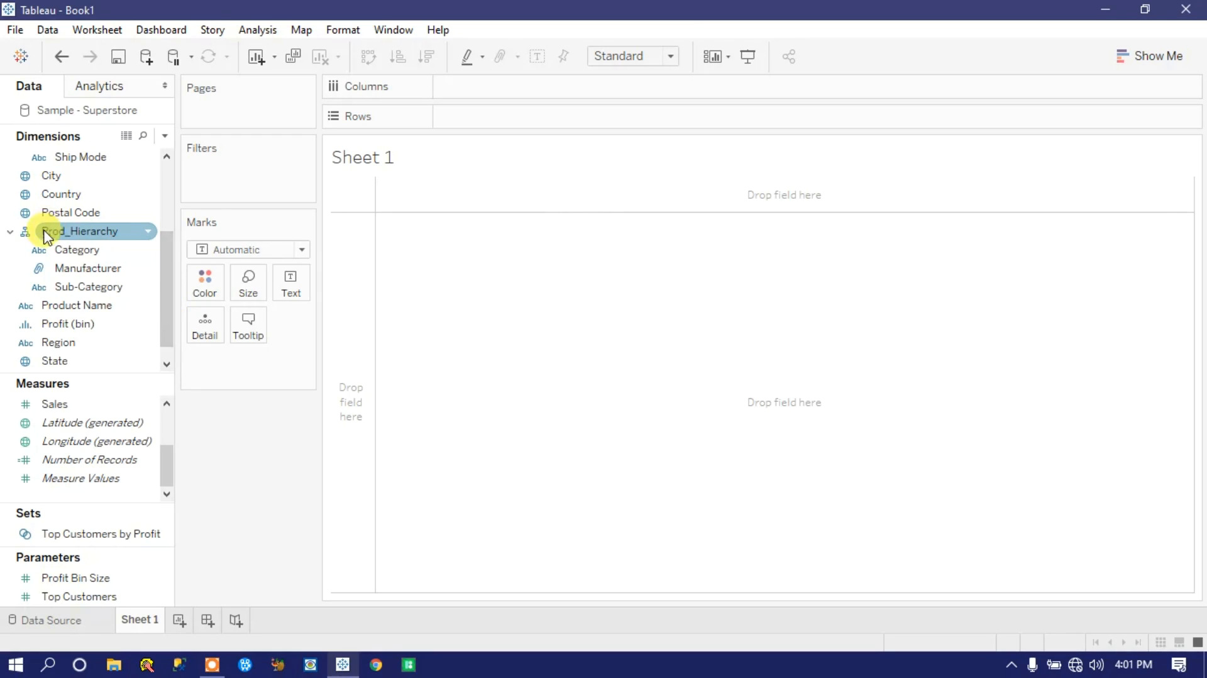
pyautogui.moveTo(53, 236); pyautogui.dragTo(459, 118)
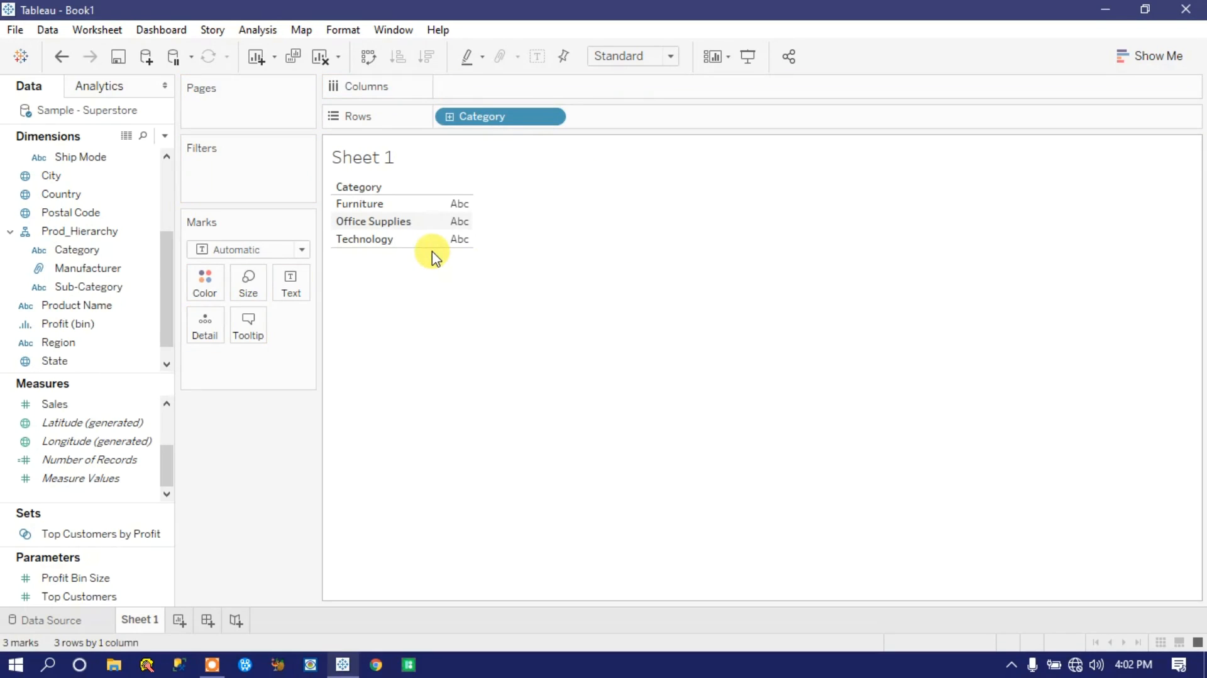
pyautogui.click(451, 119)
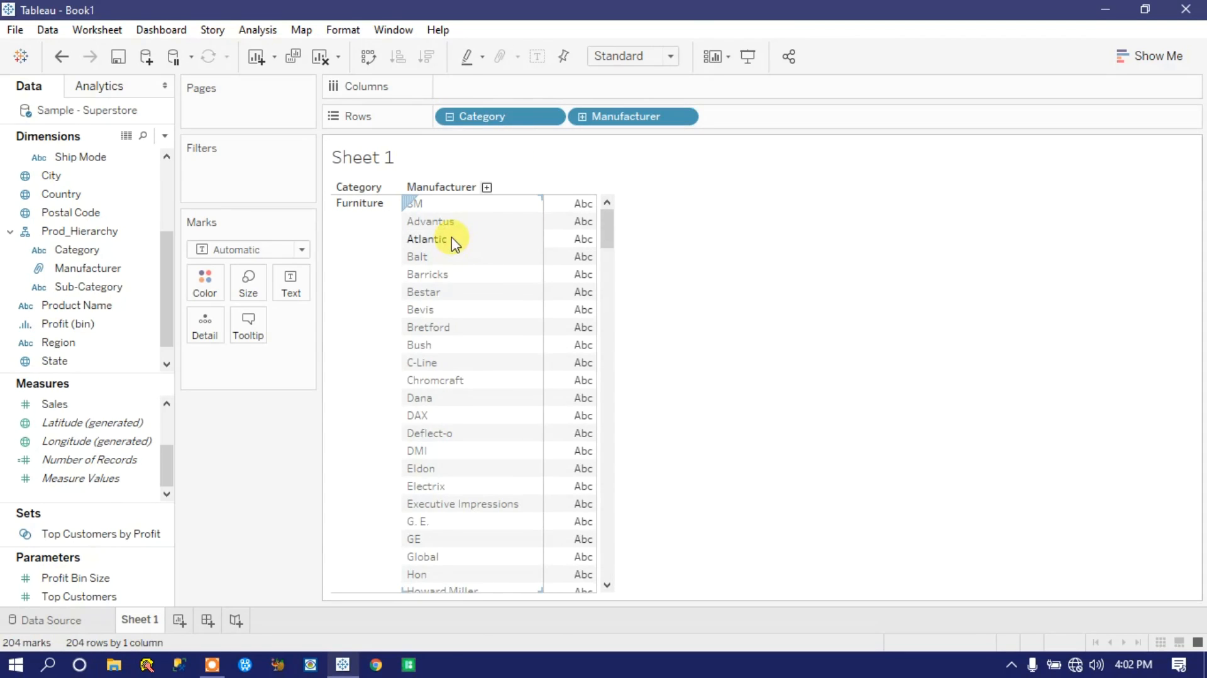
pyautogui.click(582, 117)
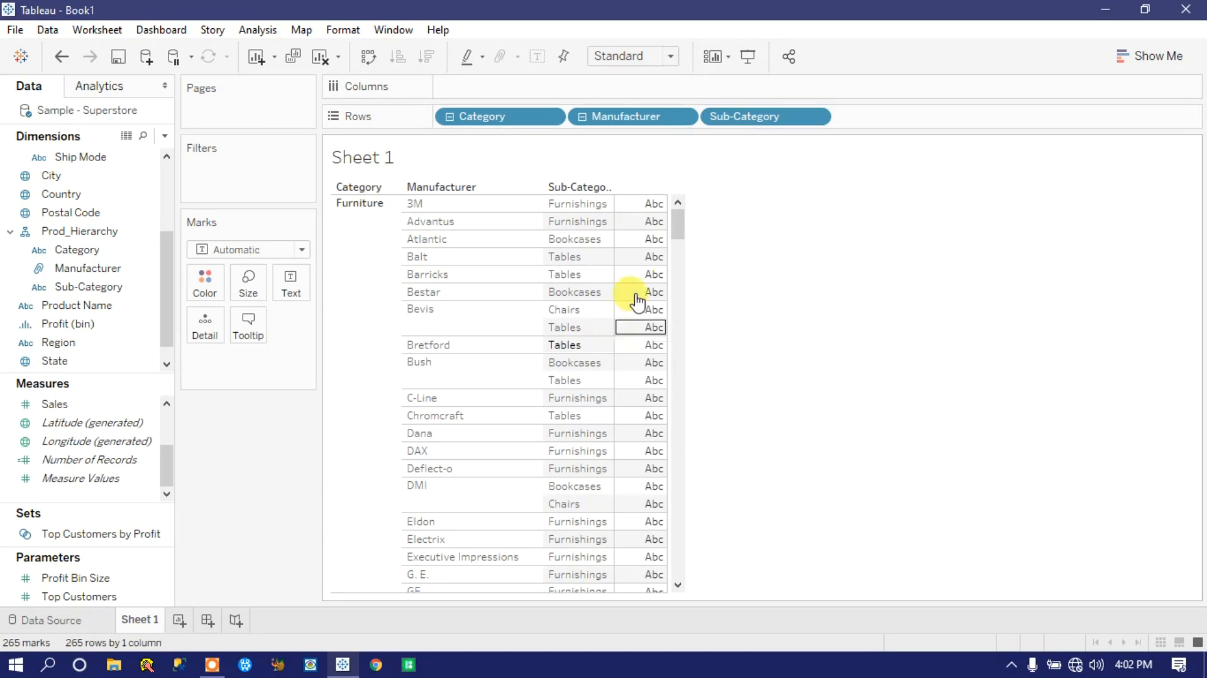
pyautogui.moveTo(677, 226); pyautogui.dragTo(659, 171)
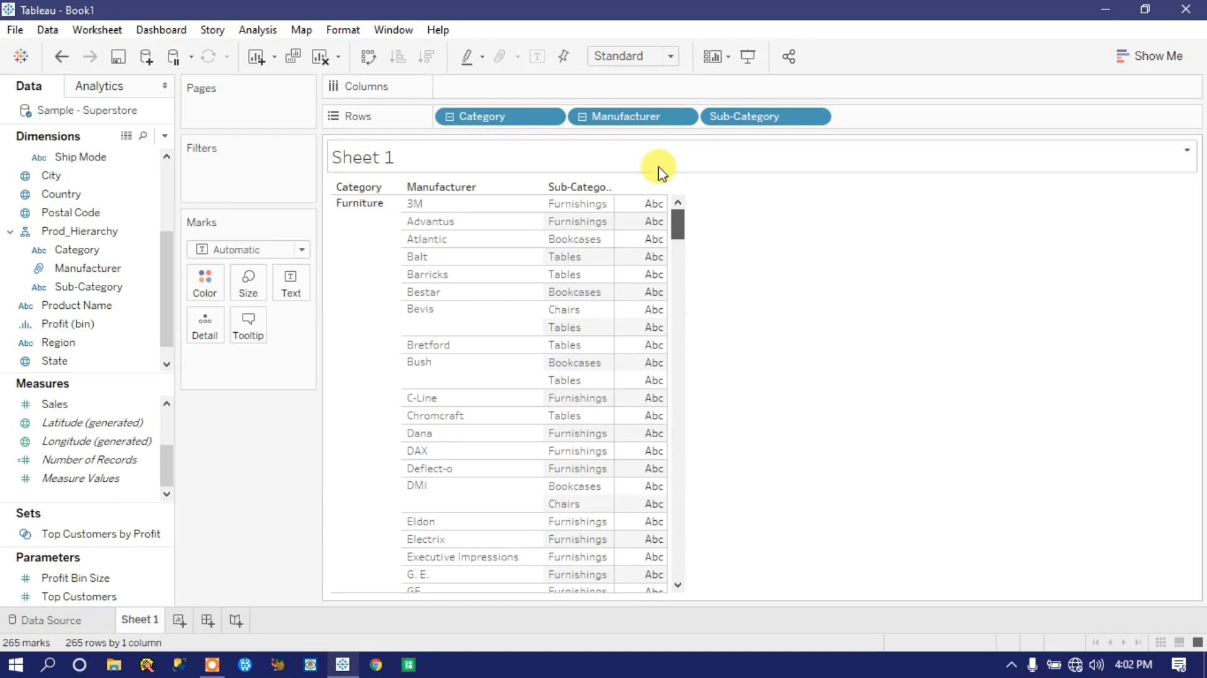
# Step: Reorder Prod_Hierarchy so that Sub-Category sits between Category and Manufacturer
pyautogui.click(88, 287)
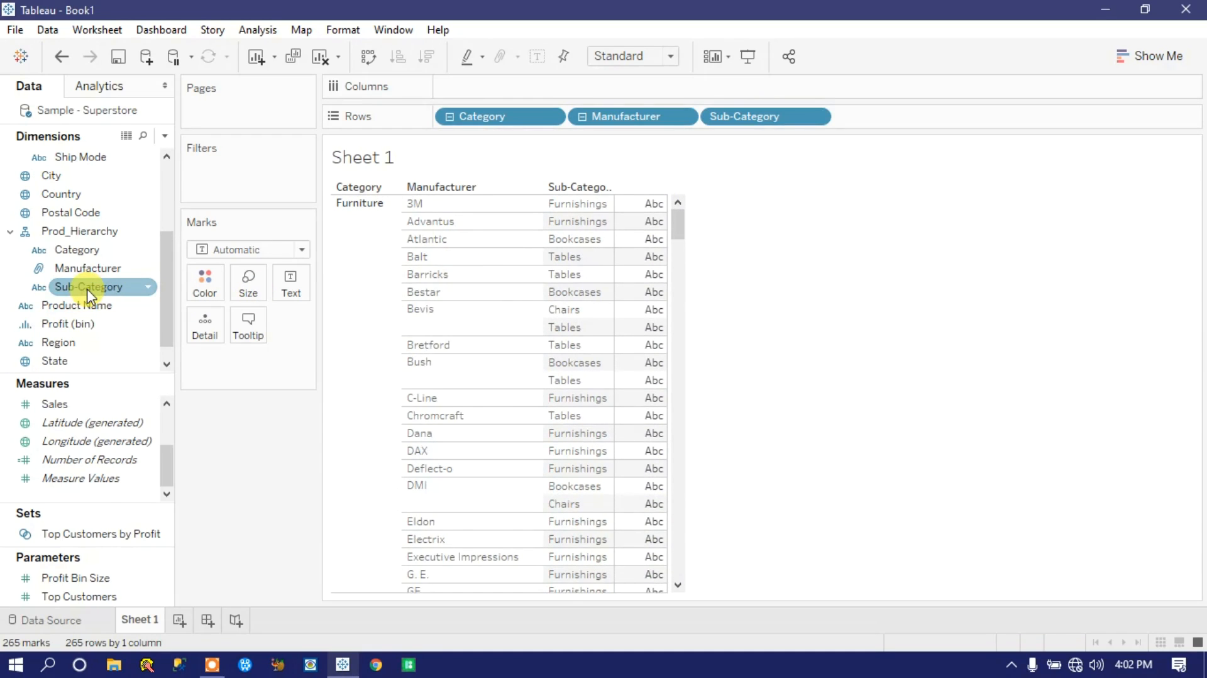
pyautogui.moveTo(87, 289); pyautogui.dragTo(733, 124)
pyautogui.moveTo(84, 291); pyautogui.dragTo(86, 263)
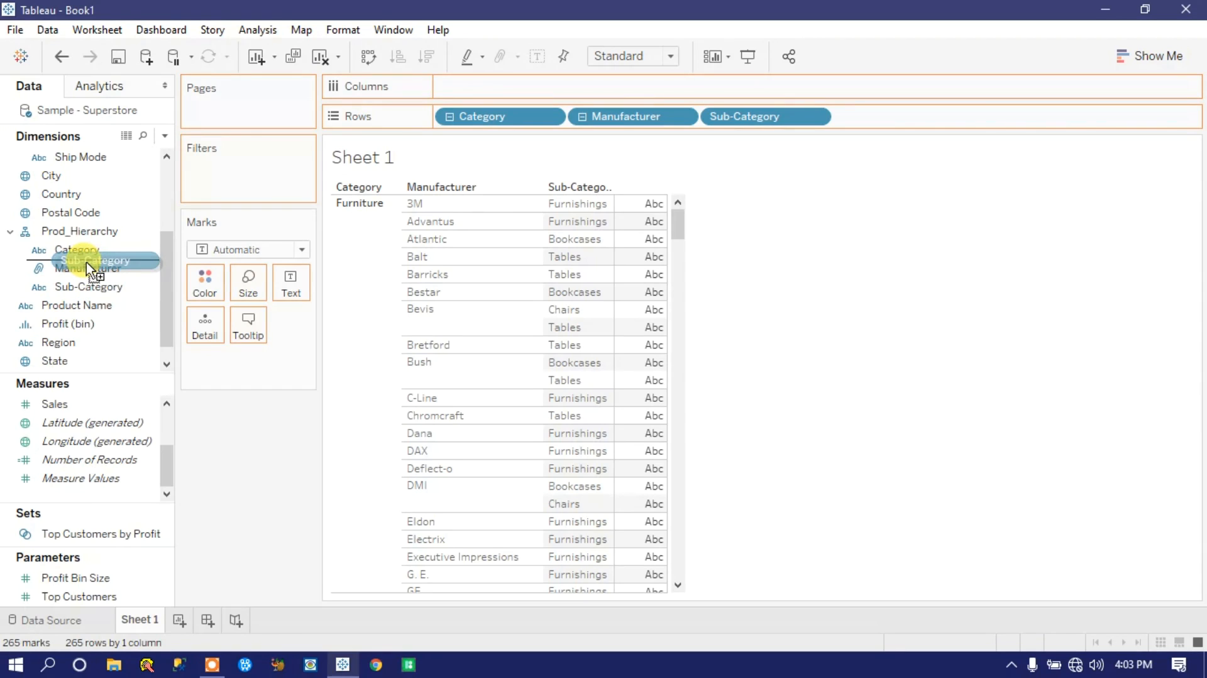
pyautogui.moveTo(86, 262); pyautogui.dragTo(85, 263)
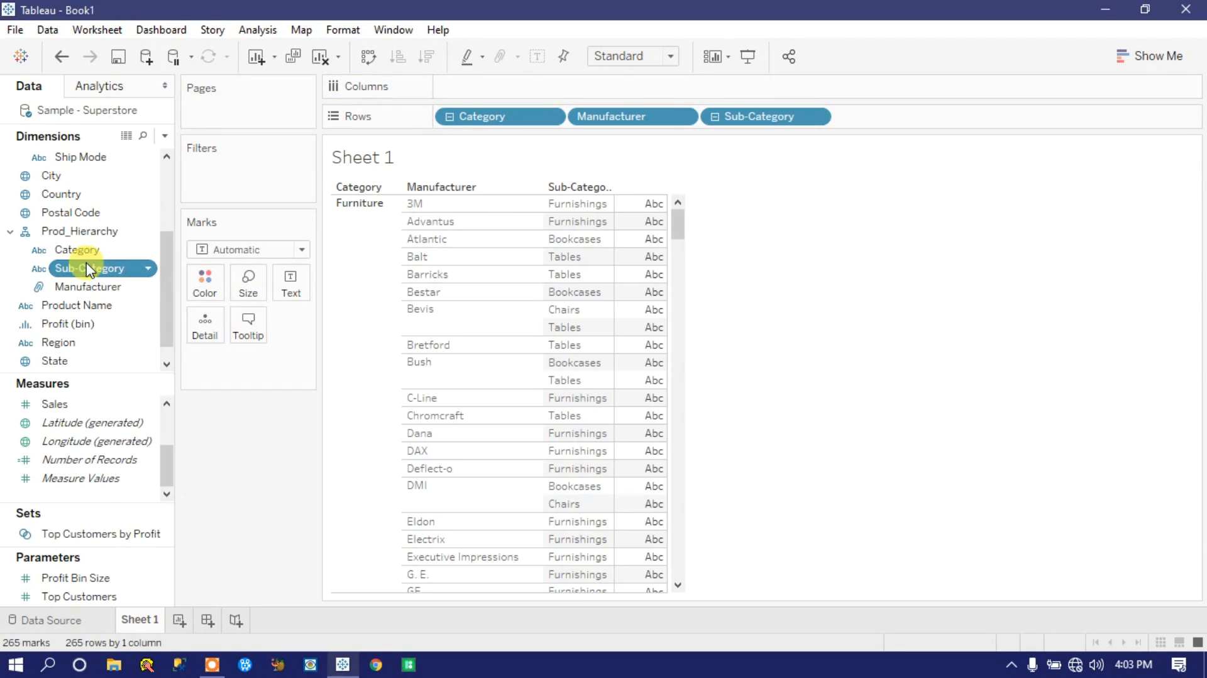
# Step: Collapse the rows to Category and drill down again through Sub-Category to Manufacturer
pyautogui.click(451, 117)
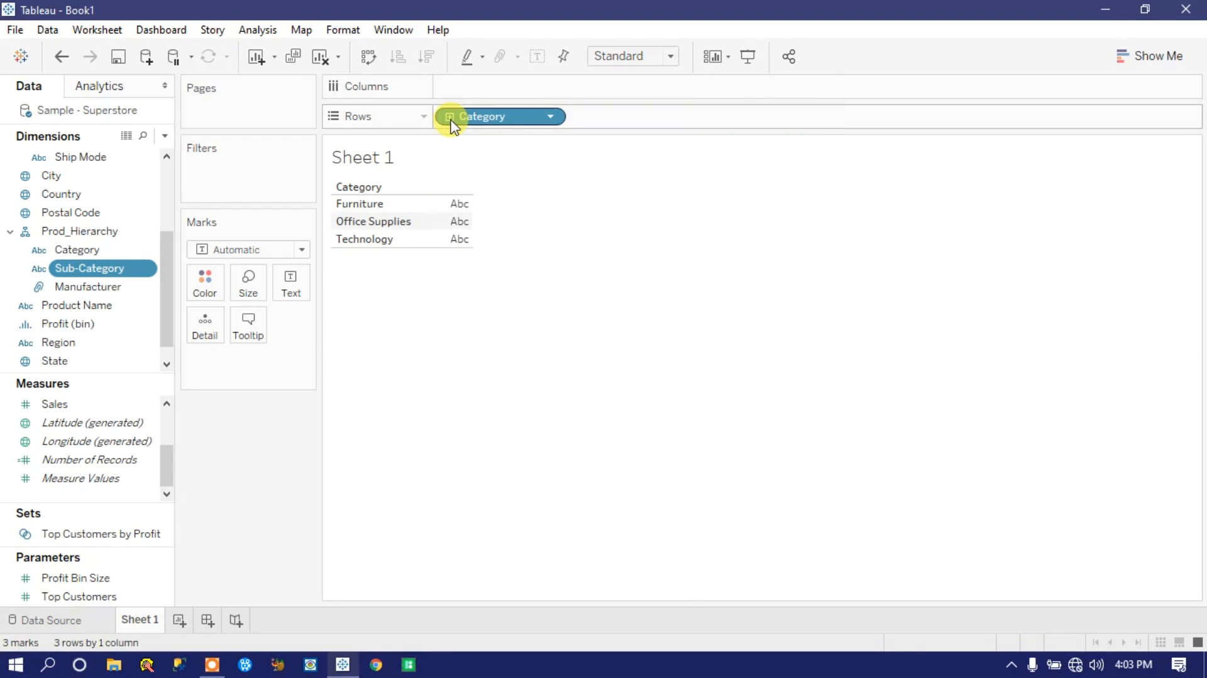
pyautogui.click(450, 117)
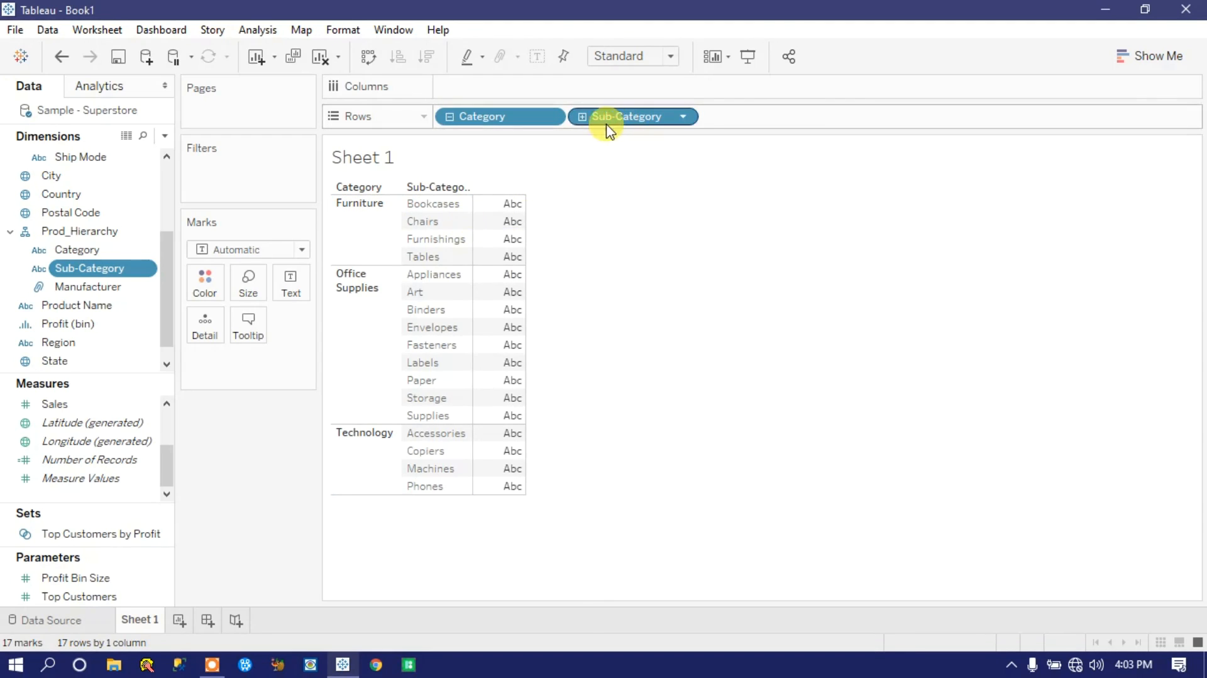
pyautogui.click(582, 117)
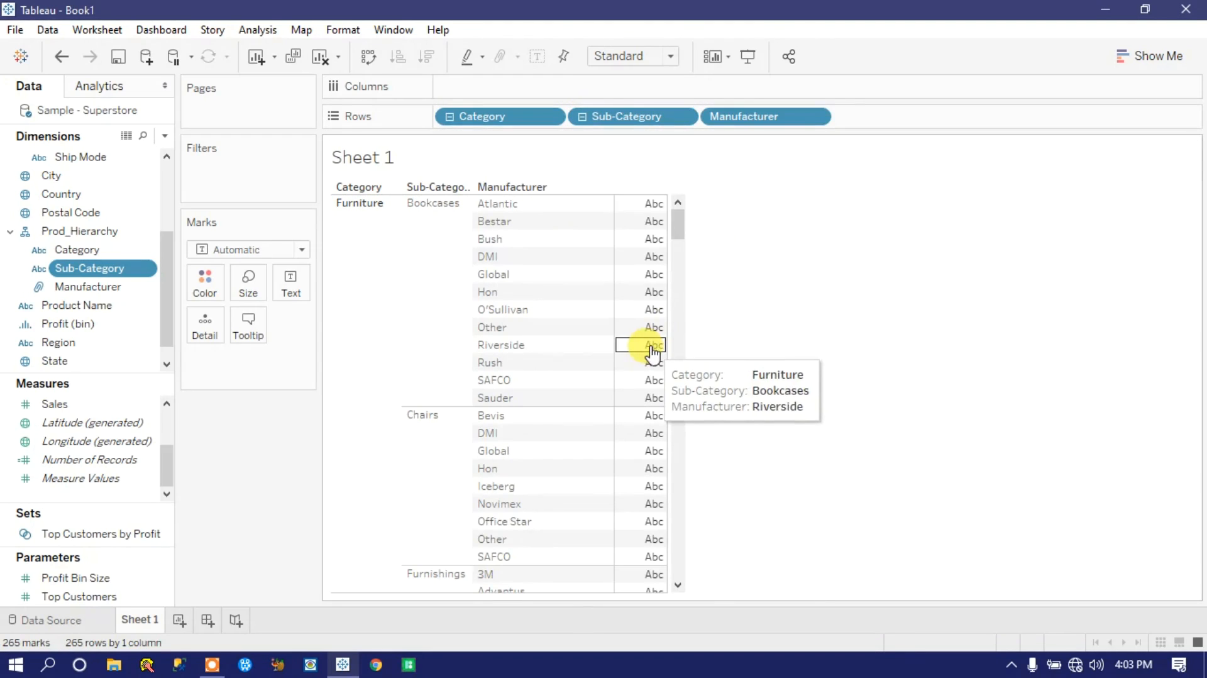
pyautogui.moveTo(679, 228)
pyautogui.mouseDown()
pyautogui.moveTo(682, 369)
pyautogui.moveTo(676, 206)
pyautogui.mouseUp()
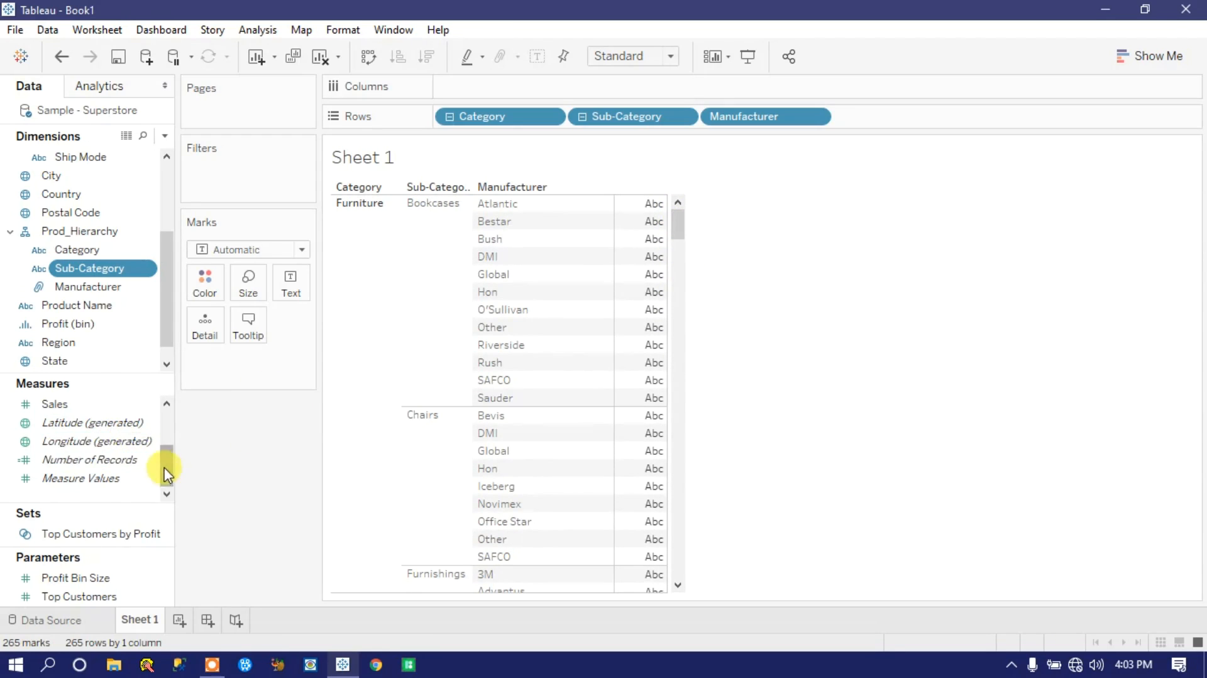
# Step: Add the Profit measure as the text values of the table
pyautogui.scroll(2, 166, 475)
pyautogui.moveTo(66, 424); pyautogui.dragTo(300, 282)
pyautogui.moveTo(678, 229); pyautogui.dragTo(704, 189)
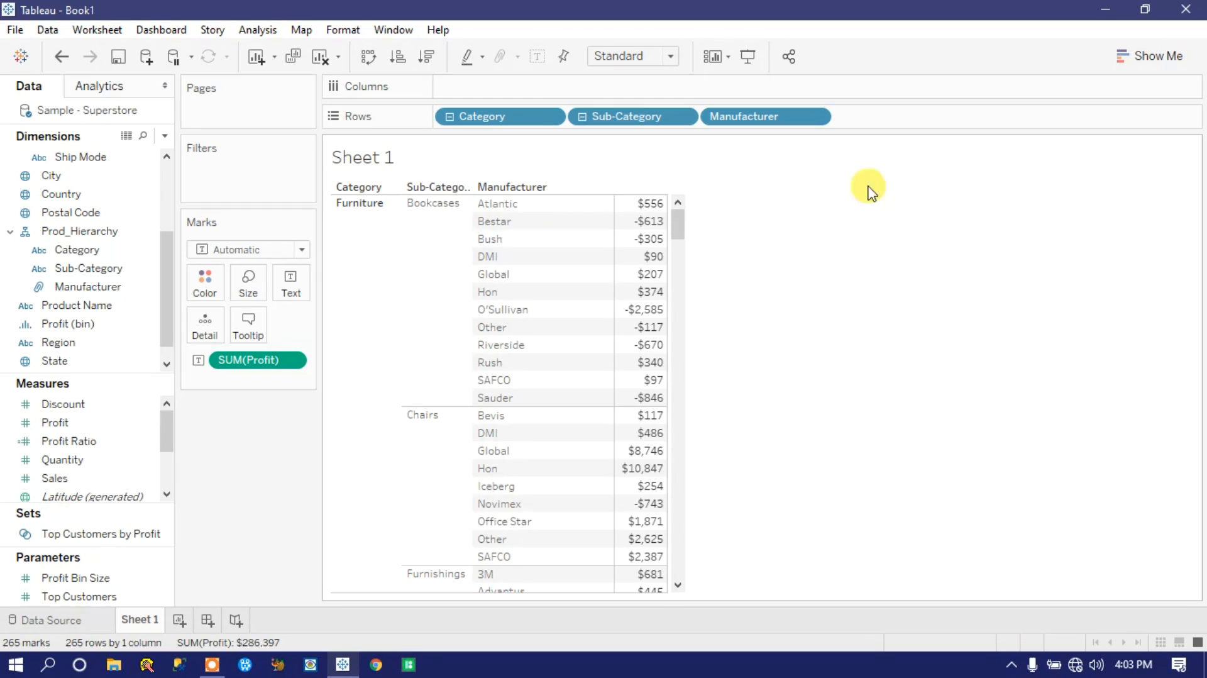
# Step: Change the profit table into a horizontal bars chart
pyautogui.click(1150, 57)
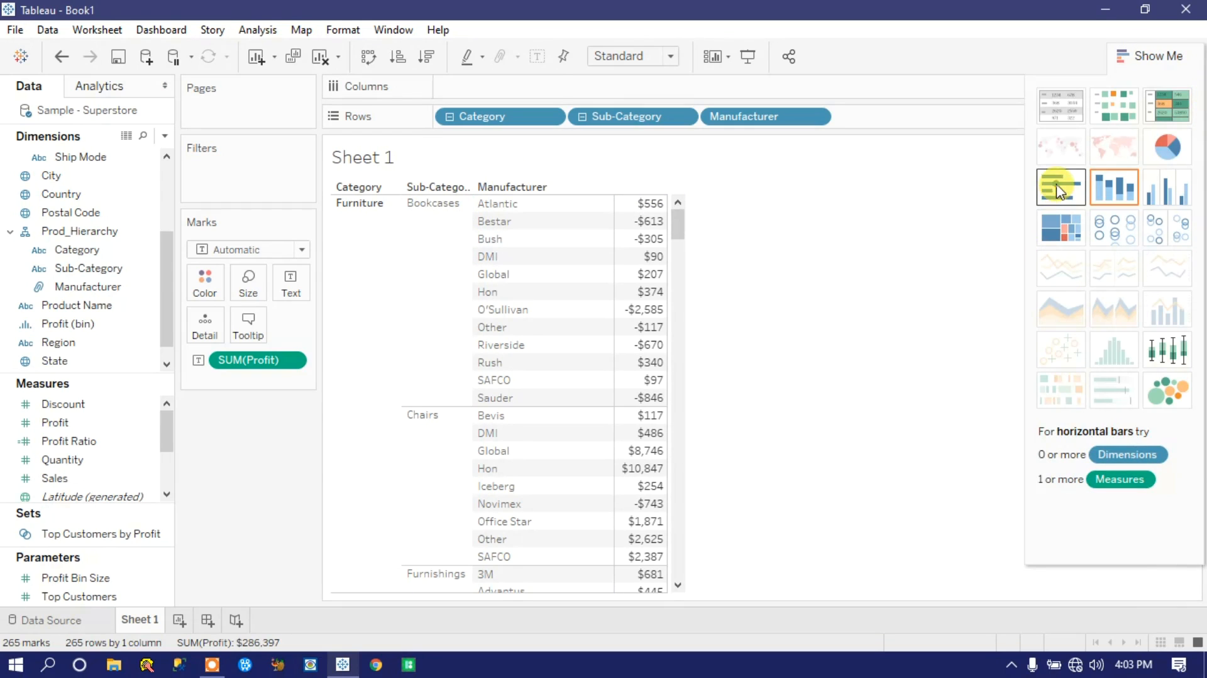
pyautogui.click(1062, 190)
pyautogui.scroll(-10, 811, 349)
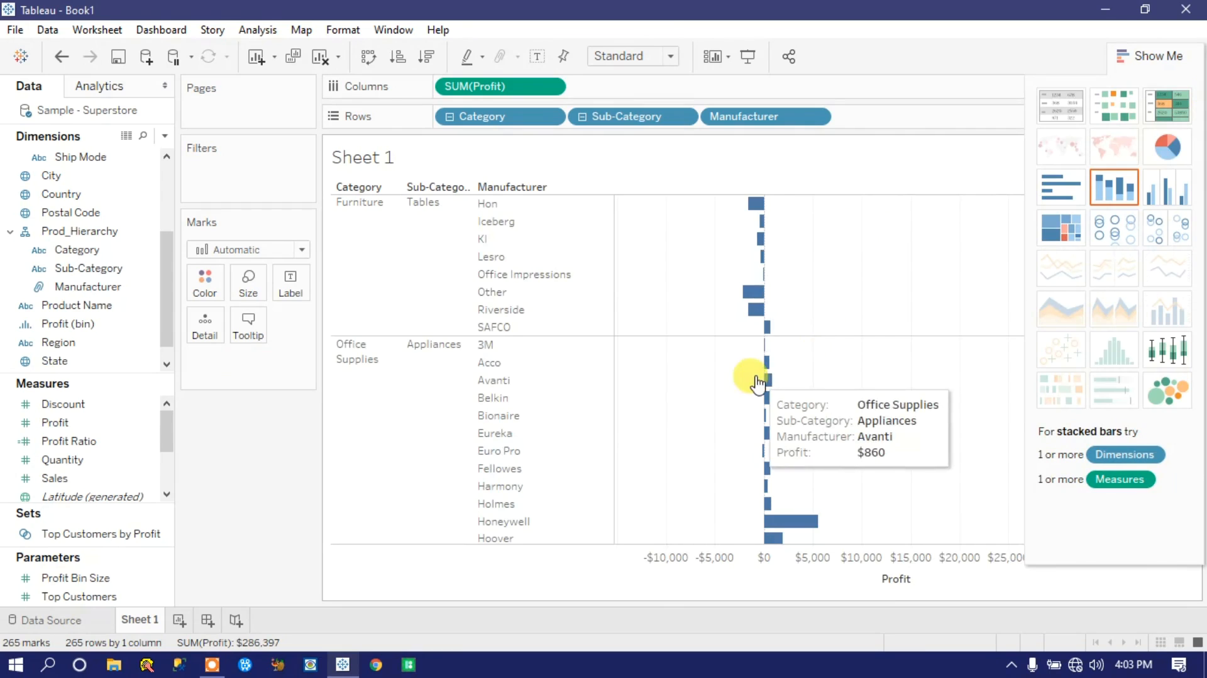
pyautogui.scroll(-5, 692, 308)
# Step: Collapse the chart's rows to the Category level and hide the chart type suggestions
pyautogui.click(582, 117)
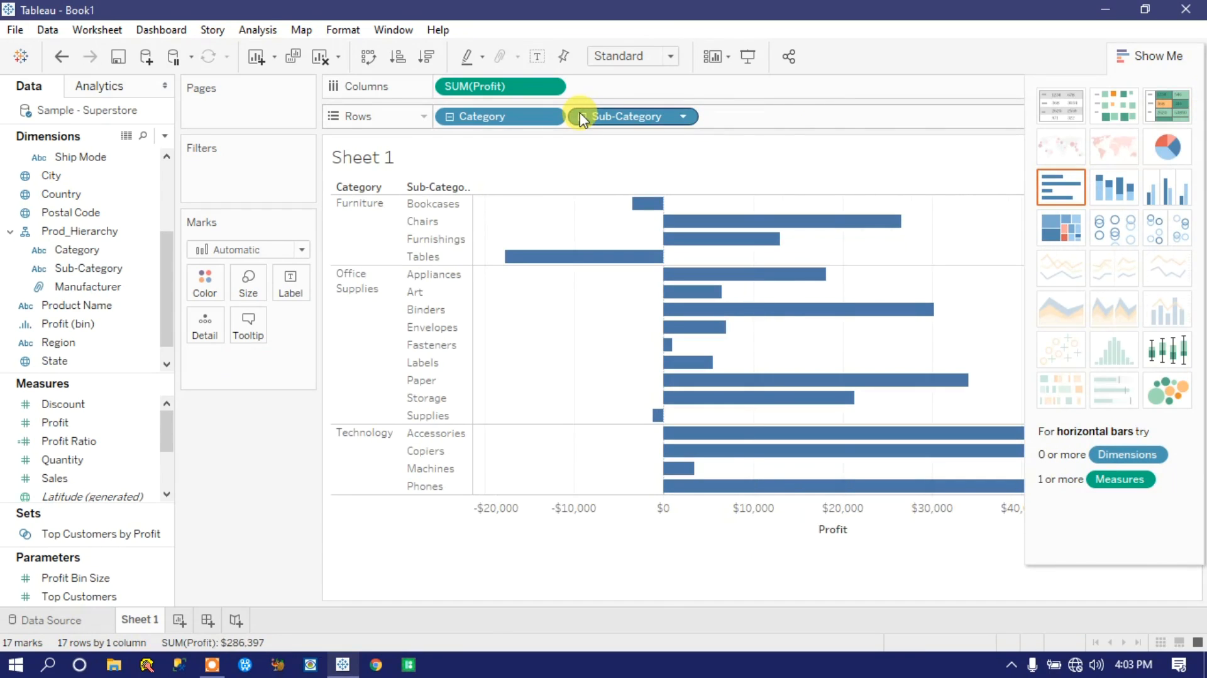
pyautogui.click(449, 118)
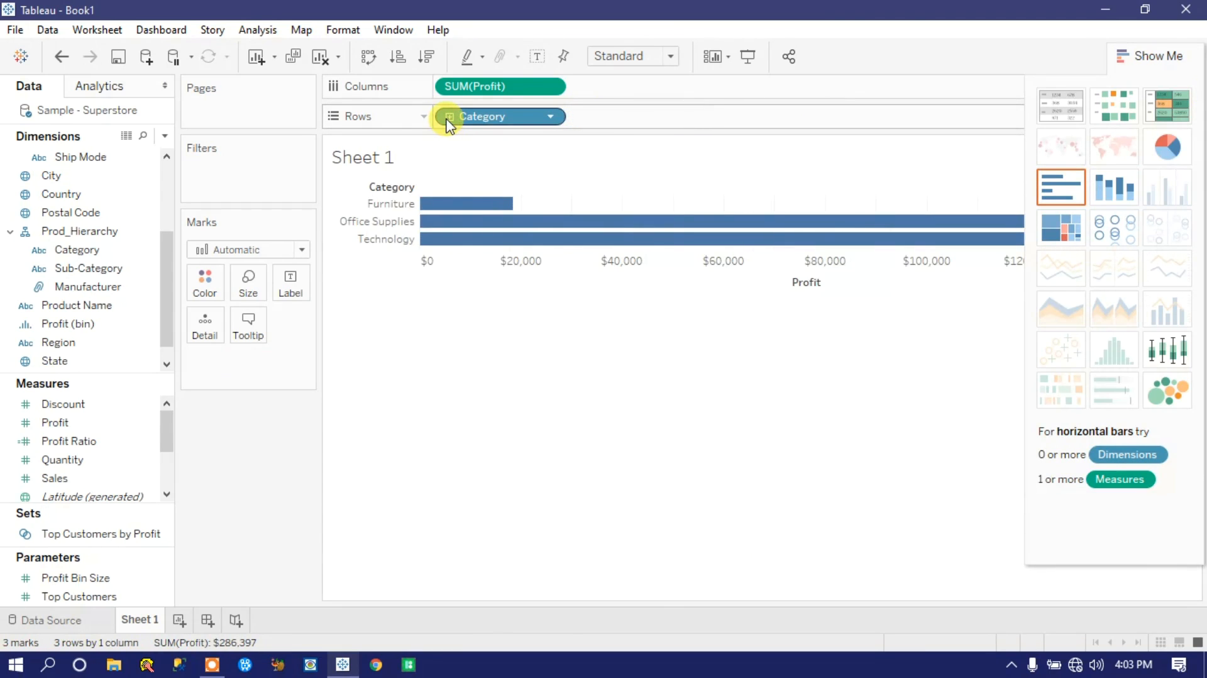
pyautogui.click(1164, 56)
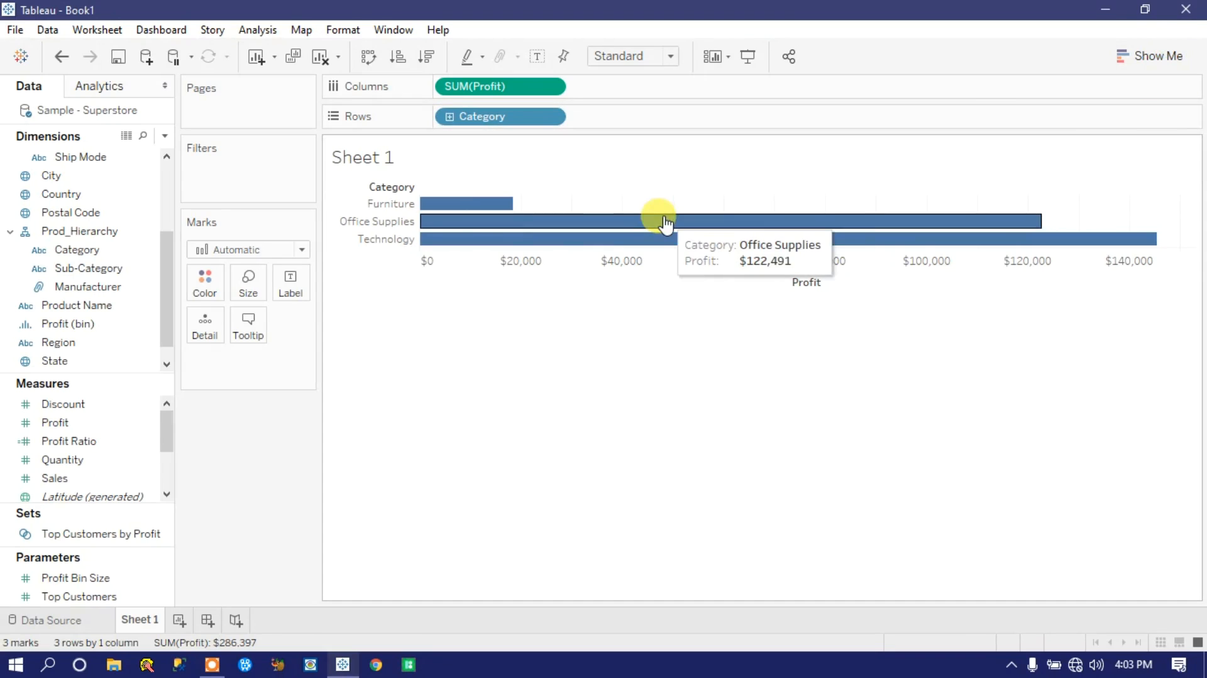
# Step: Drill the profit bars down through Sub-Category to Manufacturer, examine them, and collapse back to Category
pyautogui.click(449, 117)
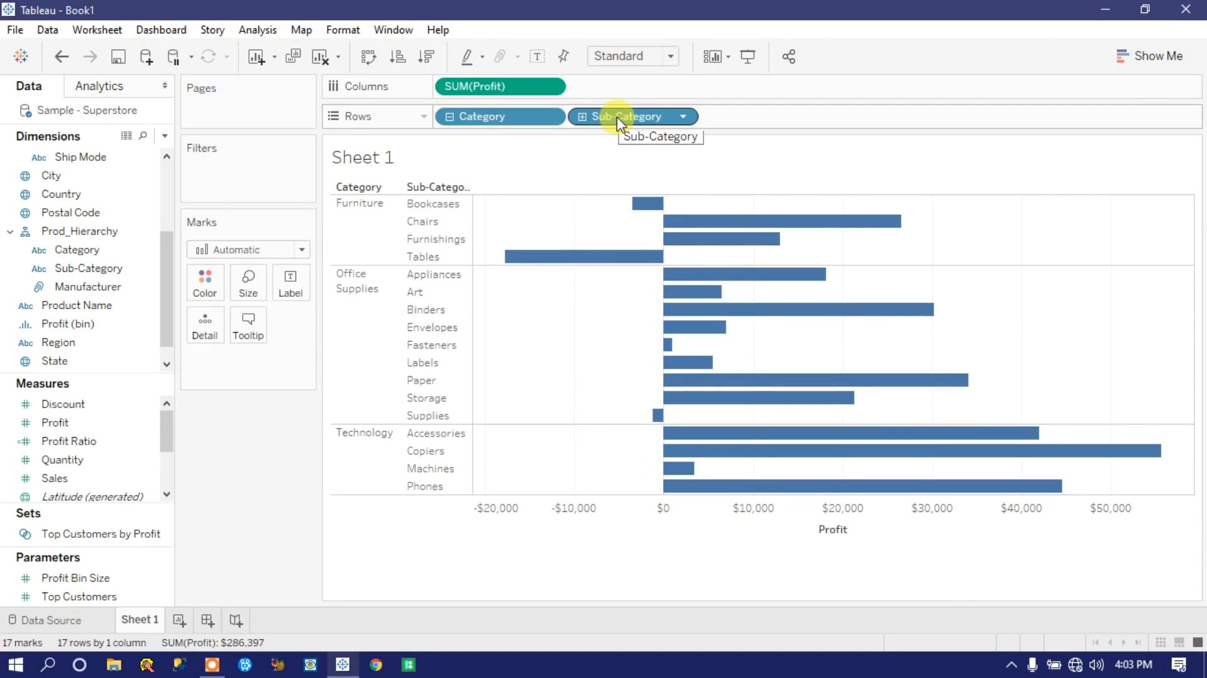
pyautogui.click(584, 116)
pyautogui.scroll(-15, 744, 380)
pyautogui.scroll(-10, 743, 381)
pyautogui.scroll(20, 741, 382)
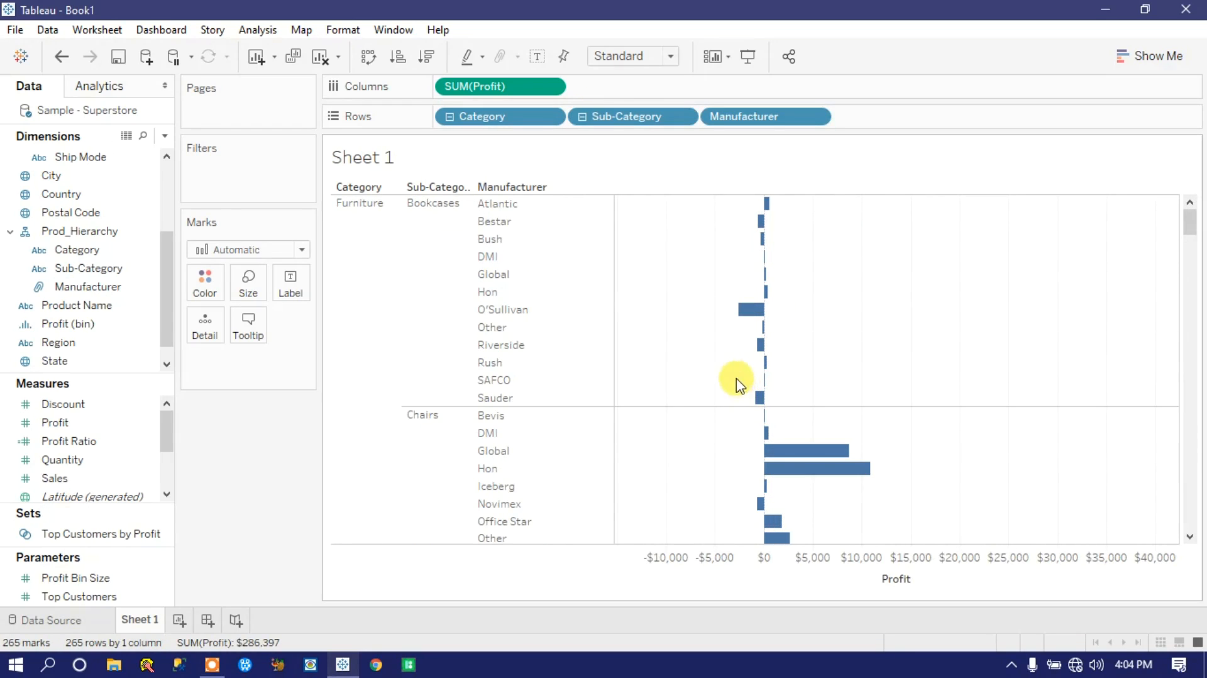
pyautogui.click(582, 116)
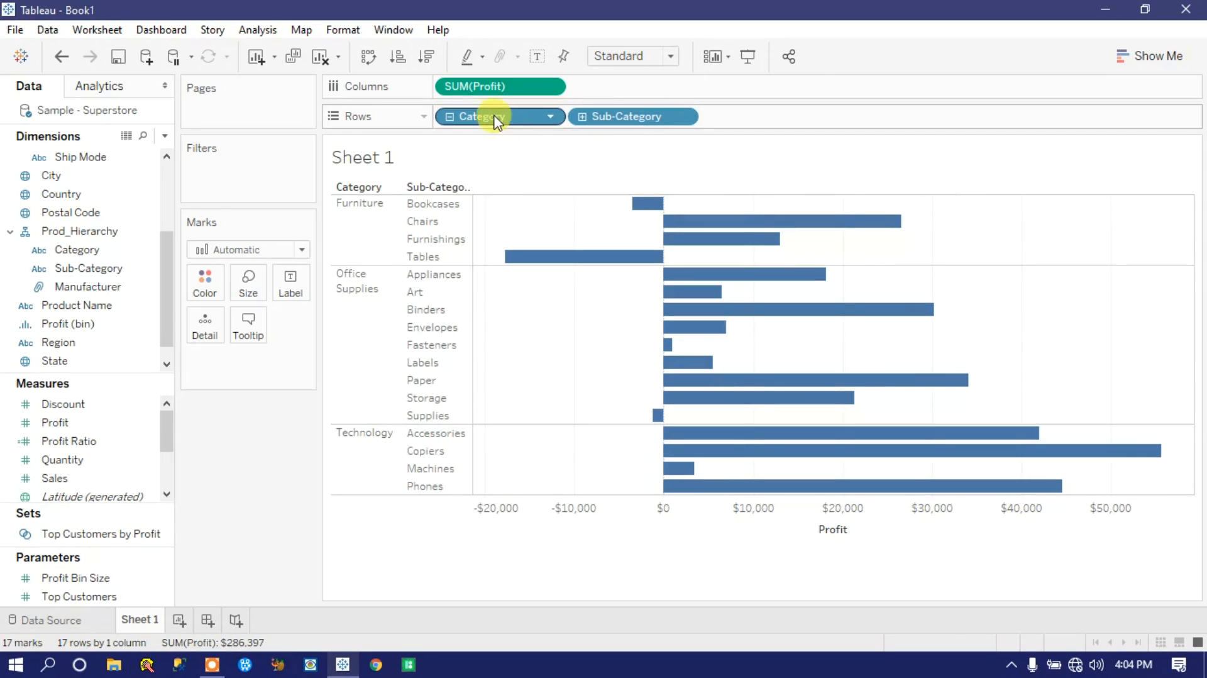
pyautogui.click(448, 117)
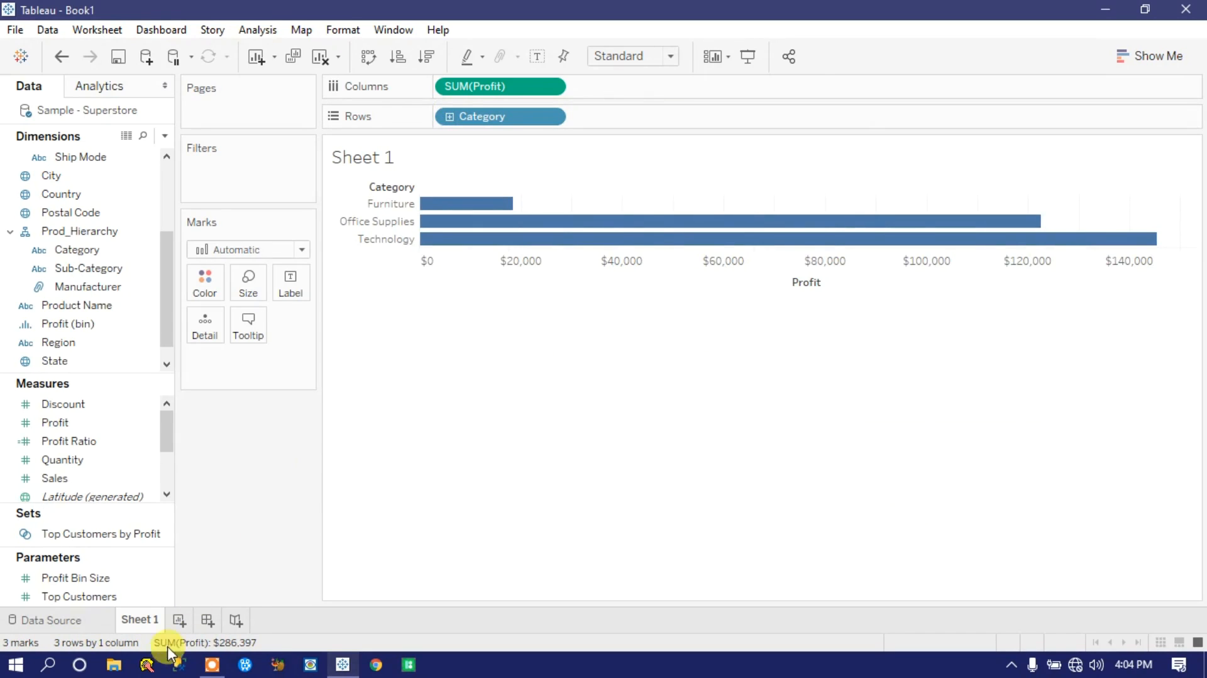
# Step: Rename the Sheet 1 worksheet as Basic Hierarchy
pyautogui.rightClick(136, 619)
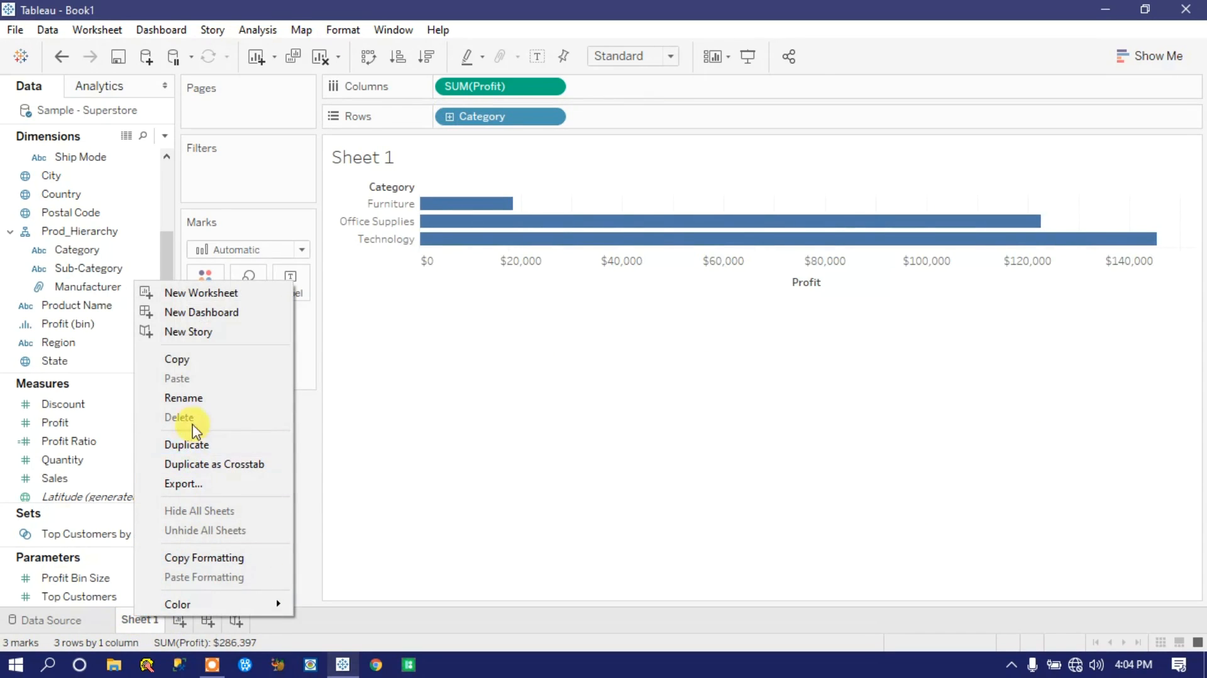
pyautogui.click(183, 397)
pyautogui.write('Basic')
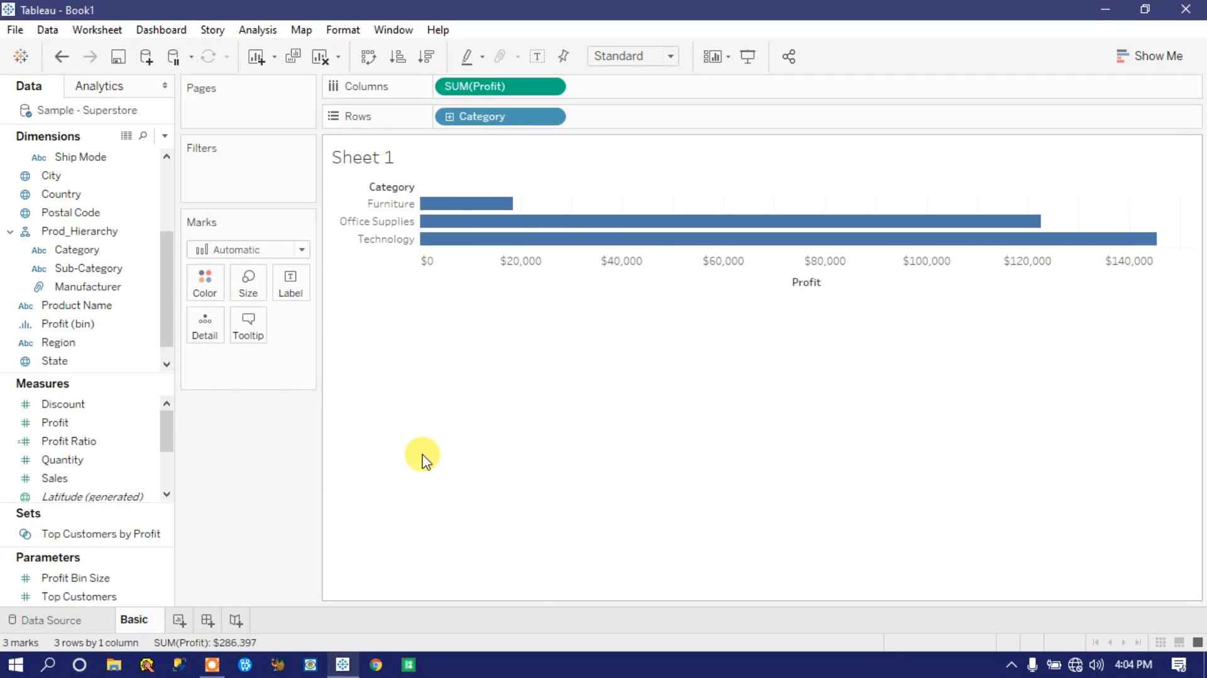
pyautogui.write(' Hie')
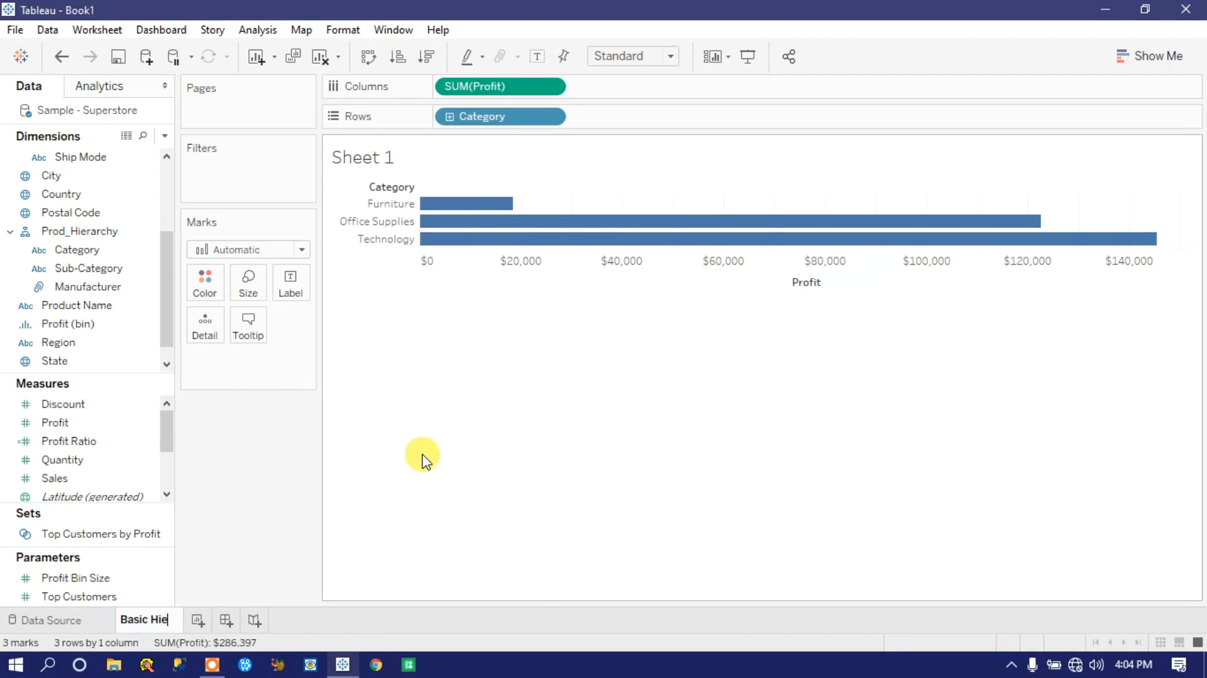
pyautogui.write('rarchy')
pyautogui.press('Return')
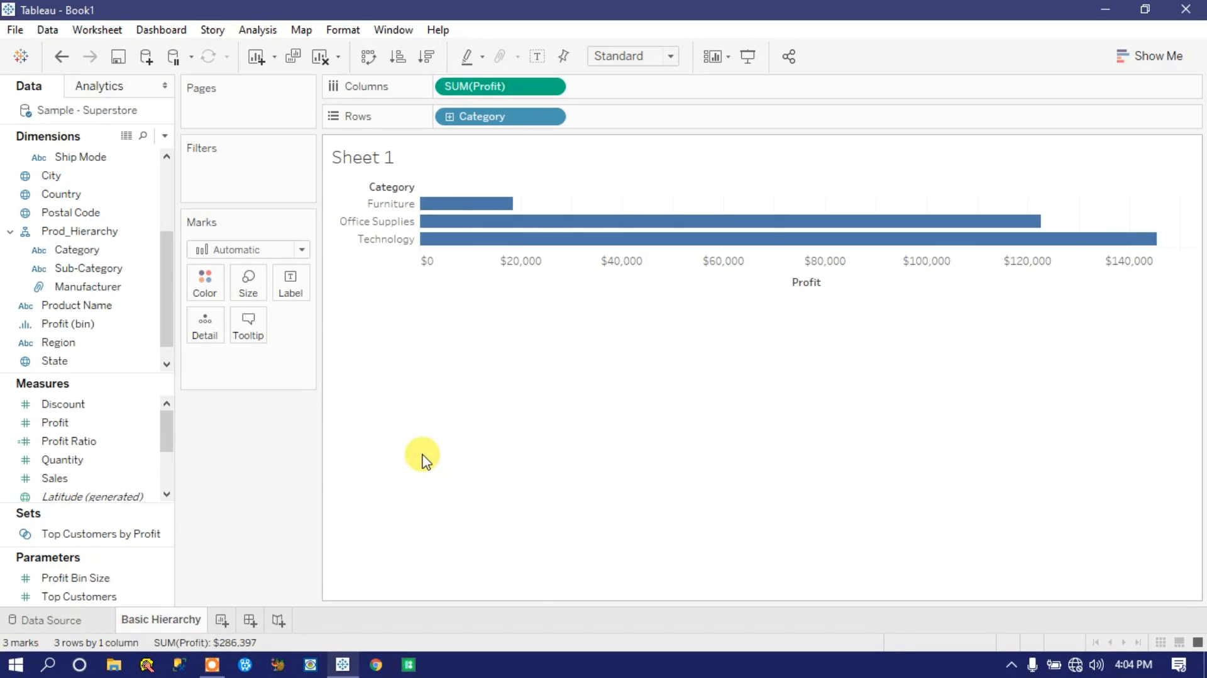
# Step: Add a new worksheet and name it Geo Hierarchy
pyautogui.click(221, 620)
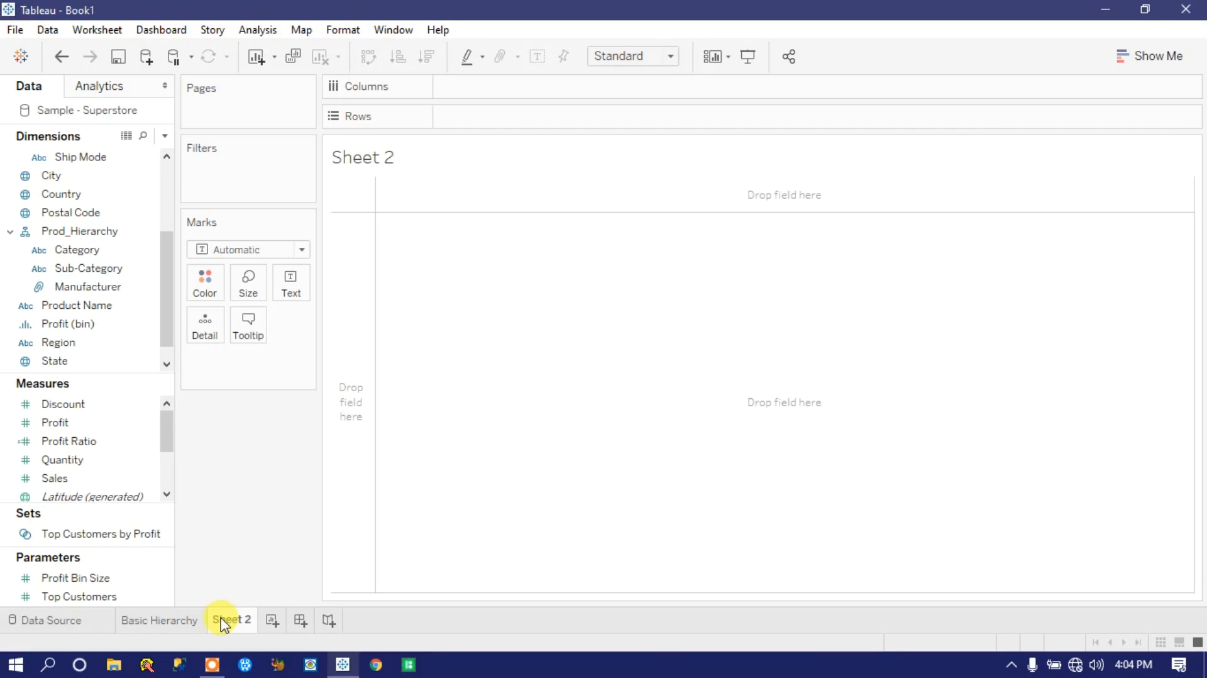
pyautogui.rightClick(229, 621)
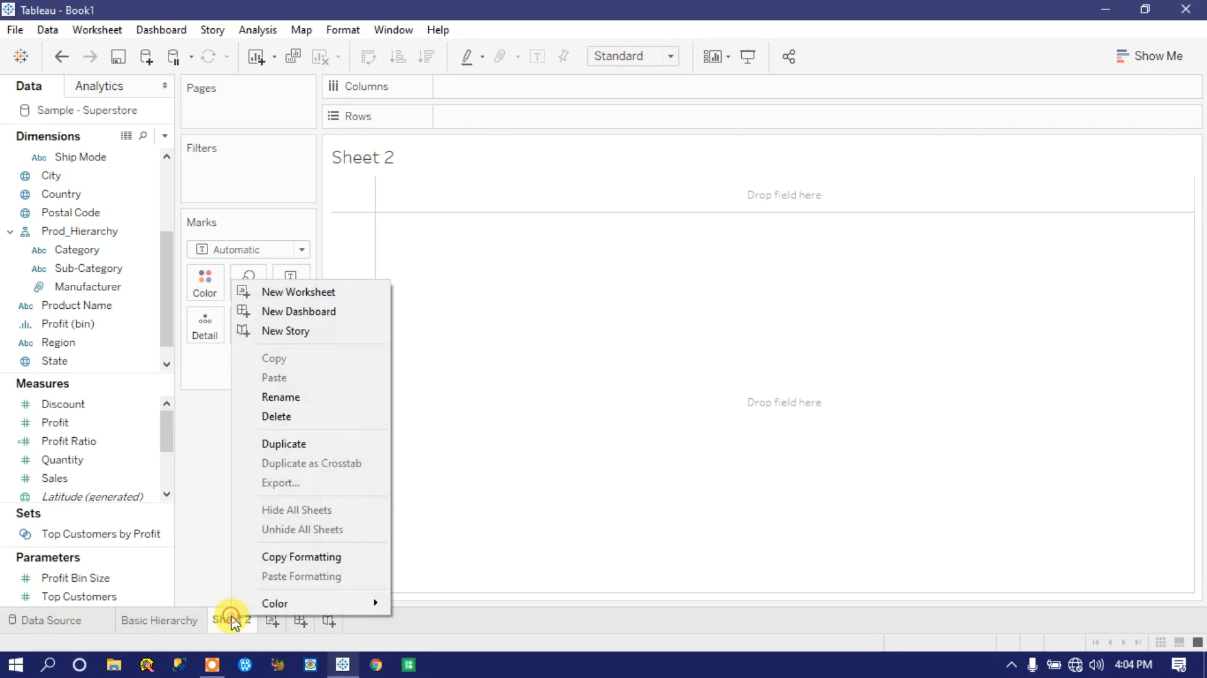
pyautogui.click(281, 399)
pyautogui.write('Geo Hierarchy')
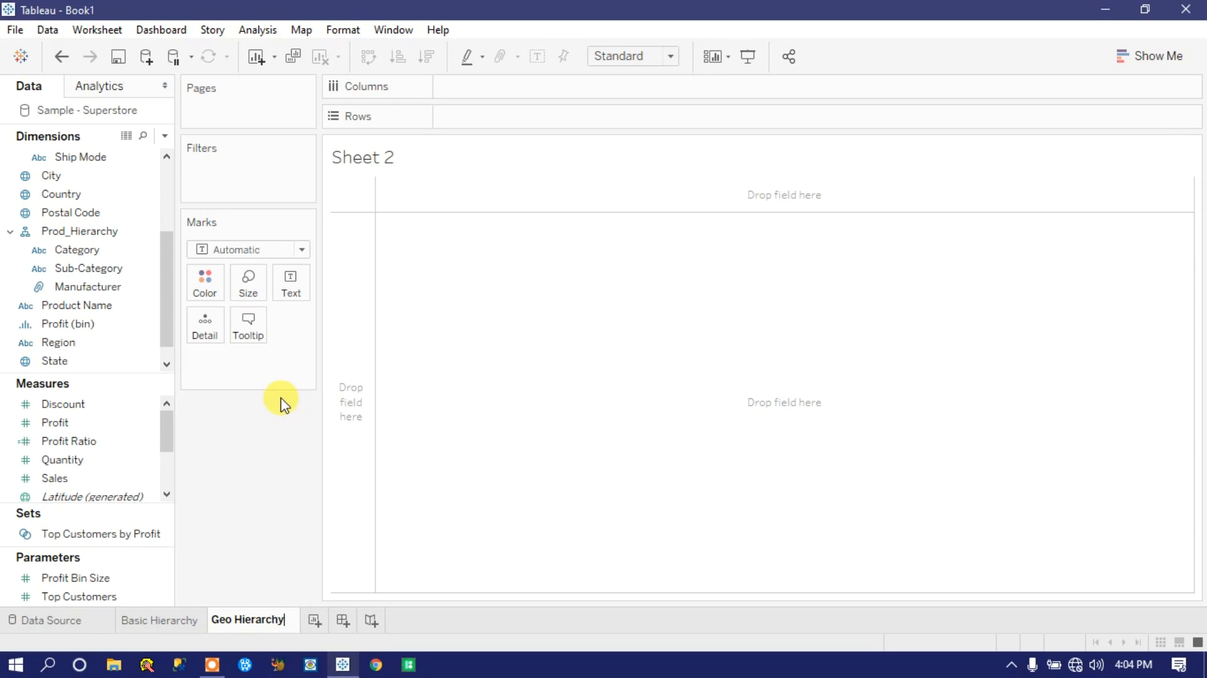
pyautogui.press('Return')
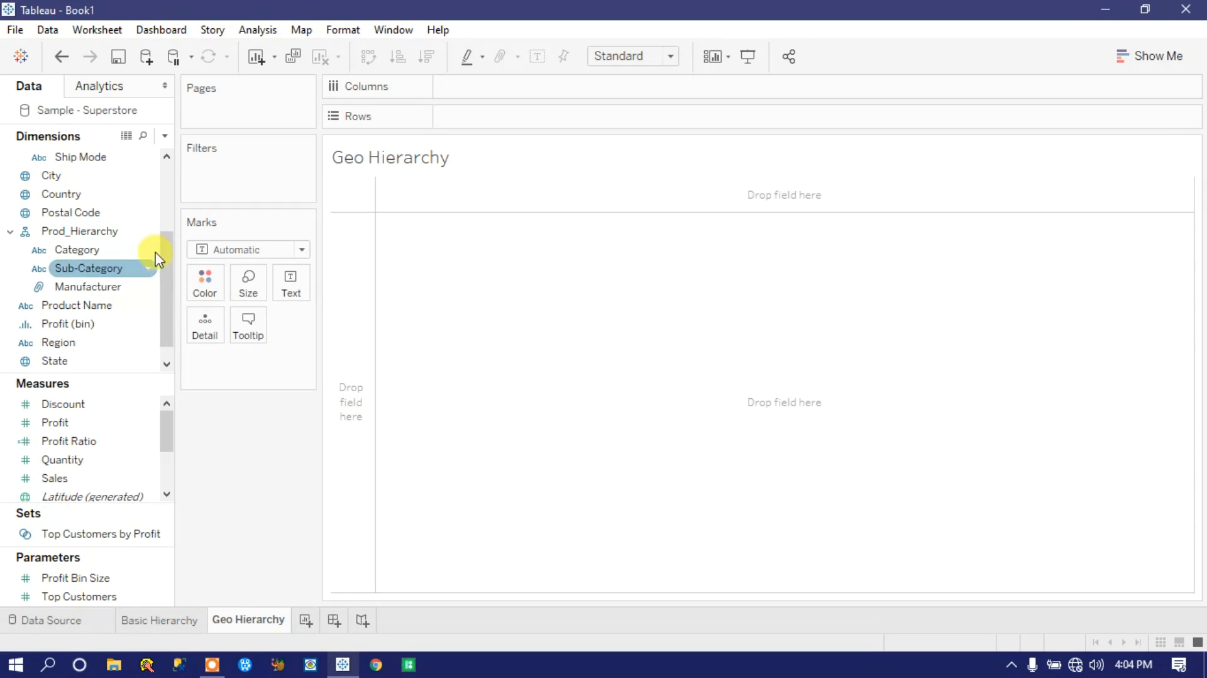
pyautogui.moveTo(167, 297); pyautogui.dragTo(165, 265)
pyautogui.click(71, 254)
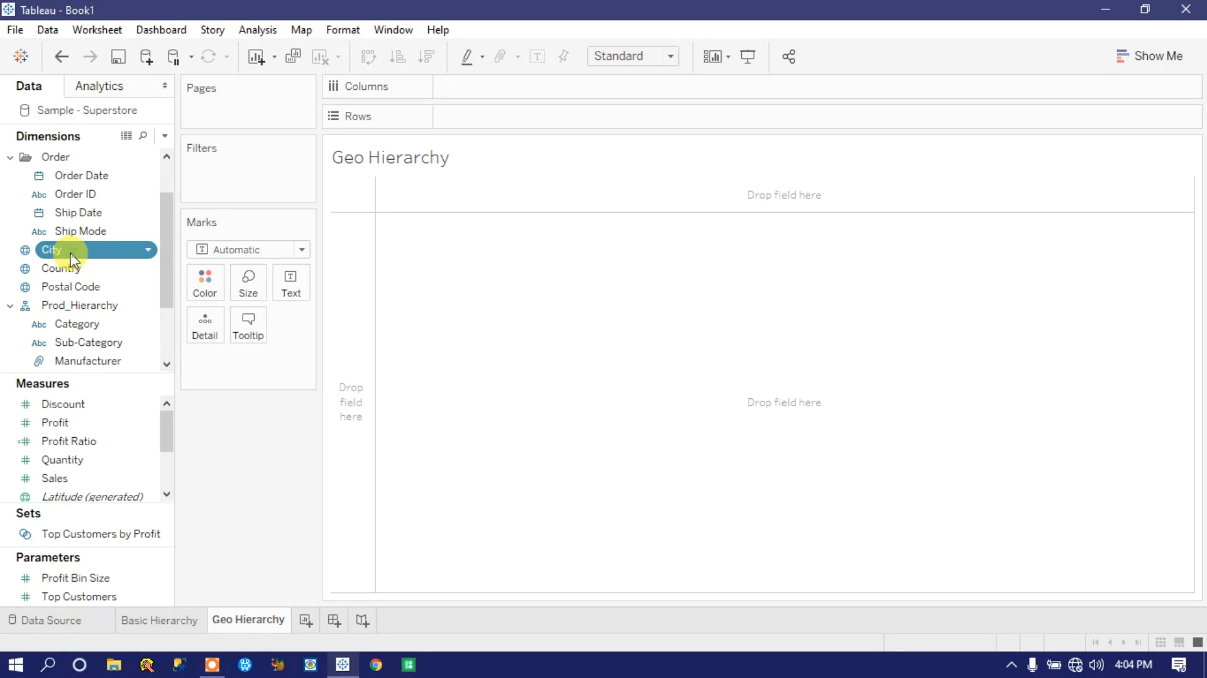
pyautogui.keyDown('ctrl'); pyautogui.click(78, 269); pyautogui.keyUp('ctrl')
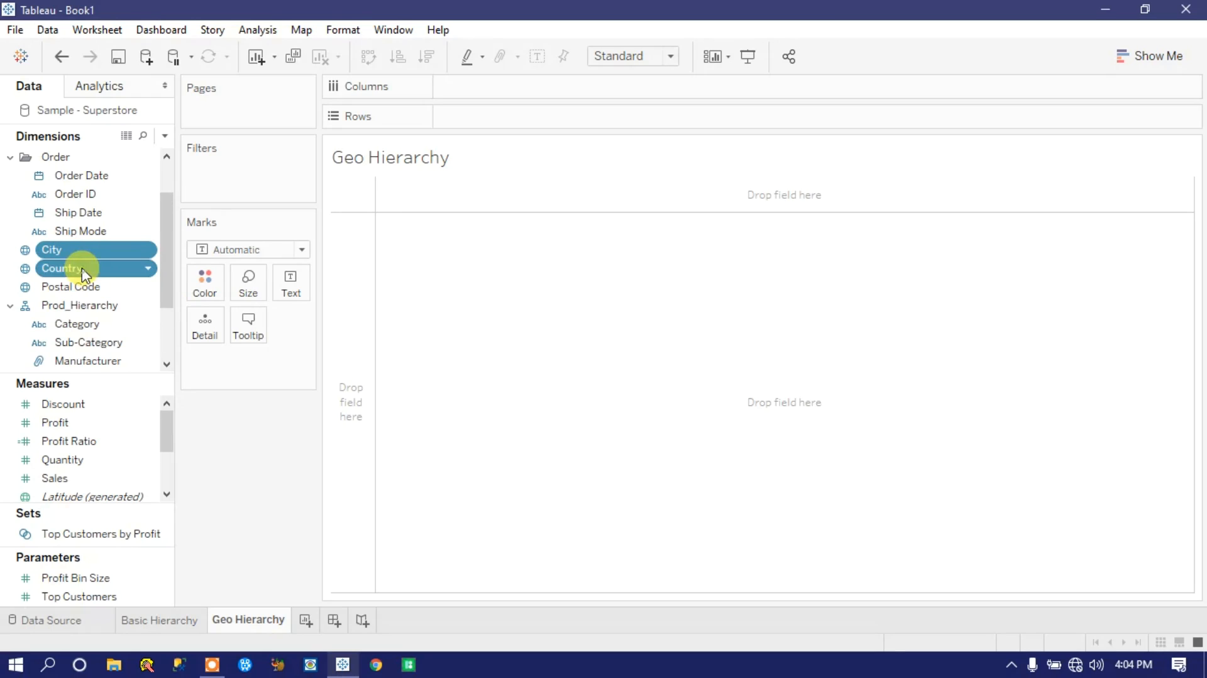
pyautogui.moveTo(167, 263); pyautogui.dragTo(167, 299)
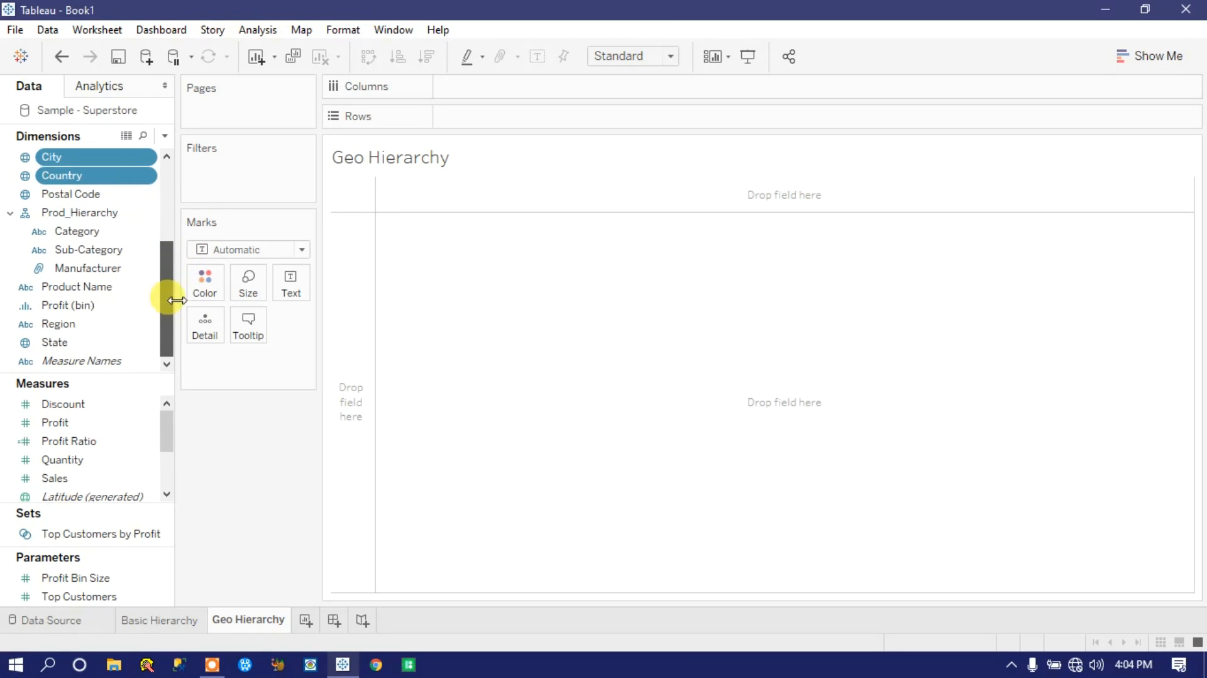
pyautogui.keyDown('ctrl'); pyautogui.click(79, 350); pyautogui.keyUp('ctrl')
# Step: Create a new hierarchy named Geo Levelhier from the City, Country, Region and State dimensions
pyautogui.click(79, 345)
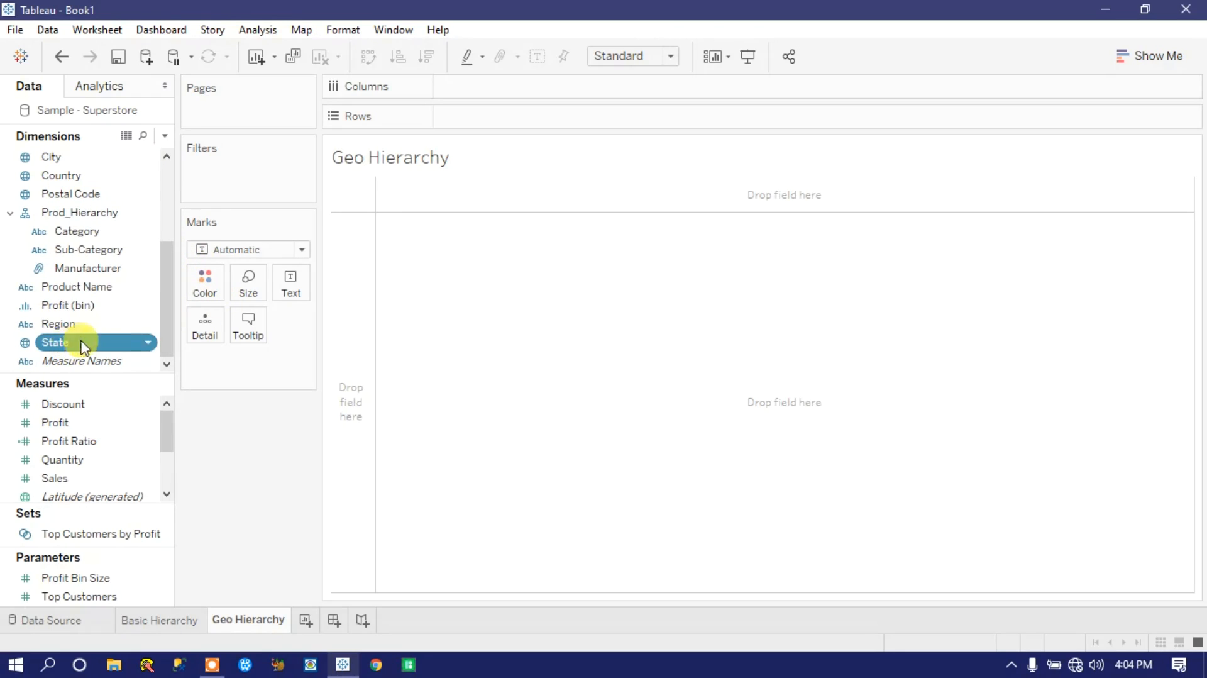
pyautogui.keyDown('ctrl'); pyautogui.click(66, 325); pyautogui.keyUp('ctrl')
pyautogui.moveTo(161, 308)
pyautogui.mouseDown()
pyautogui.moveTo(167, 255)
pyautogui.moveTo(166, 302)
pyautogui.mouseUp()
pyautogui.click(84, 232)
pyautogui.keyDown('ctrl'); pyautogui.click(84, 252); pyautogui.keyUp('ctrl')
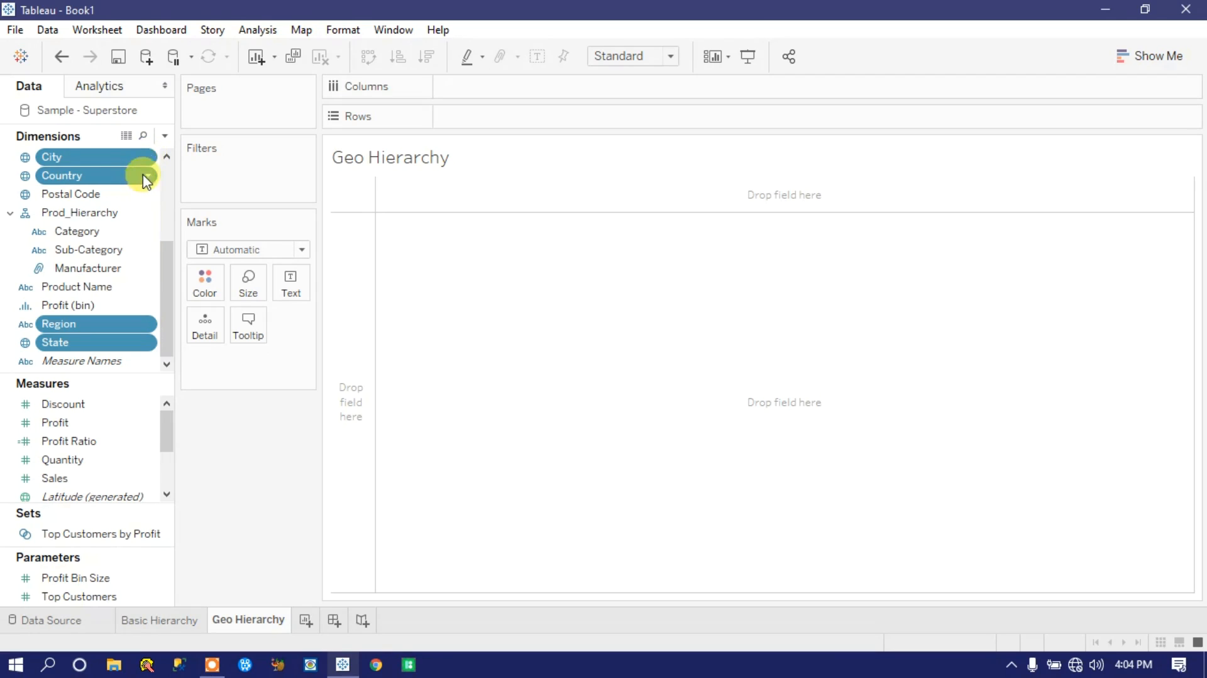
pyautogui.click(149, 156)
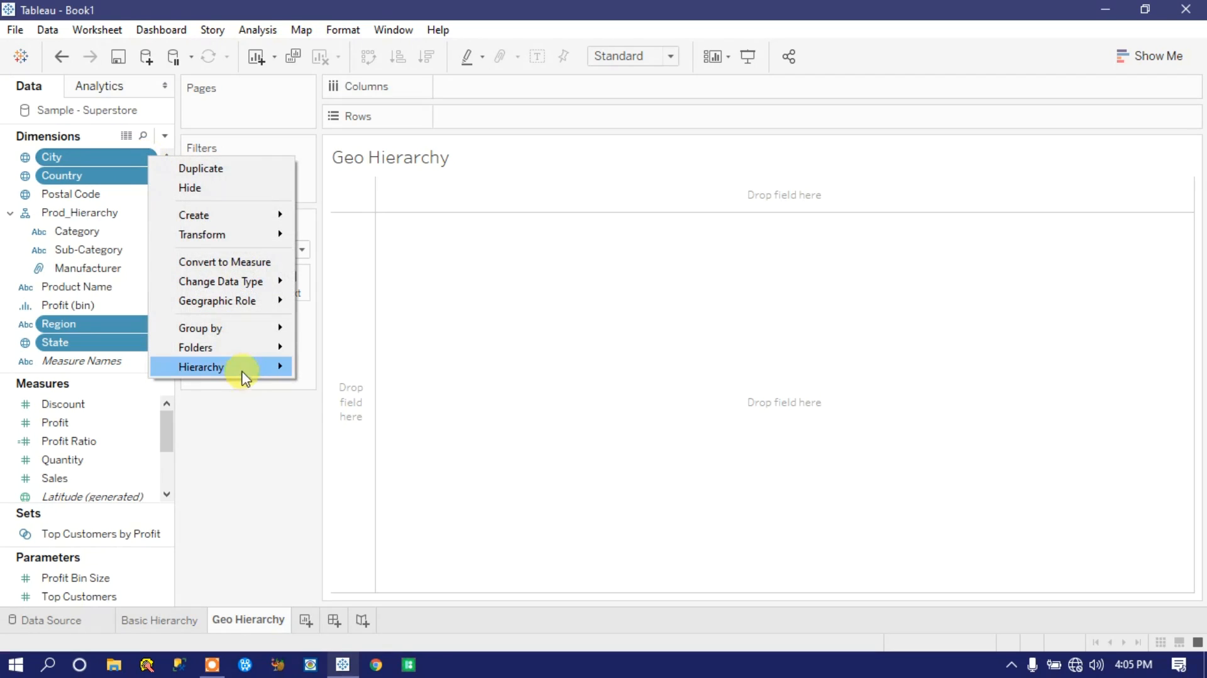
pyautogui.moveTo(246, 375)
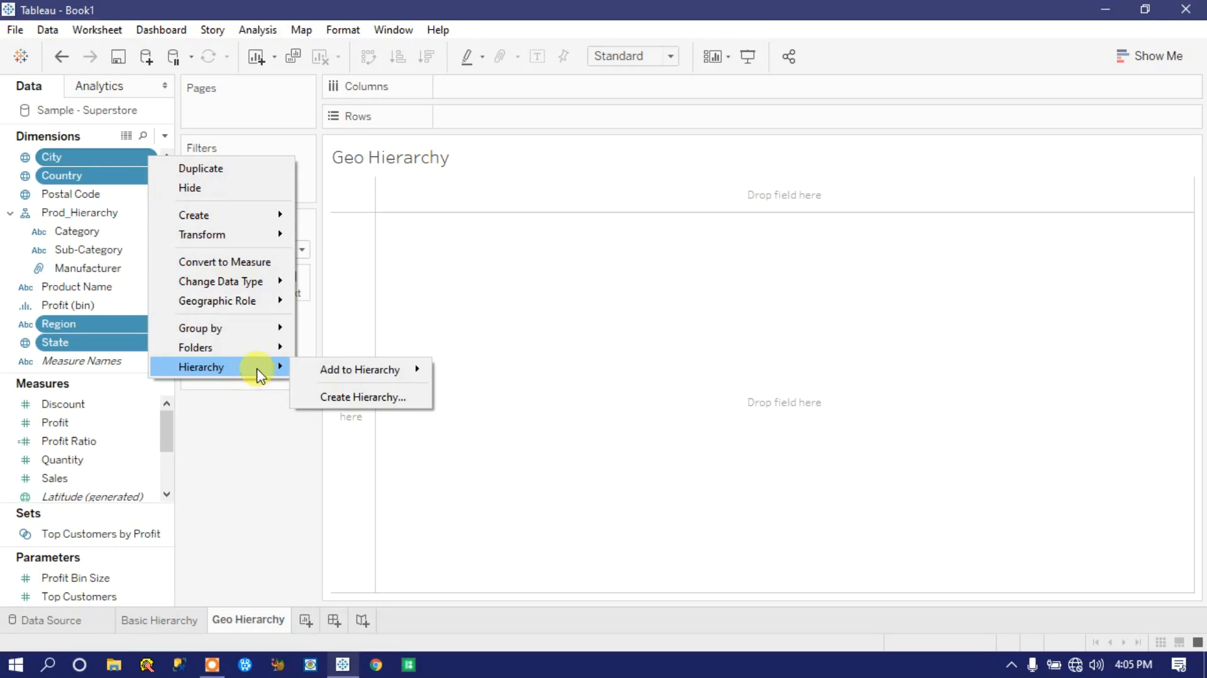
pyautogui.moveTo(356, 371)
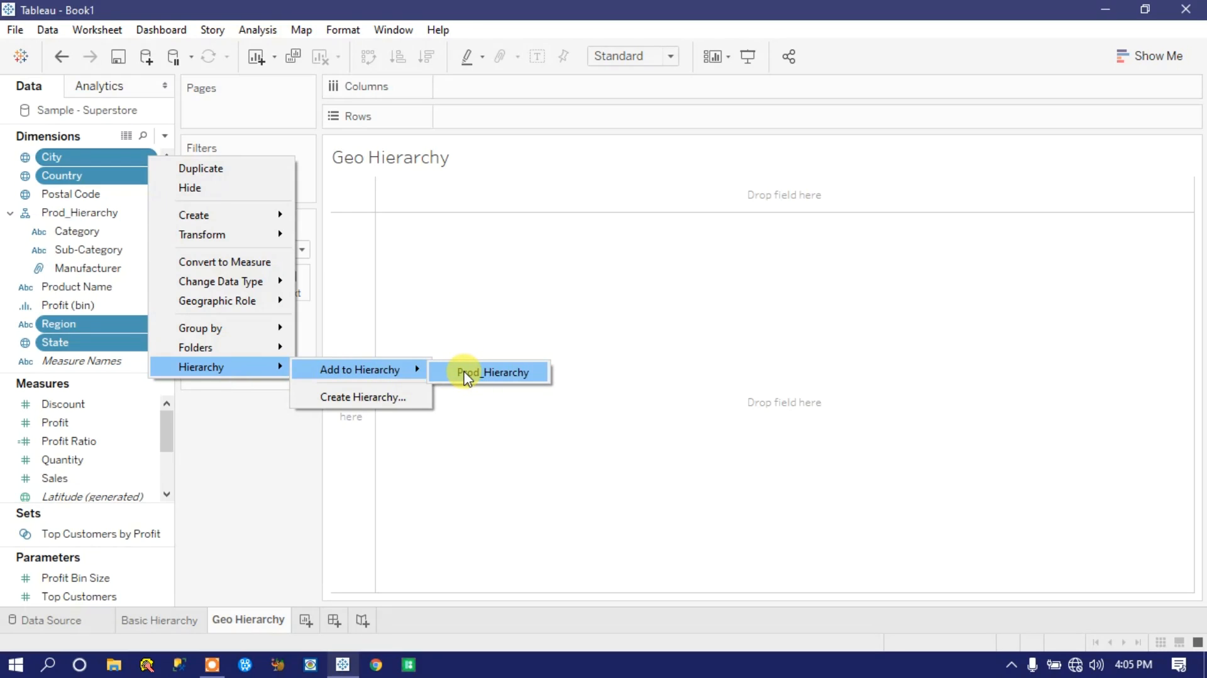
pyautogui.click(373, 398)
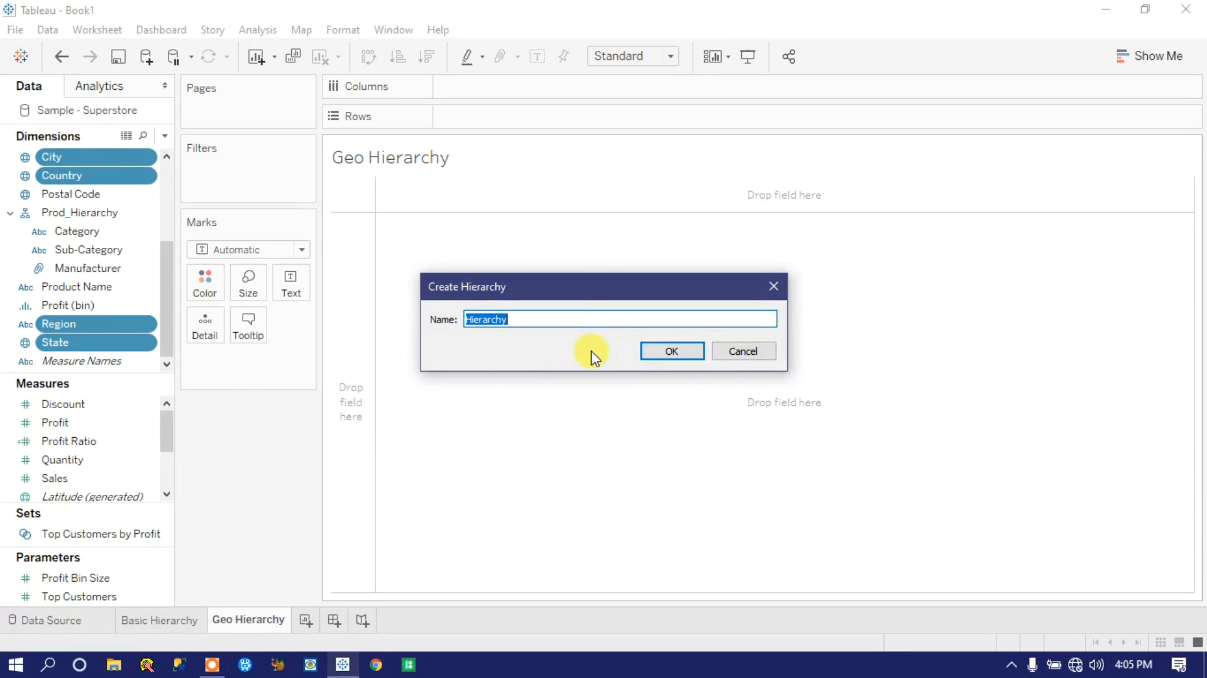
pyautogui.write('Geo Level Hiera')
pyautogui.press('BackSpace')
pyautogui.press('BackSpace')
pyautogui.press('BackSpace')
pyautogui.press('BackSpace')
pyautogui.press('BackSpace')
pyautogui.press('BackSpace')
pyautogui.write('hier')
pyautogui.click(673, 352)
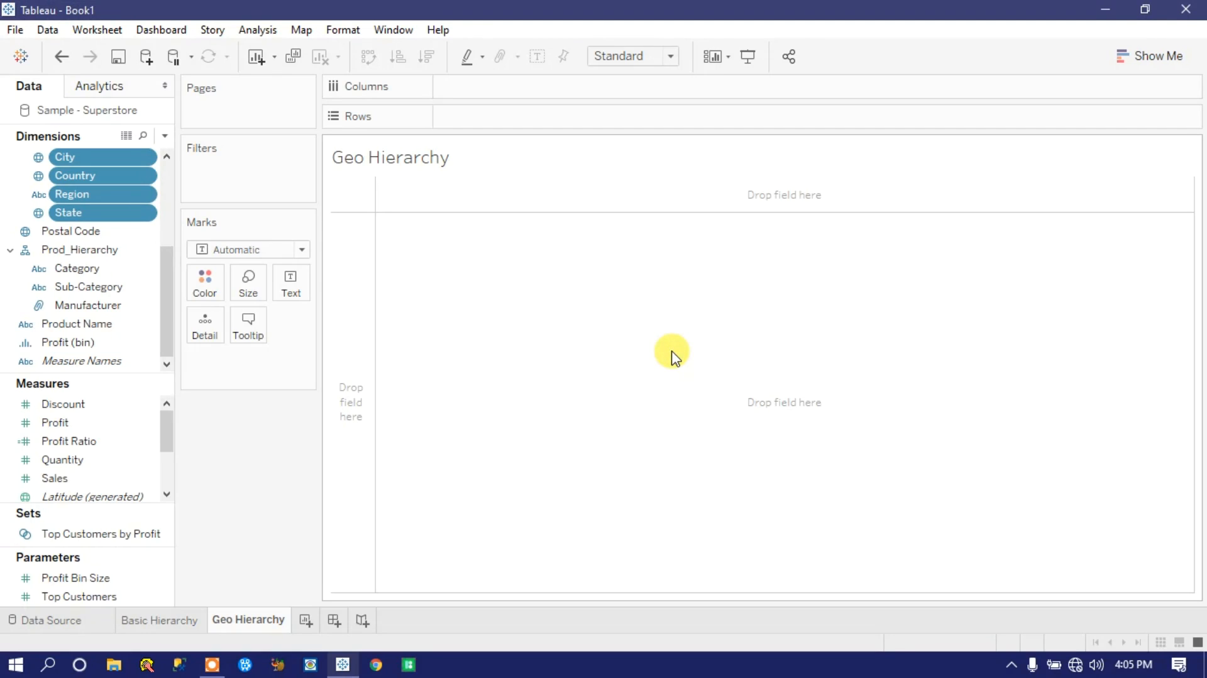
# Step: Place Geo Levelhier on Rows and drill down from City through Country and Region to State
pyautogui.click(167, 157)
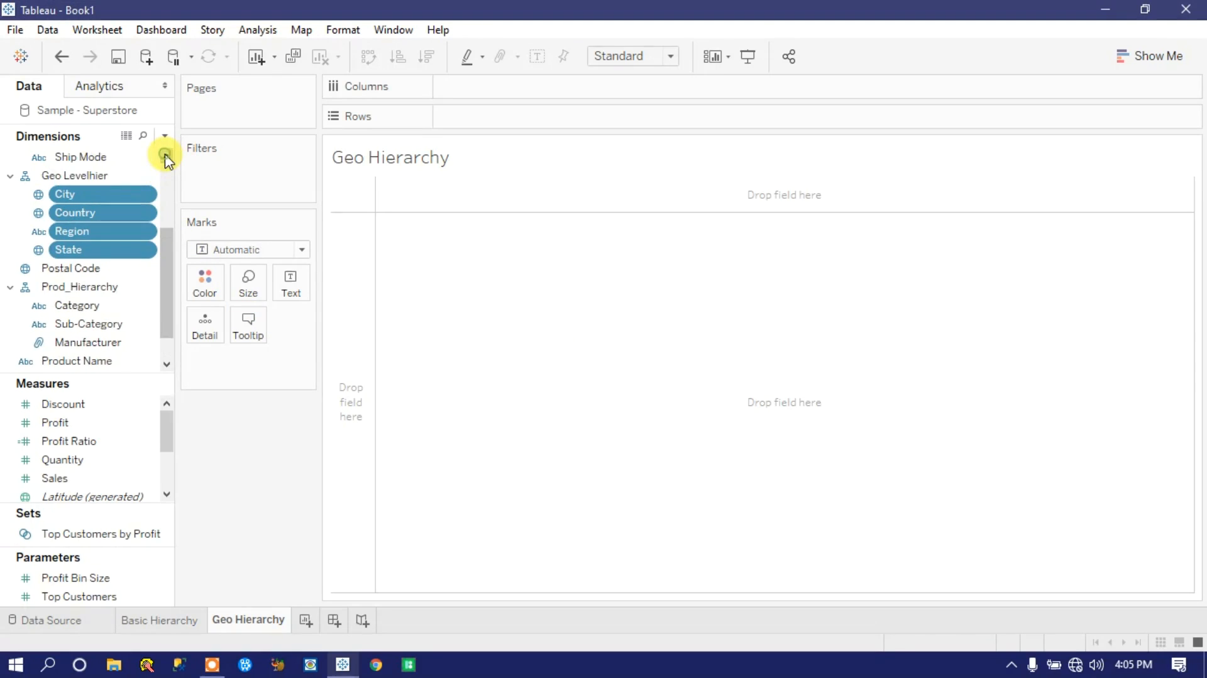
pyautogui.moveTo(104, 181); pyautogui.dragTo(504, 117)
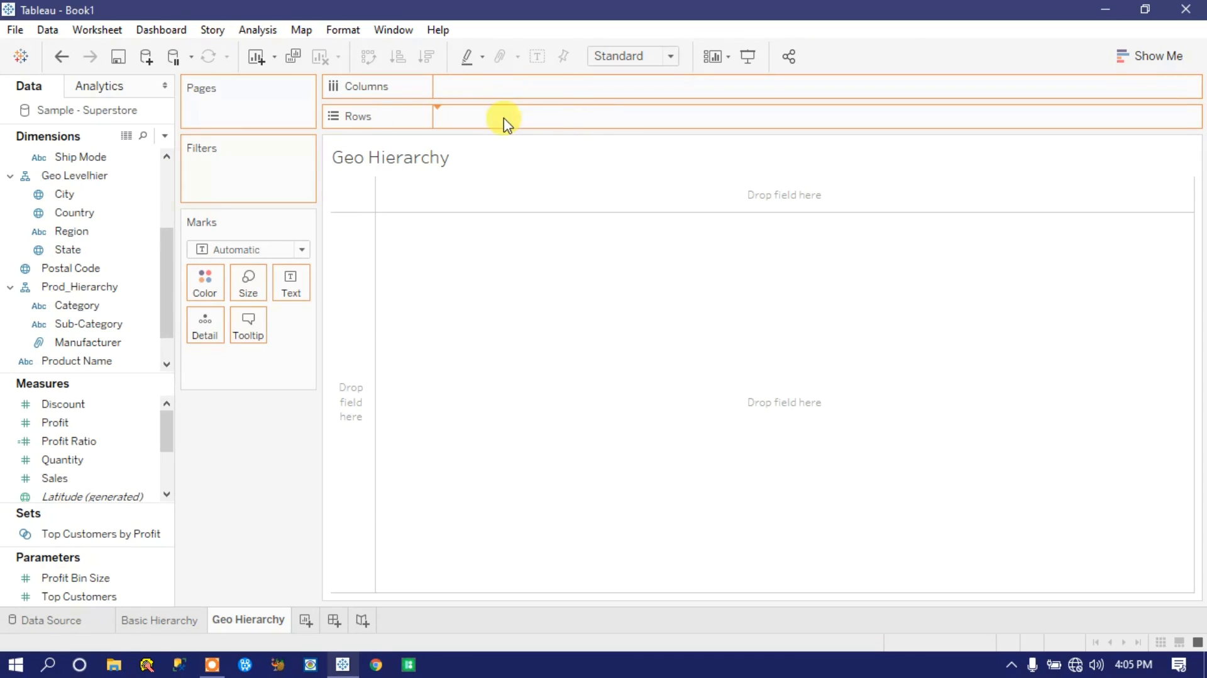
pyautogui.click(450, 118)
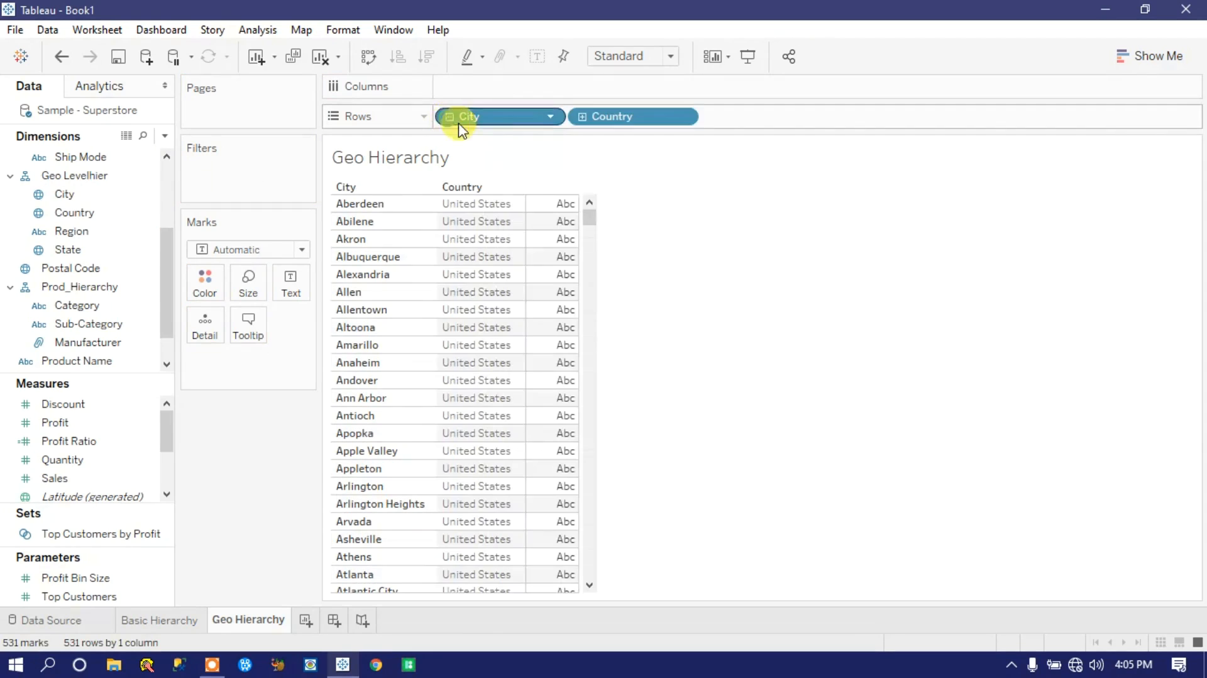
pyautogui.click(582, 116)
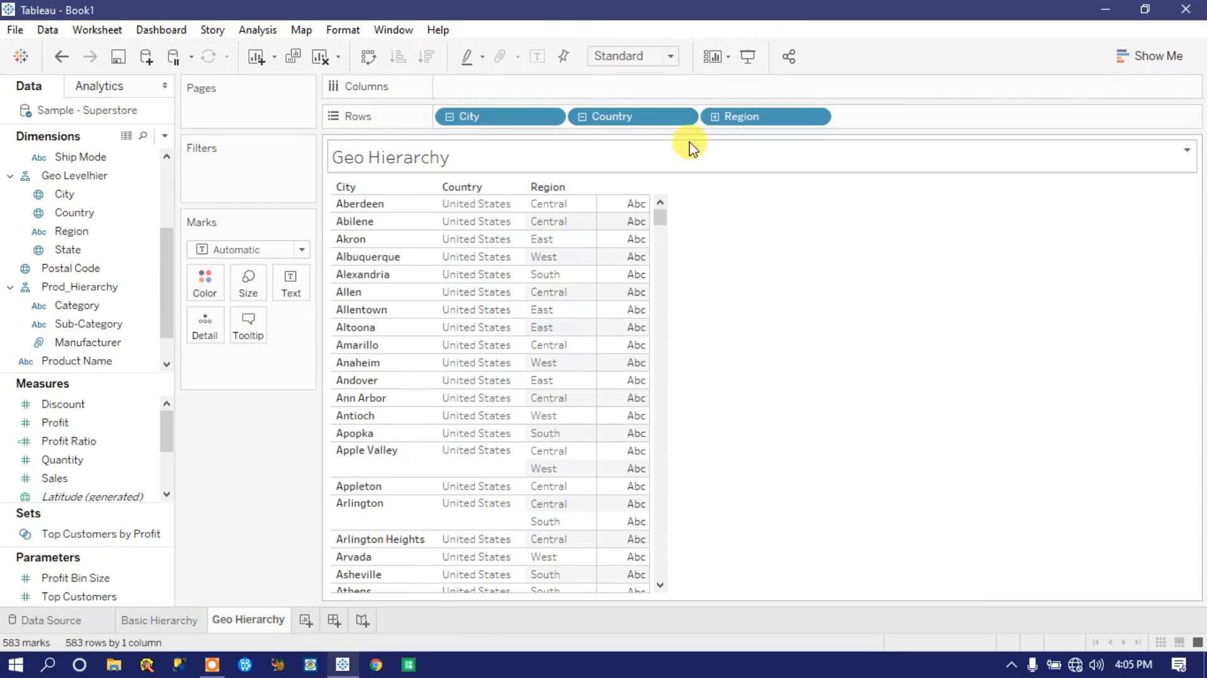
pyautogui.click(715, 116)
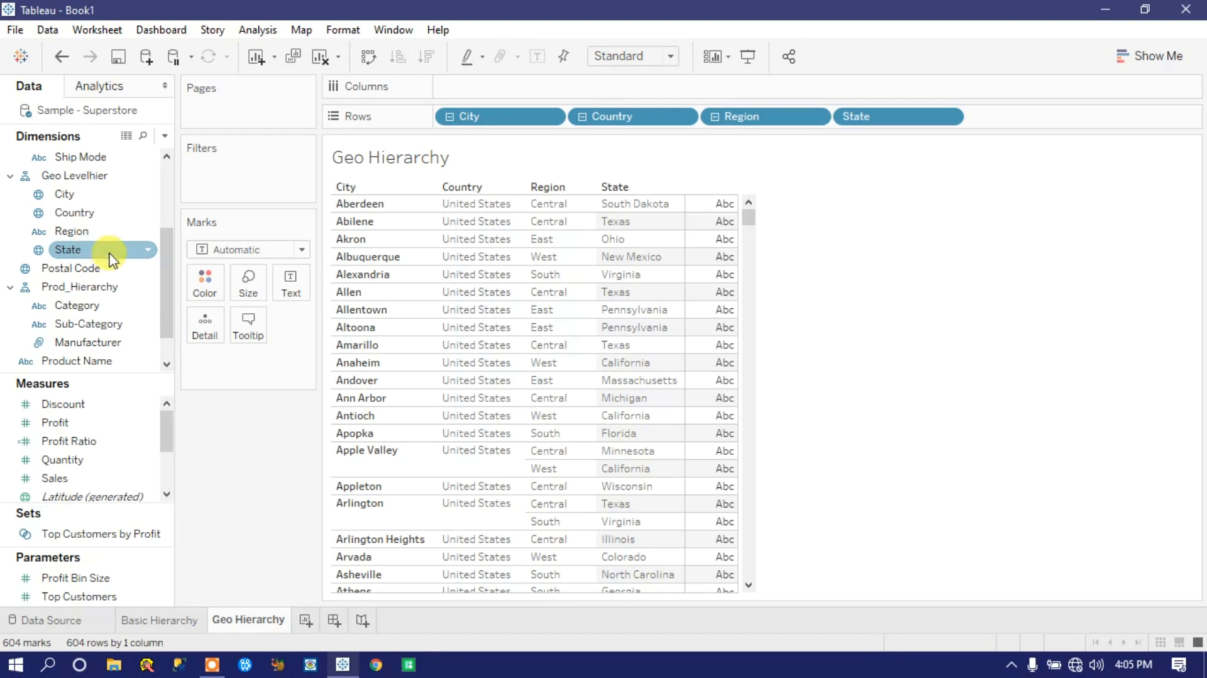
# Step: Reorder the levels of Geo Levelhier to Country, Region, State and City
pyautogui.moveTo(81, 213); pyautogui.dragTo(88, 192)
pyautogui.moveTo(73, 238)
pyautogui.mouseDown()
pyautogui.moveTo(81, 210)
pyautogui.moveTo(72, 220)
pyautogui.mouseUp()
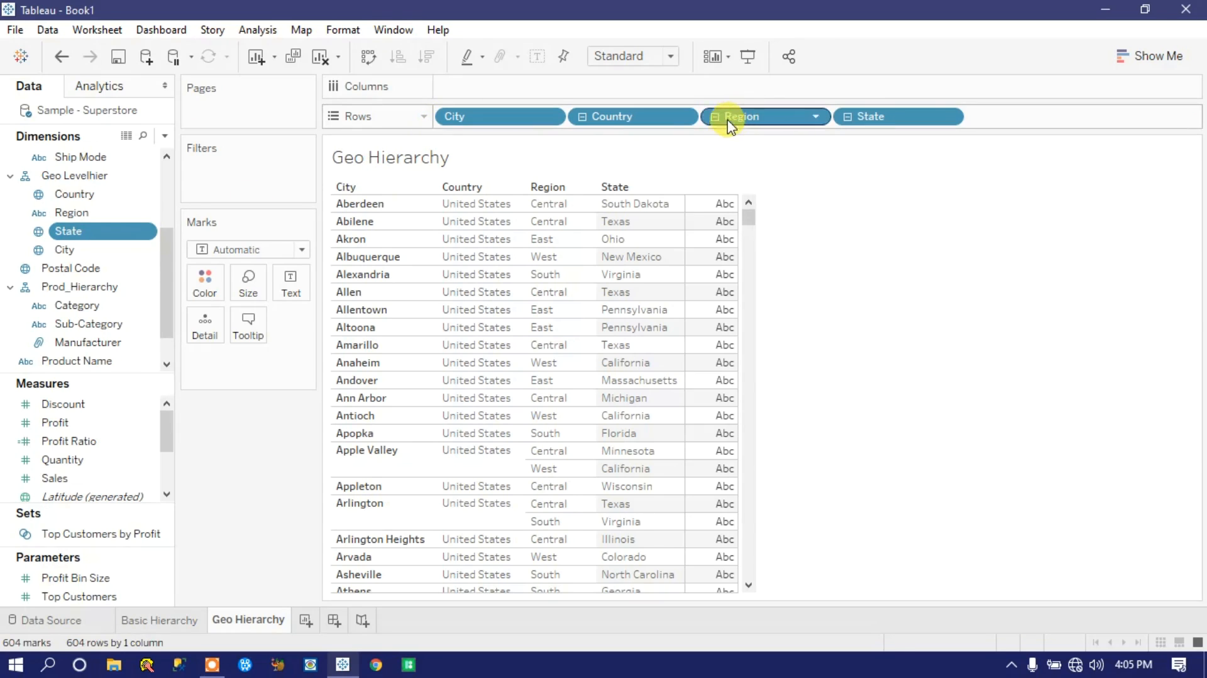
# Step: Reduce Rows to Country and drill down through Region and State to City
pyautogui.click(582, 116)
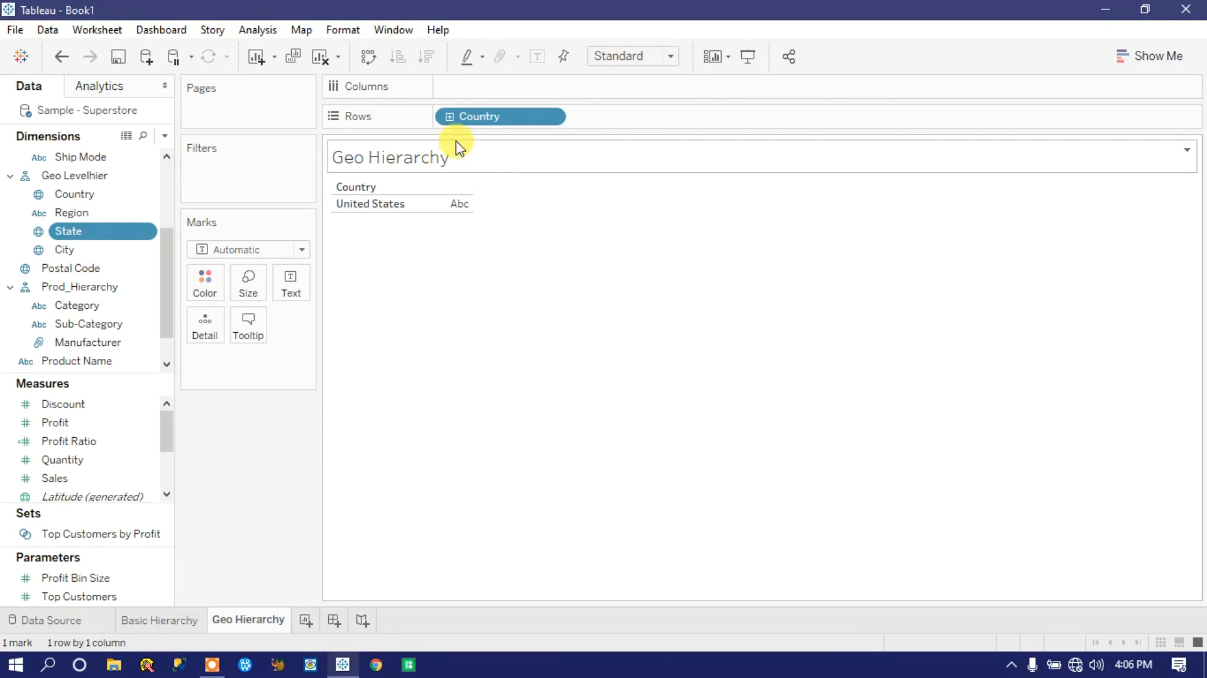
pyautogui.click(450, 117)
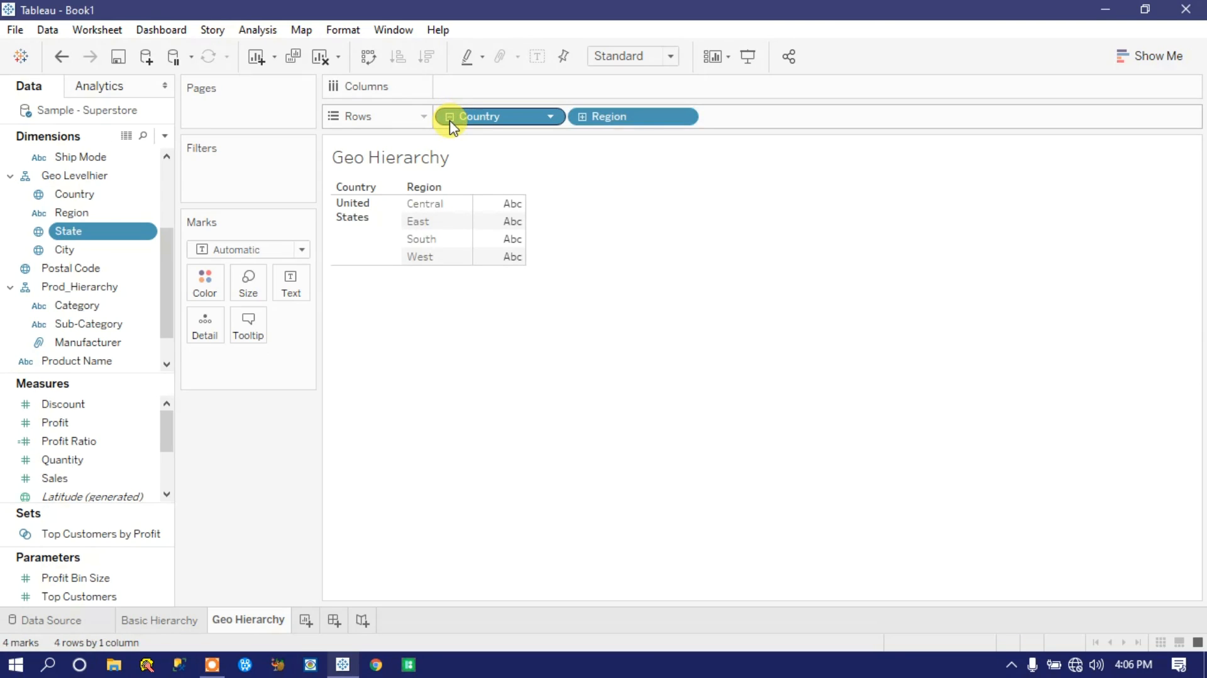
pyautogui.click(581, 118)
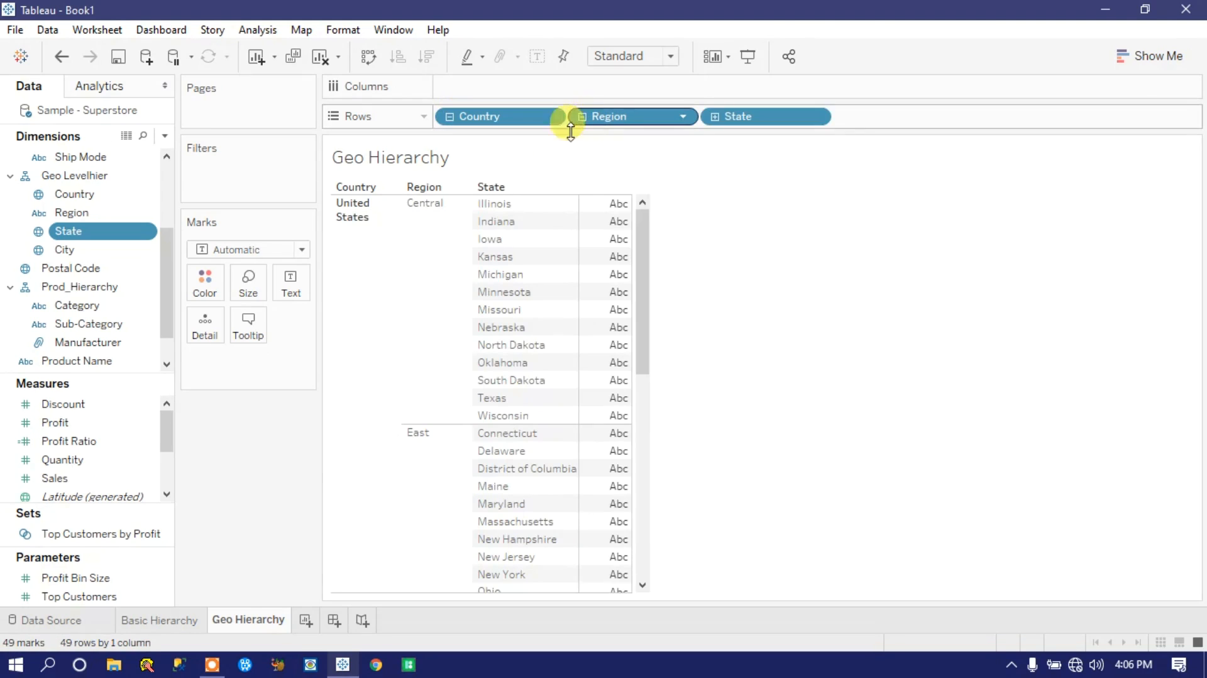
pyautogui.click(715, 117)
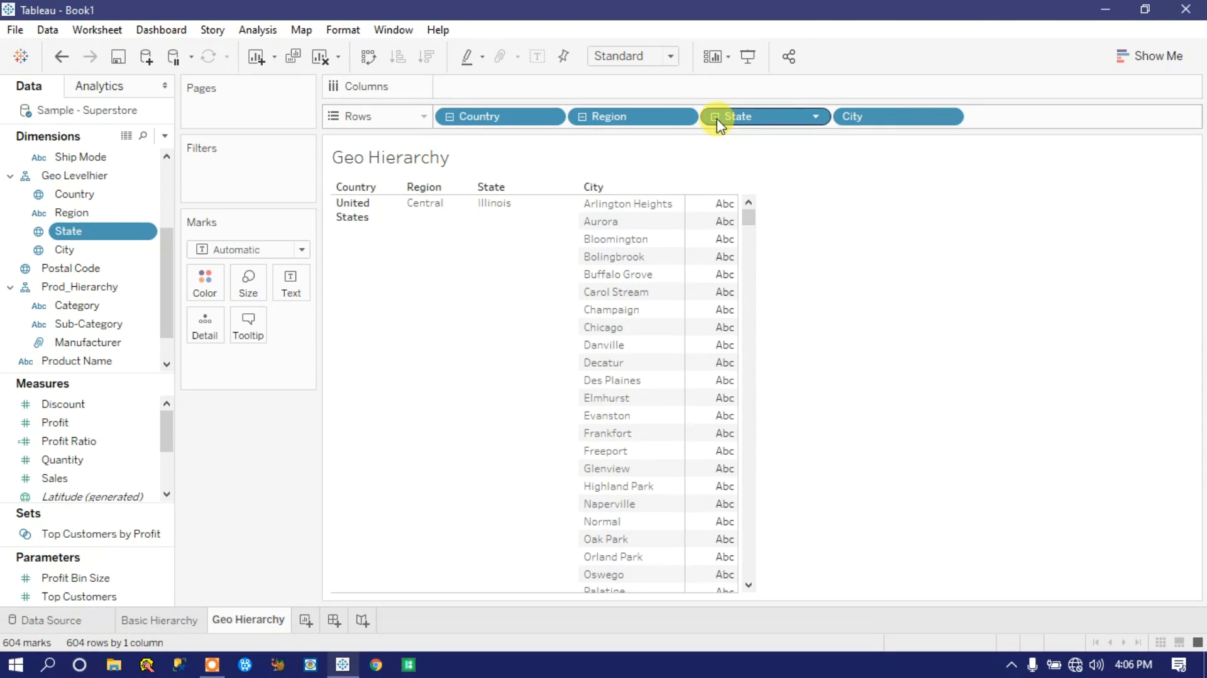
pyautogui.moveTo(750, 219)
pyautogui.mouseDown()
pyautogui.moveTo(776, 563)
pyautogui.moveTo(752, 364)
pyautogui.moveTo(750, 200)
pyautogui.mouseUp()
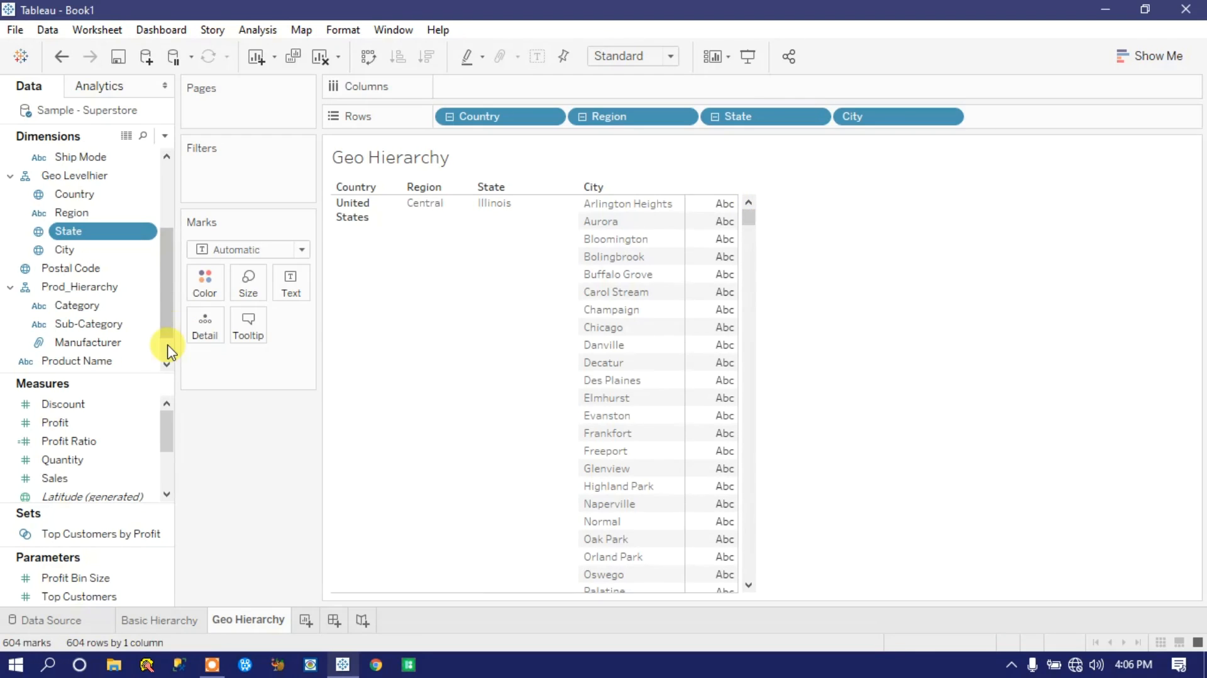
# Step: Add Postal Code to the Geo Levelhier hierarchy and drill down from City to Postal Code
pyautogui.moveTo(167, 283)
pyautogui.mouseDown()
pyautogui.moveTo(167, 305)
pyautogui.moveTo(160, 221)
pyautogui.moveTo(160, 281)
pyautogui.mouseUp()
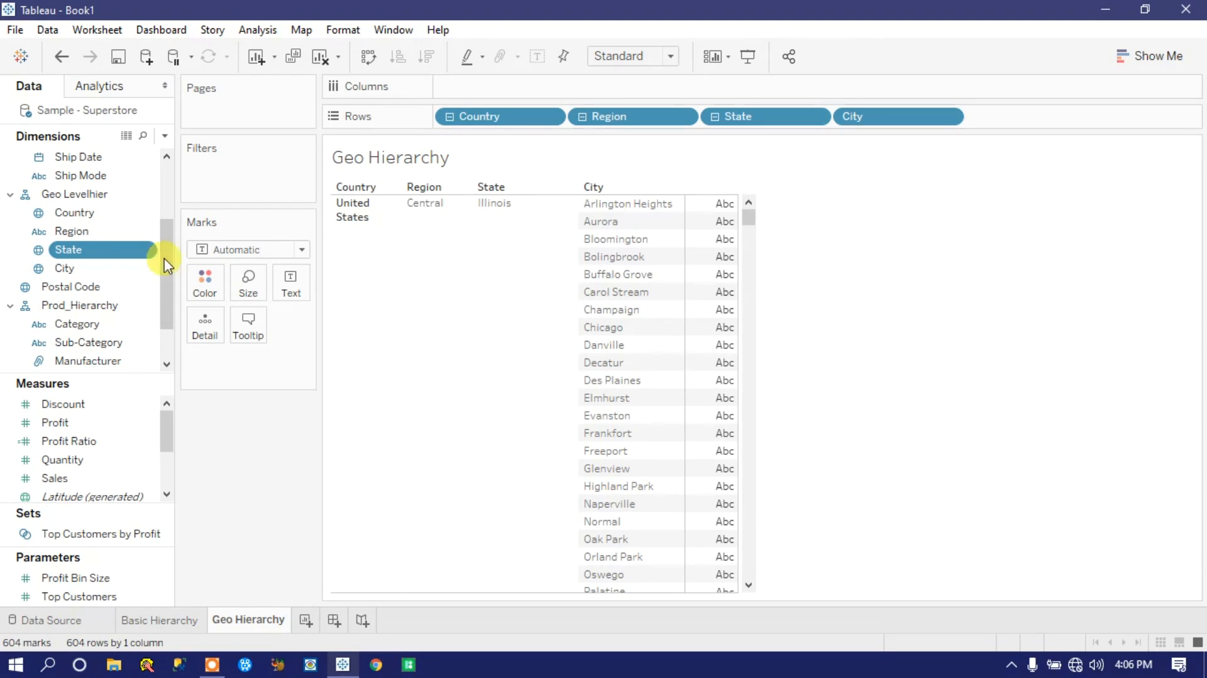
pyautogui.click(151, 289)
pyautogui.click(151, 291)
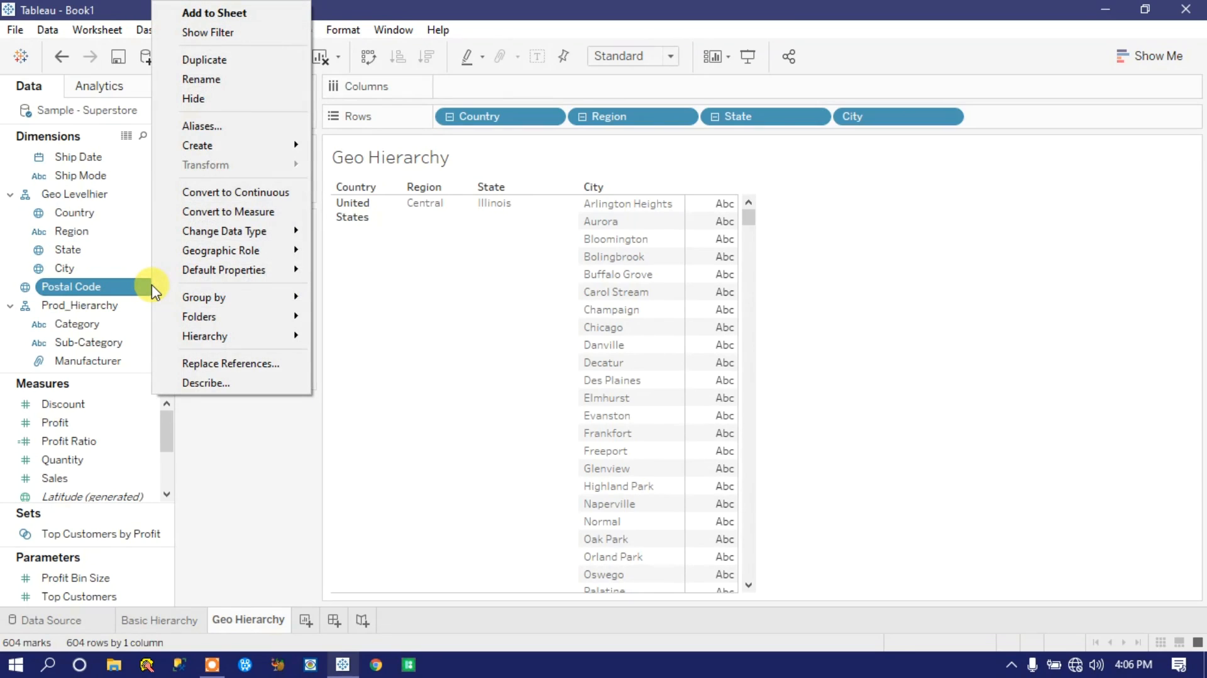
pyautogui.moveTo(210, 334)
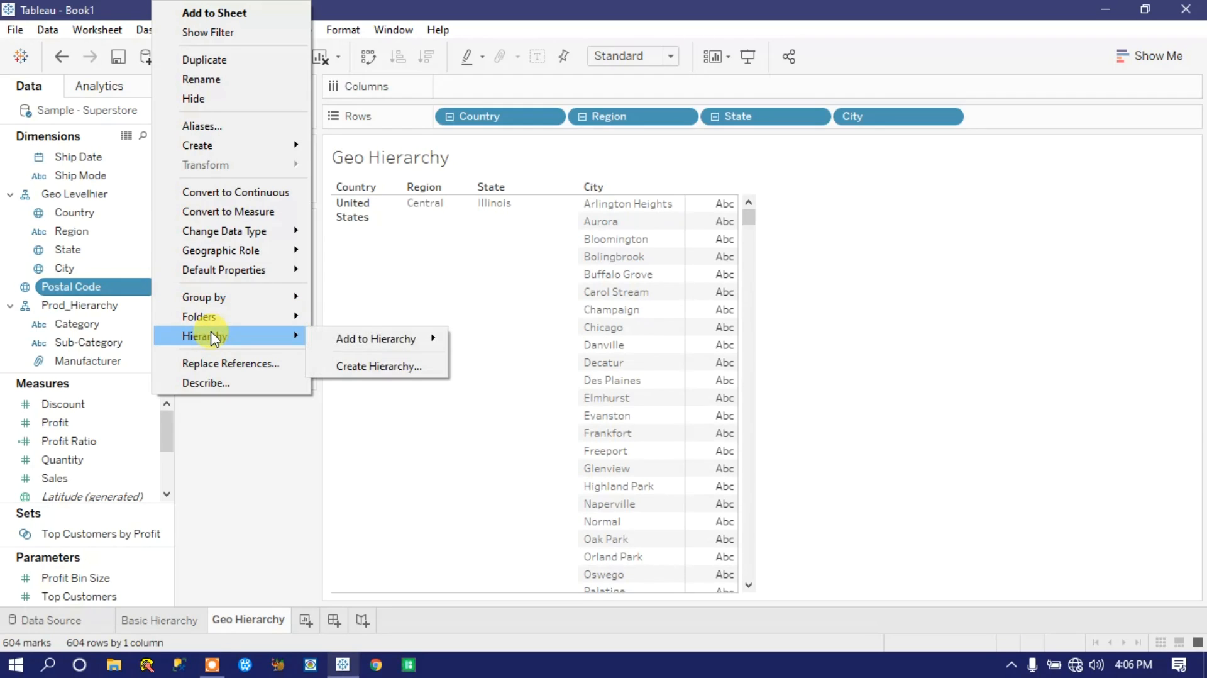
pyautogui.moveTo(380, 345)
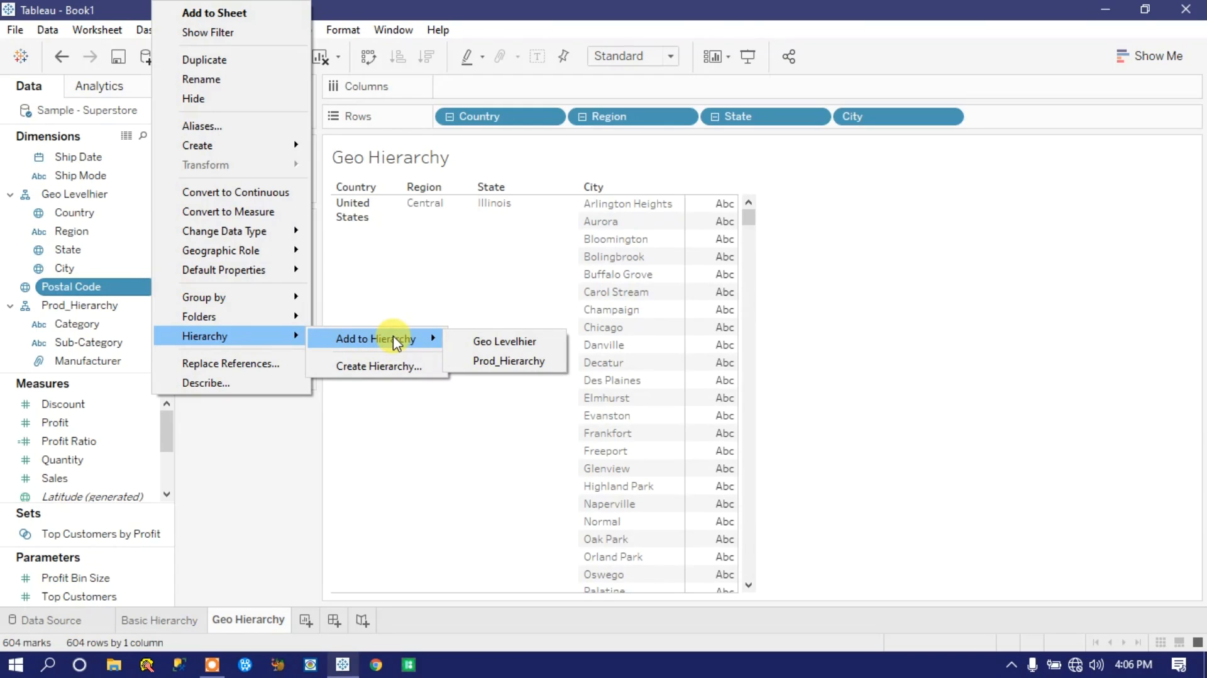
pyautogui.click(496, 339)
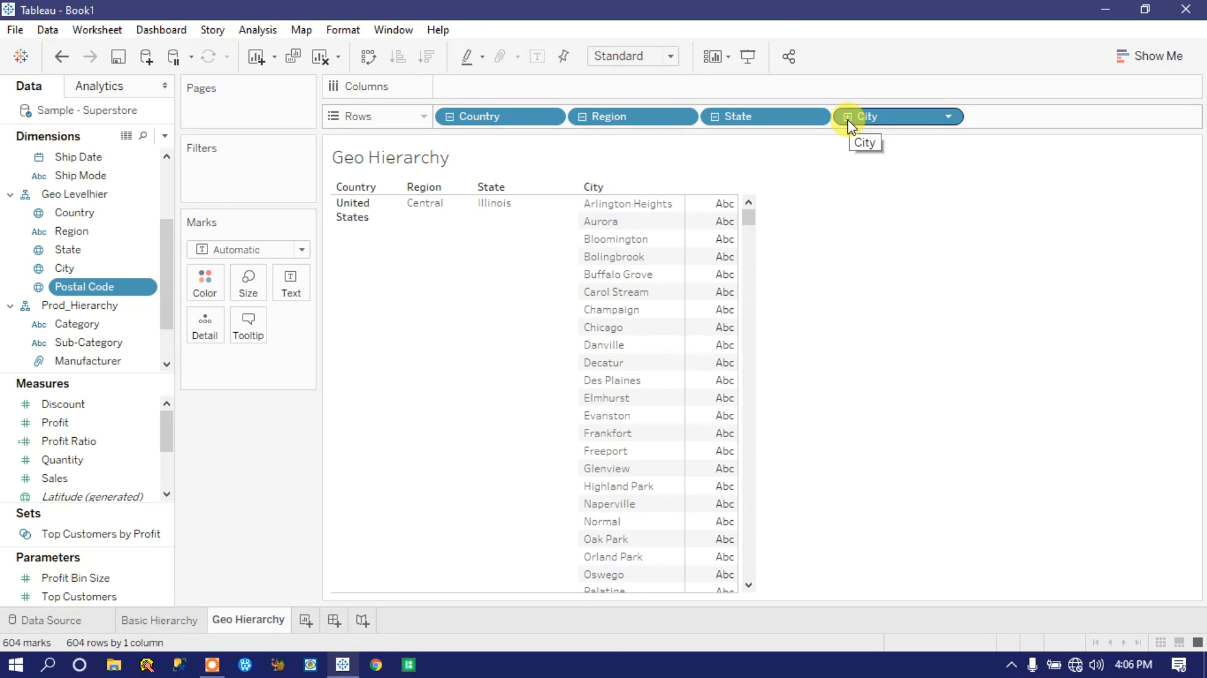
pyautogui.click(847, 117)
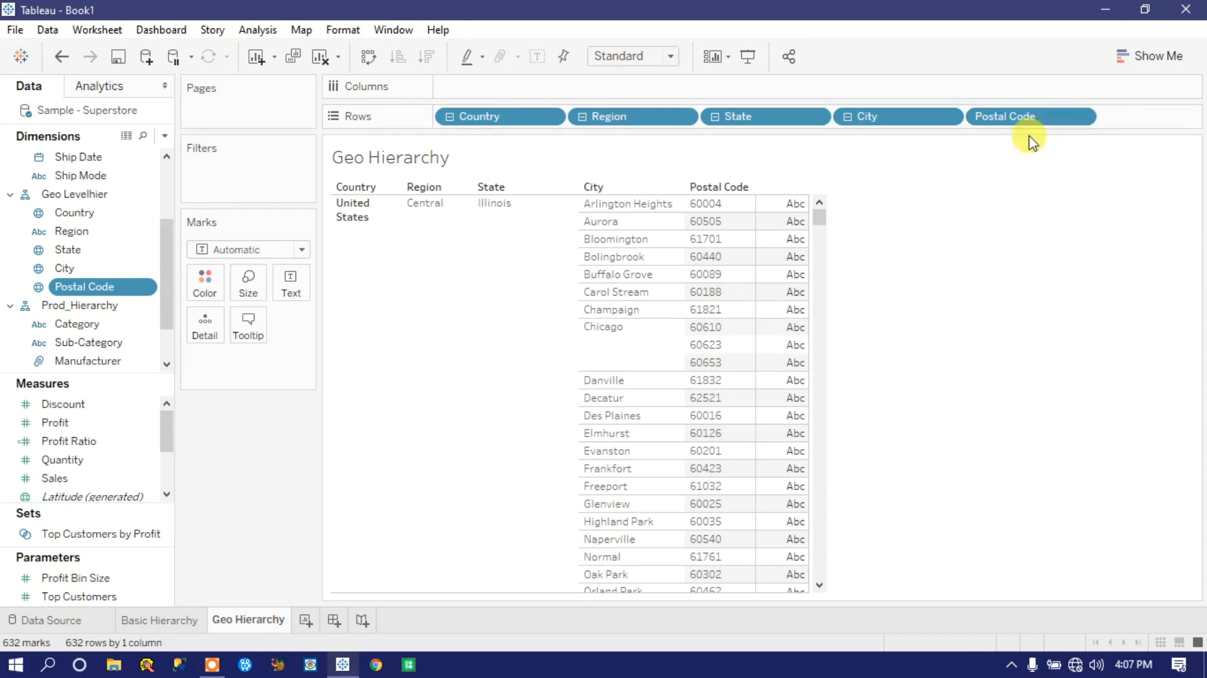
pyautogui.moveTo(820, 217); pyautogui.dragTo(498, 340)
# Step: Add Profit to the view and display it as a horizontal bar chart
pyautogui.moveTo(68, 440); pyautogui.dragTo(290, 275)
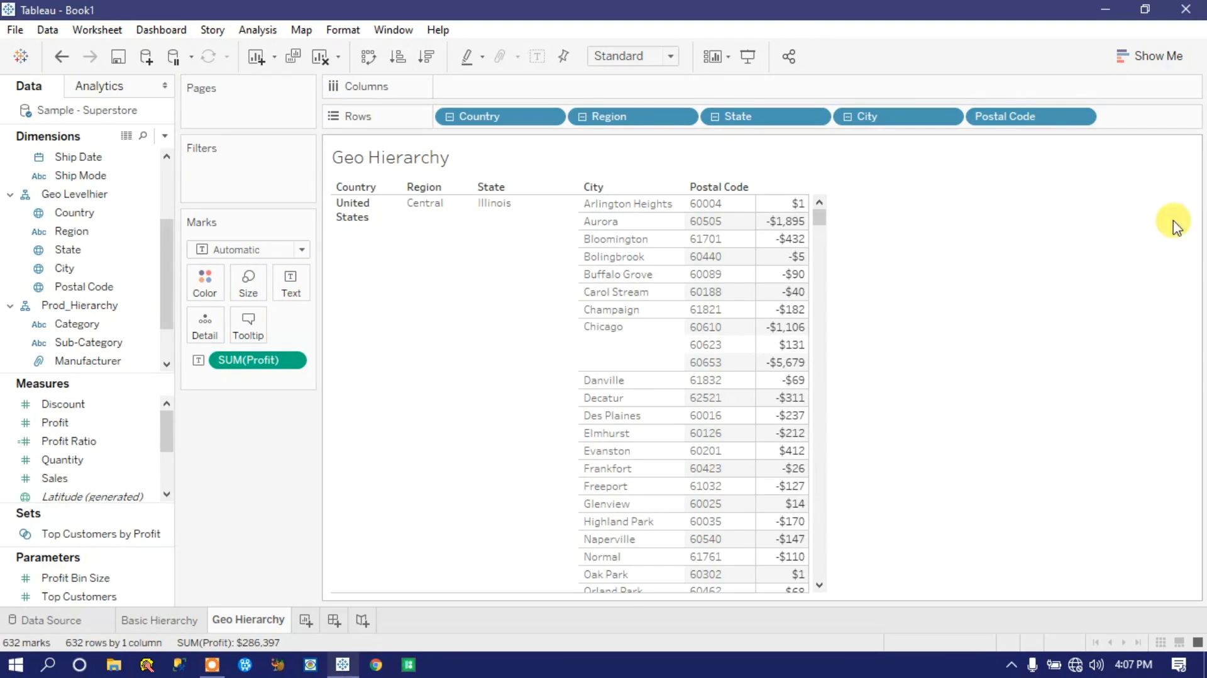
pyautogui.moveTo(820, 218); pyautogui.dragTo(795, 172)
pyautogui.click(1162, 54)
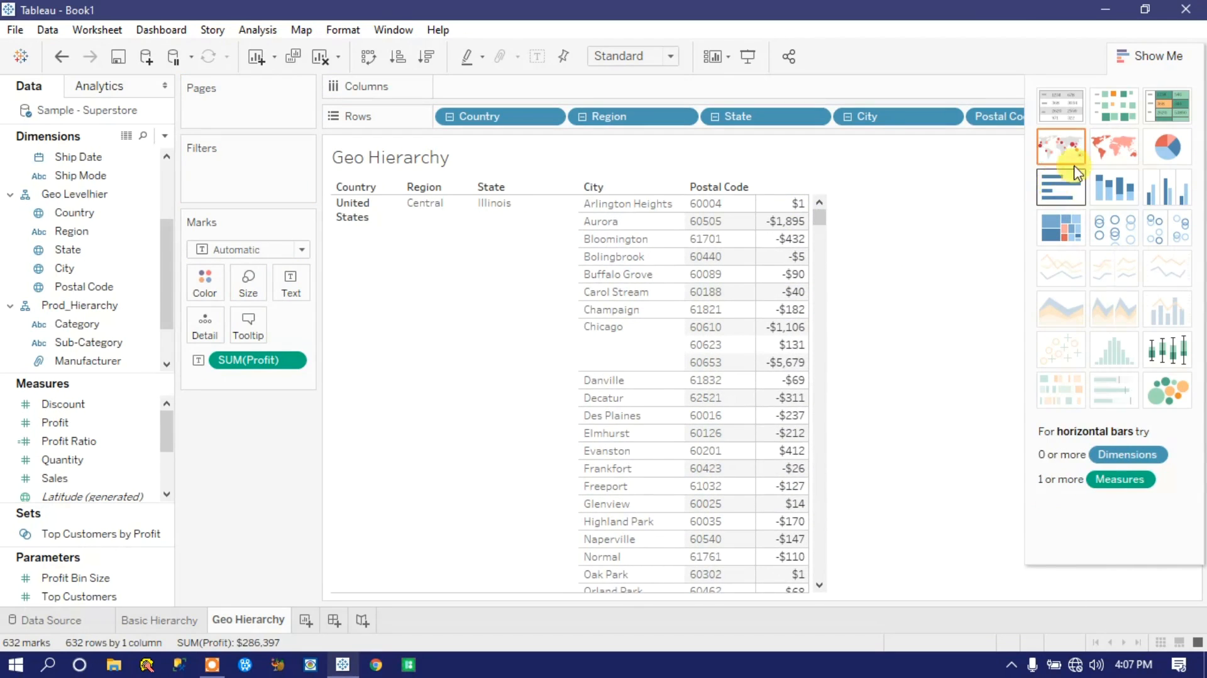
pyautogui.click(1126, 189)
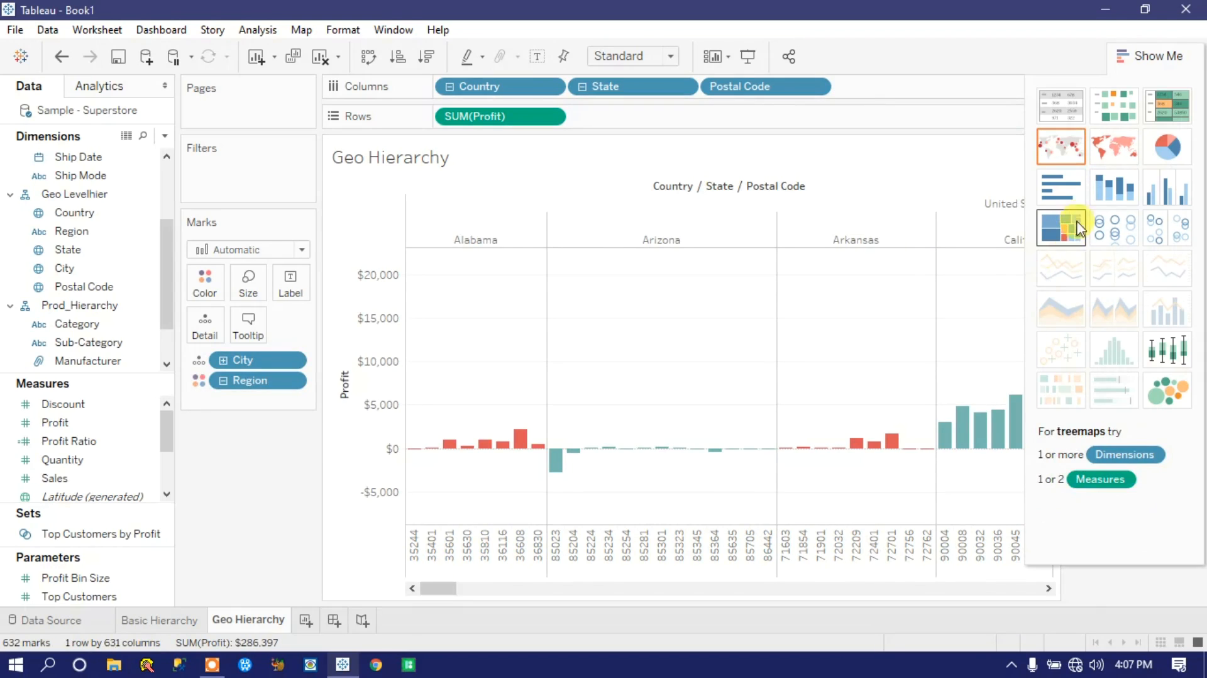
pyautogui.click(1060, 187)
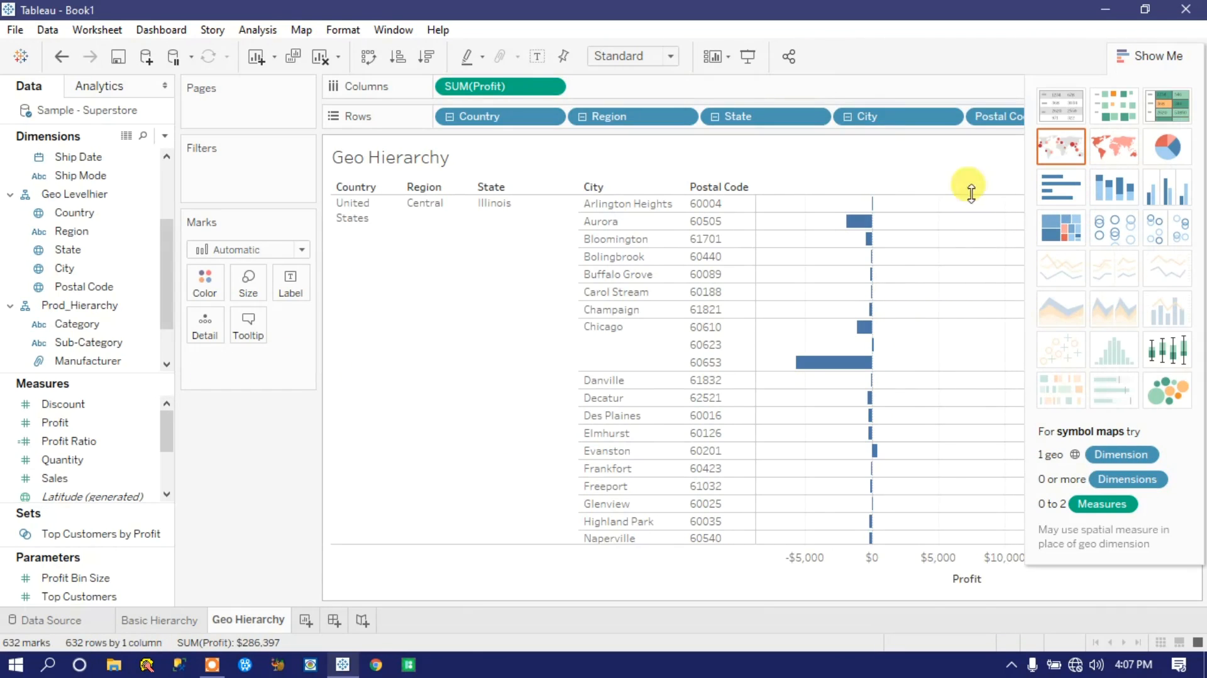
pyautogui.click(1156, 56)
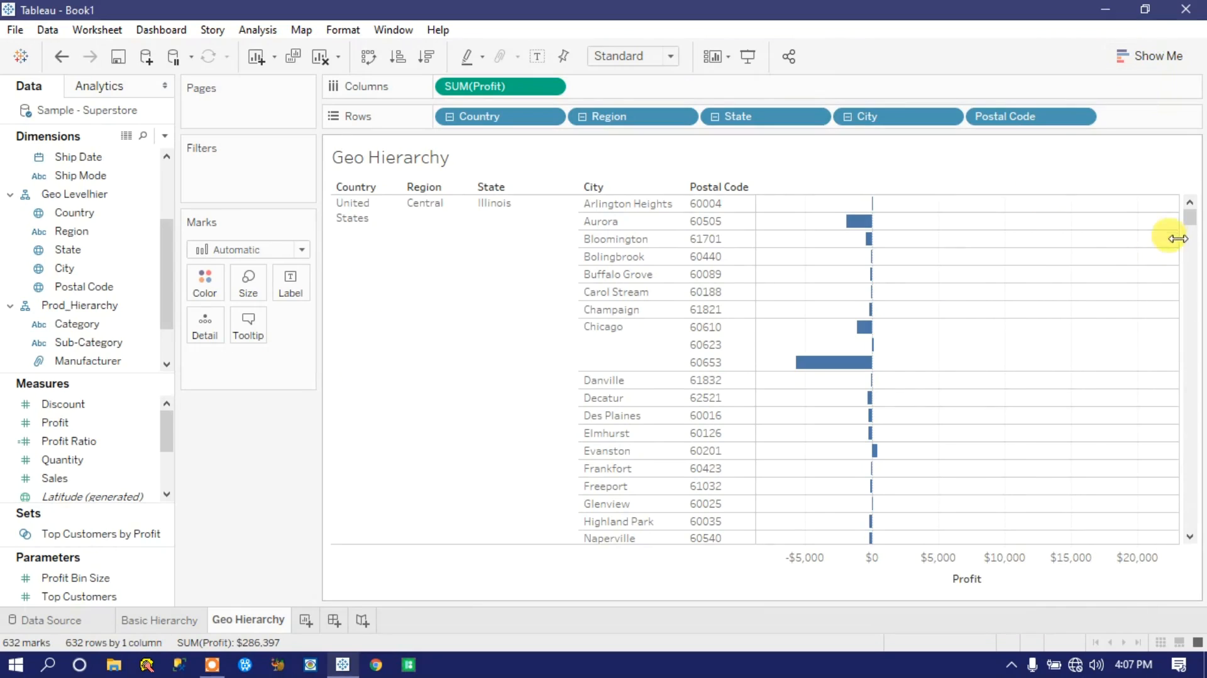
pyautogui.moveTo(1188, 216); pyautogui.dragTo(1190, 473)
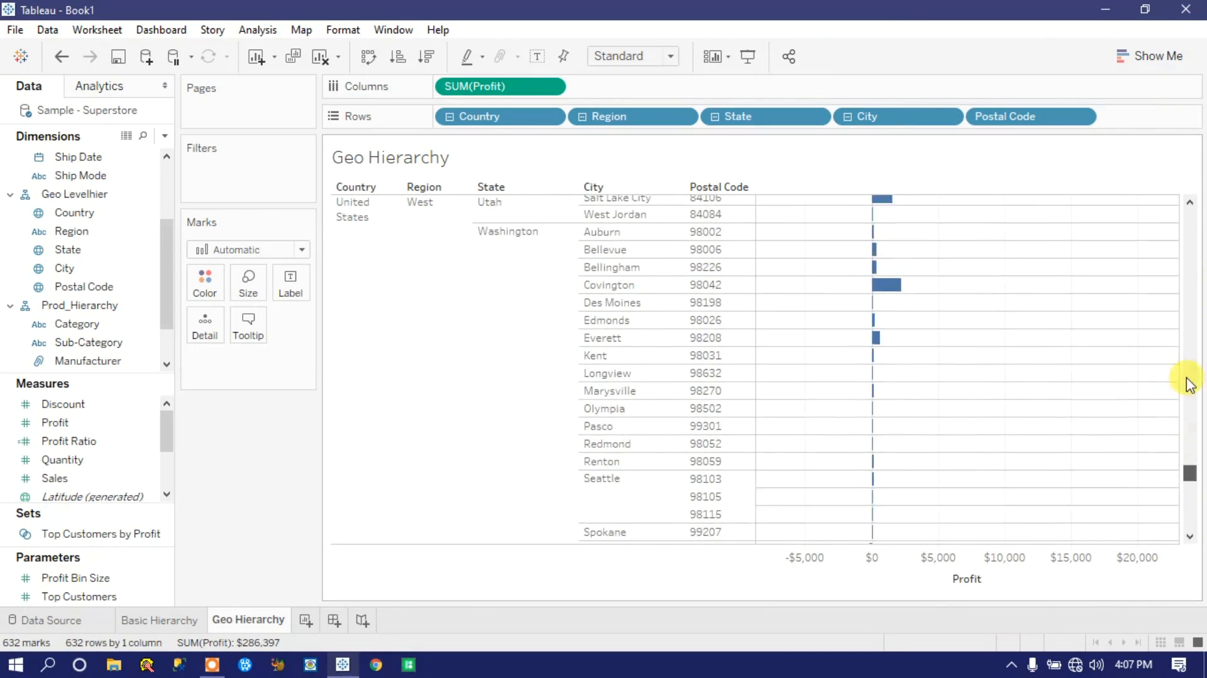
pyautogui.moveTo(1190, 385); pyautogui.dragTo(1191, 178)
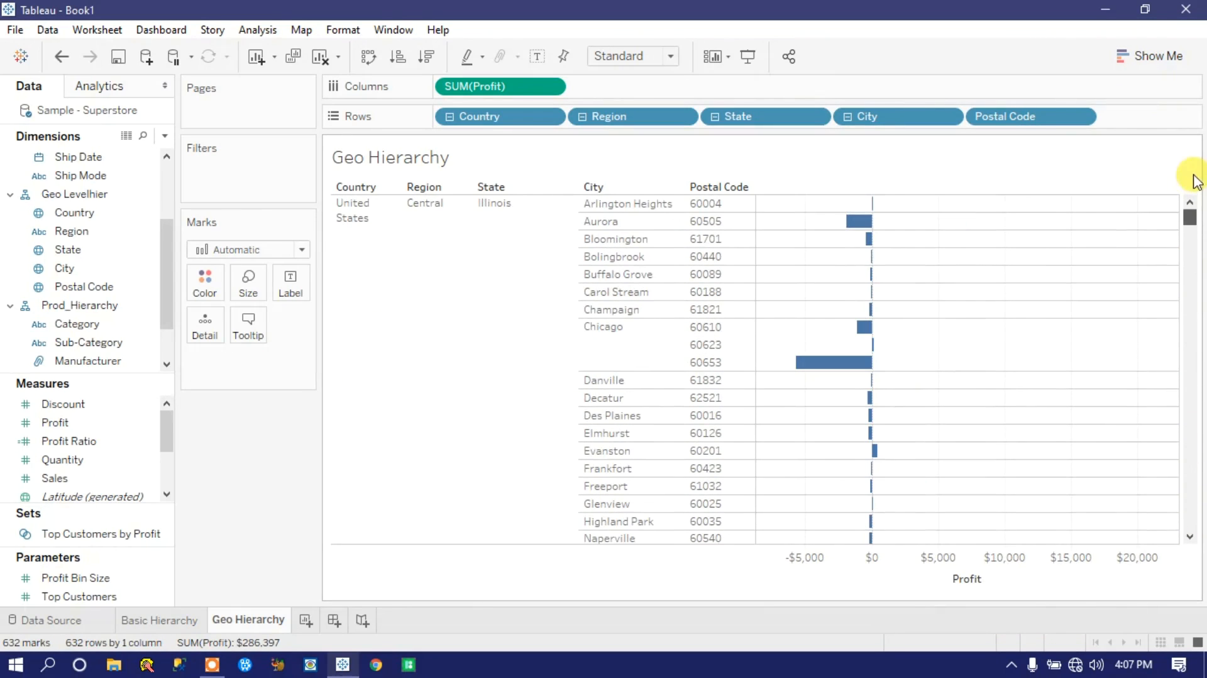
# Step: Add a new worksheet with Category and Sub-Category on Rows and Profit on Columns
pyautogui.click(305, 621)
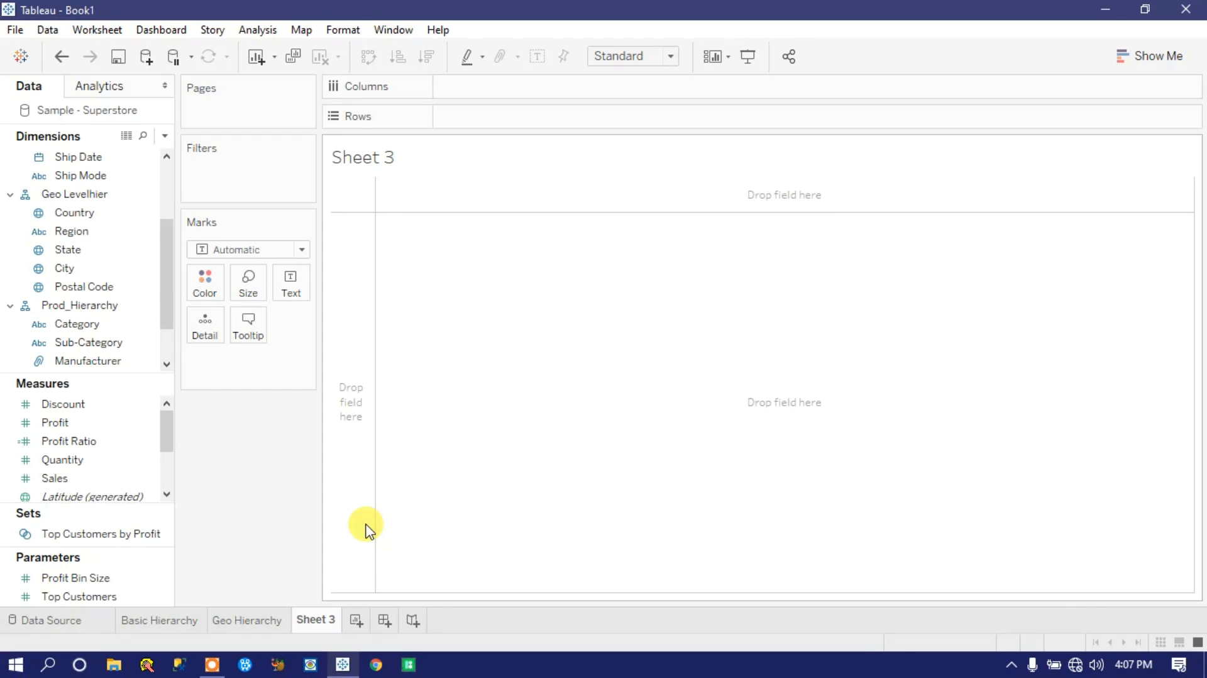
pyautogui.moveTo(161, 302)
pyautogui.mouseDown()
pyautogui.moveTo(161, 246)
pyautogui.moveTo(170, 309)
pyautogui.mouseUp()
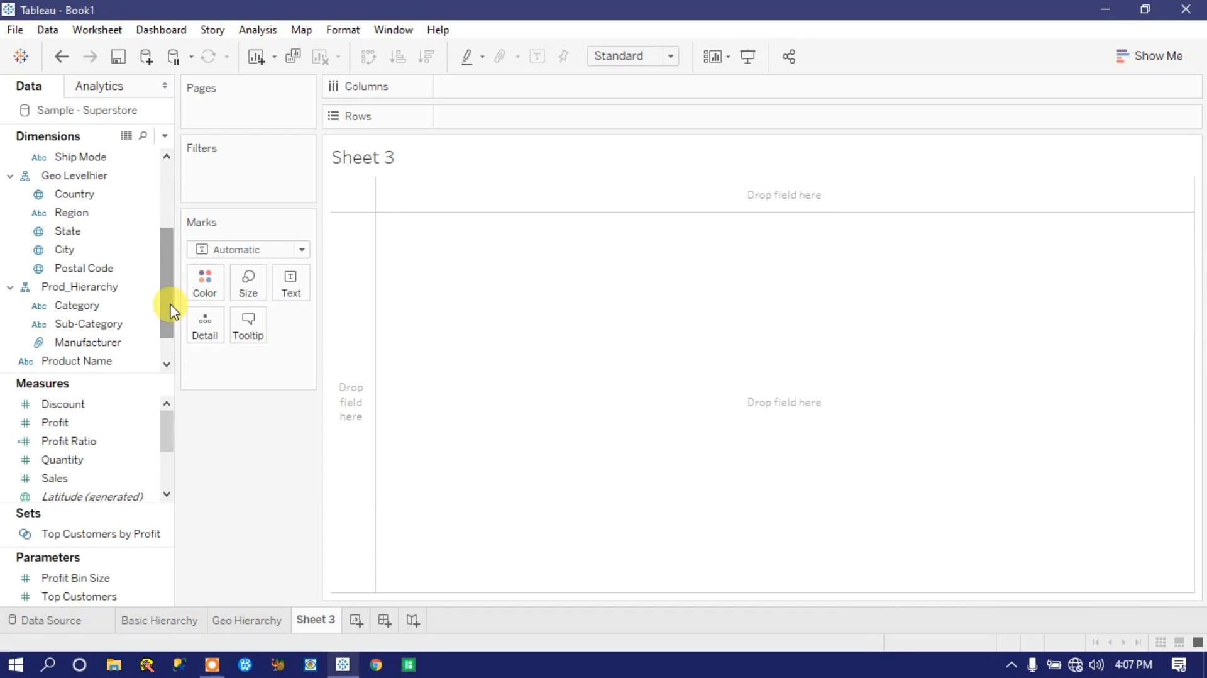
pyautogui.moveTo(73, 306); pyautogui.dragTo(469, 113)
pyautogui.moveTo(66, 325); pyautogui.dragTo(613, 126)
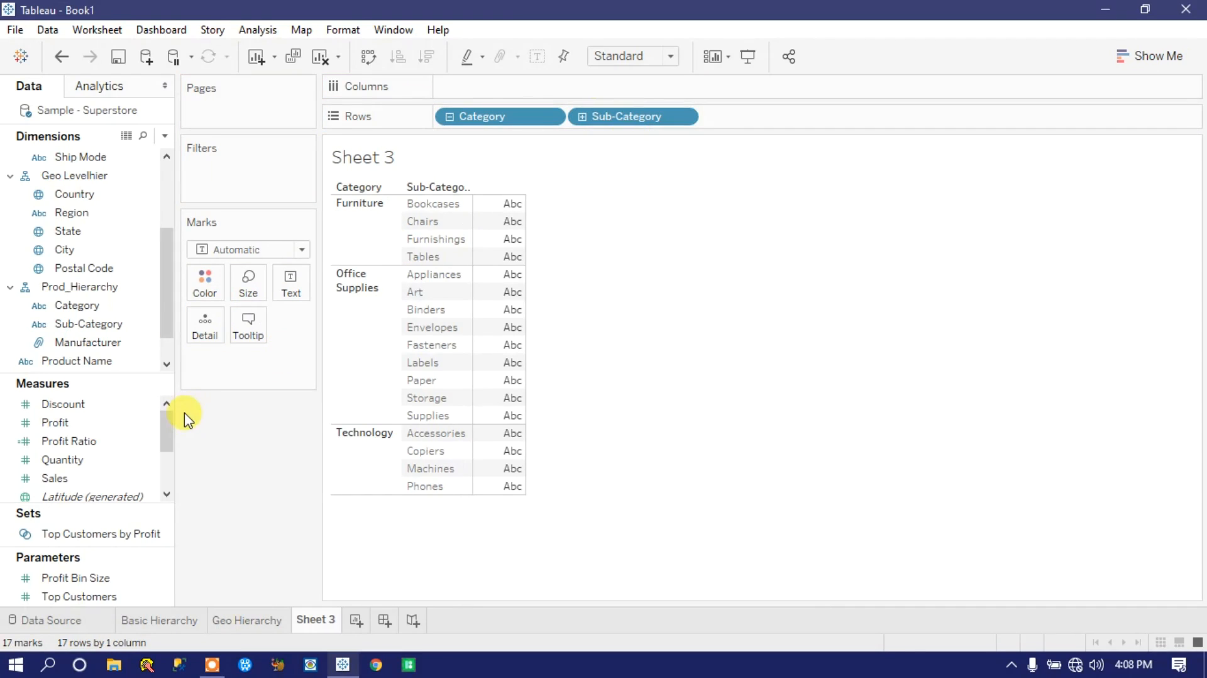
pyautogui.moveTo(39, 422); pyautogui.dragTo(443, 92)
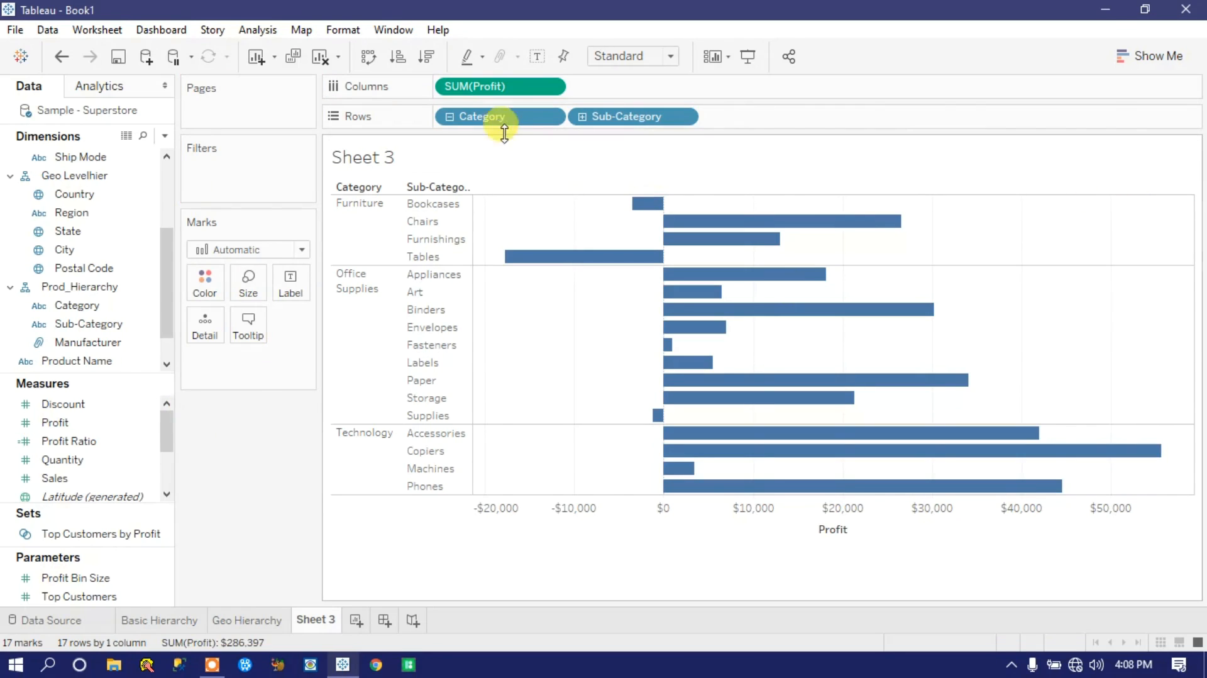
# Step: Drill down from Sub-Category to Manufacturer and back up, leaving only Category on Rows
pyautogui.click(579, 120)
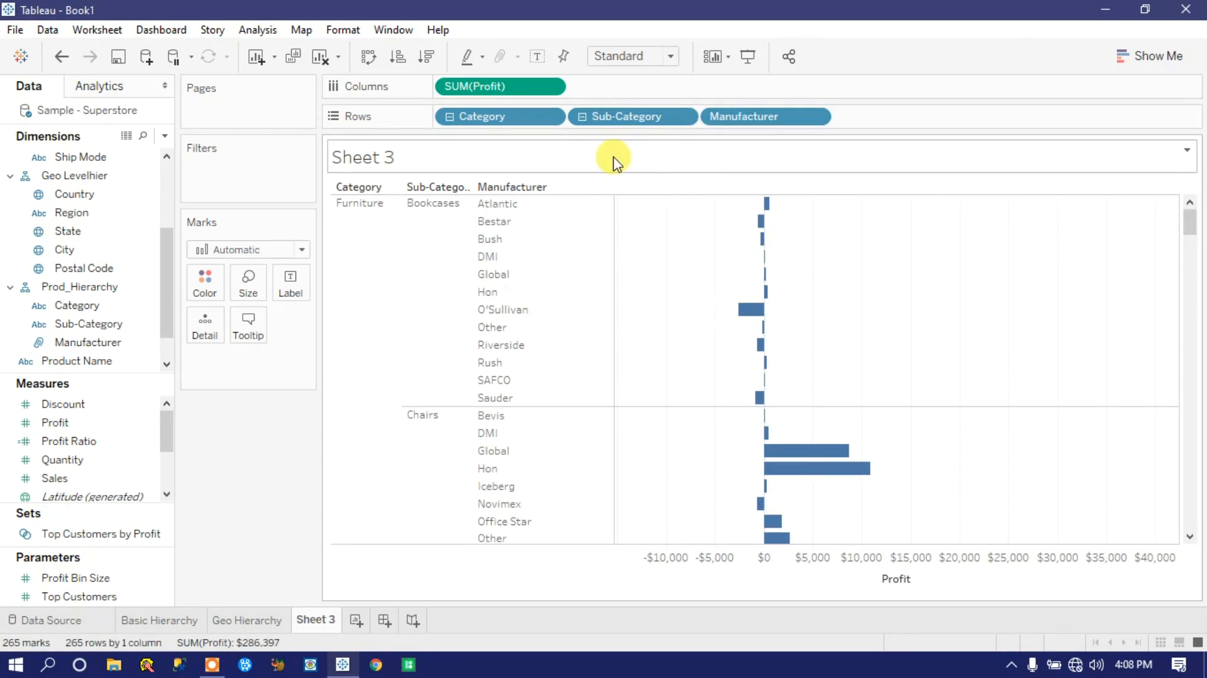
pyautogui.click(580, 118)
pyautogui.moveTo(600, 126); pyautogui.dragTo(667, 19)
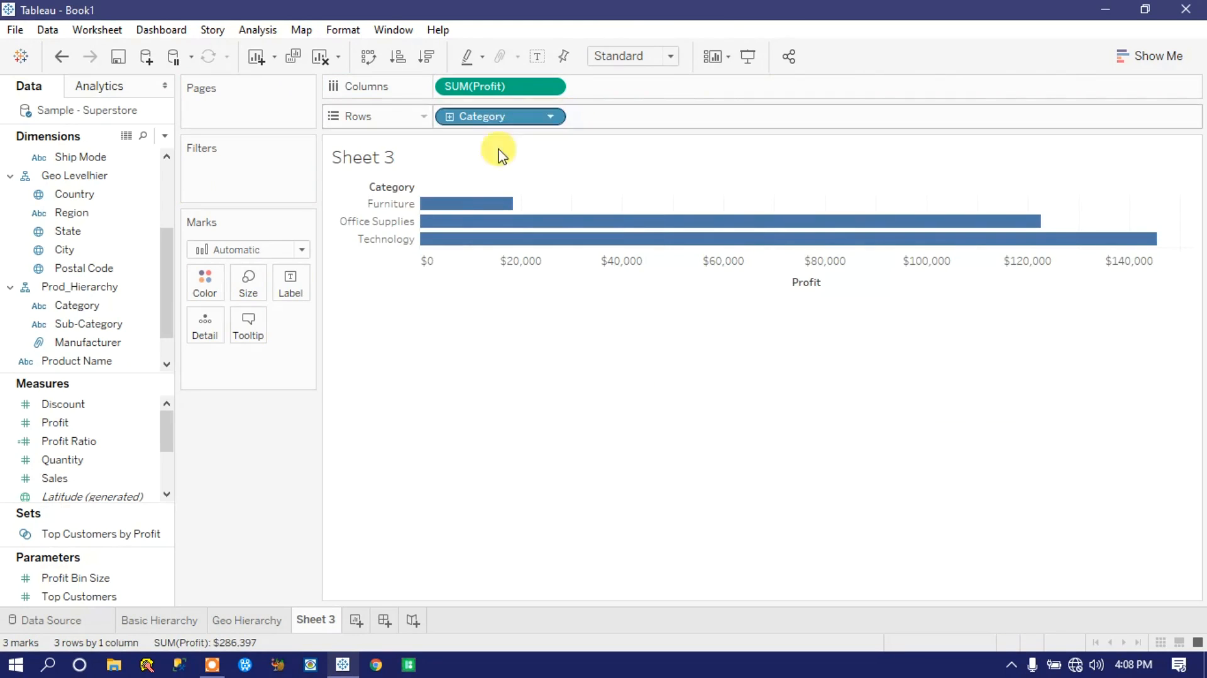
# Step: Swap the field on Rows between Sub-Category and Category, ending with Sub-Category alone
pyautogui.moveTo(101, 323); pyautogui.dragTo(646, 132)
pyautogui.moveTo(512, 119); pyautogui.dragTo(496, 21)
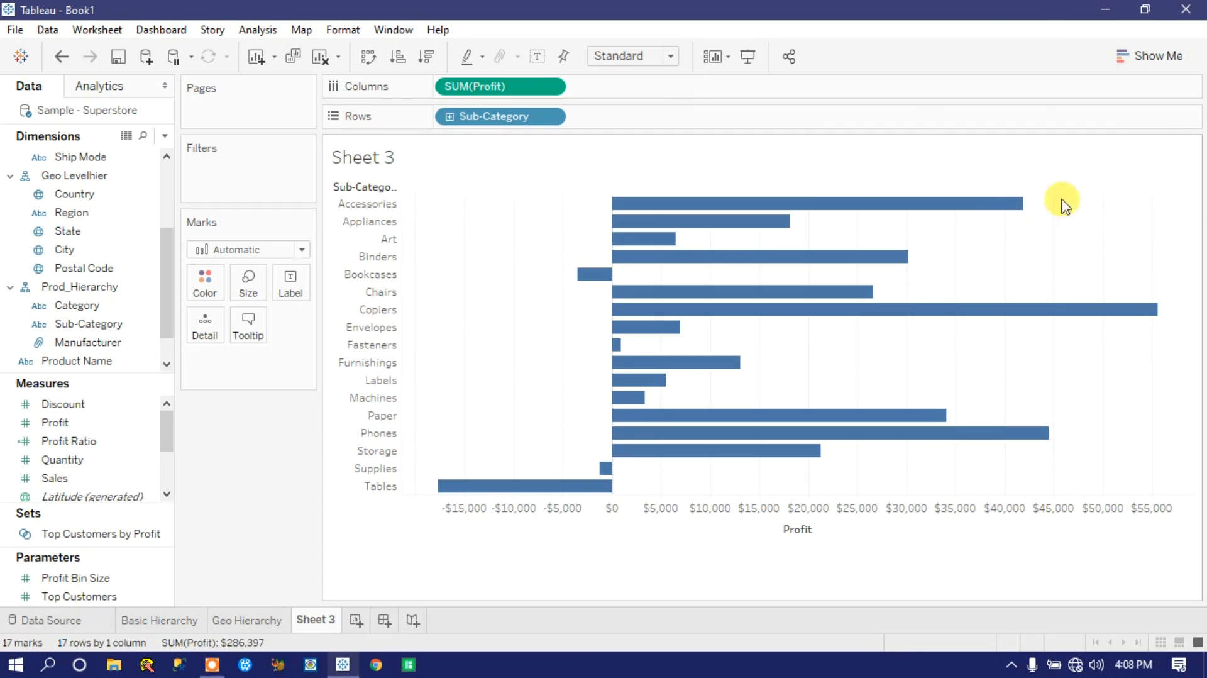
pyautogui.moveTo(76, 305); pyautogui.dragTo(481, 117)
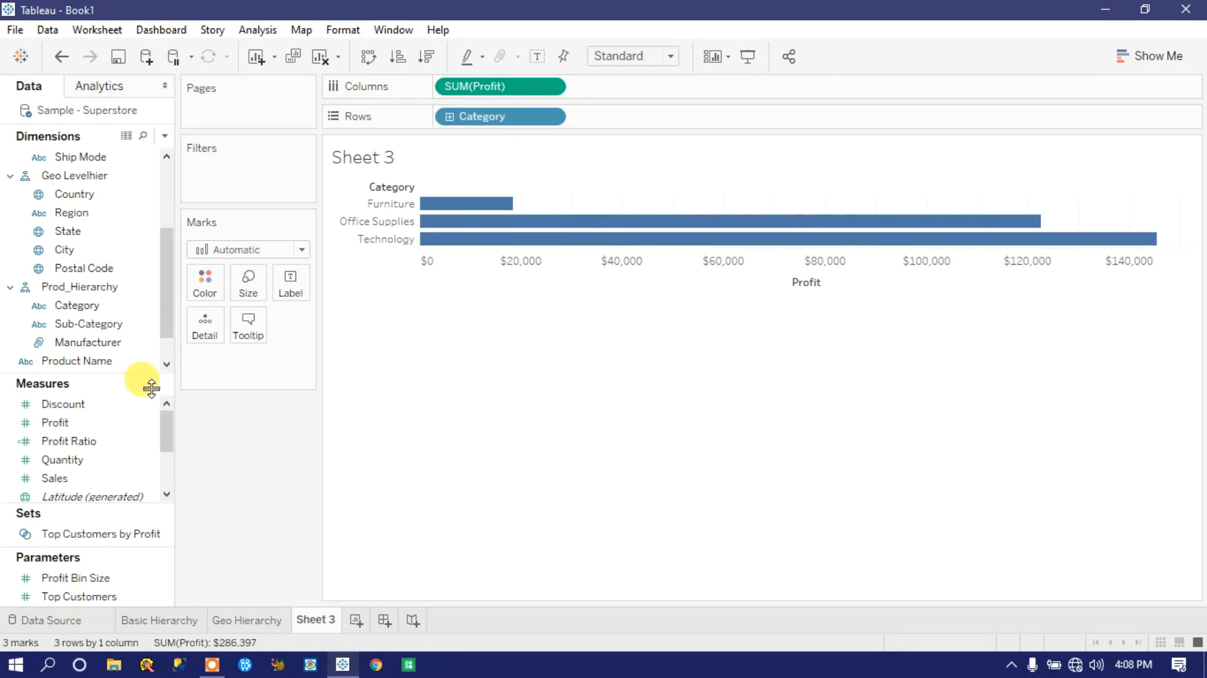
pyautogui.moveTo(76, 328); pyautogui.dragTo(475, 115)
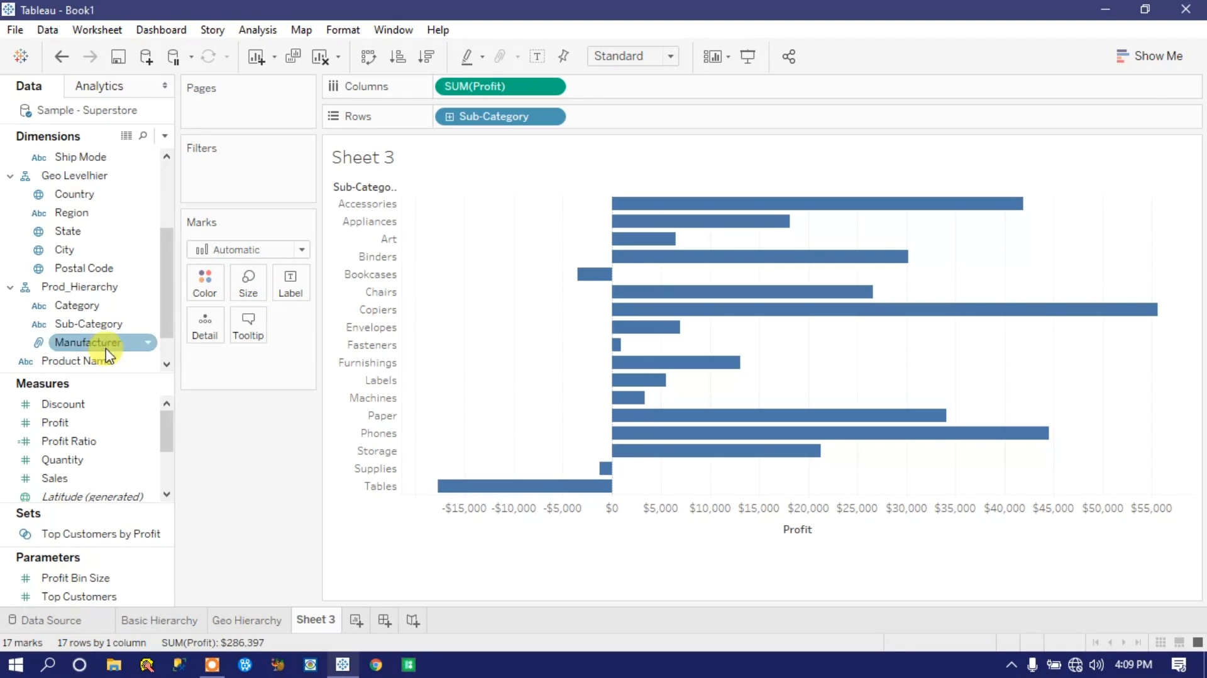
pyautogui.click(75, 305)
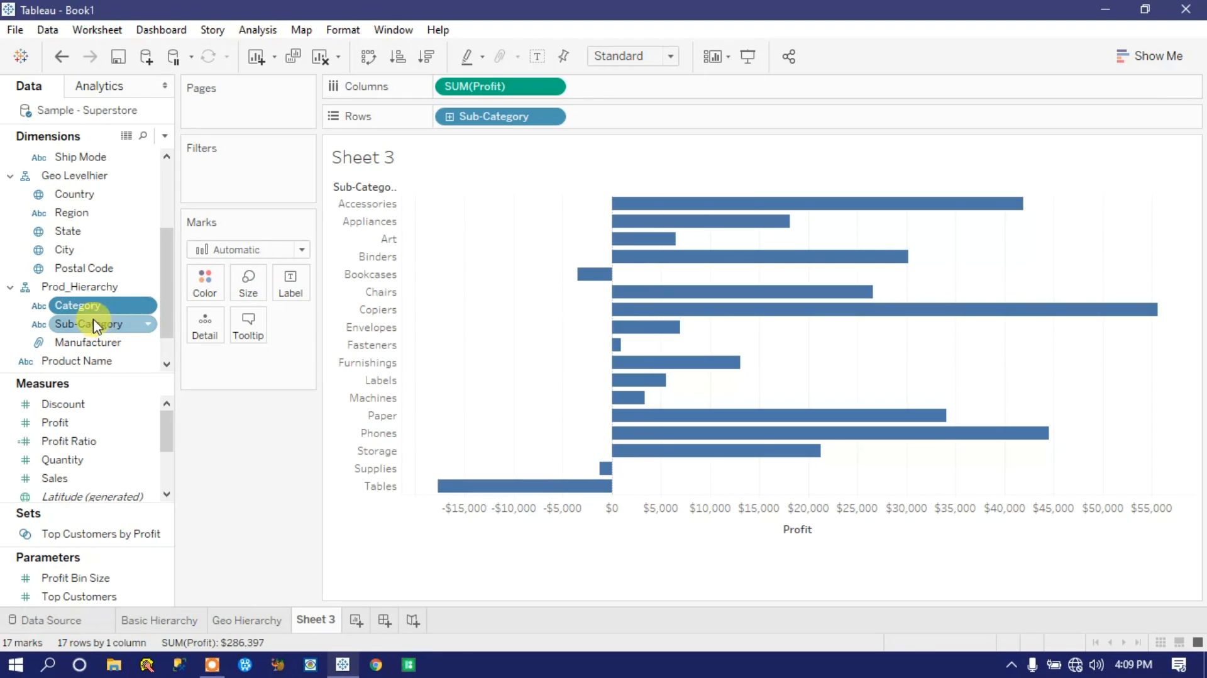
pyautogui.click(93, 327)
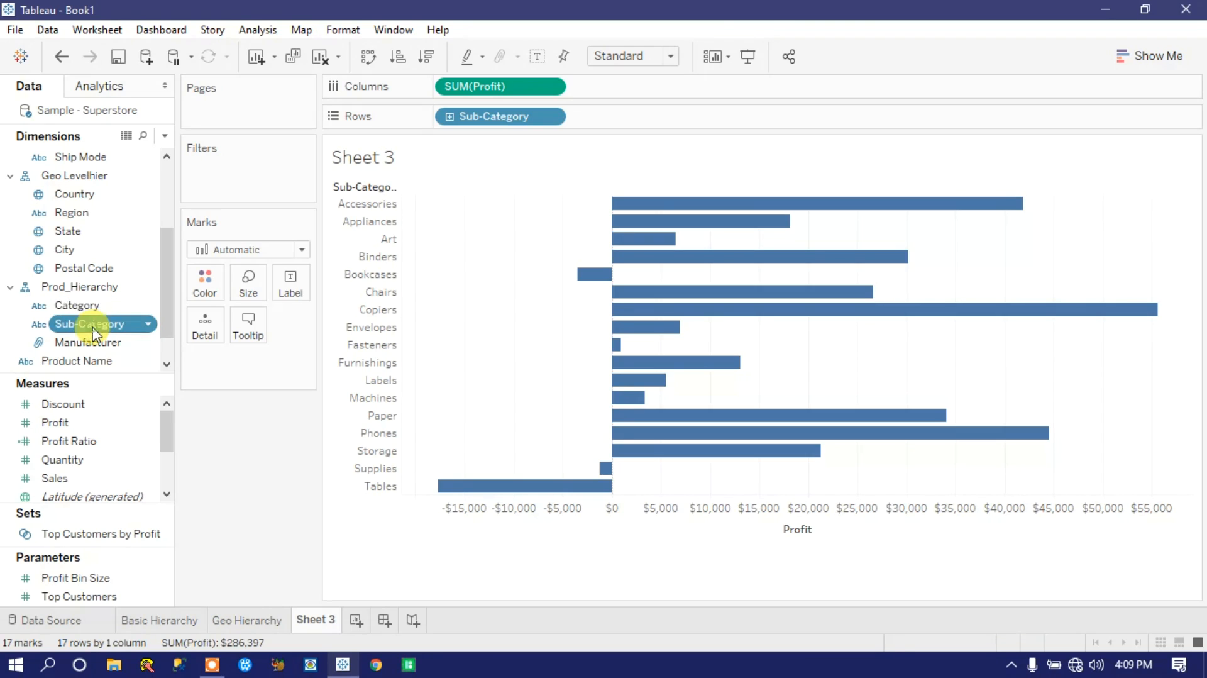
pyautogui.click(72, 215)
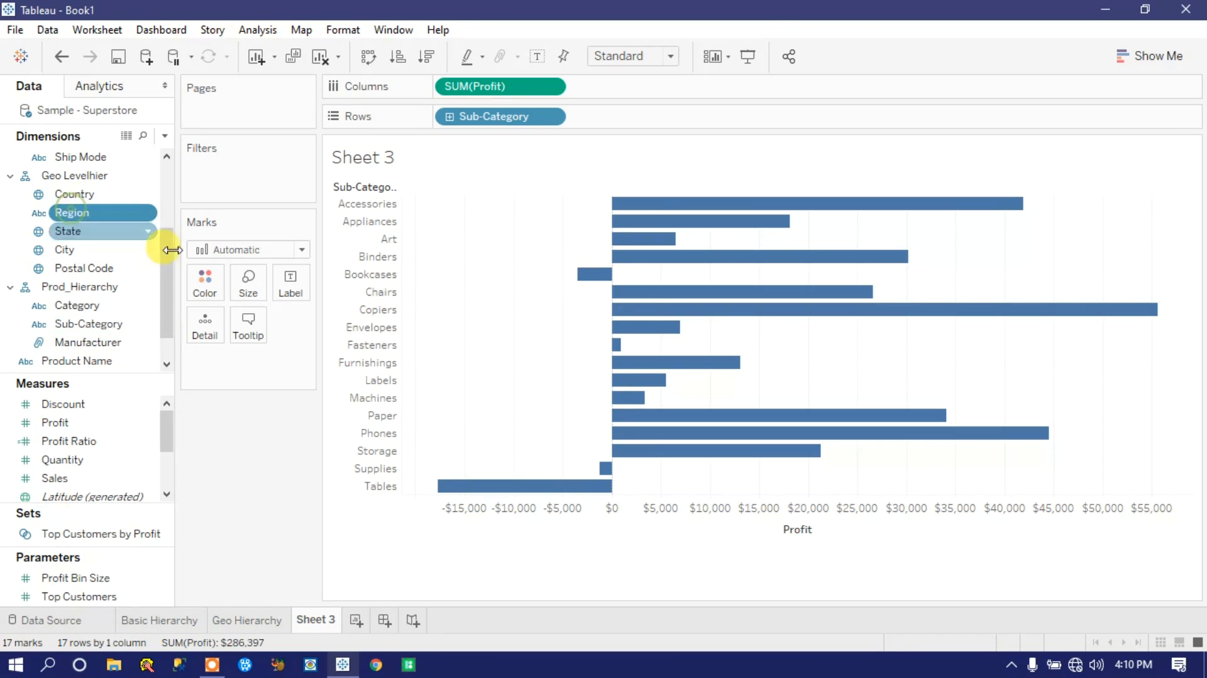
pyautogui.moveTo(168, 275); pyautogui.dragTo(168, 189)
pyautogui.click(88, 197)
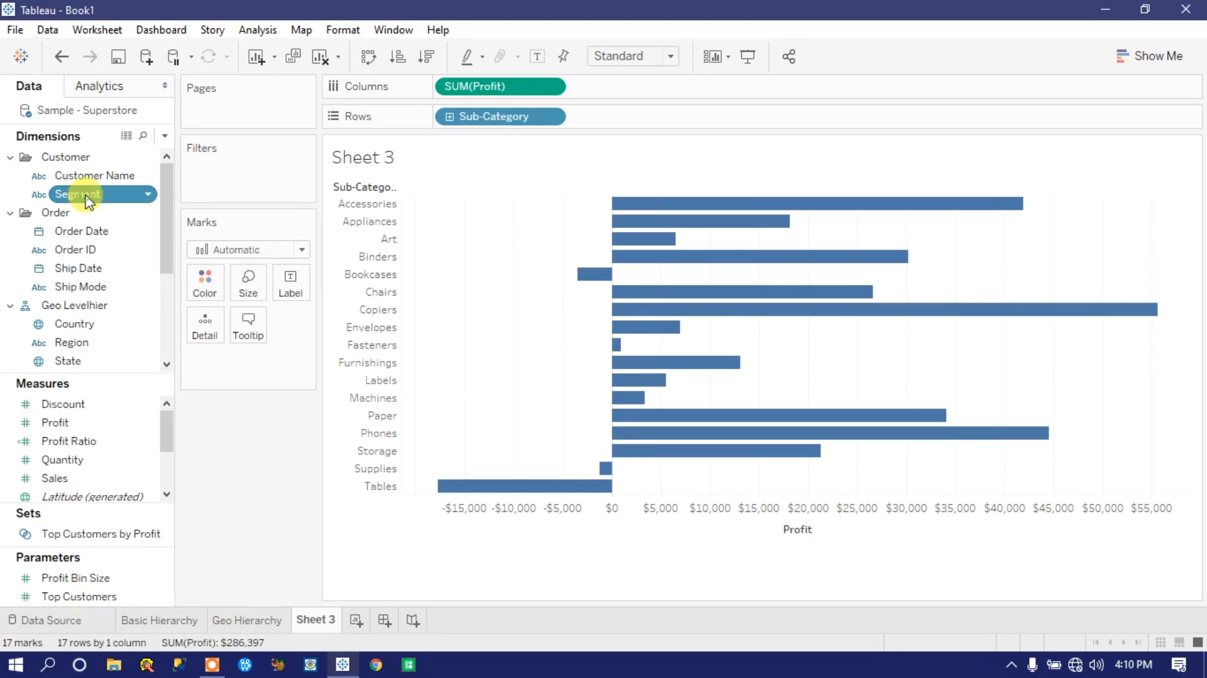
# Step: Start creating a new parameter and name it Profit_Parameter
pyautogui.click(164, 136)
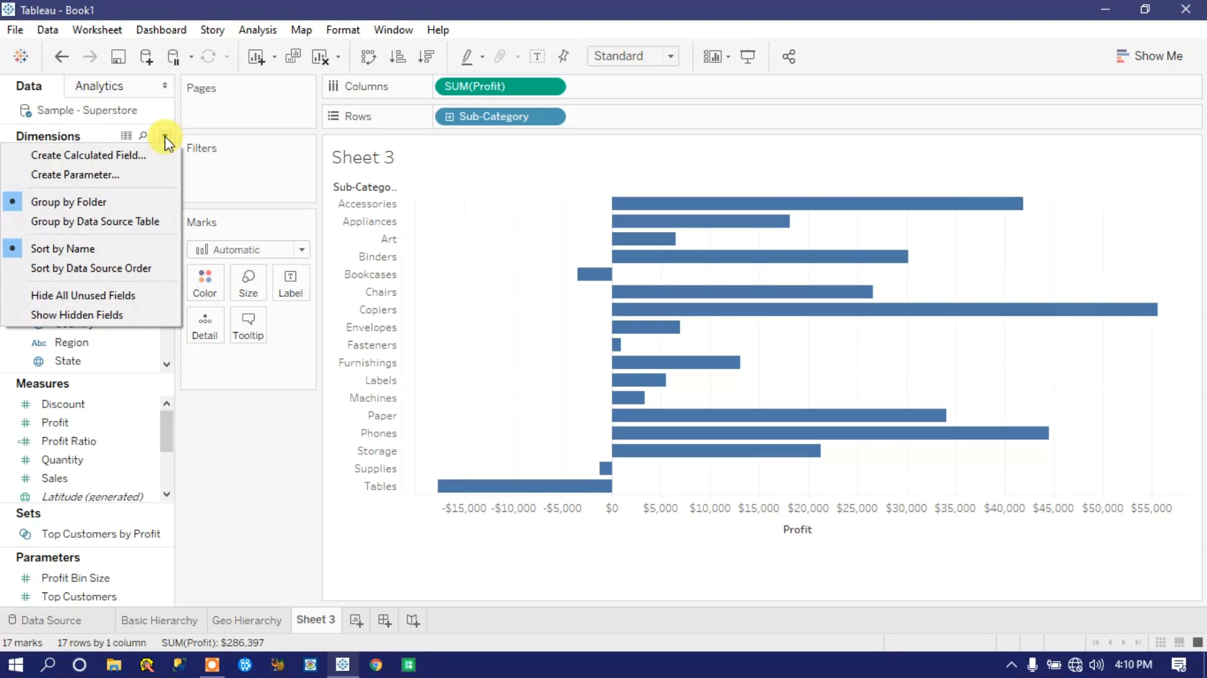
pyautogui.click(108, 178)
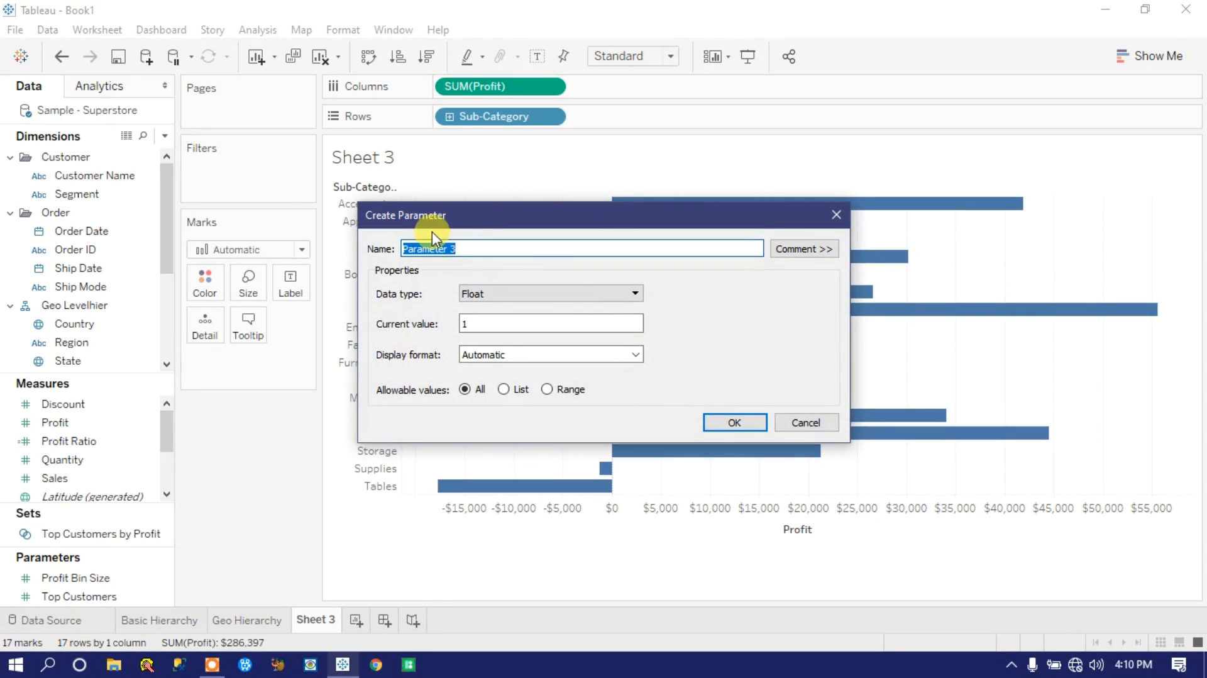
pyautogui.moveTo(469, 249); pyautogui.dragTo(376, 243)
pyautogui.write('Profit')
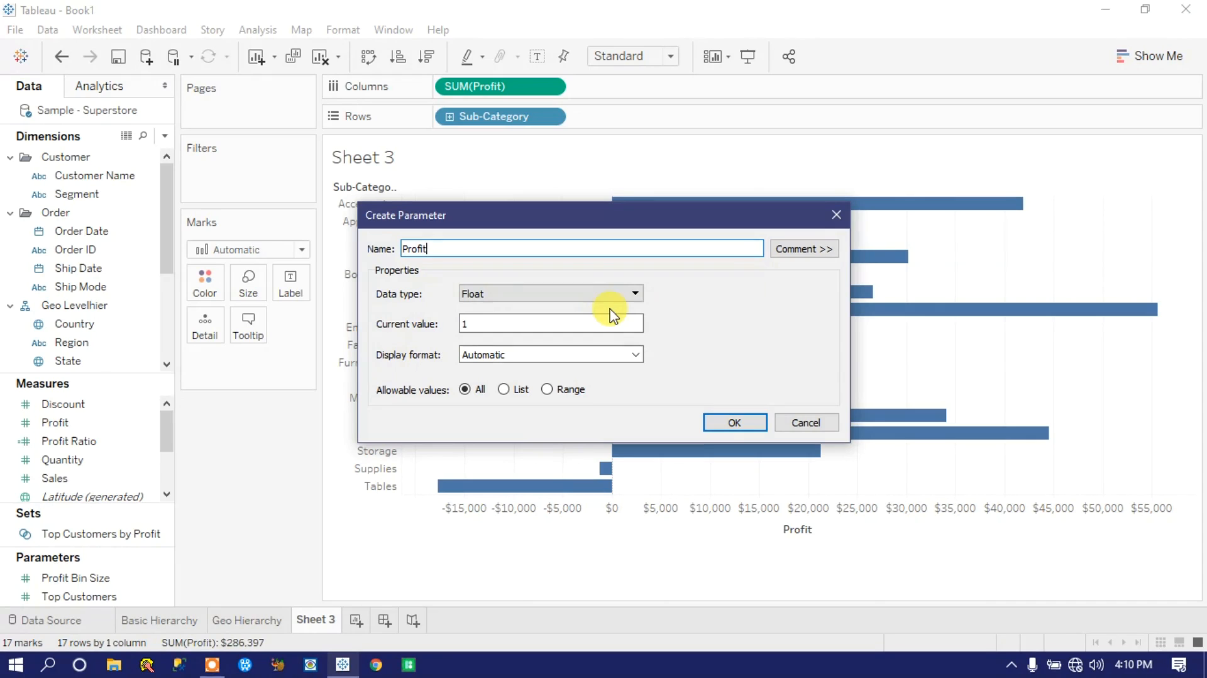
pyautogui.write('_Parameter')
# Step: Set the parameter's data type to String and restrict its allowable values to a list
pyautogui.click(634, 294)
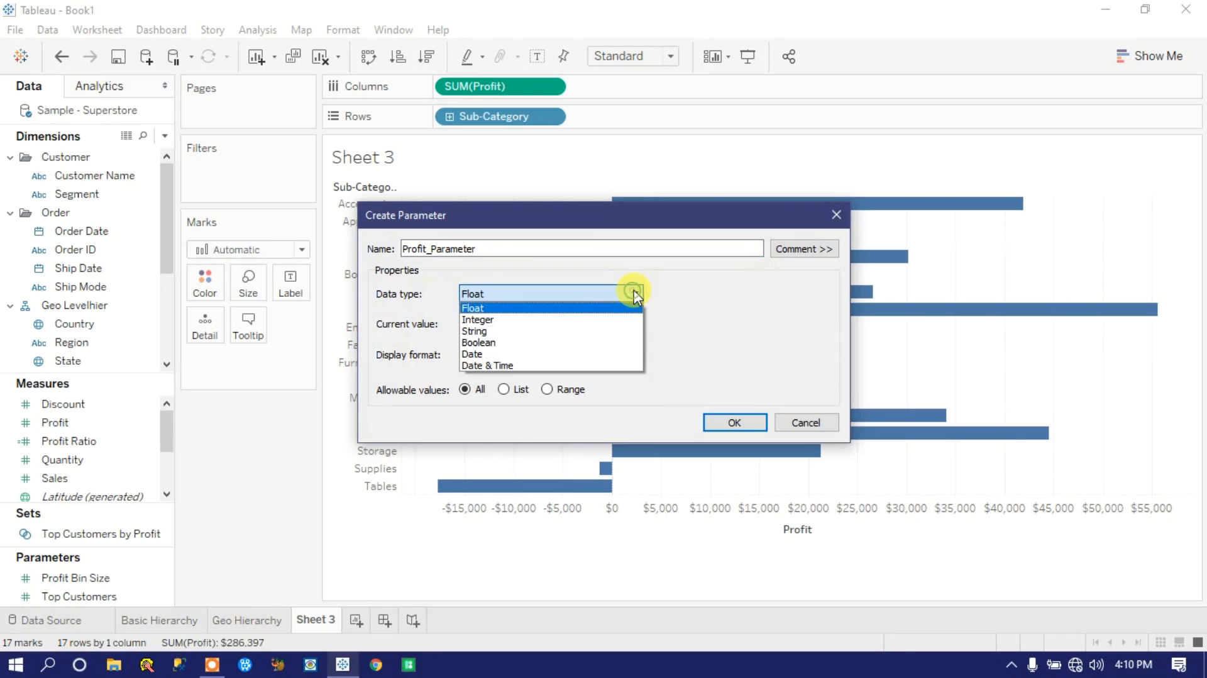
pyautogui.click(502, 331)
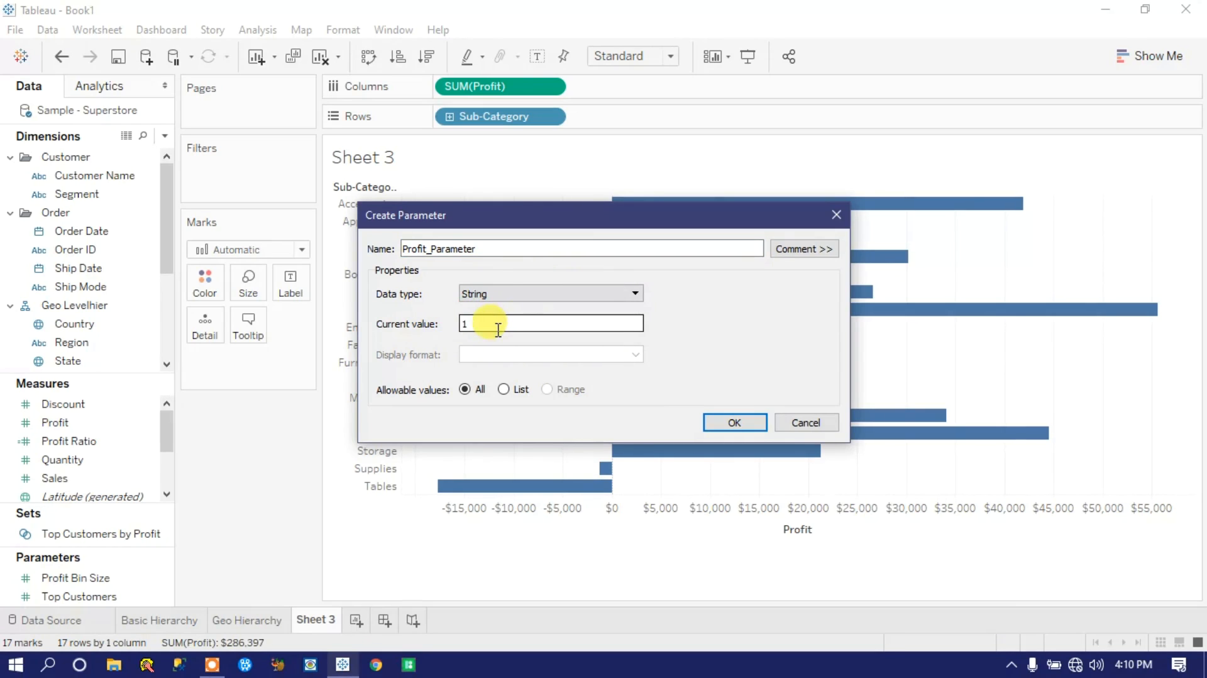
pyautogui.click(504, 390)
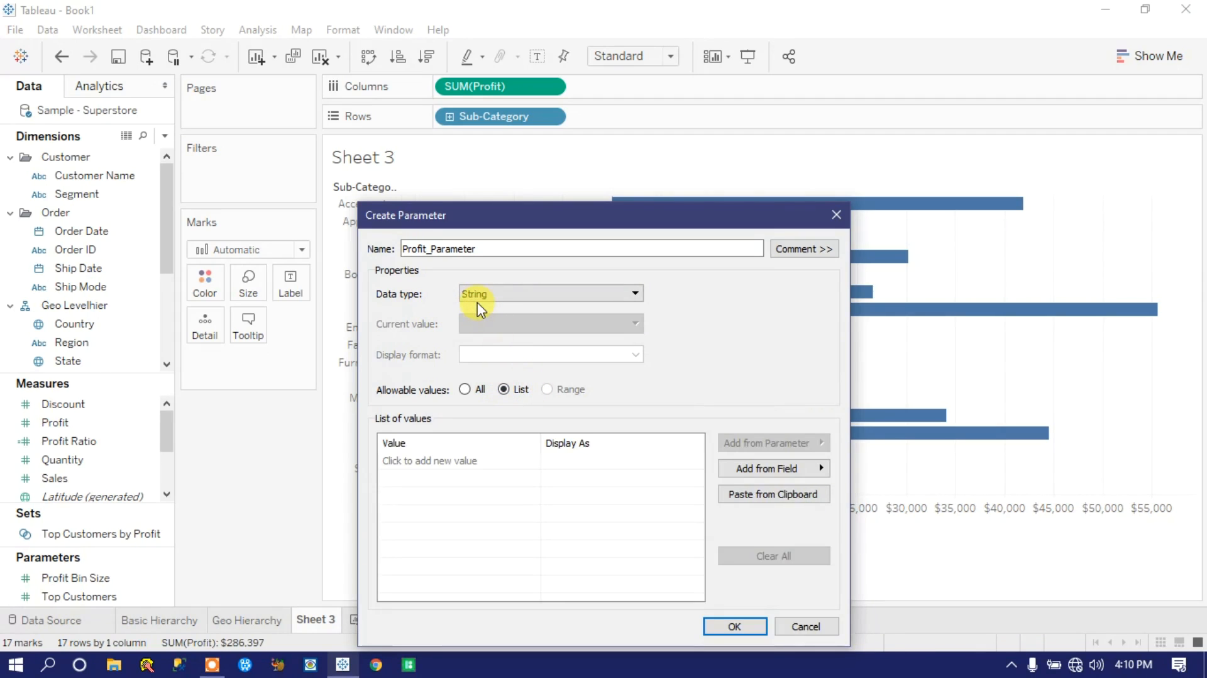
# Step: Try filling the parameter's list of values from the Region, Country and City fields in turn, clearing the list each time
pyautogui.click(430, 461)
pyautogui.click(411, 486)
pyautogui.click(403, 482)
pyautogui.click(401, 460)
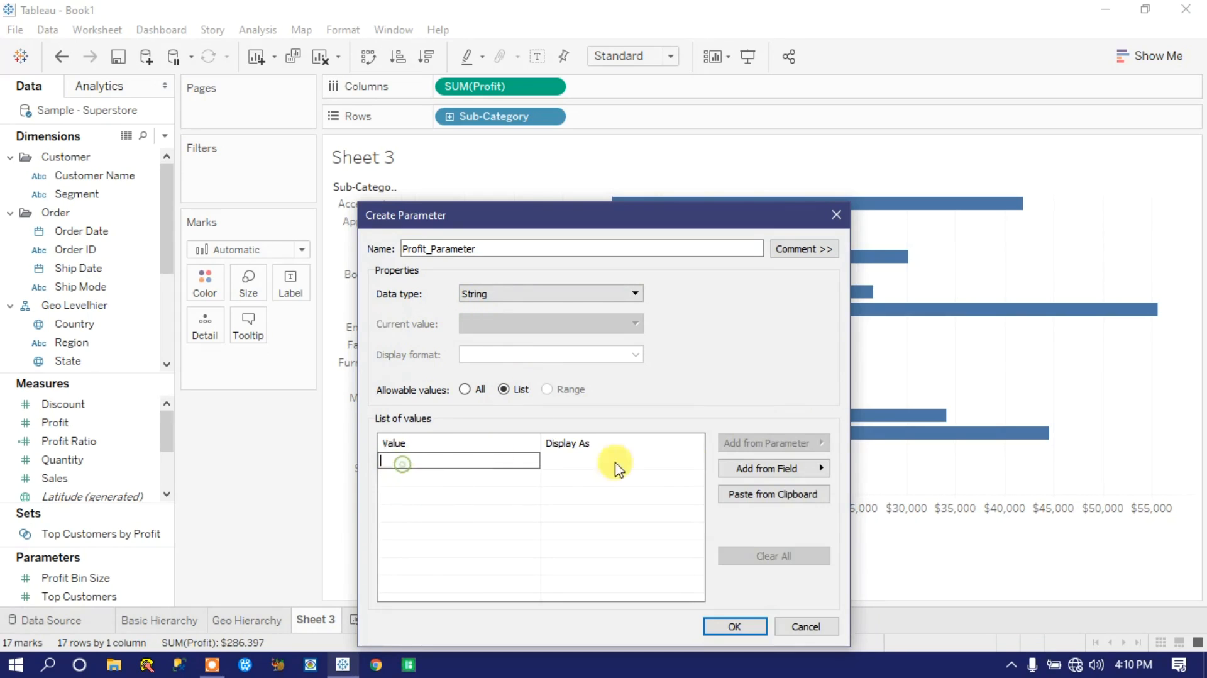
pyautogui.click(820, 468)
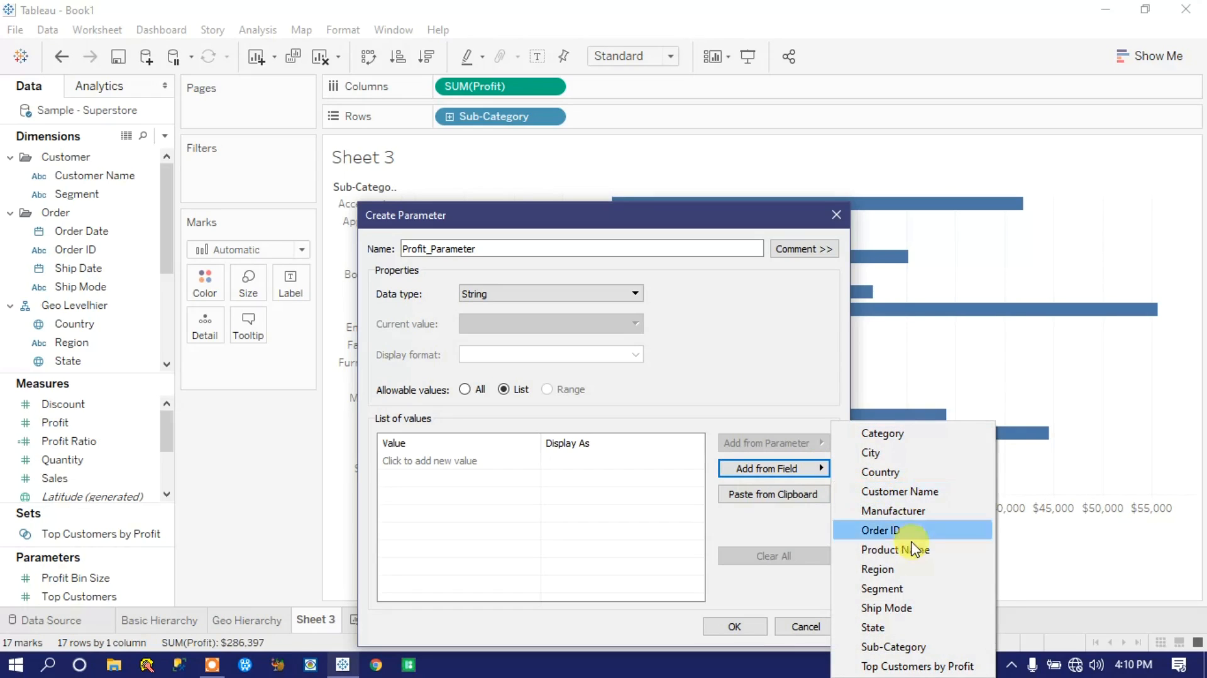
pyautogui.click(891, 569)
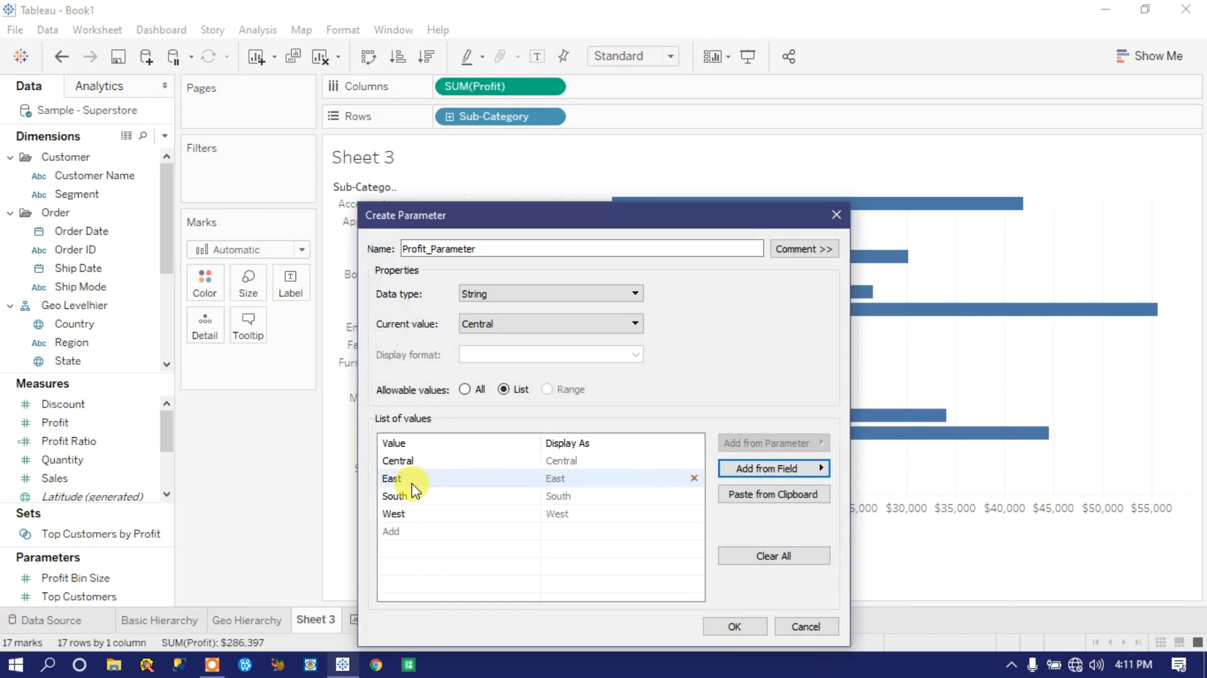
pyautogui.click(780, 556)
pyautogui.click(826, 466)
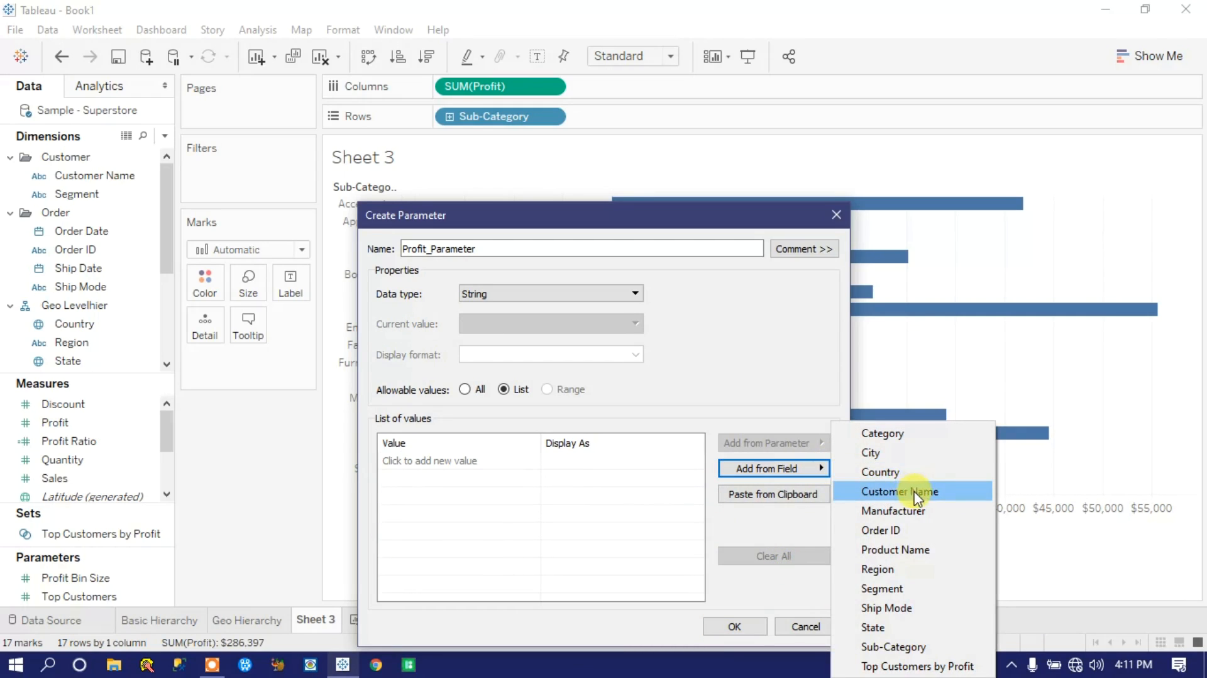
pyautogui.click(889, 473)
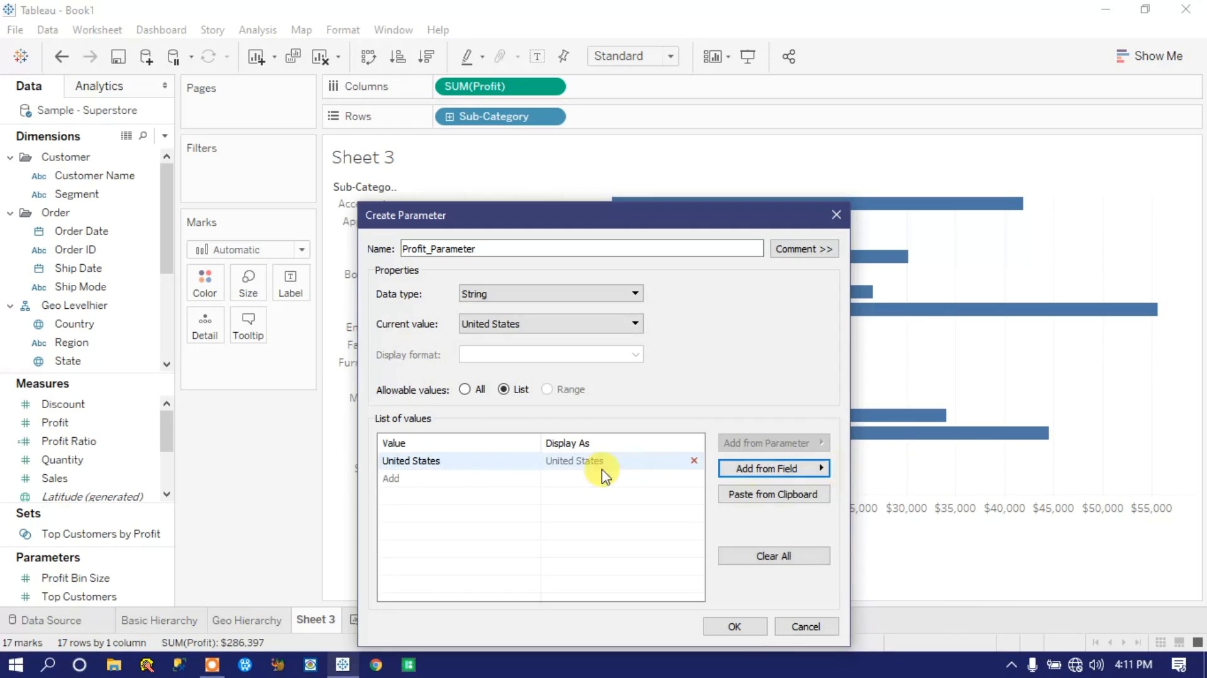
pyautogui.click(799, 556)
pyautogui.click(822, 468)
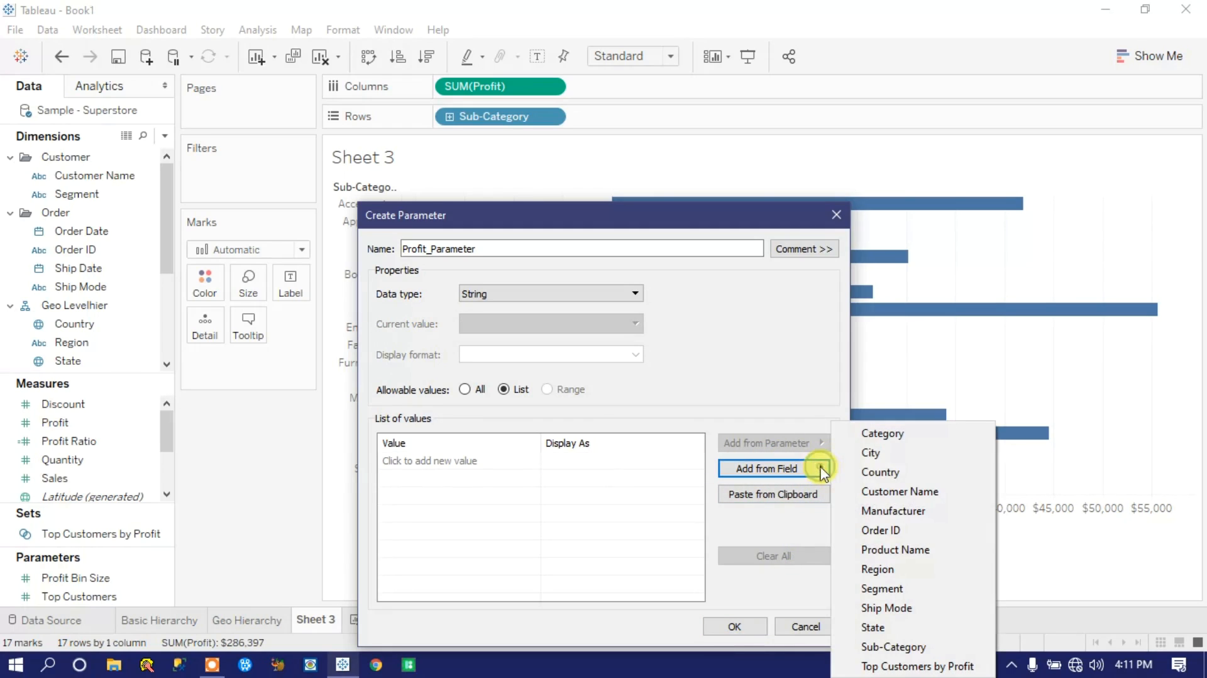
pyautogui.click(882, 454)
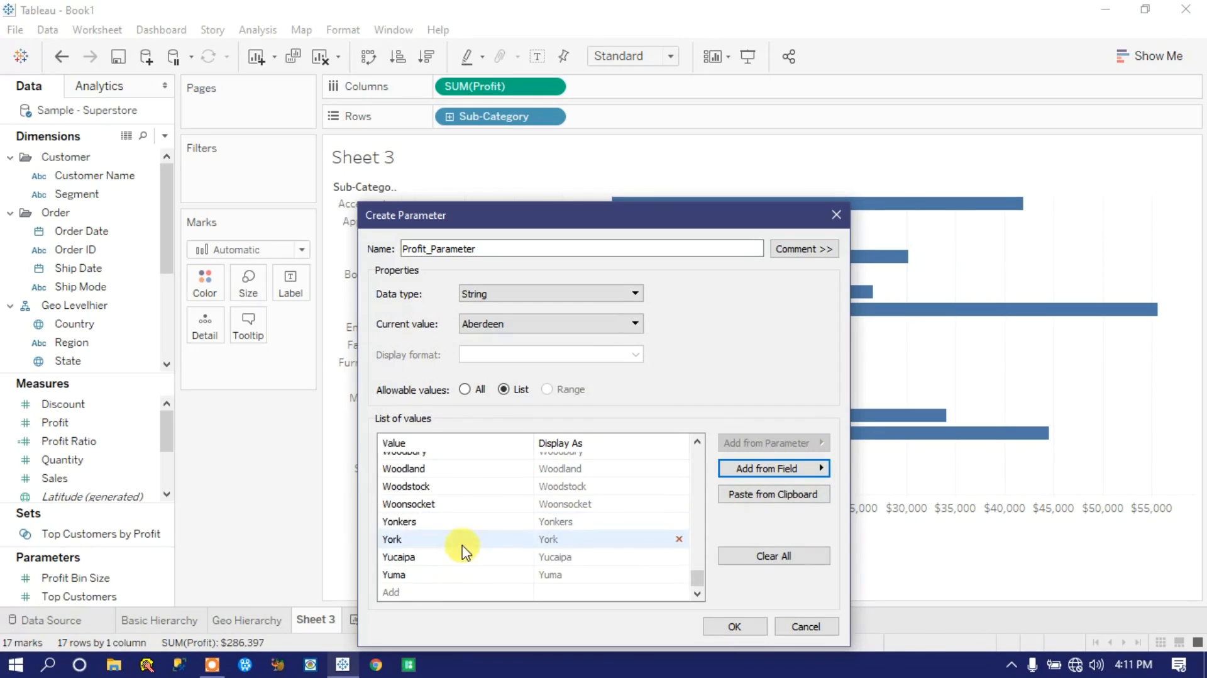
pyautogui.click(778, 556)
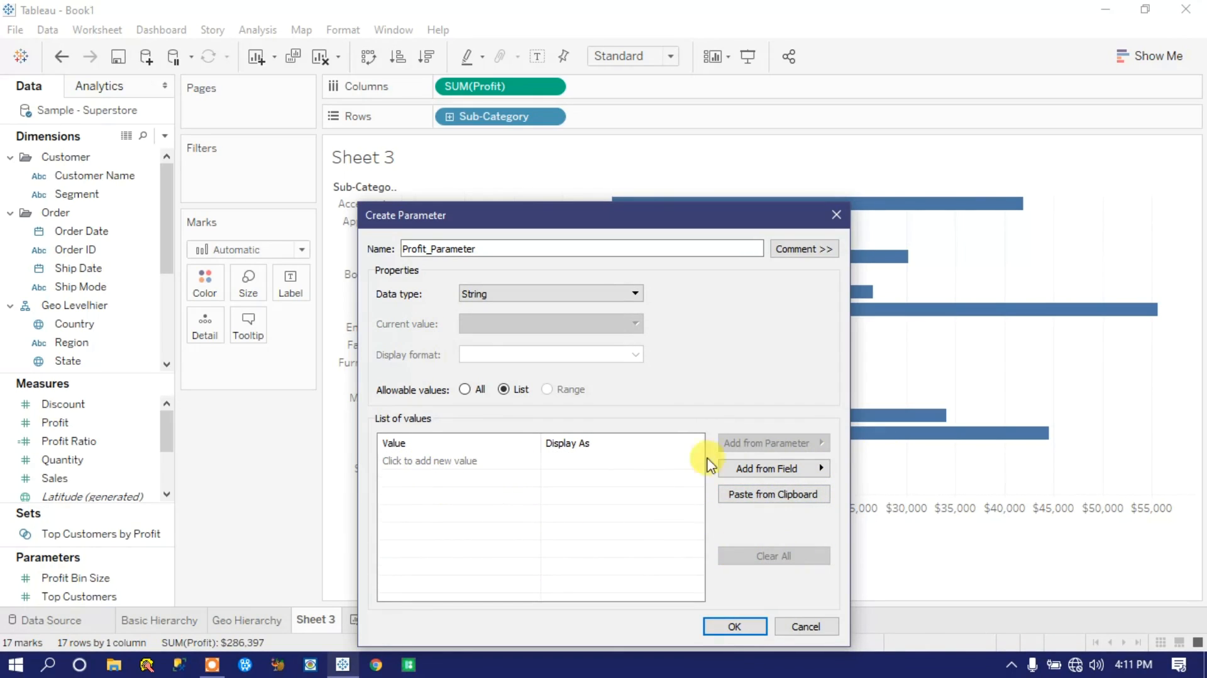
# Step: Enter Category and Sub Category as the first two values in the parameter's list
pyautogui.click(445, 462)
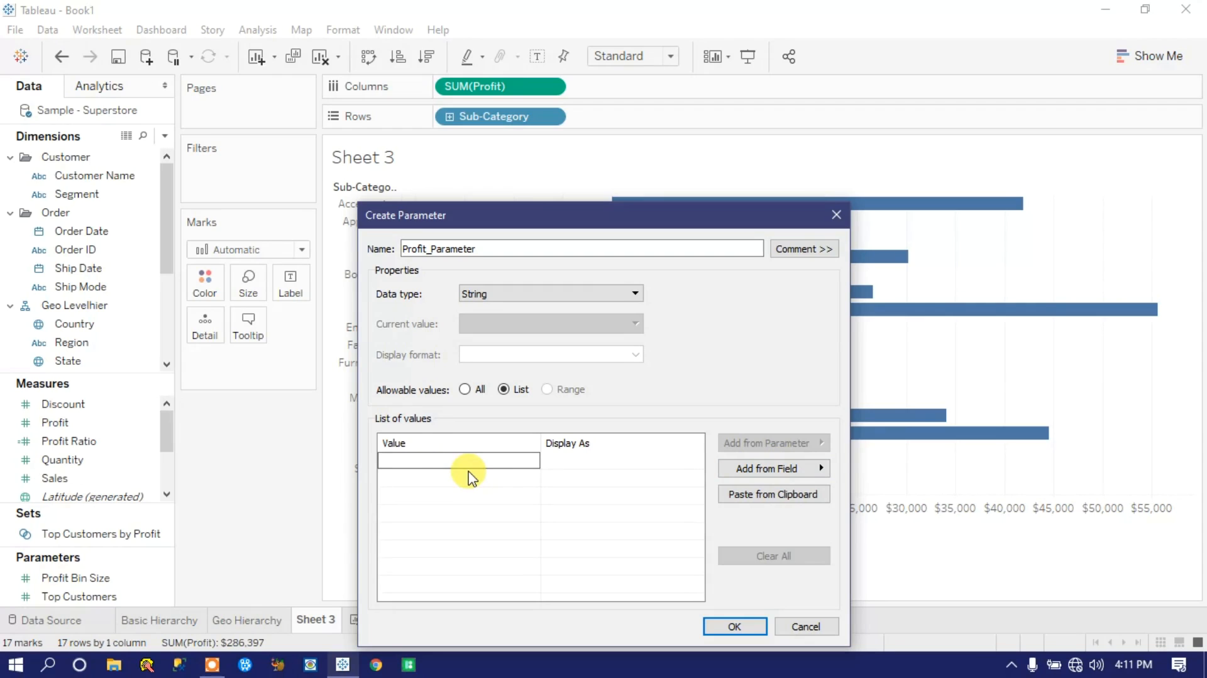
pyautogui.click(167, 207)
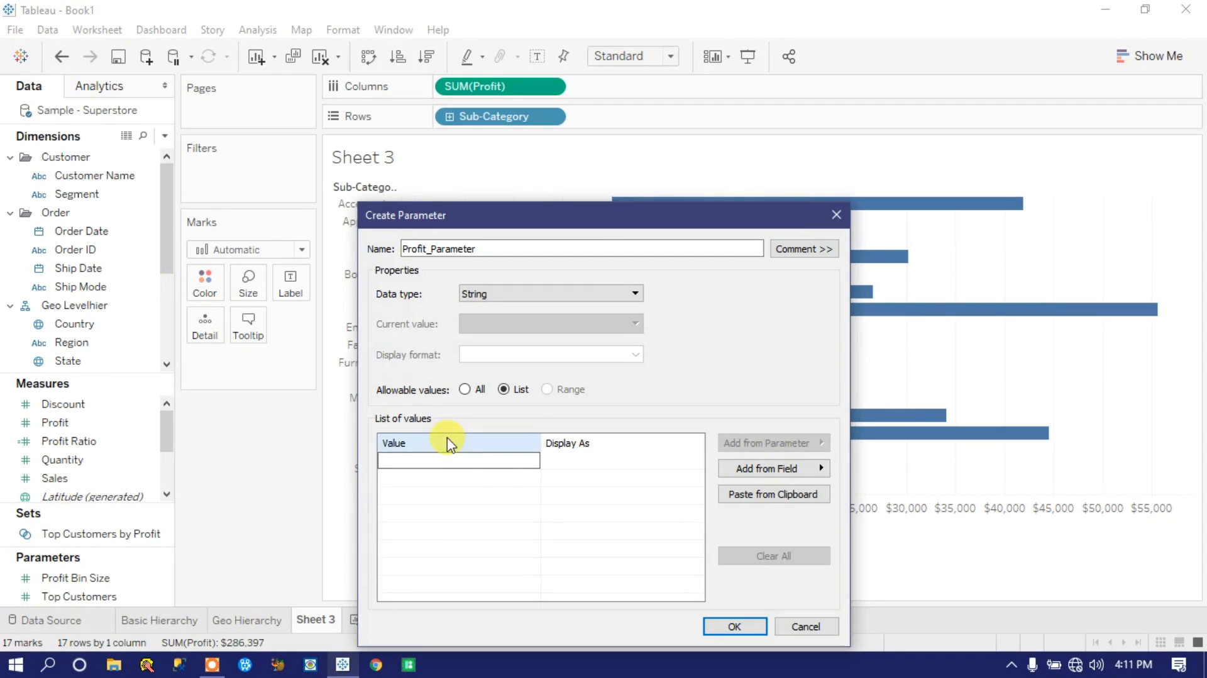
pyautogui.write('Cat')
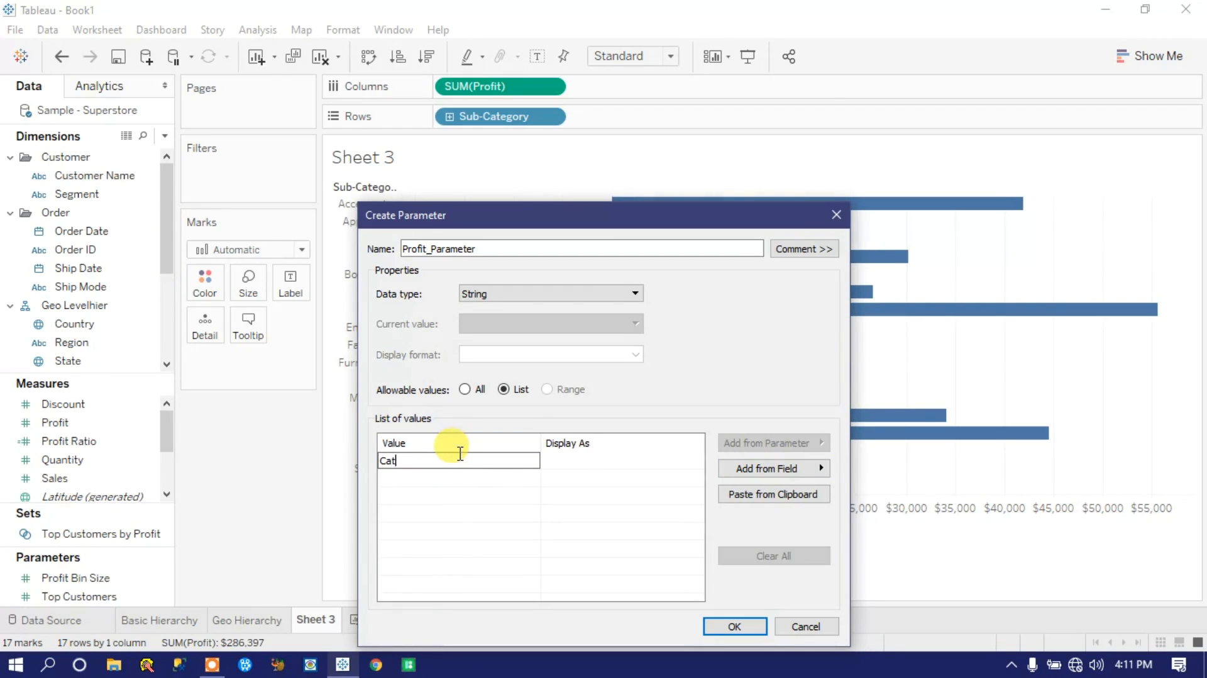
pyautogui.write('egory')
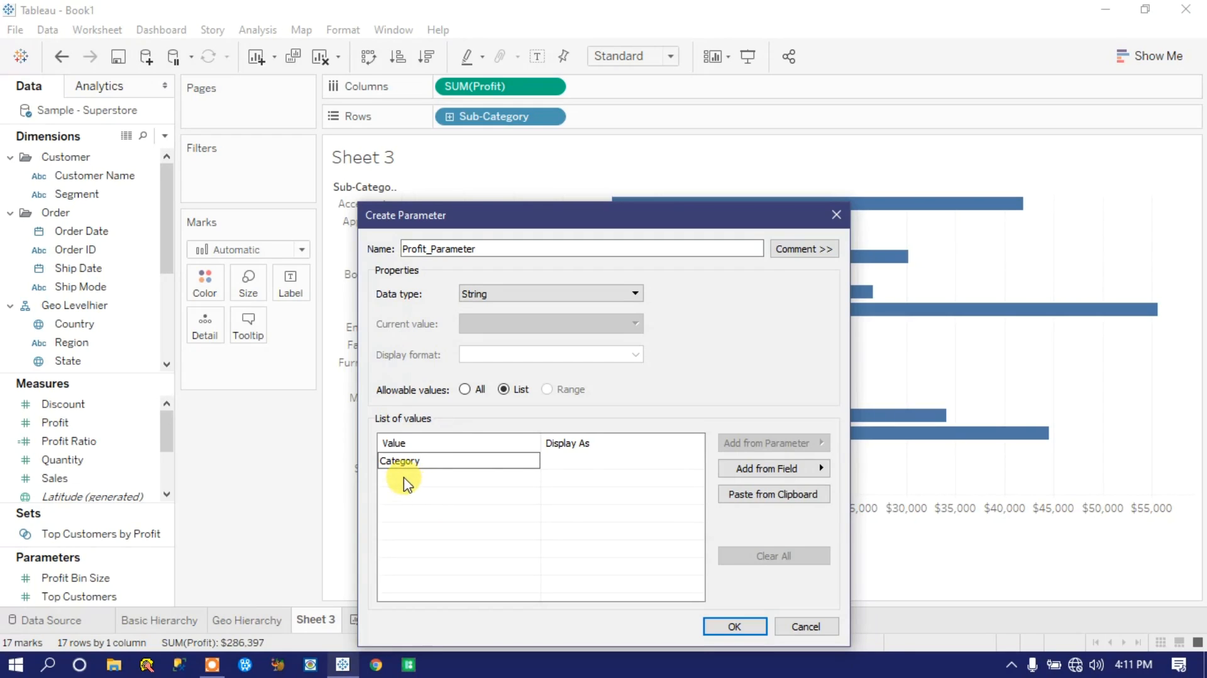
pyautogui.click(418, 489)
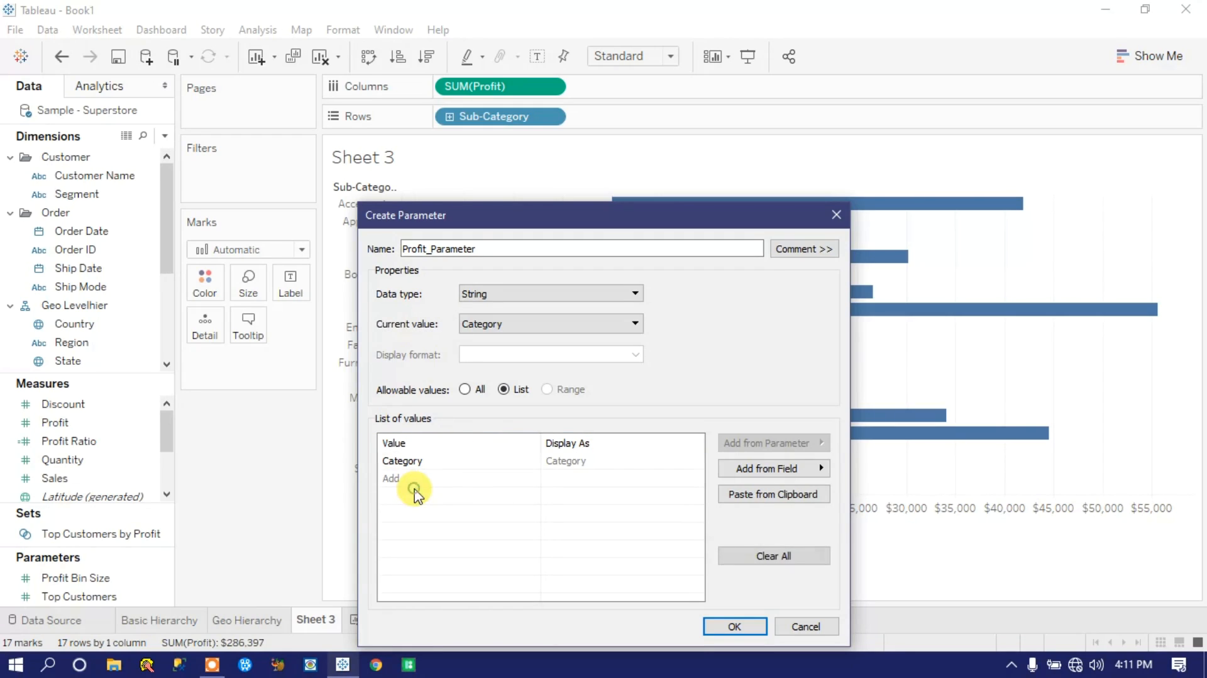
pyautogui.click(416, 482)
pyautogui.write('Sub')
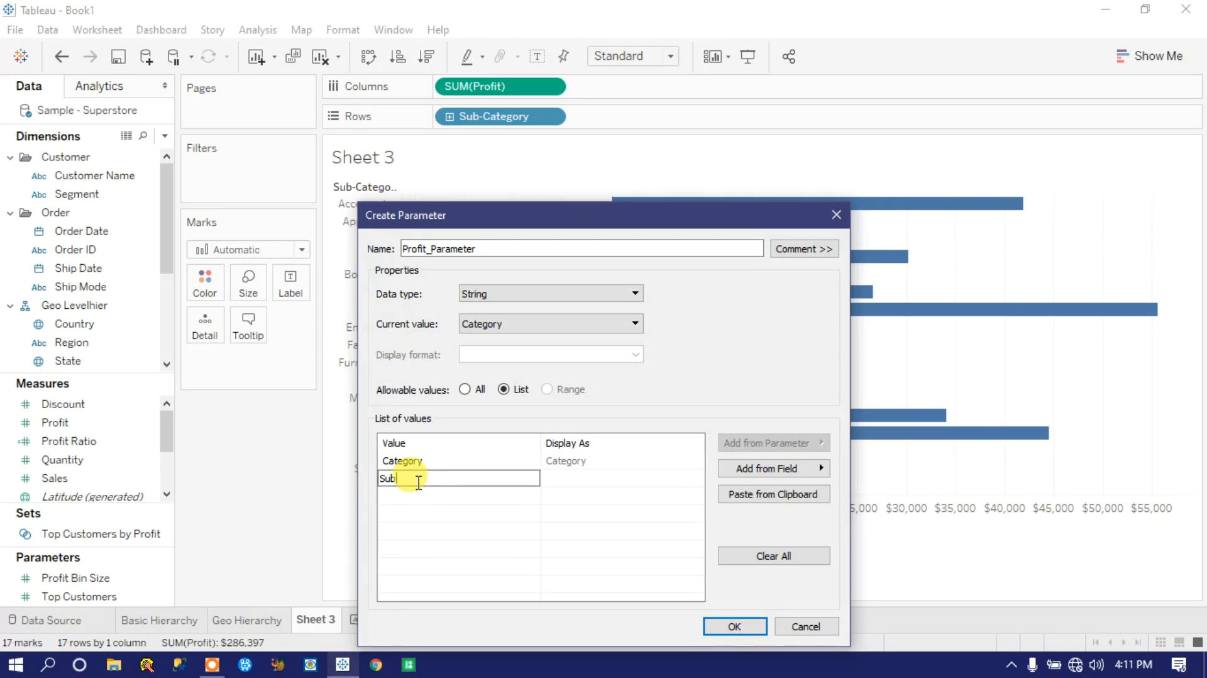
pyautogui.write(' Category')
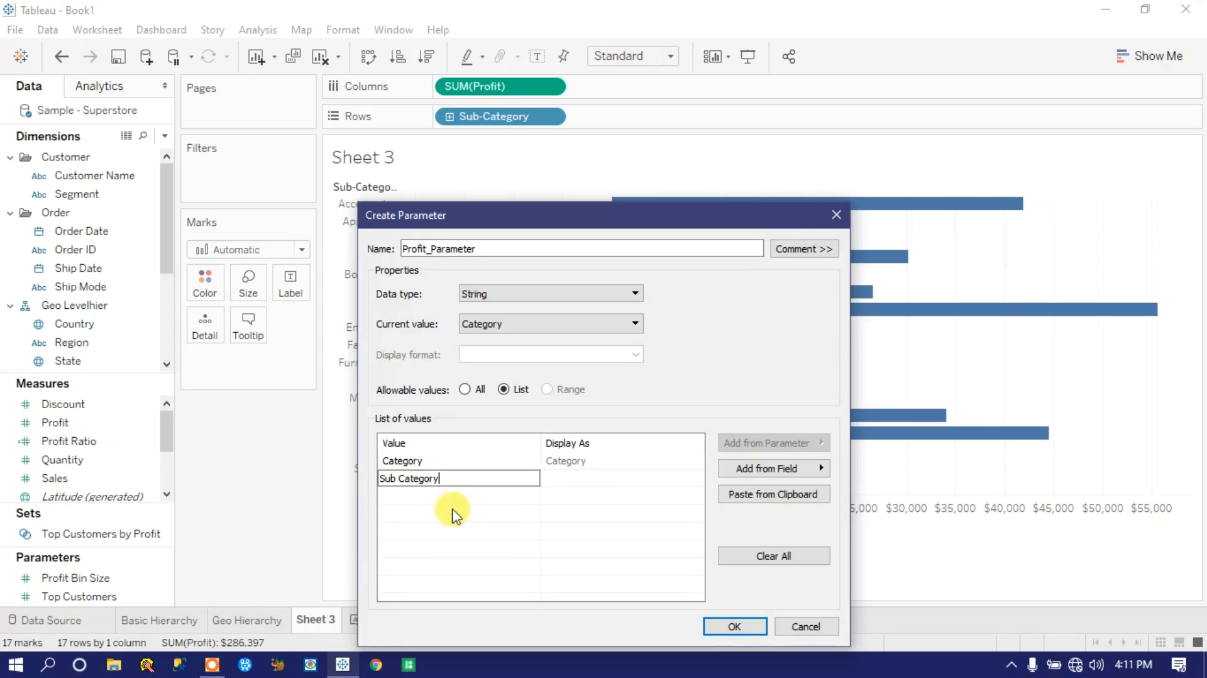
pyautogui.press('Return')
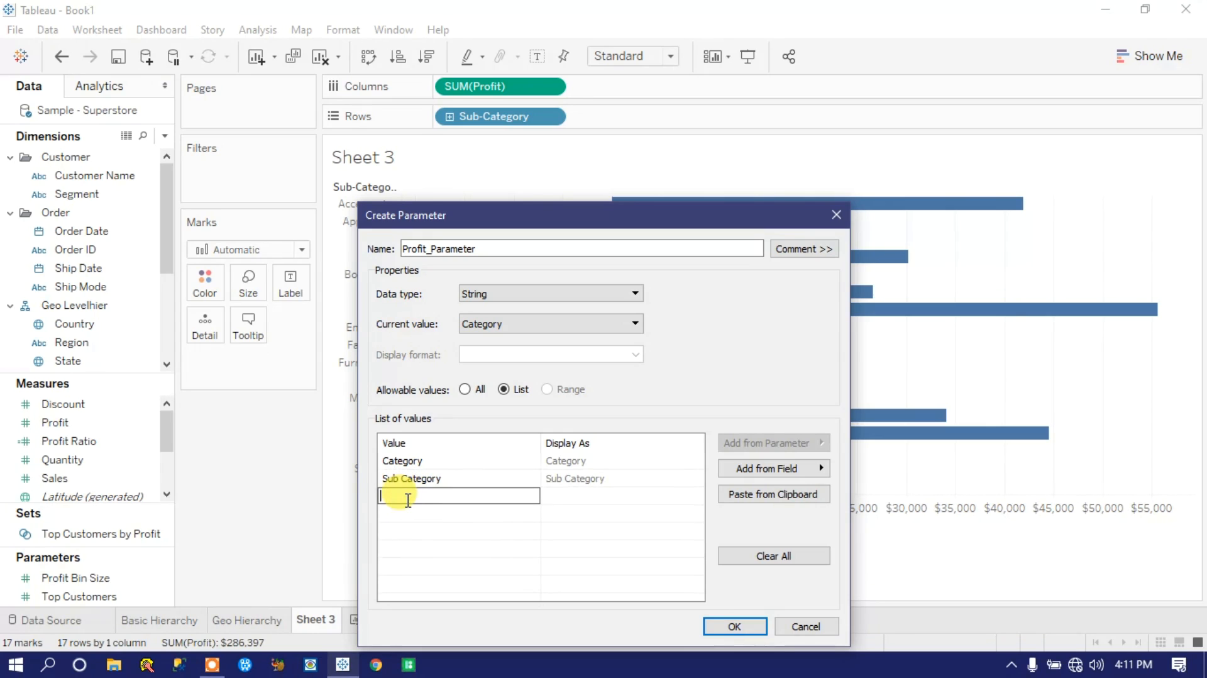
# Step: Add Segment as the third value in the parameter's list
pyautogui.write('Segement')
pyautogui.press('BackSpace')
pyautogui.press('BackSpace')
pyautogui.press('BackSpace')
pyautogui.press('BackSpace')
pyautogui.write('m')
pyautogui.press('BackSpace')
pyautogui.press('BackSpace')
pyautogui.write('ment')
pyautogui.click(429, 514)
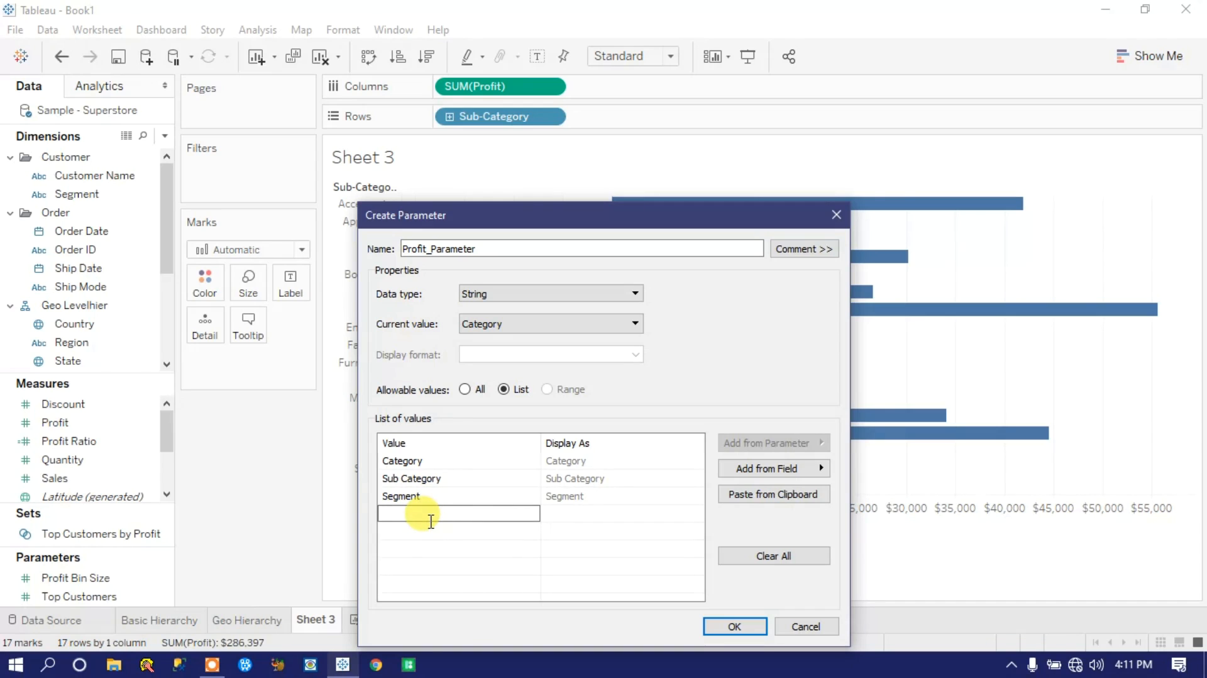
# Step: Add Region as the fourth list value and finish creating the parameter
pyautogui.write('Region')
pyautogui.press('Return')
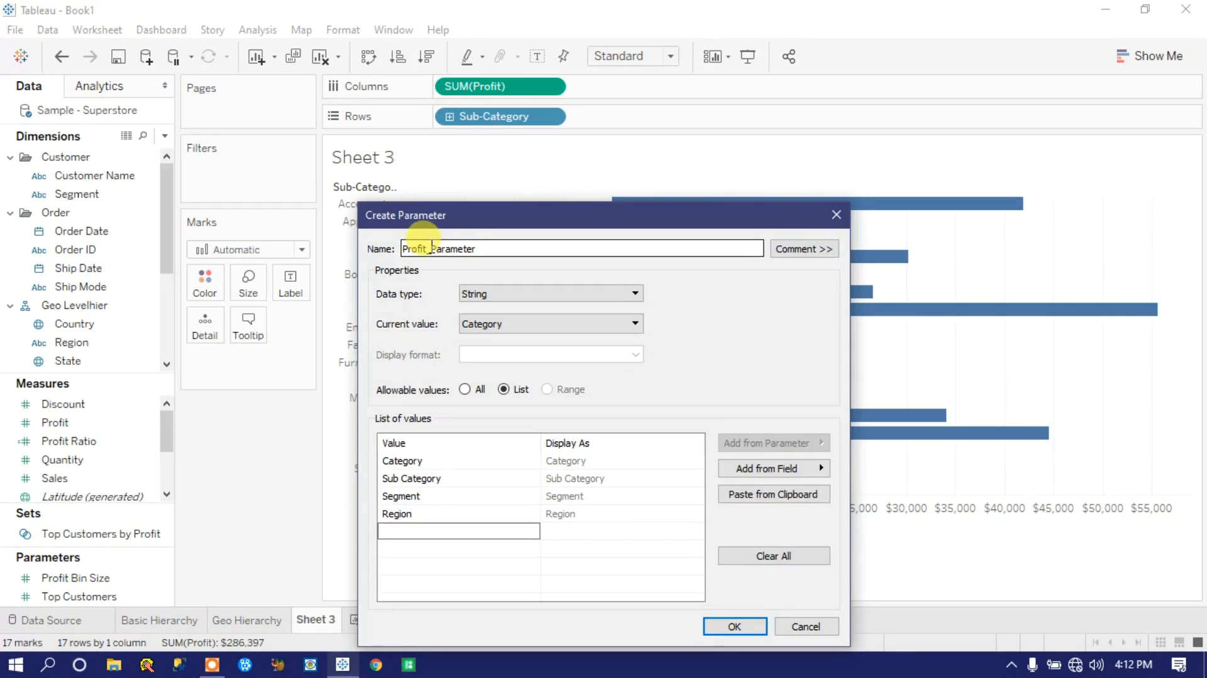
pyautogui.click(736, 627)
pyautogui.click(736, 627)
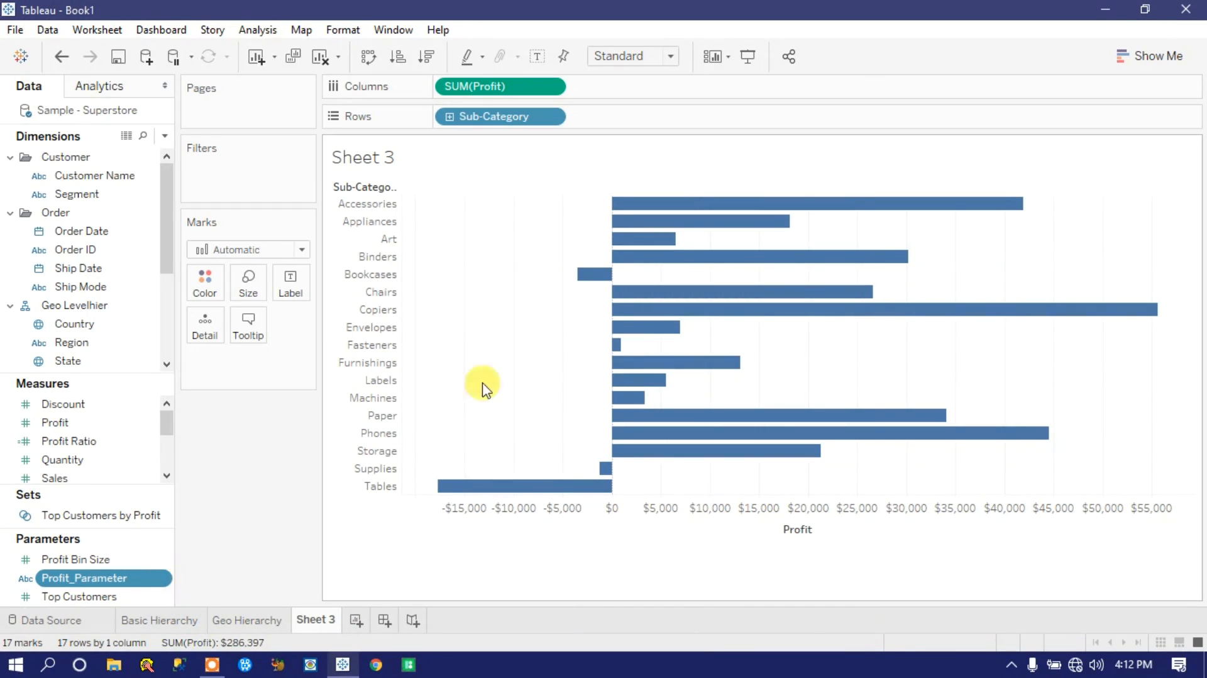
# Step: Show the Profit_Parameter control on the worksheet and choose Category in it
pyautogui.click(165, 579)
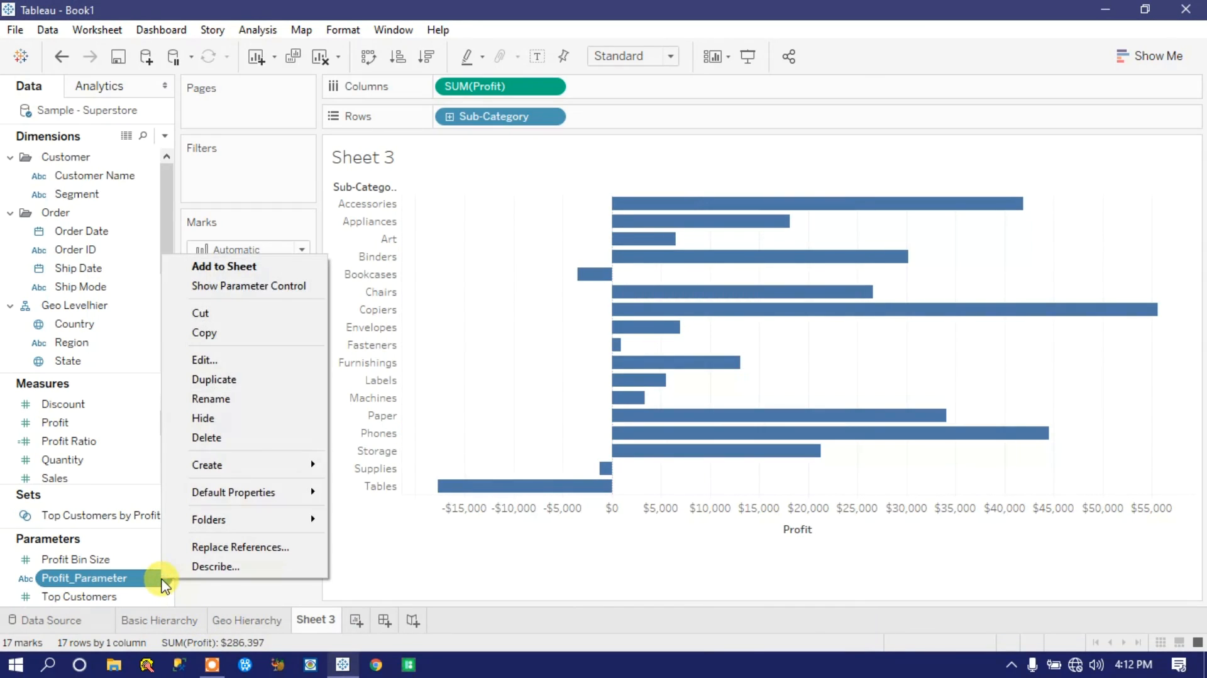
pyautogui.click(221, 286)
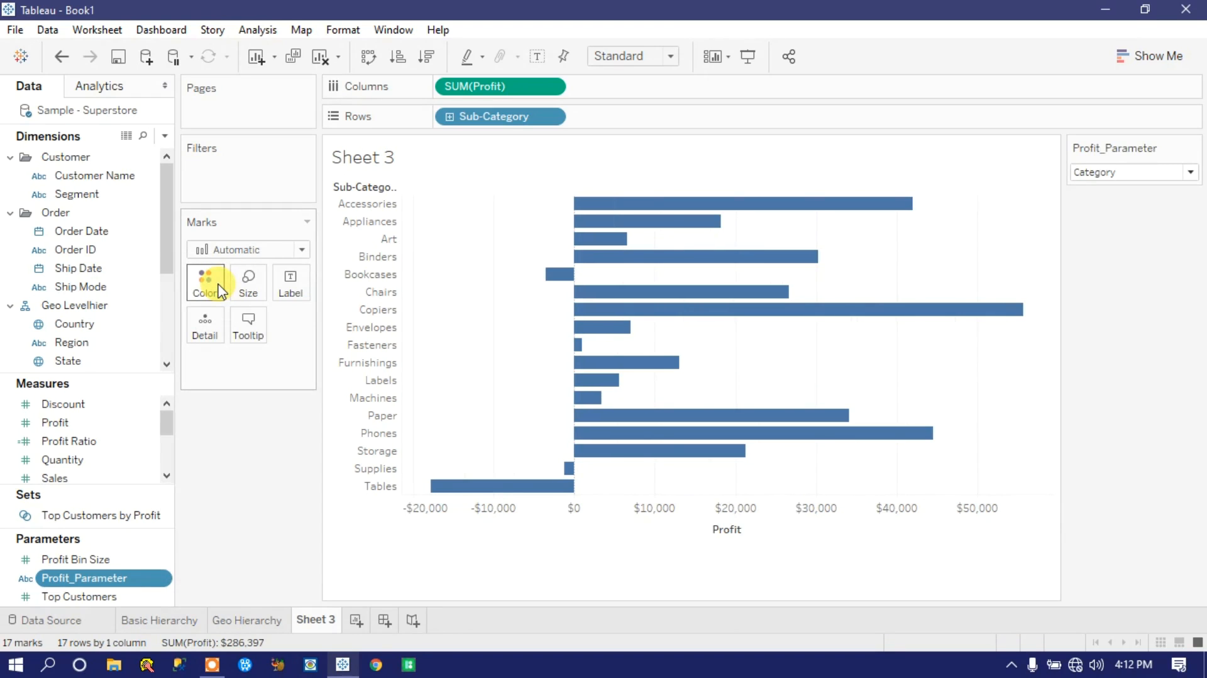
pyautogui.click(1192, 174)
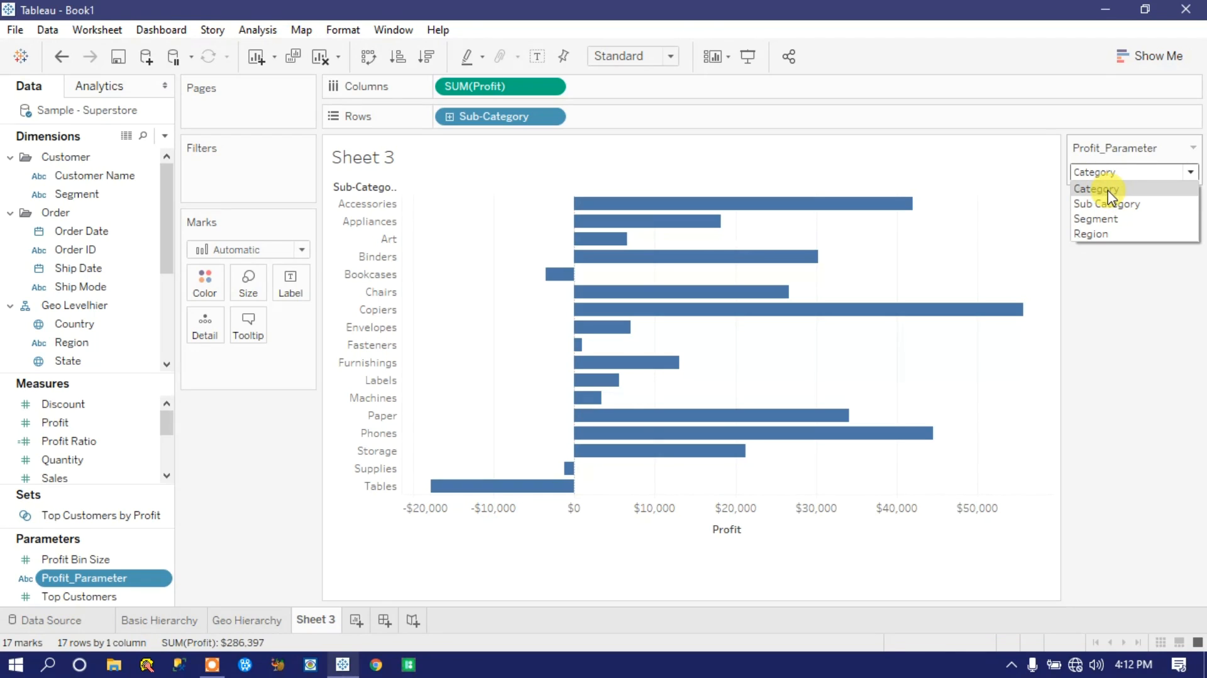
pyautogui.click(1109, 191)
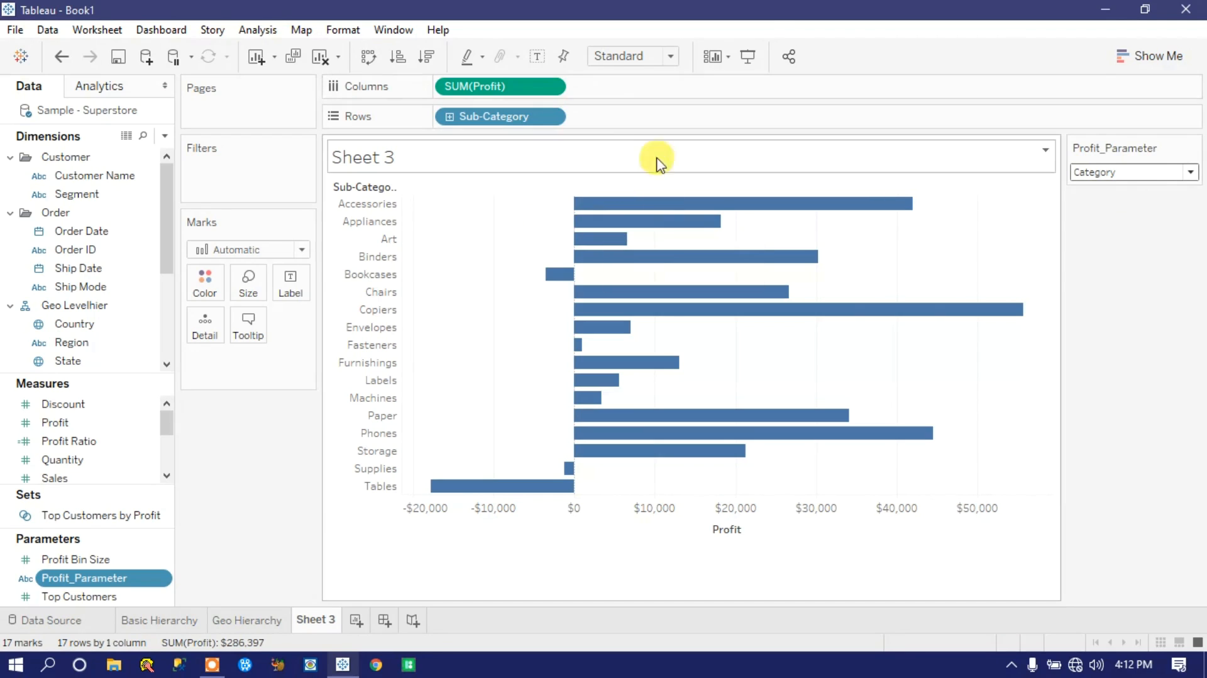
# Step: Switch the Profit_Parameter control through Sub Category and Segment, ending on Region, to test its effect on the chart
pyautogui.click(1130, 182)
pyautogui.click(1112, 202)
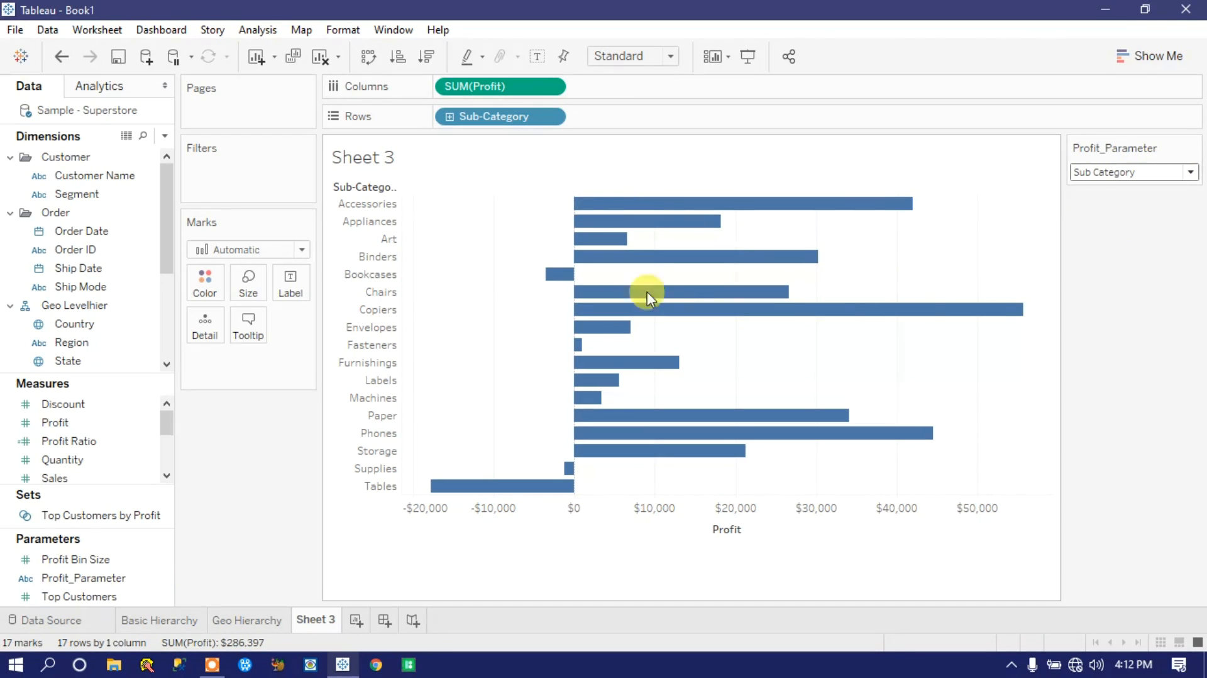
pyautogui.click(1122, 178)
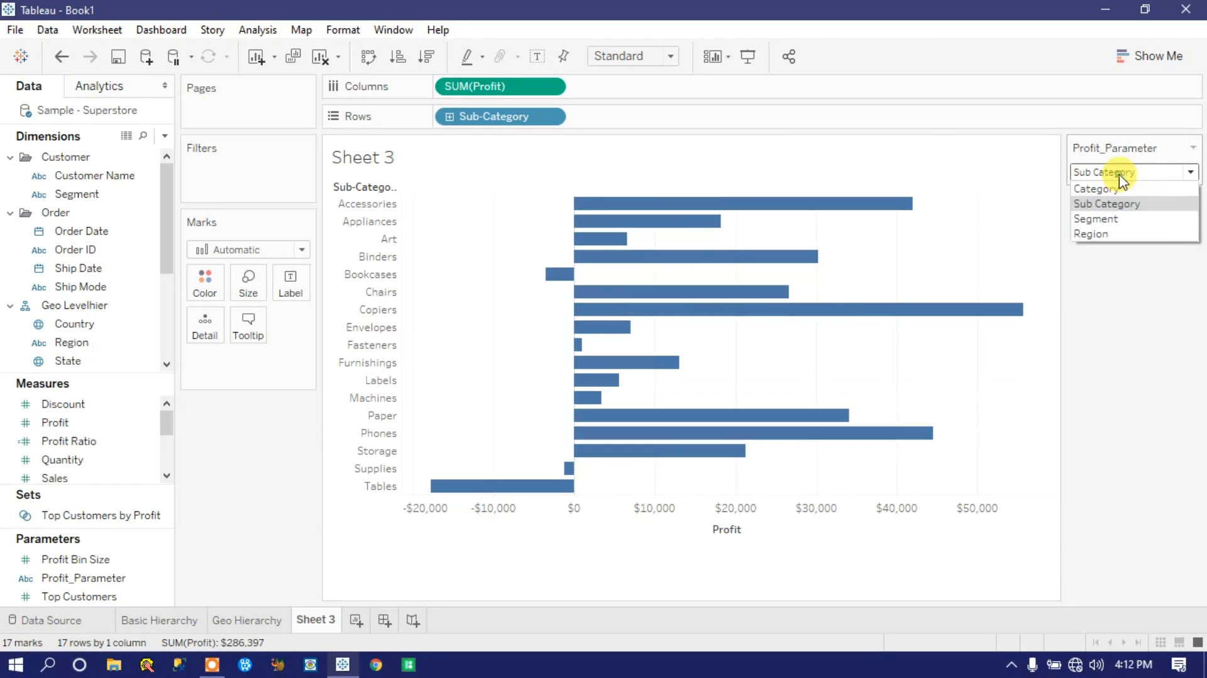
pyautogui.click(1098, 220)
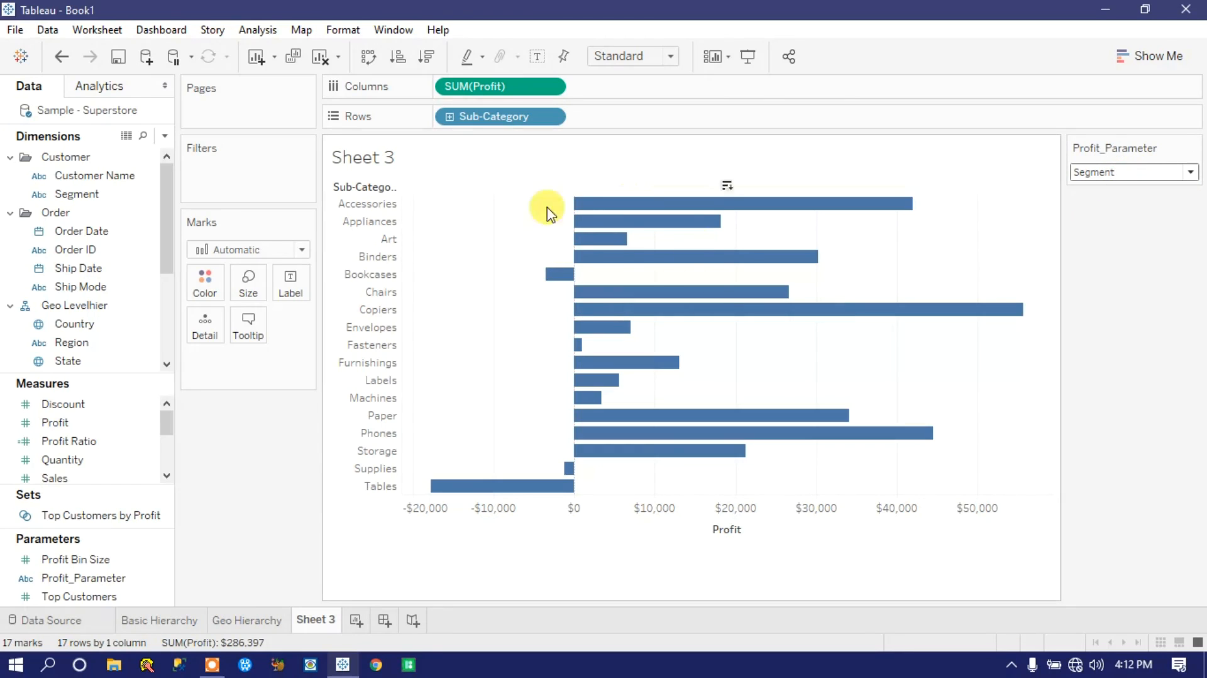
pyautogui.click(1108, 171)
pyautogui.click(1098, 234)
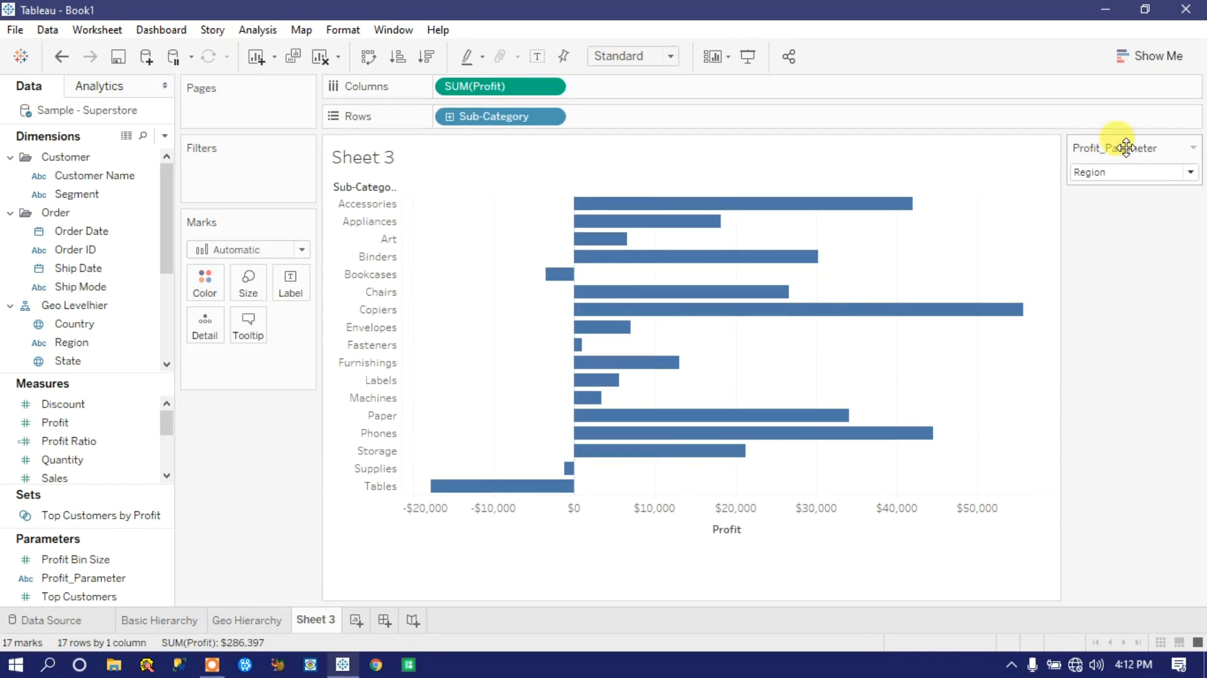
pyautogui.click(138, 578)
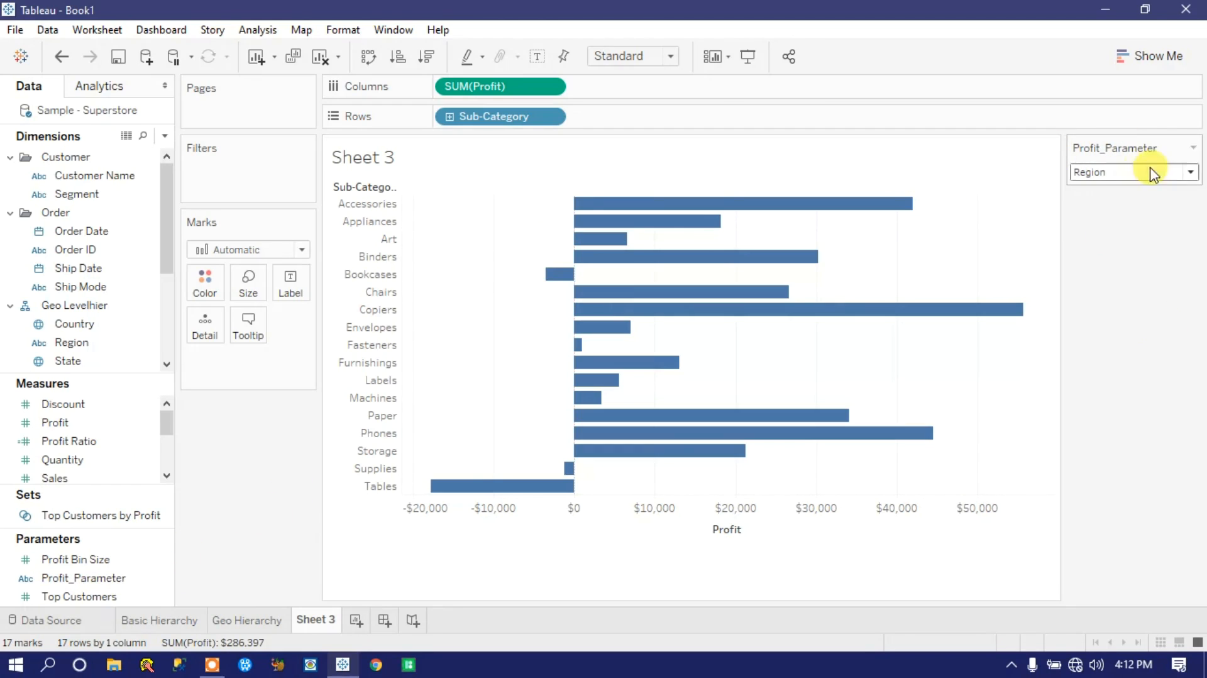
pyautogui.click(1113, 183)
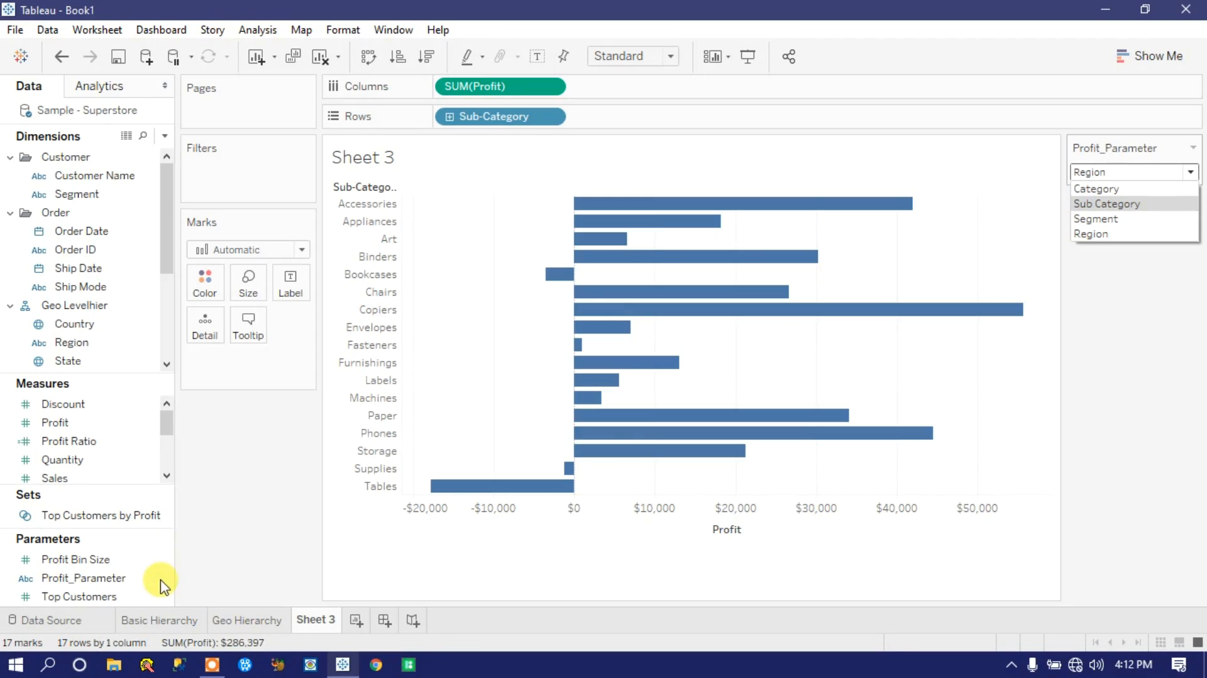
# Step: Edit Profit_Parameter so that its Category value is displayed as Cat
pyautogui.click(105, 578)
pyautogui.click(161, 580)
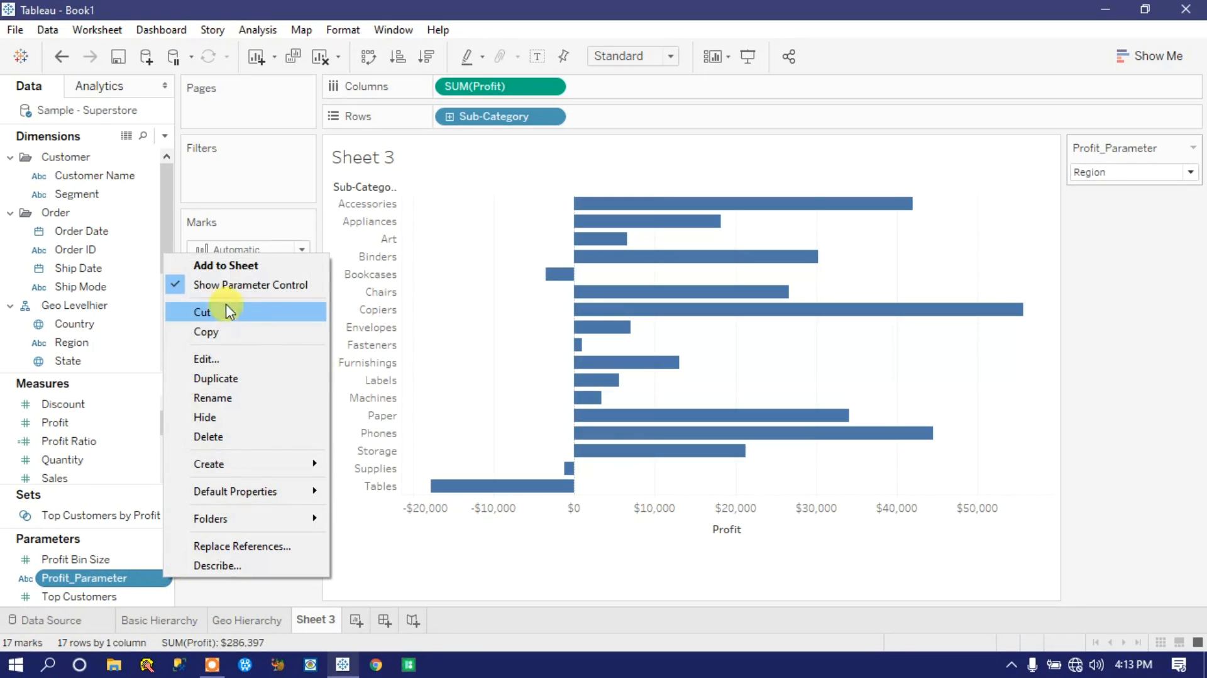
pyautogui.click(224, 359)
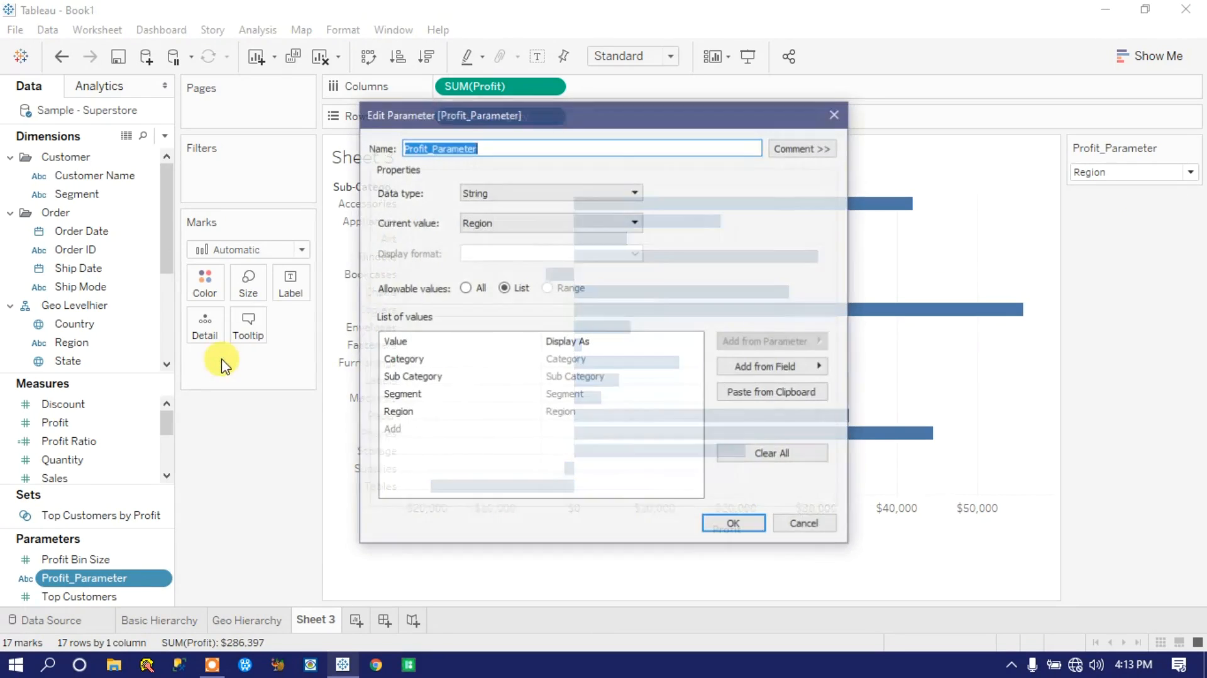
pyautogui.click(413, 365)
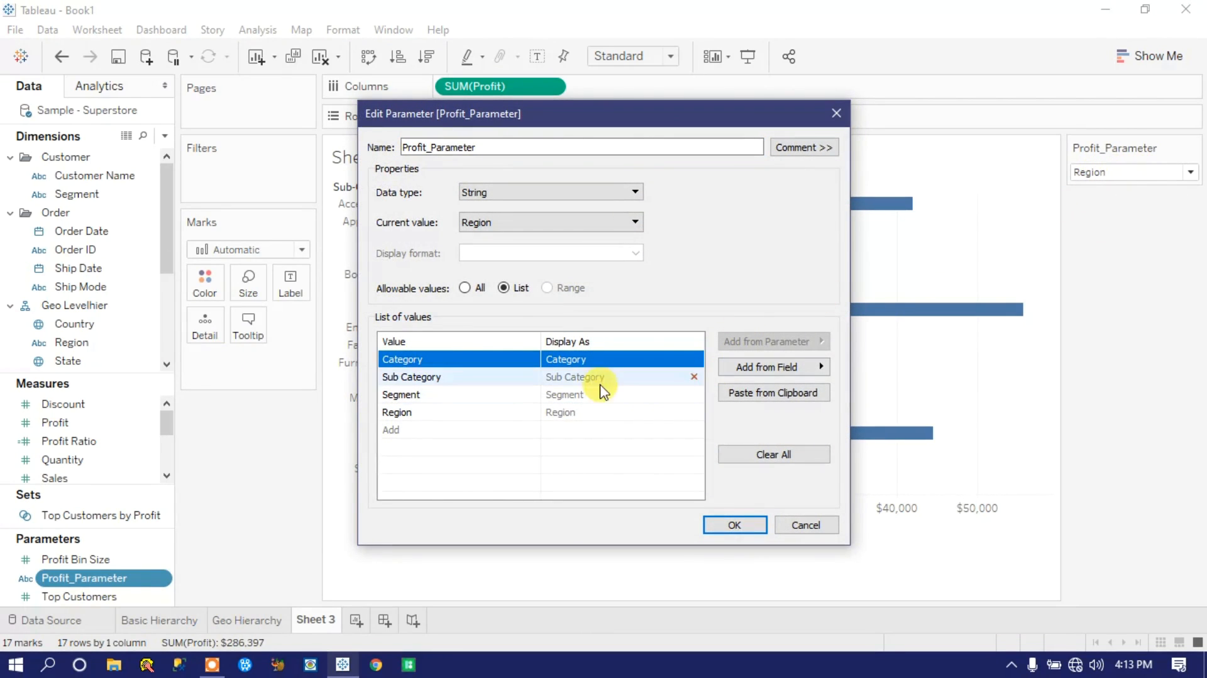
pyautogui.click(607, 359)
pyautogui.click(617, 358)
pyautogui.press('BackSpace')
pyautogui.press('BackSpace')
pyautogui.press('BackSpace')
pyautogui.press('BackSpace')
pyautogui.press('BackSpace')
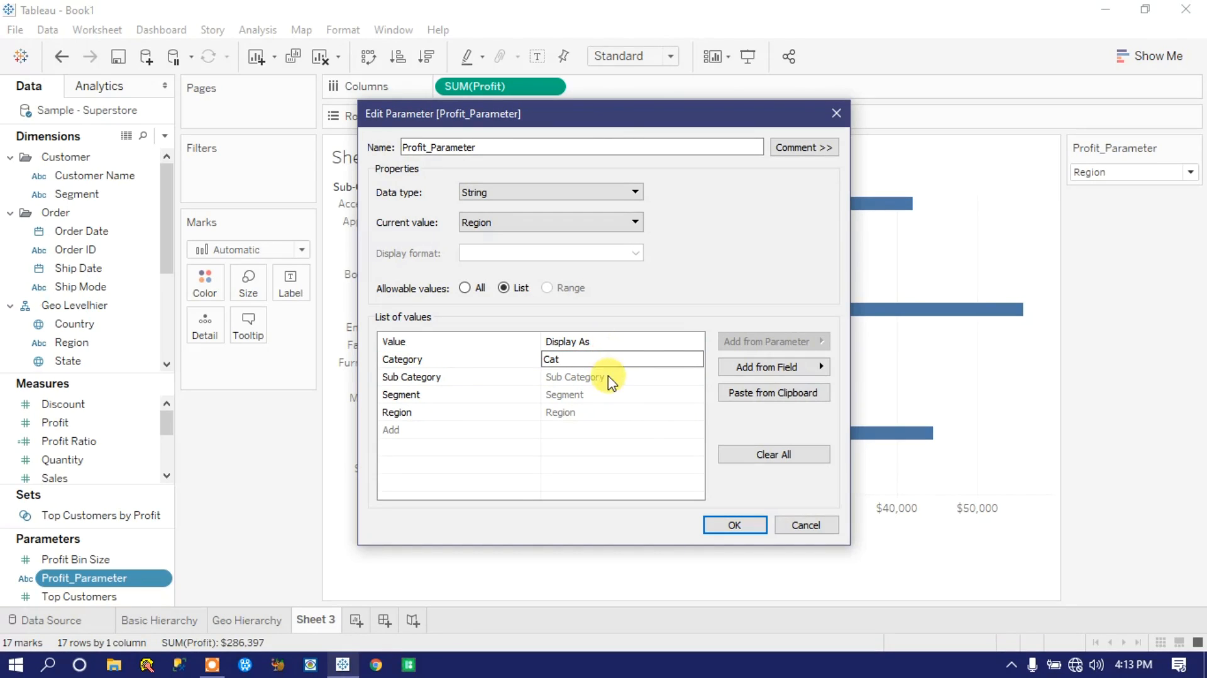
# Step: Set the Sub Category value to display as Sub Cat, save the parameter and check the options in its control
pyautogui.click(609, 378)
pyautogui.click(611, 377)
pyautogui.press('BackSpace')
pyautogui.press('BackSpace')
pyautogui.press('BackSpace')
pyautogui.press('BackSpace')
pyautogui.press('BackSpace')
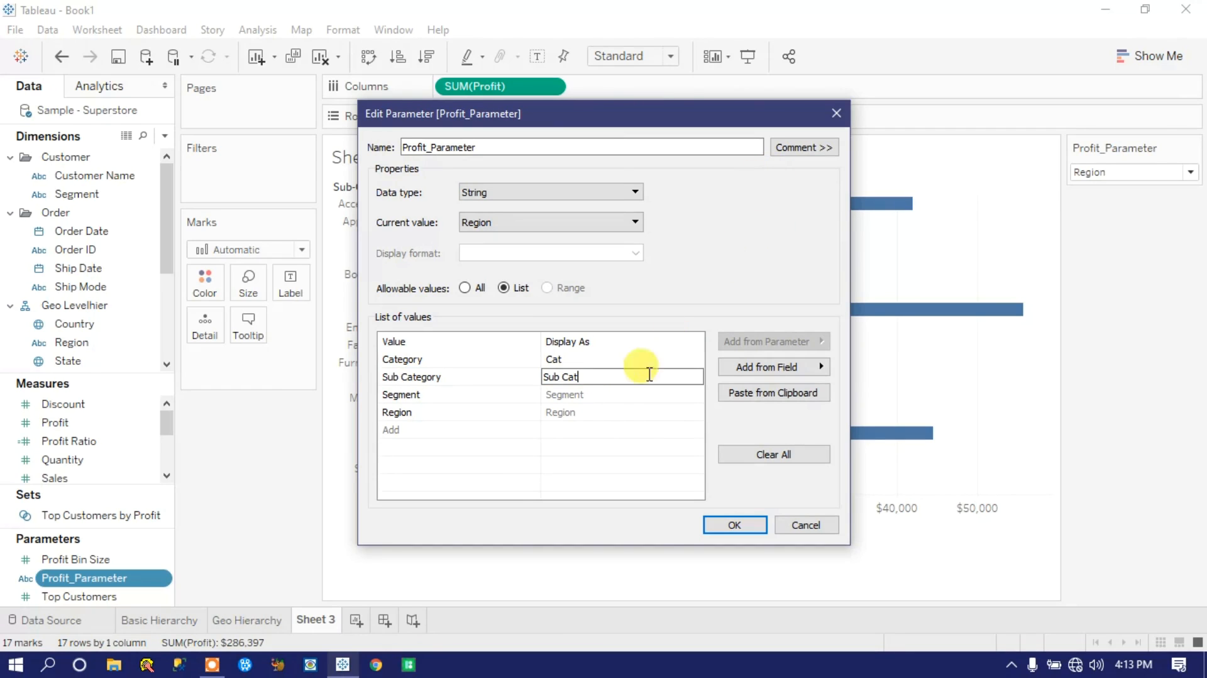
pyautogui.click(736, 526)
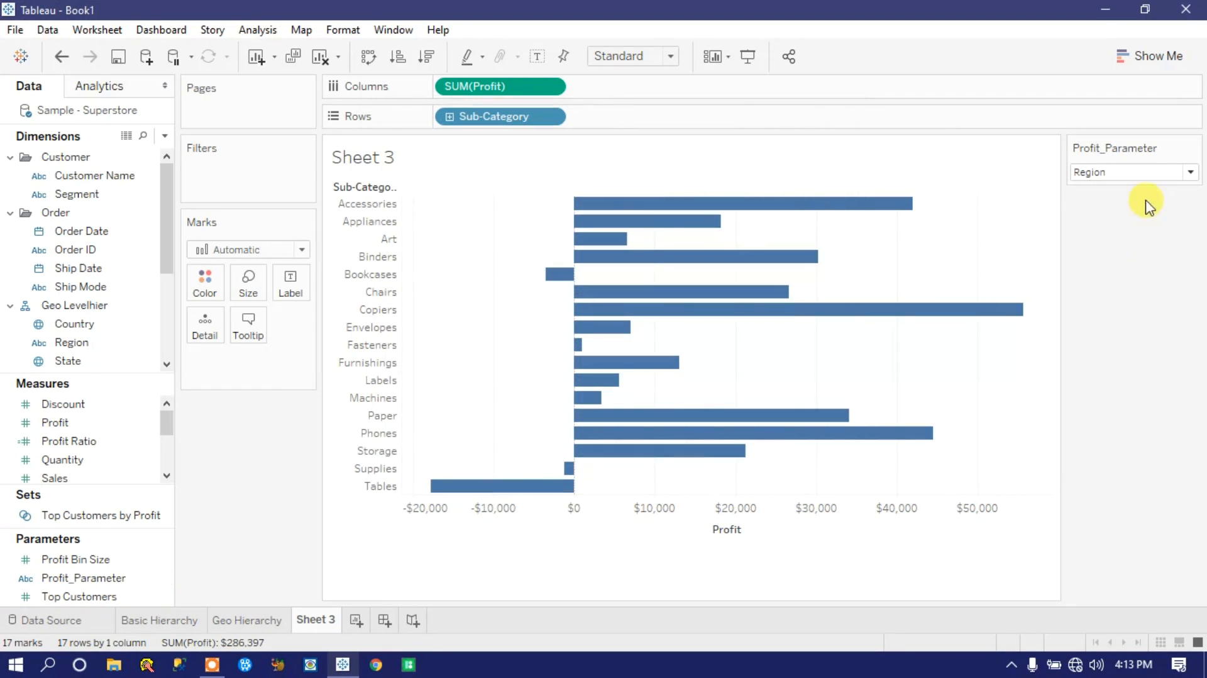
pyautogui.click(1189, 172)
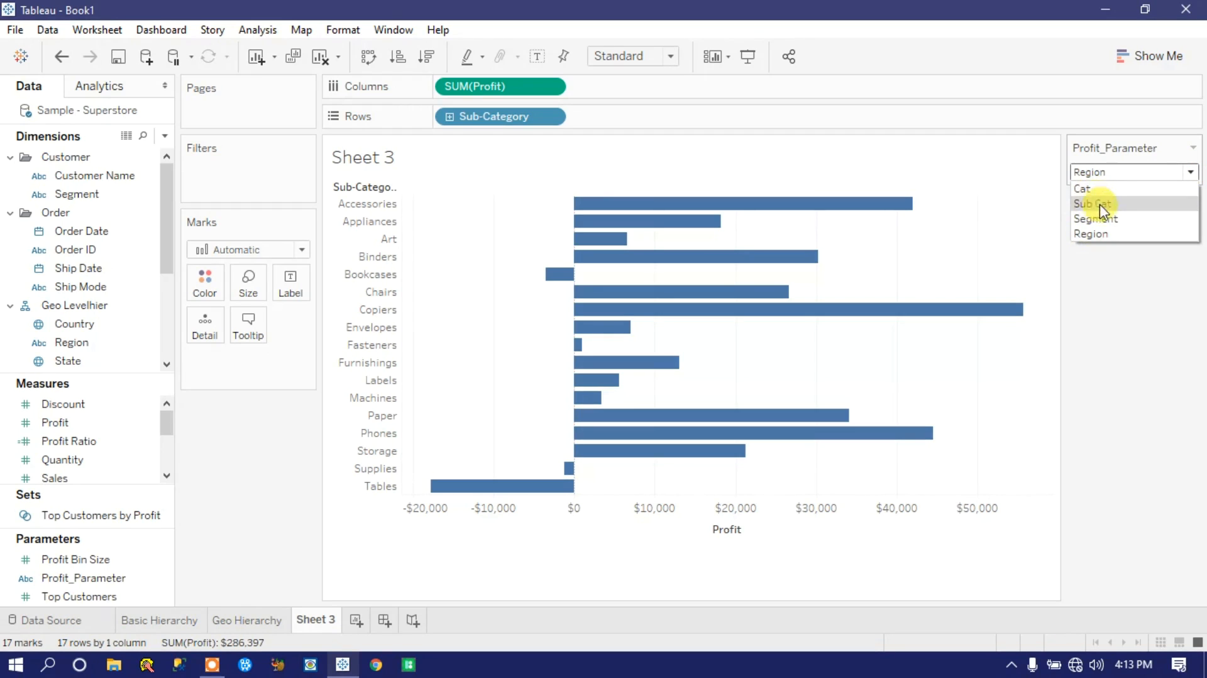
# Step: Reopen Profit_Parameter for editing and set the Category value's display name back to Category
pyautogui.click(63, 577)
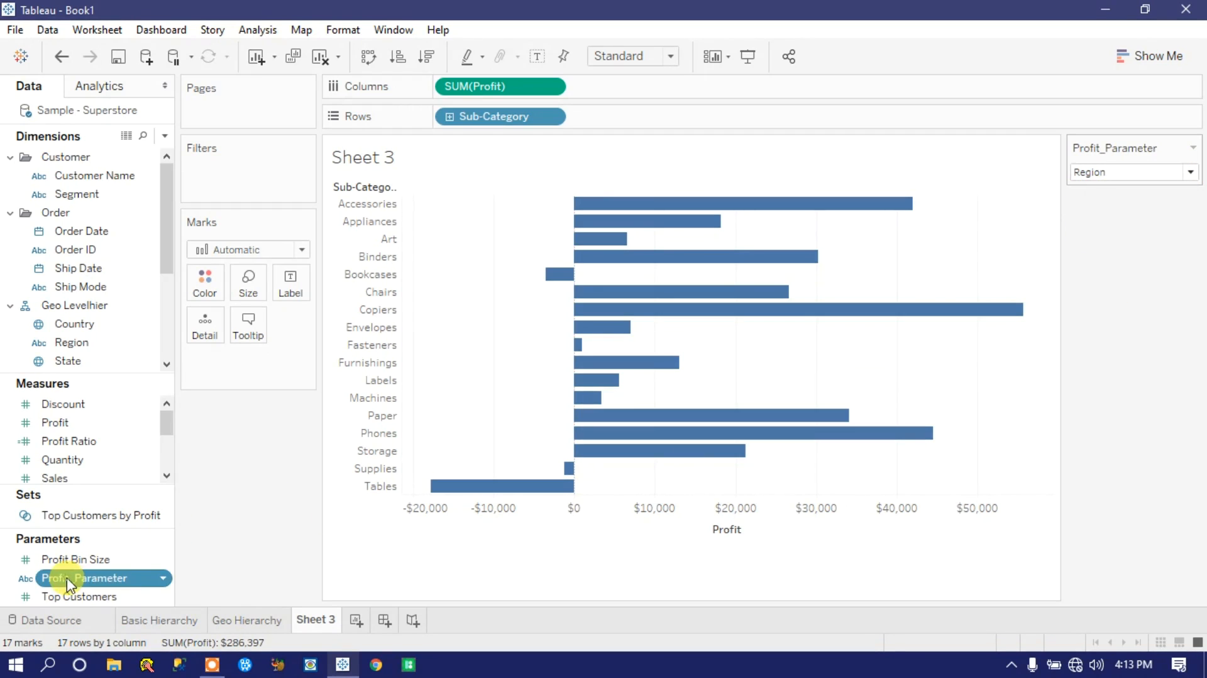
pyautogui.click(163, 578)
pyautogui.click(209, 359)
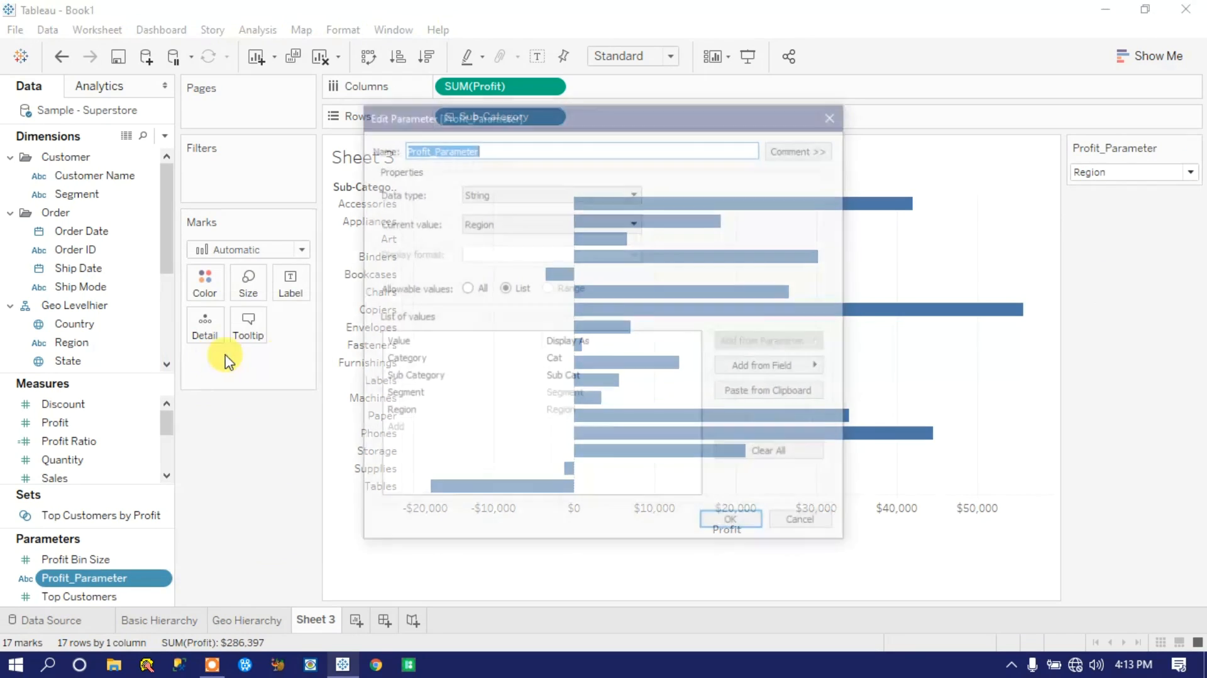
pyautogui.click(423, 367)
pyautogui.click(432, 363)
pyautogui.click(577, 362)
pyautogui.click(579, 362)
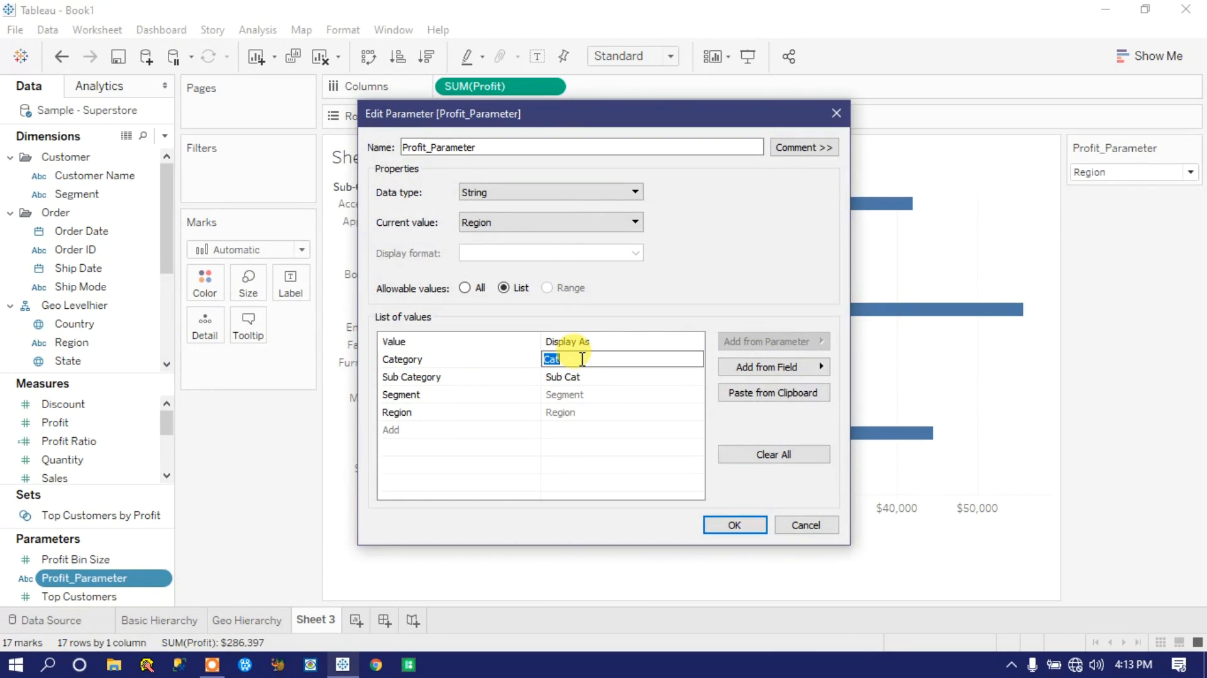
pyautogui.write('Category')
# Step: Set the Sub Category value's display name back to Sub Category, save the parameter and check the control's options
pyautogui.click(603, 376)
pyautogui.click(605, 377)
pyautogui.write('egory')
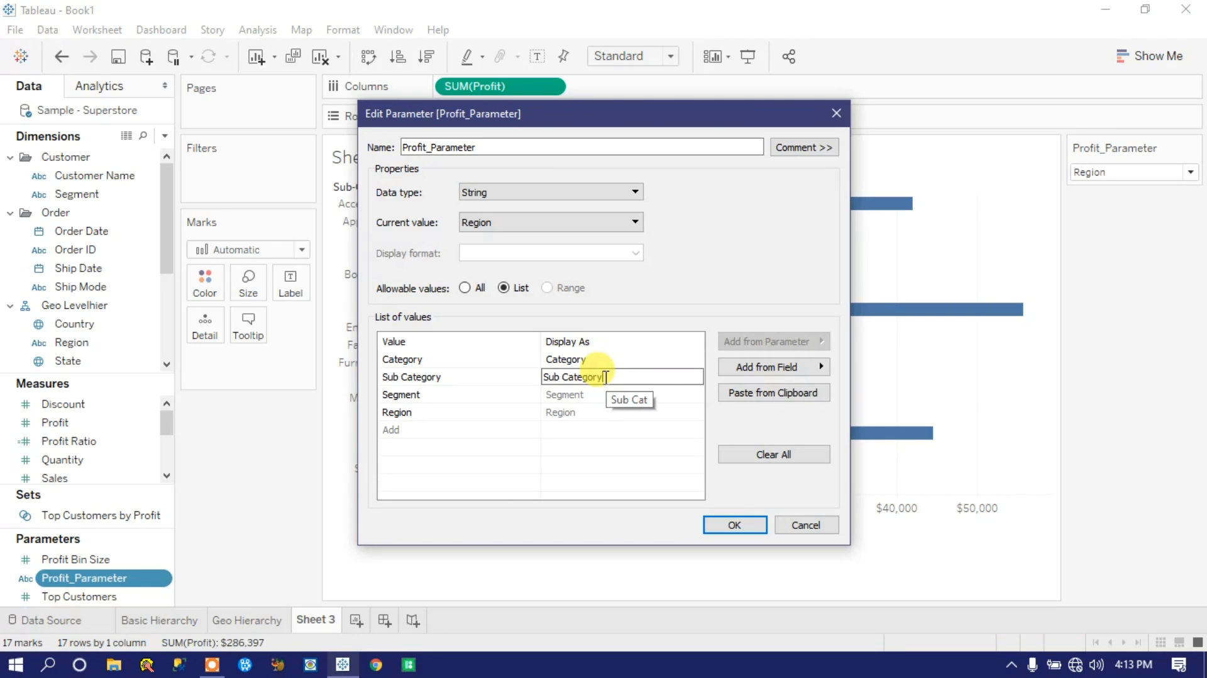
pyautogui.click(733, 526)
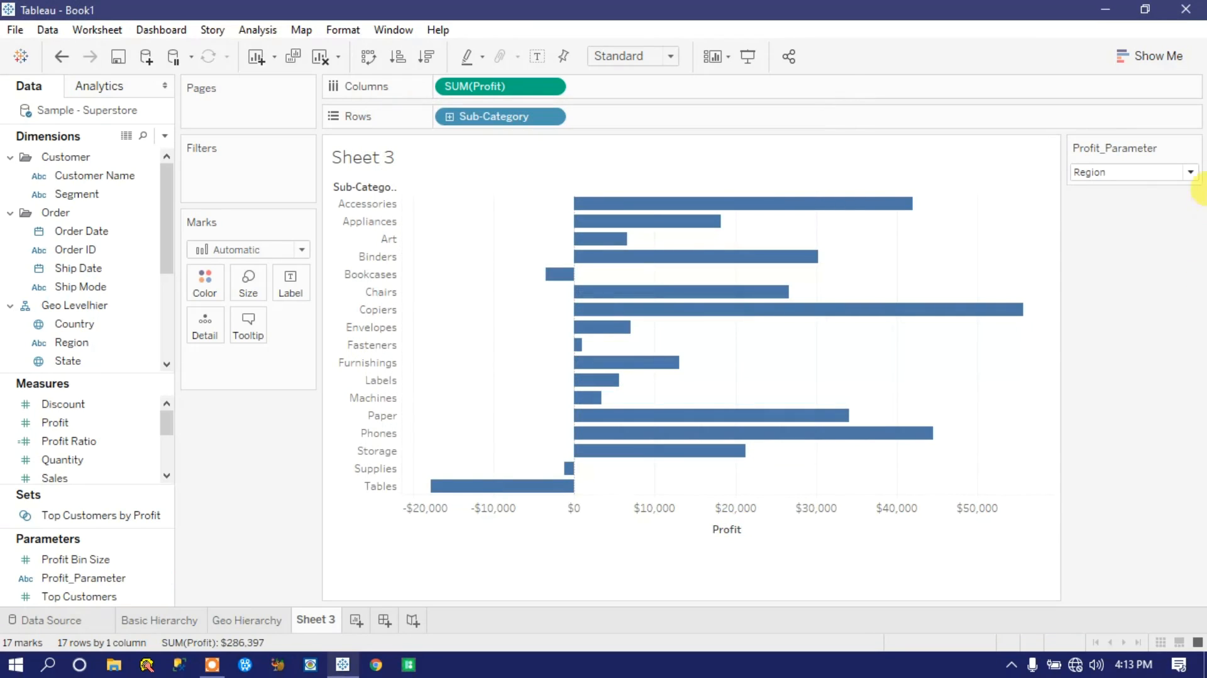
pyautogui.click(1191, 171)
pyautogui.click(1108, 335)
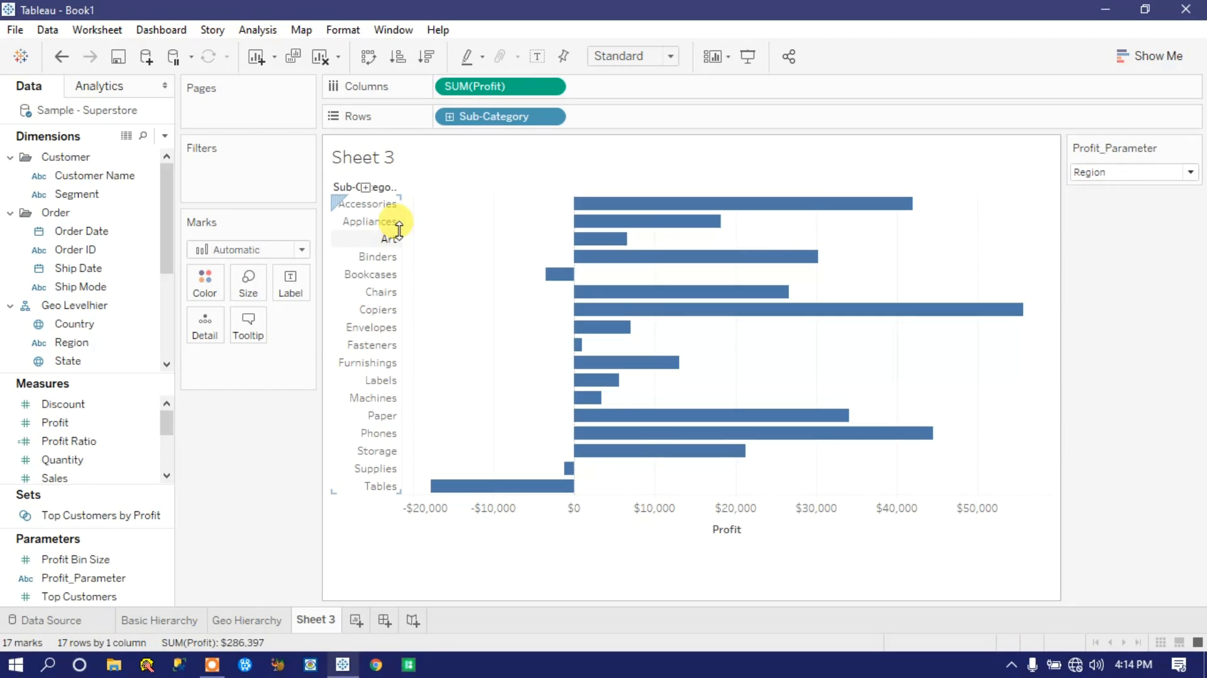
# Step: Create a calculated field named Cal_Profit_Param
pyautogui.click(164, 135)
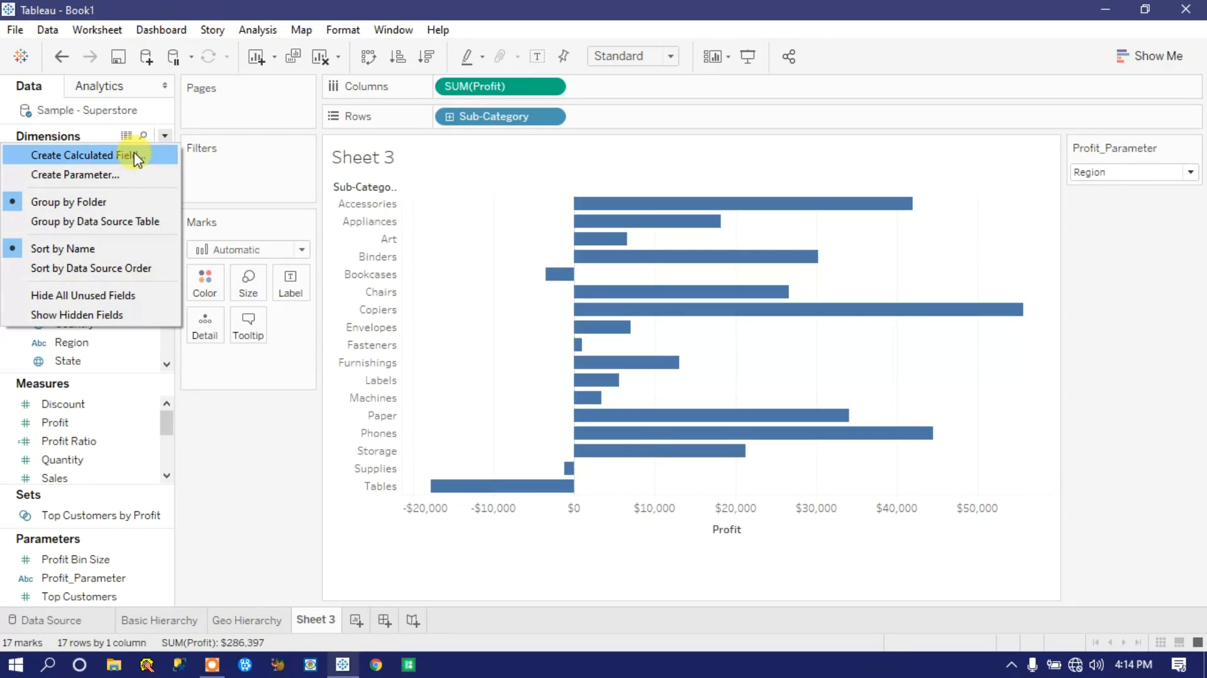
pyautogui.click(134, 156)
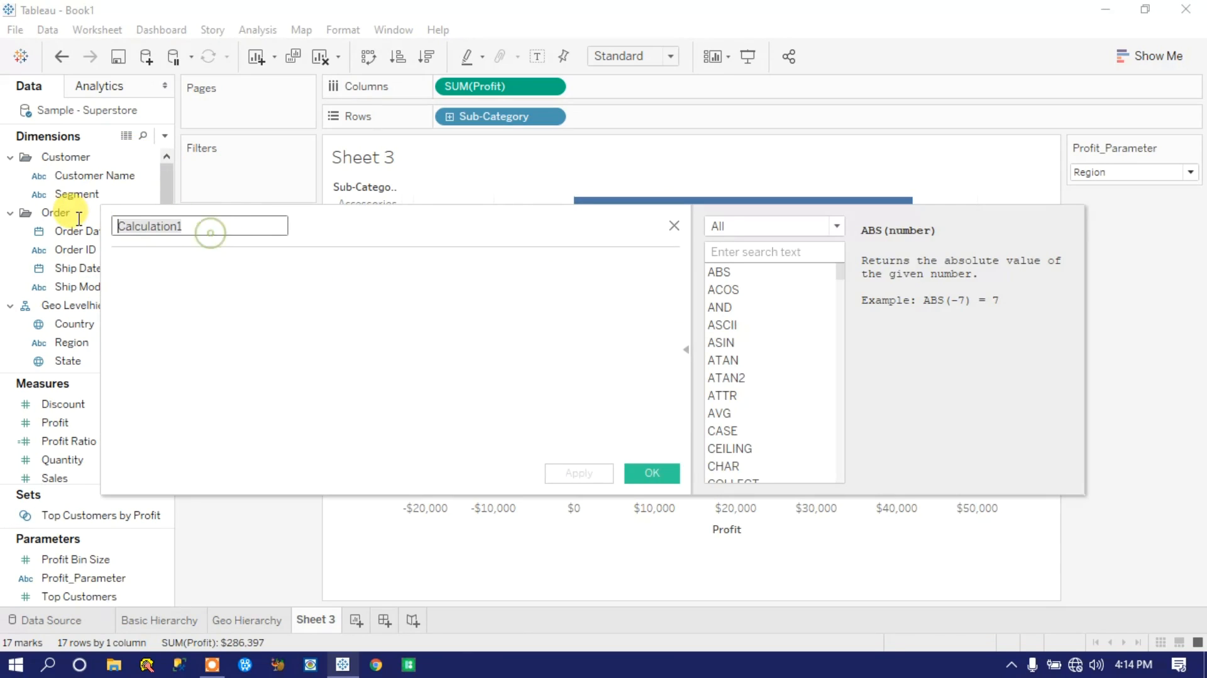
pyautogui.write('Cal')
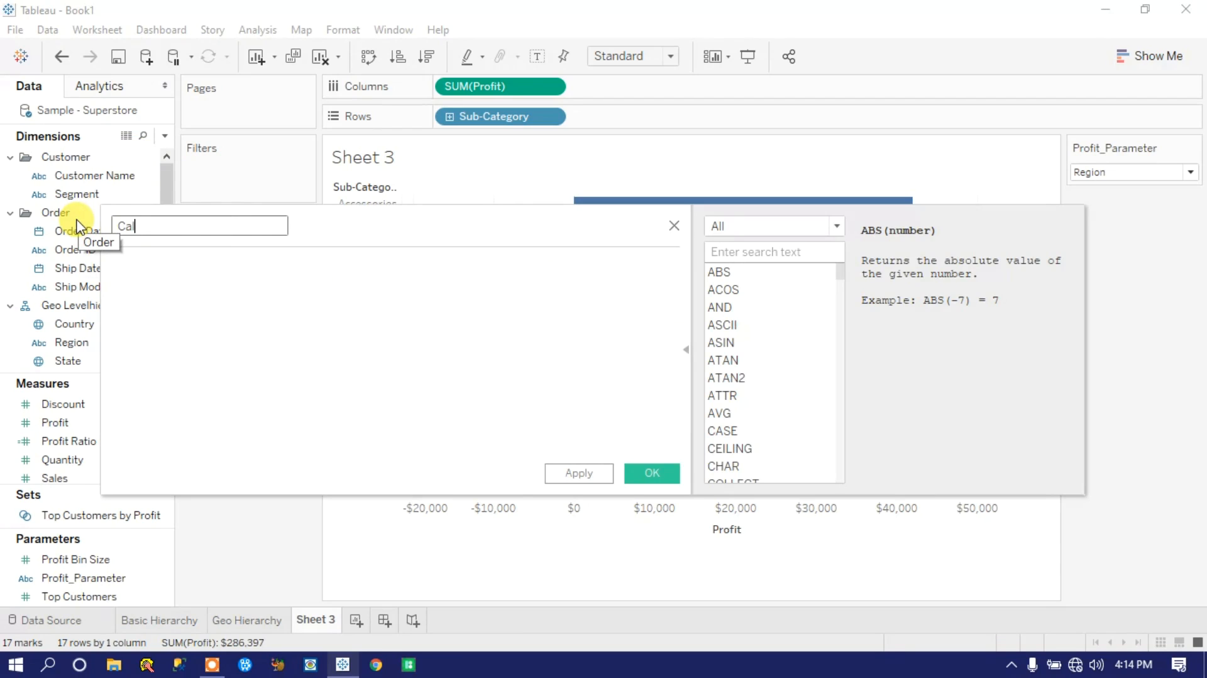
pyautogui.write('.')
pyautogui.write('_')
pyautogui.write('Prof')
pyautogui.write('it')
pyautogui.press('BackSpace')
pyautogui.press('BackSpace')
pyautogui.write('it_Param')
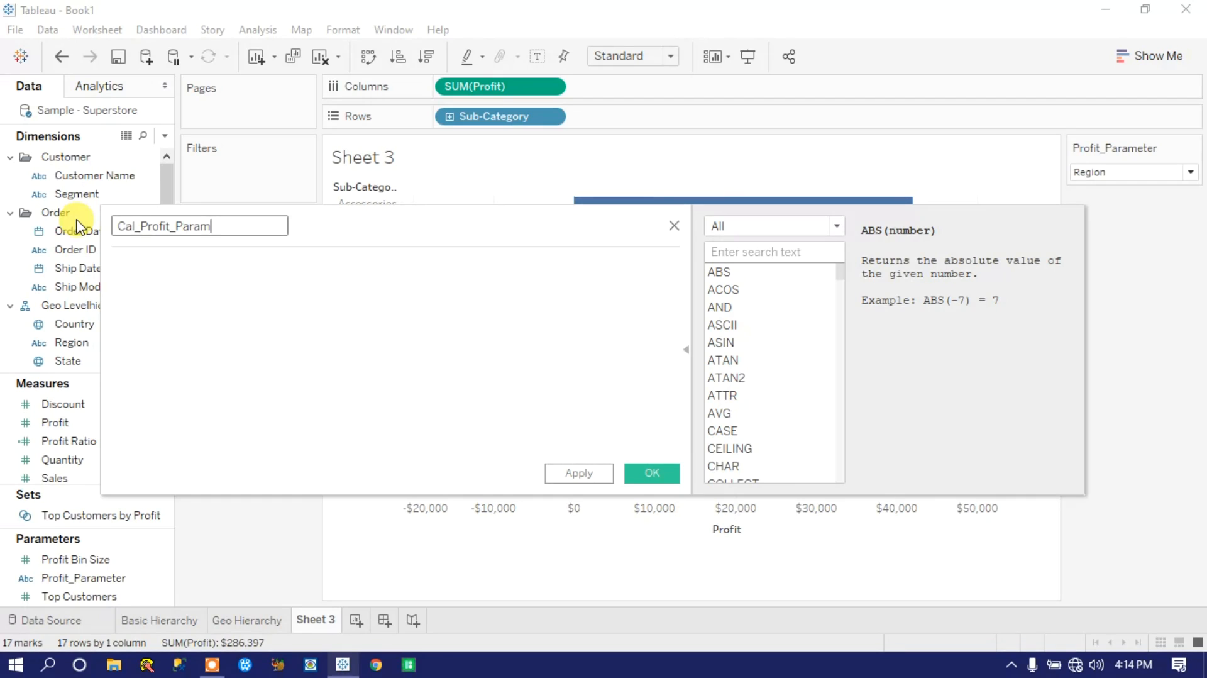
# Step: Start the calculation's formula with an if condition that references [Profit_Parameter]
pyautogui.click(203, 276)
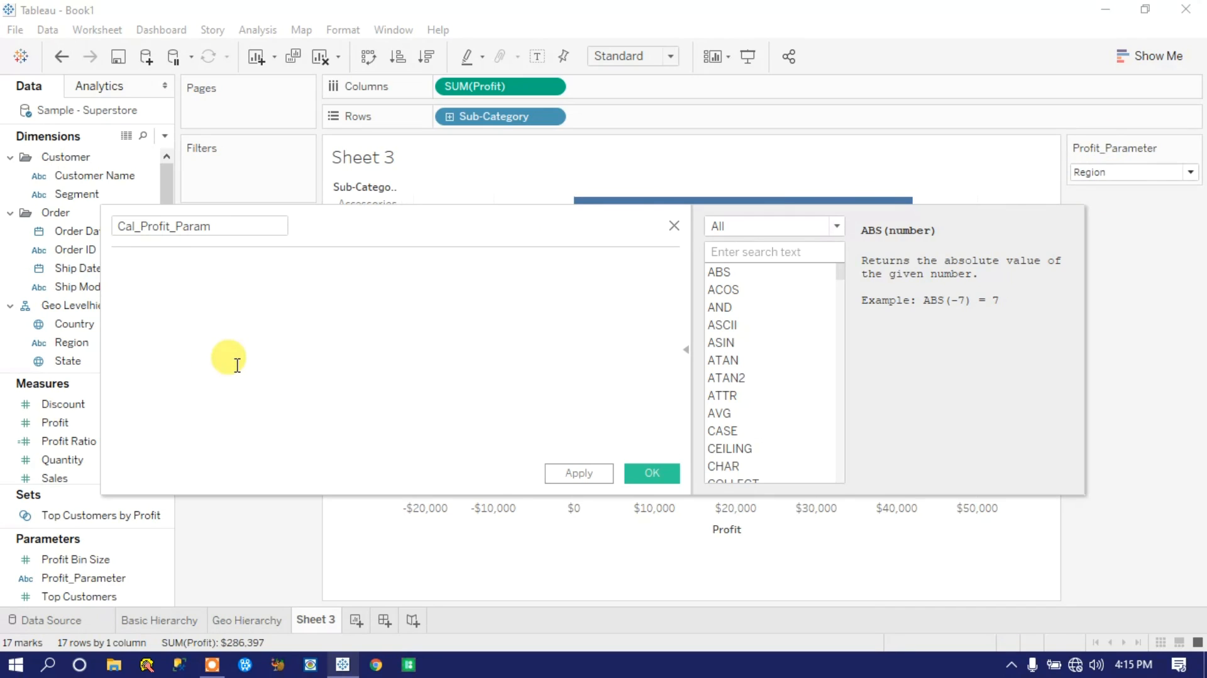
pyautogui.write('if pro')
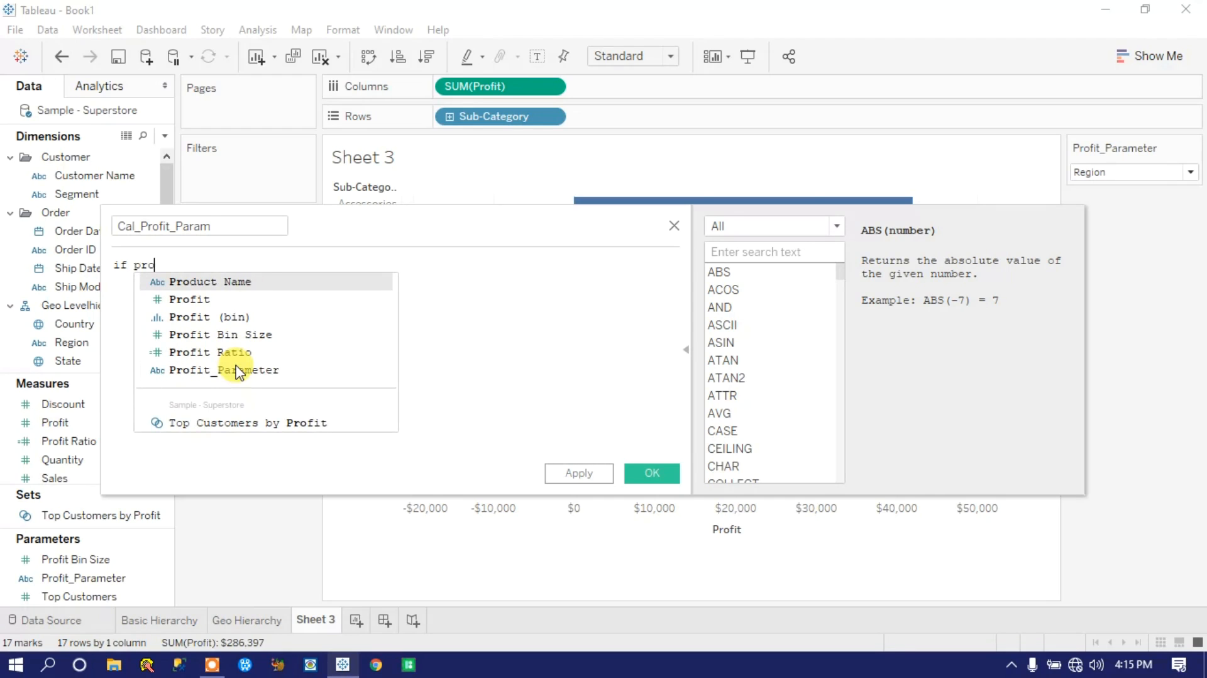
pyautogui.press('Down')
pyautogui.press('Down')
pyautogui.press('Down')
pyautogui.press('Down')
pyautogui.press('Down')
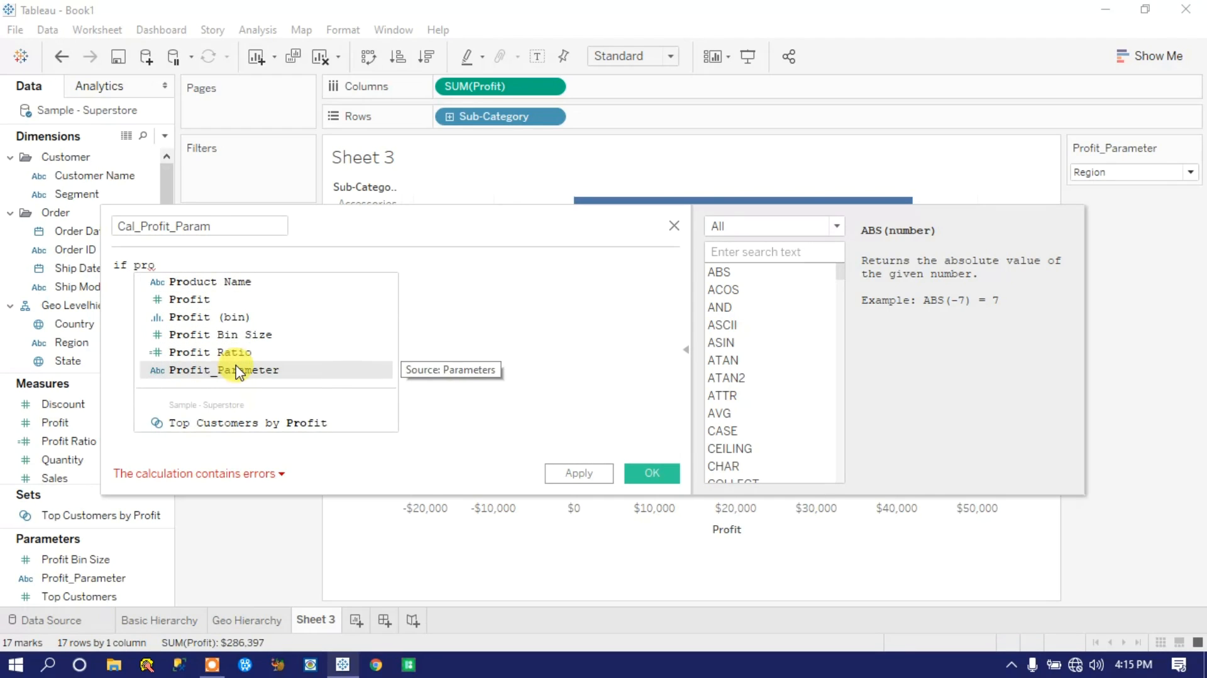
pyautogui.press('Return')
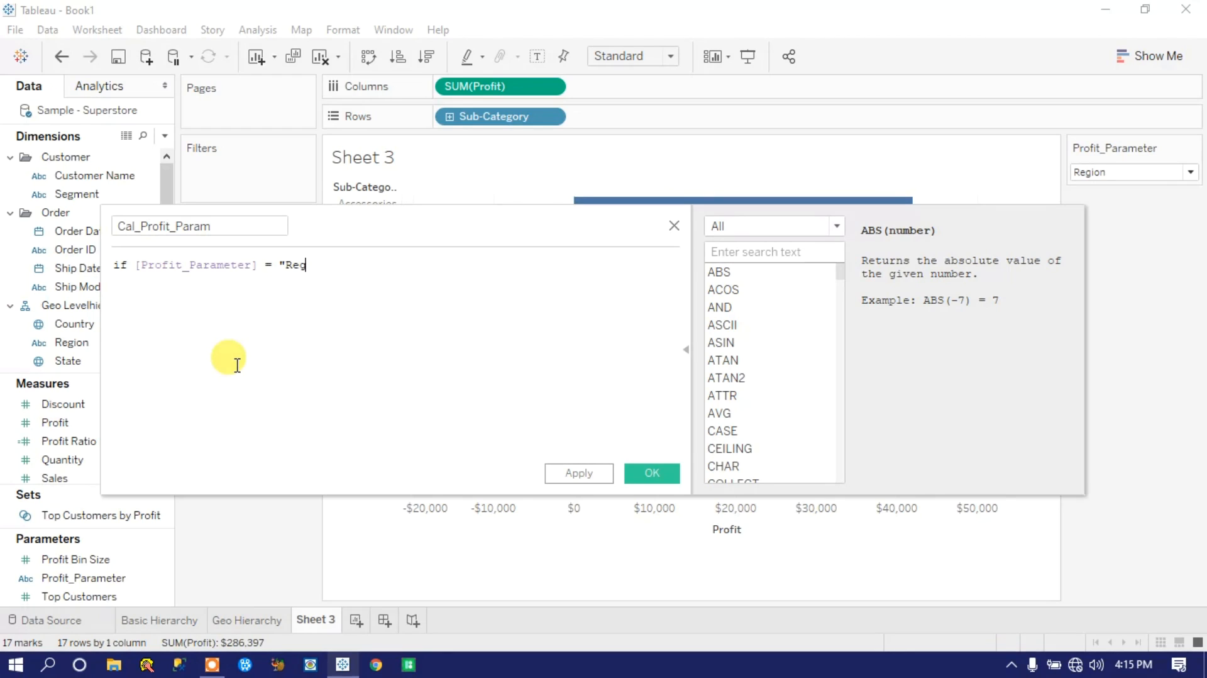
# Step: Complete the first condition as = "Region" THEN [Region]
pyautogui.write('= "Region" the')
pyautogui.press('Return')
pyautogui.write('reg')
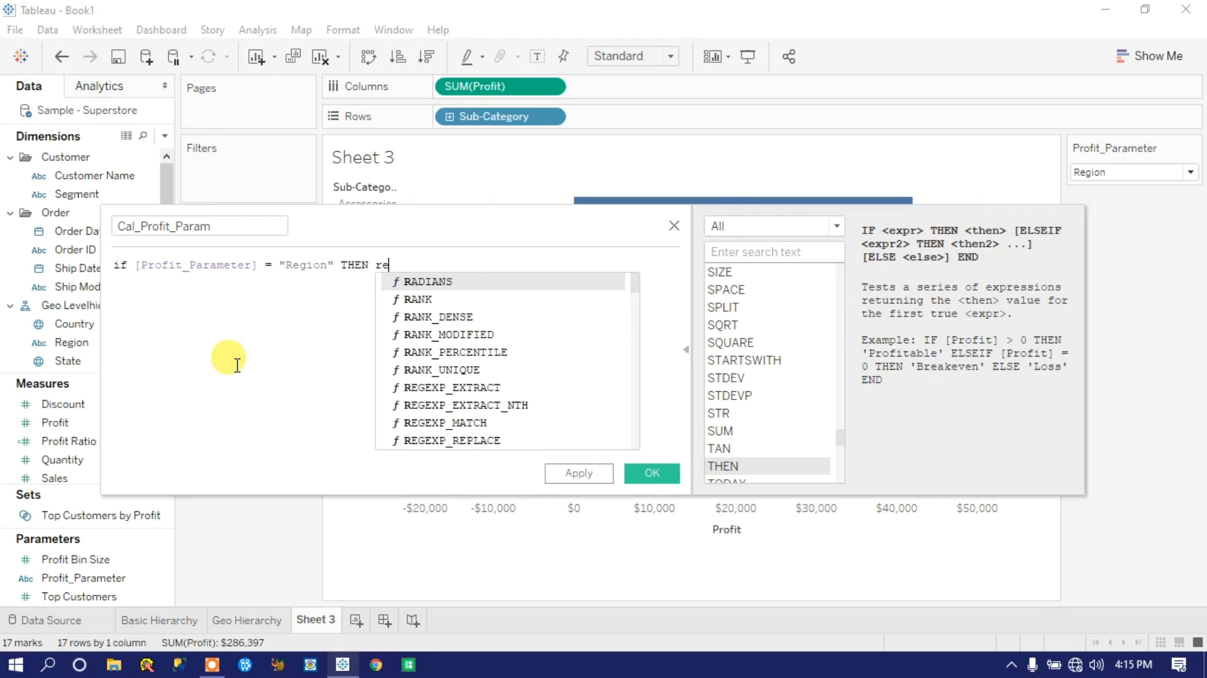
pyautogui.press('Down')
pyautogui.press('Down')
pyautogui.press('Down')
pyautogui.press('Down')
pyautogui.press('Down')
pyautogui.press('Down')
pyautogui.press('Down')
pyautogui.press('Down')
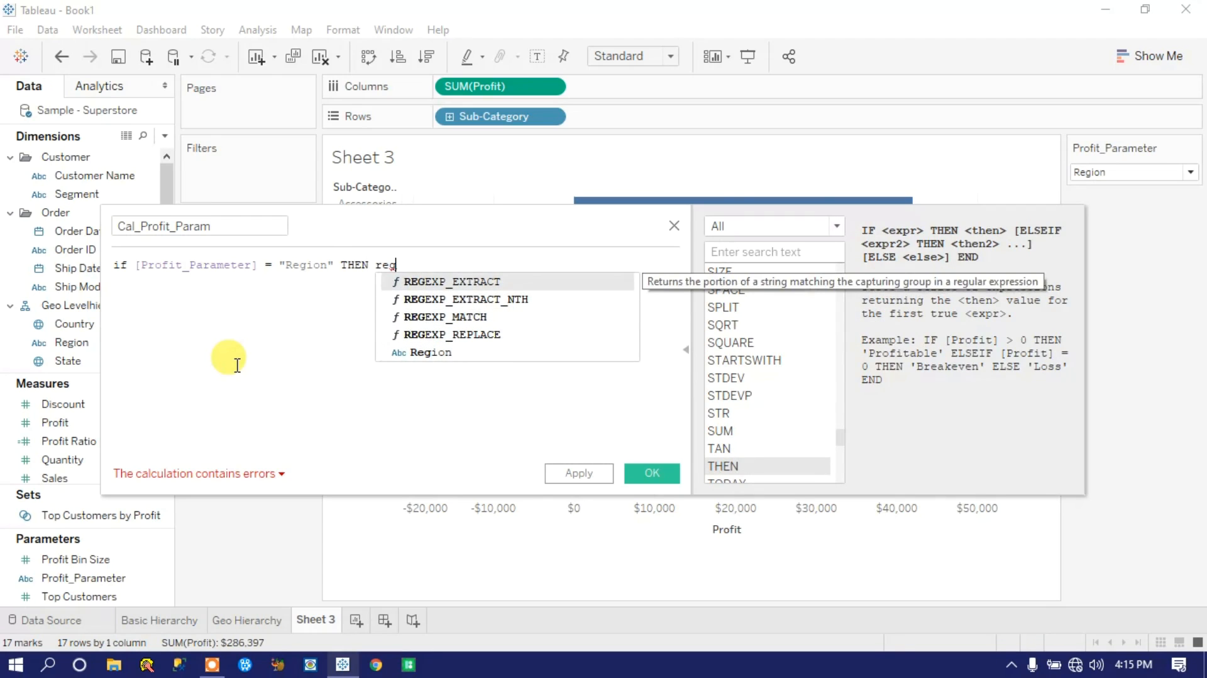
pyautogui.press('Down')
pyautogui.press('Return')
pyautogui.press('Return')
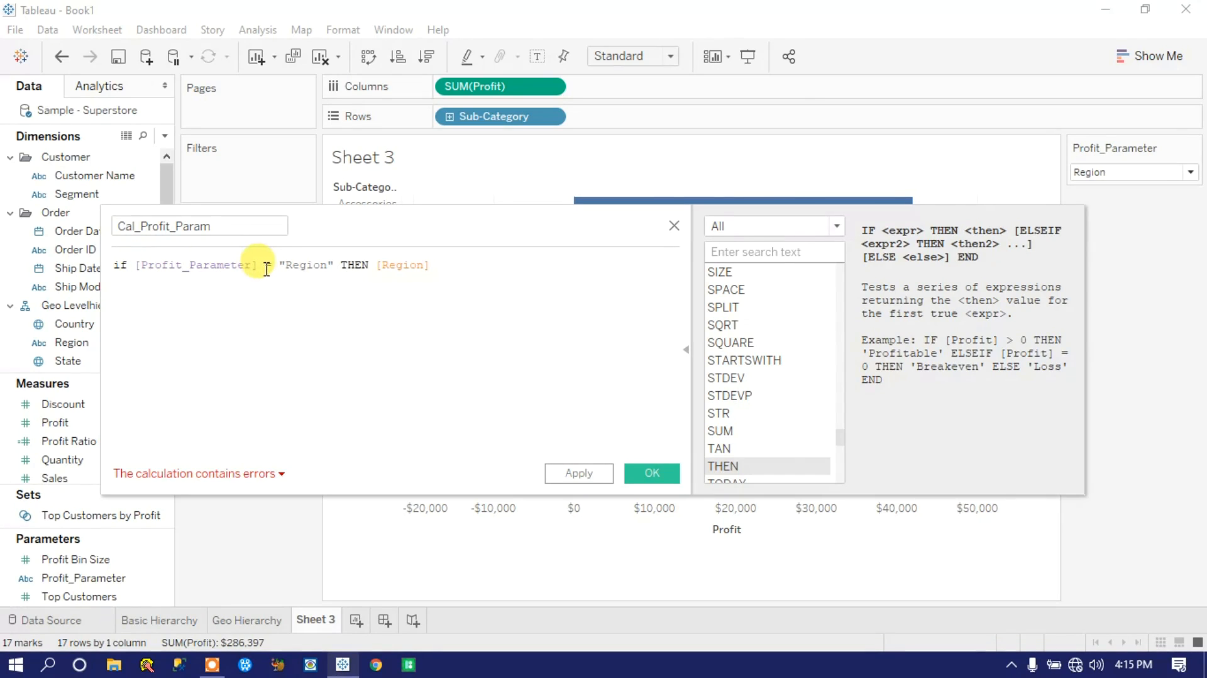
# Step: Add a second formula line that begins with ELSEIF [Profit_Parameter]
pyautogui.moveTo(267, 269); pyautogui.dragTo(139, 264)
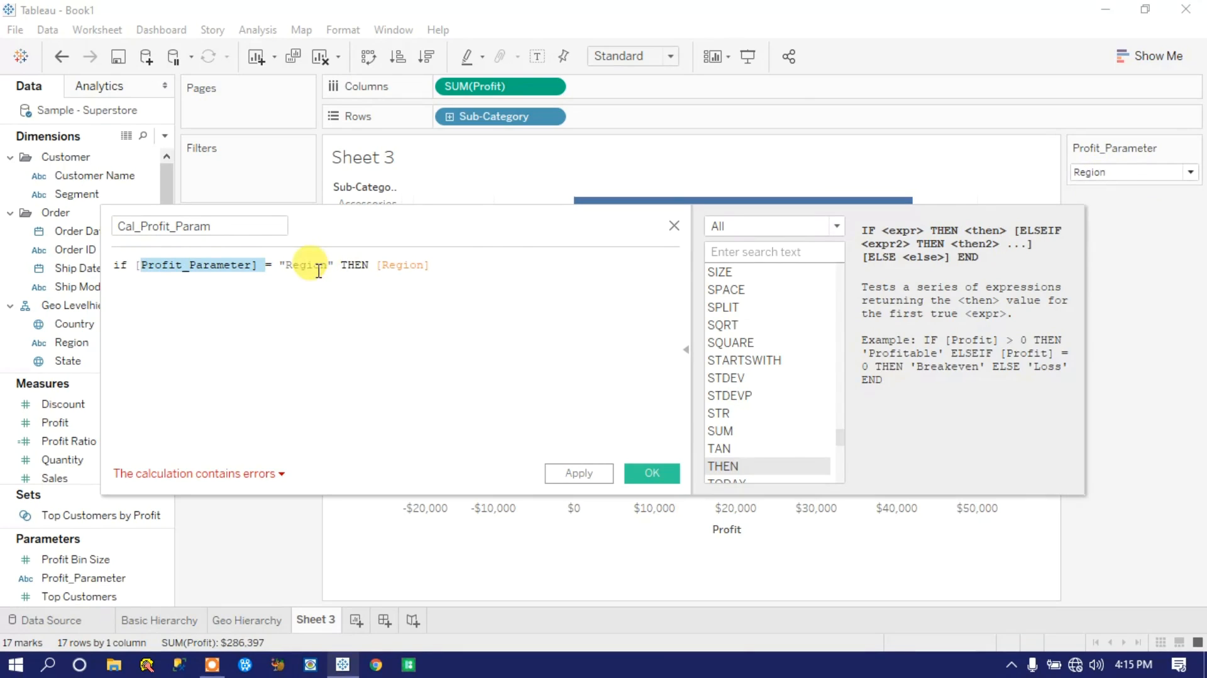
pyautogui.click(409, 265)
pyautogui.click(439, 265)
pyautogui.press('Return')
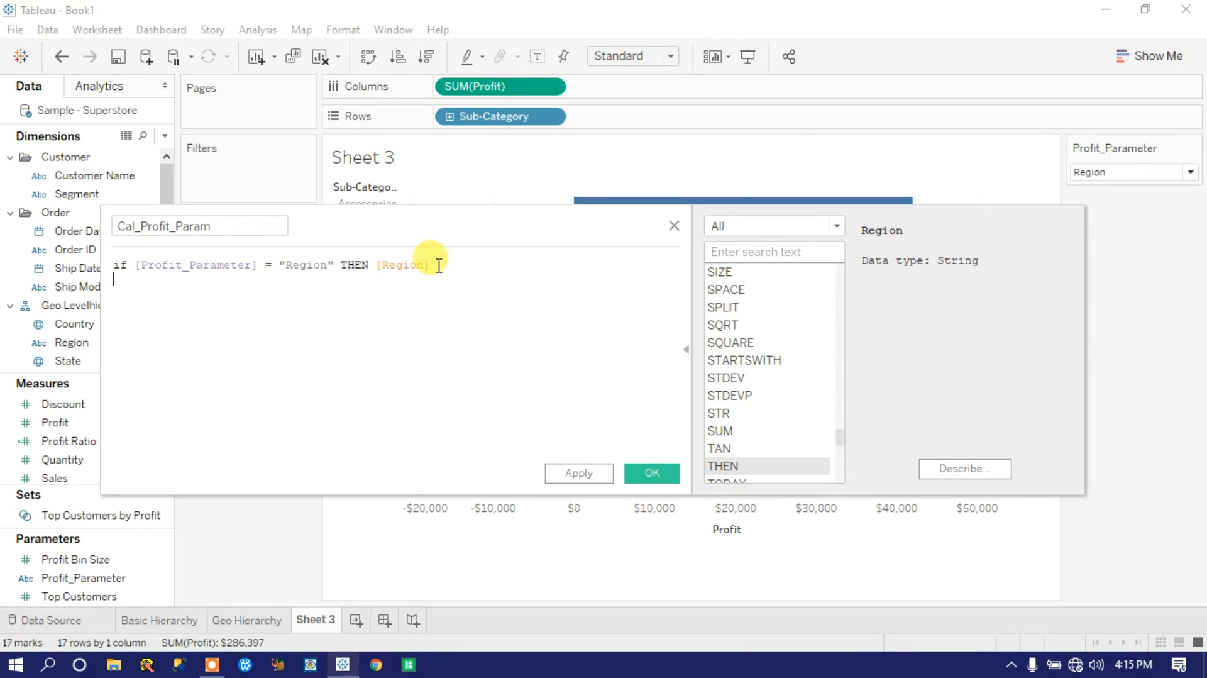
pyautogui.write('else')
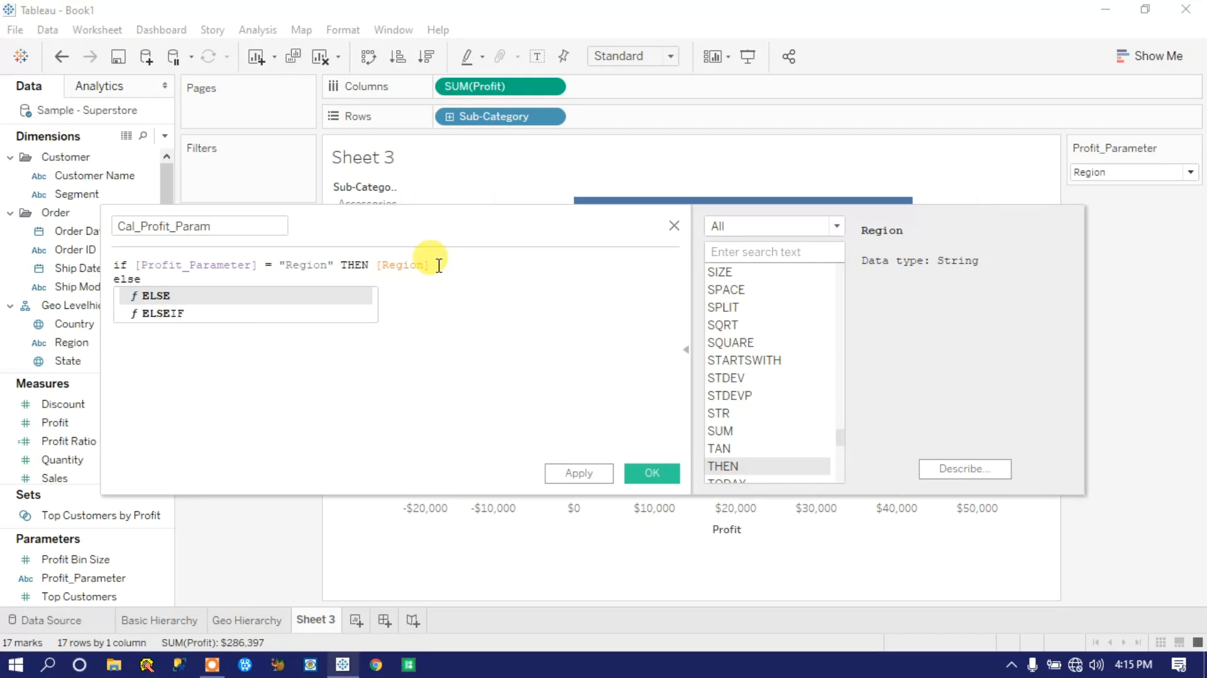
pyautogui.press('Down')
pyautogui.press('Return')
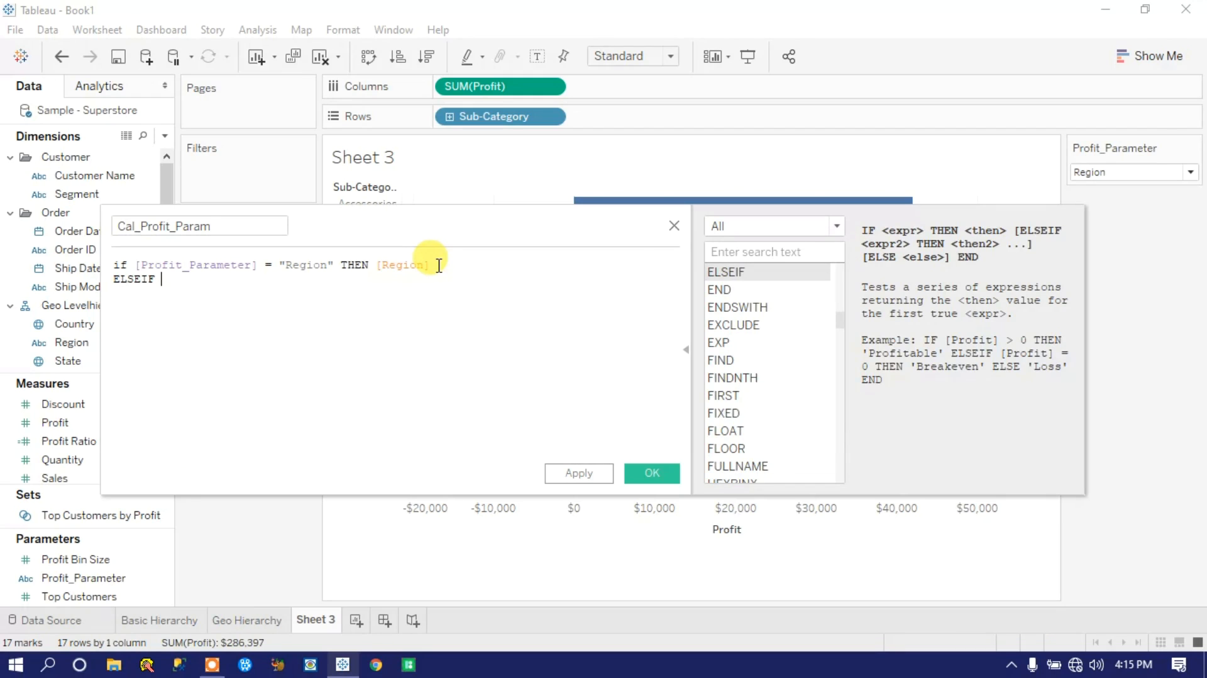
pyautogui.write('pr')
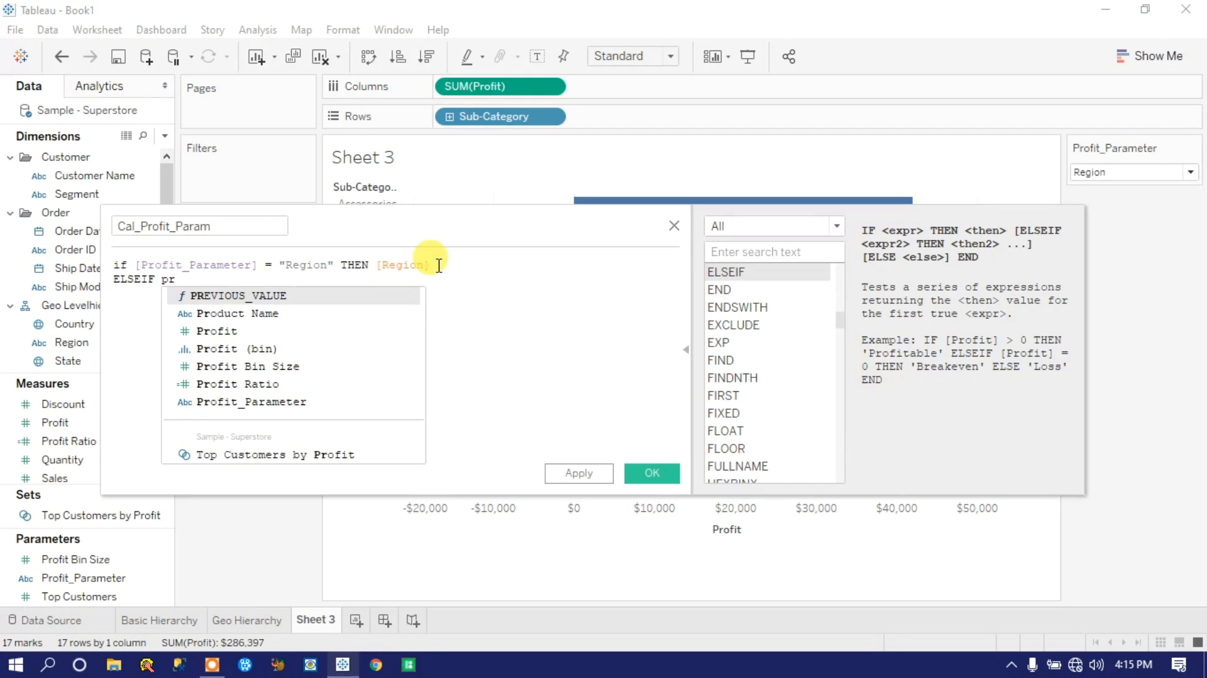
pyautogui.press('Down')
pyautogui.press('Down')
pyautogui.press('Down')
pyautogui.press('Down')
pyautogui.press('Down')
pyautogui.press('Down')
pyautogui.press('Return')
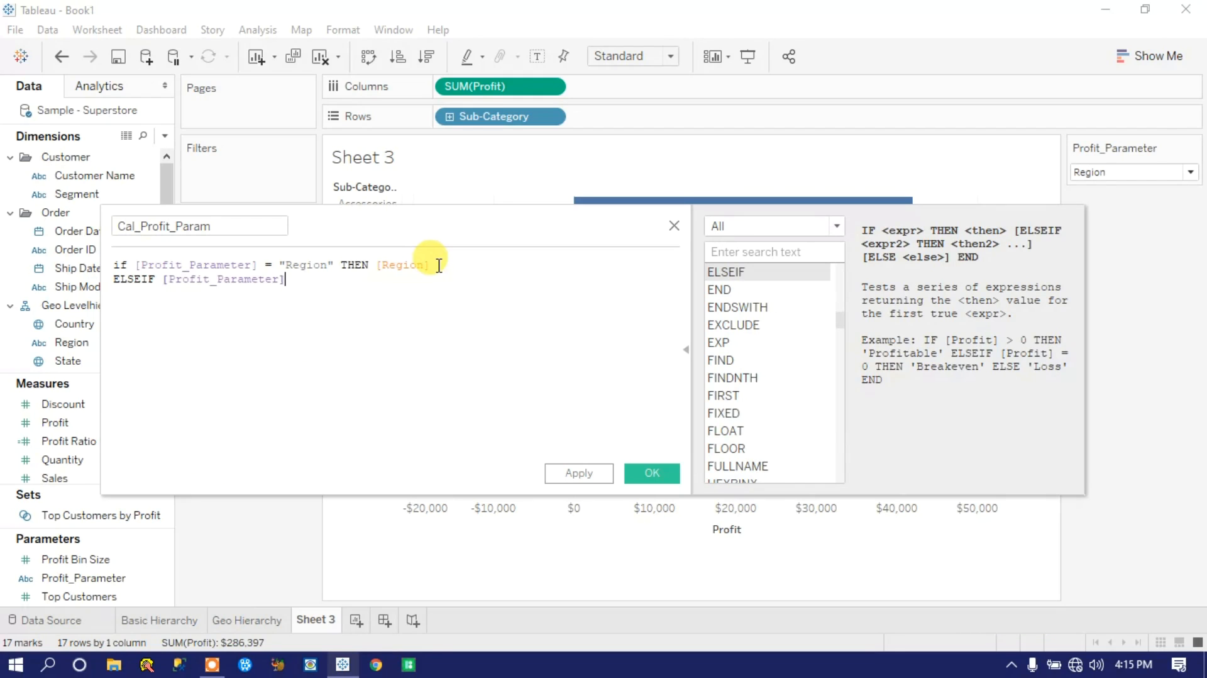
# Step: Complete the ELSEIF branch as = "Category" THEN [Category]
pyautogui.write('= "Category" the')
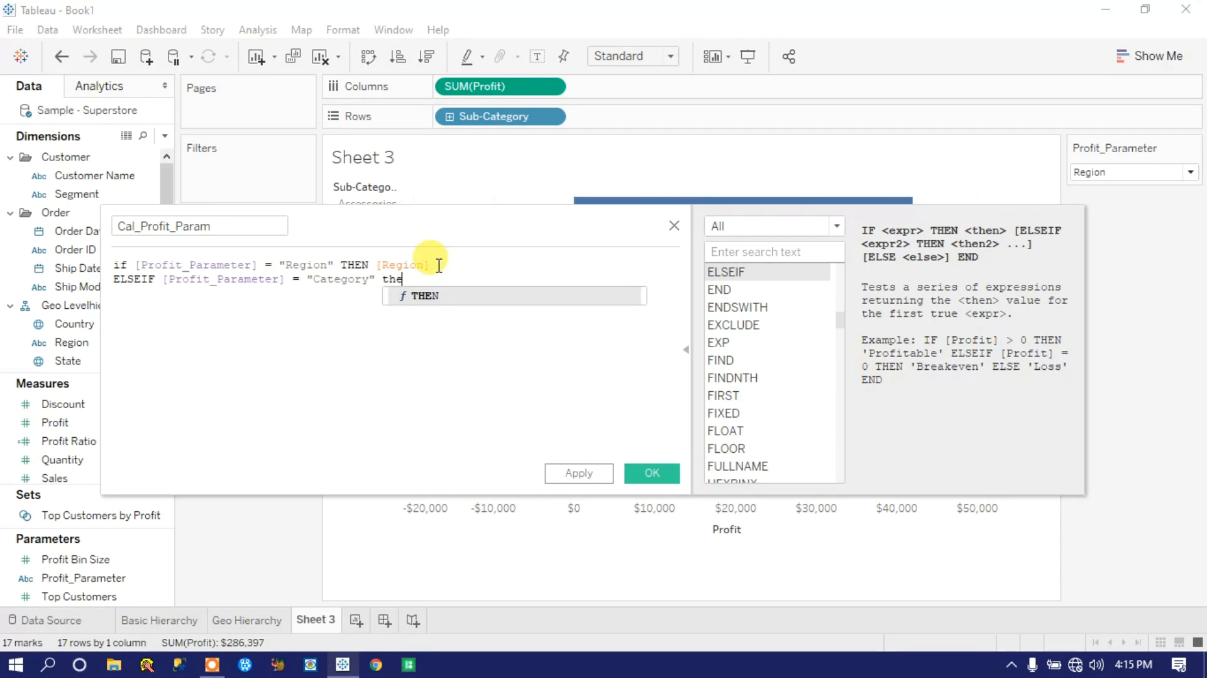
pyautogui.press('Return')
pyautogui.write('cat')
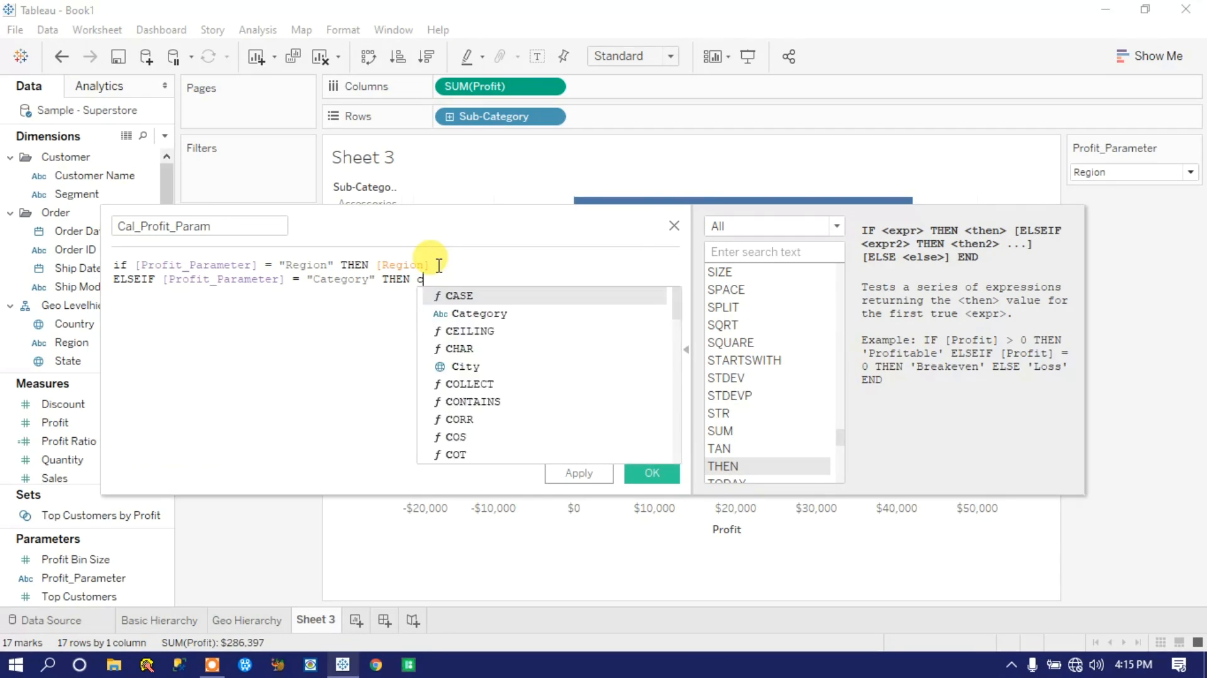
pyautogui.press('Return')
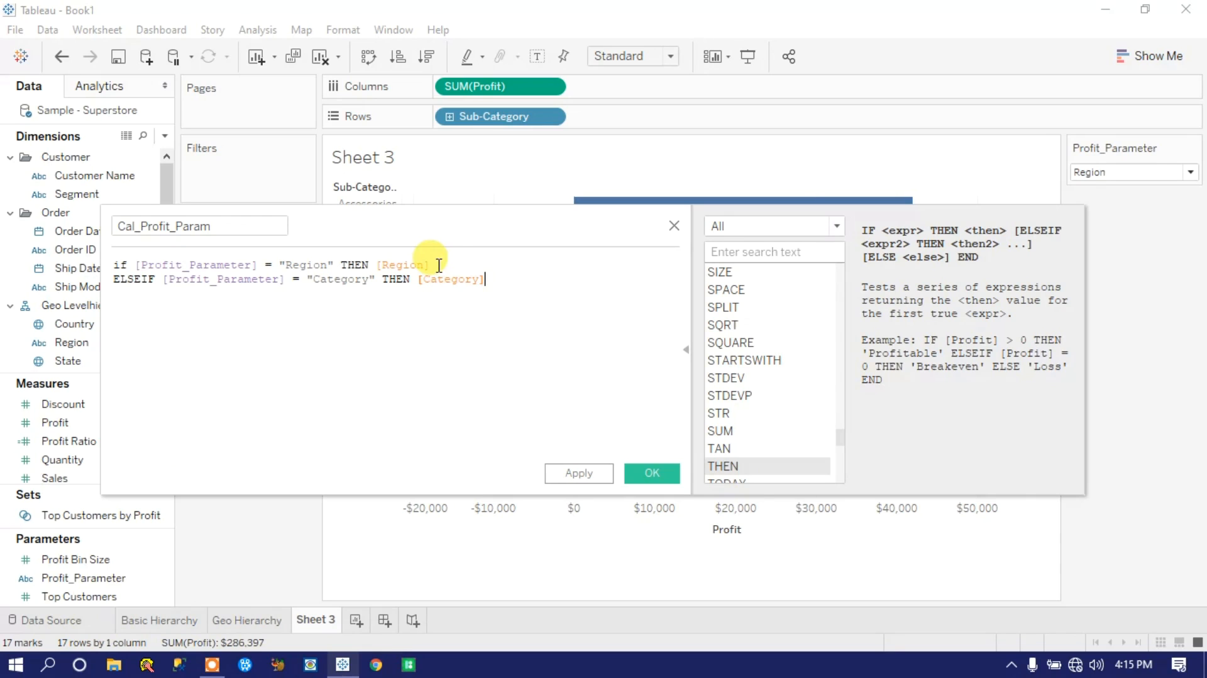
# Step: Add a third formula line that begins with ELSEIF [Profit_Parameter]
pyautogui.write('els')
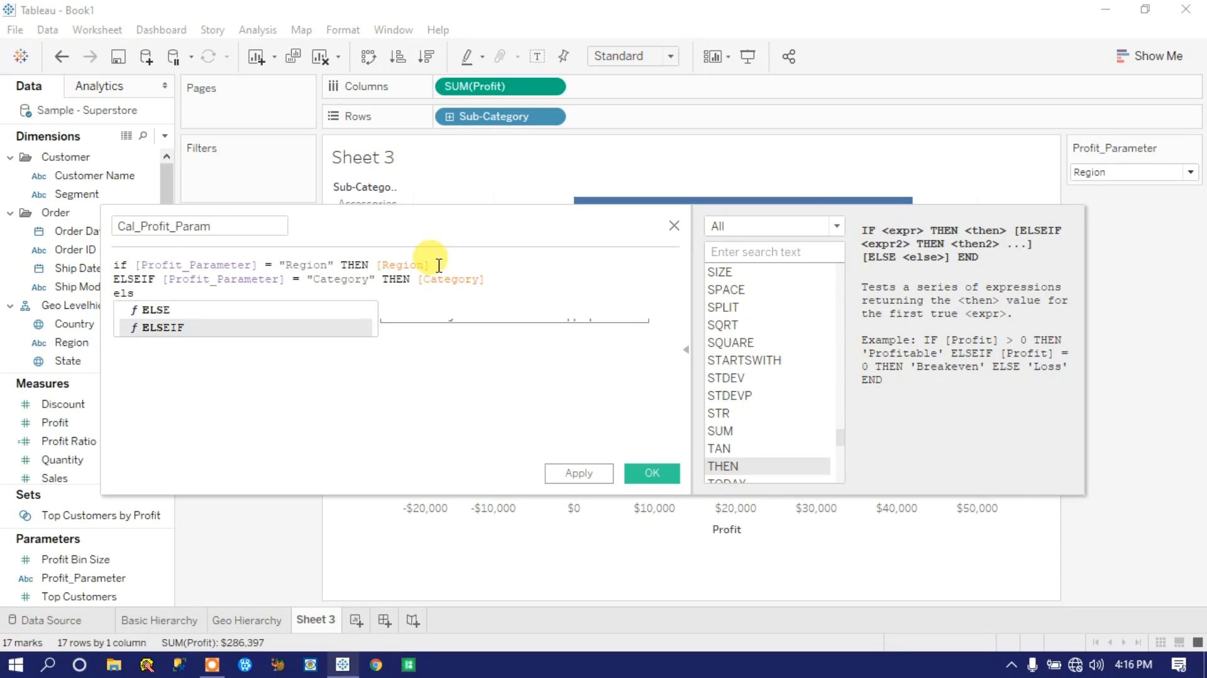
pyautogui.press('Return')
pyautogui.write('pro')
pyautogui.press('Down')
pyautogui.press('Down')
pyautogui.press('Down')
pyautogui.press('Down')
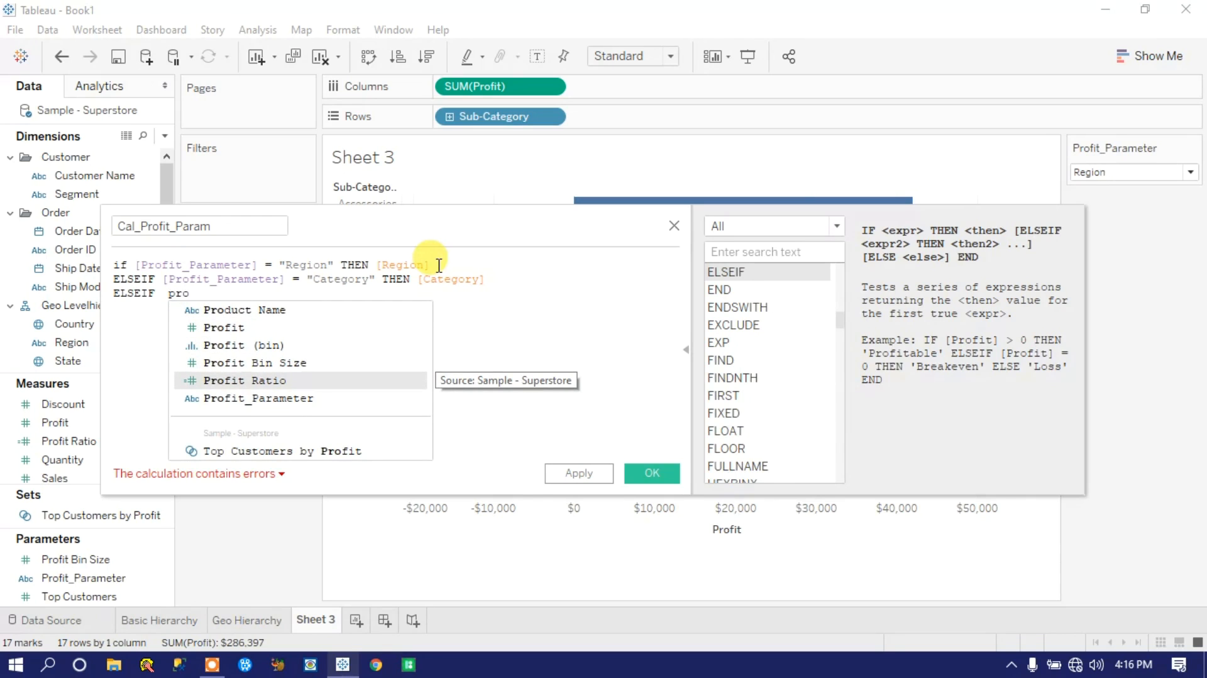
pyautogui.press('Down')
pyautogui.press('Return')
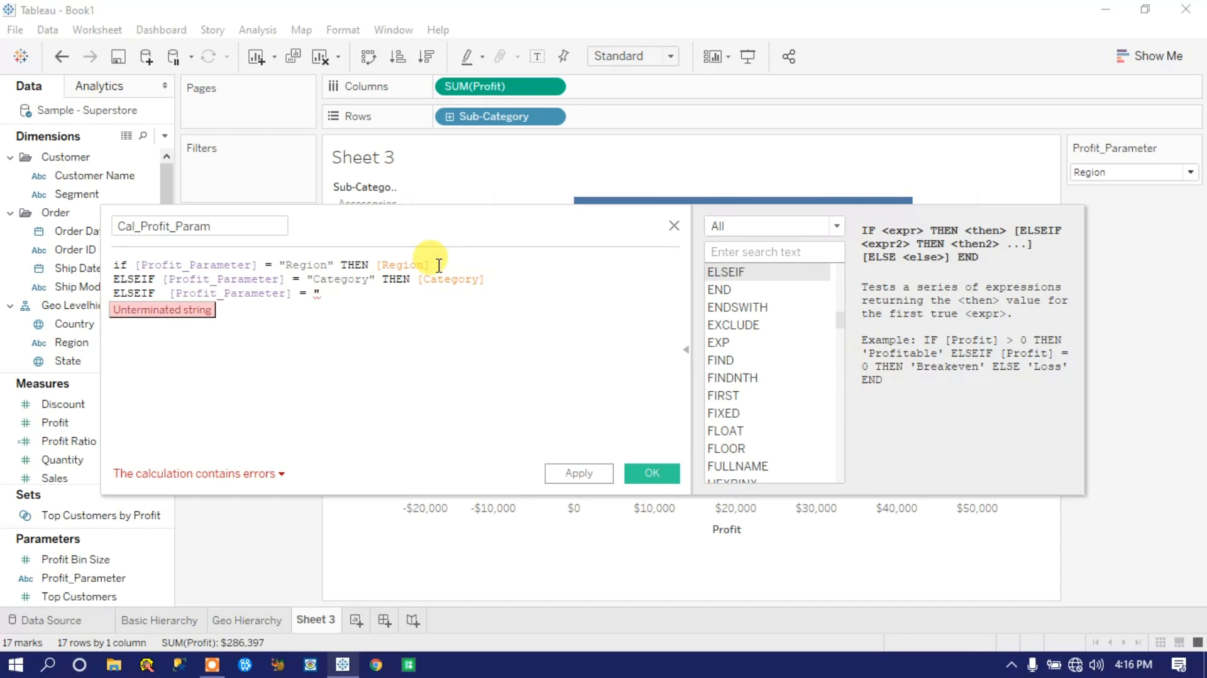
# Step: Complete the third formula line as = "Sub Category" THEN [Sub-Category]
pyautogui.write('Sub Cat')
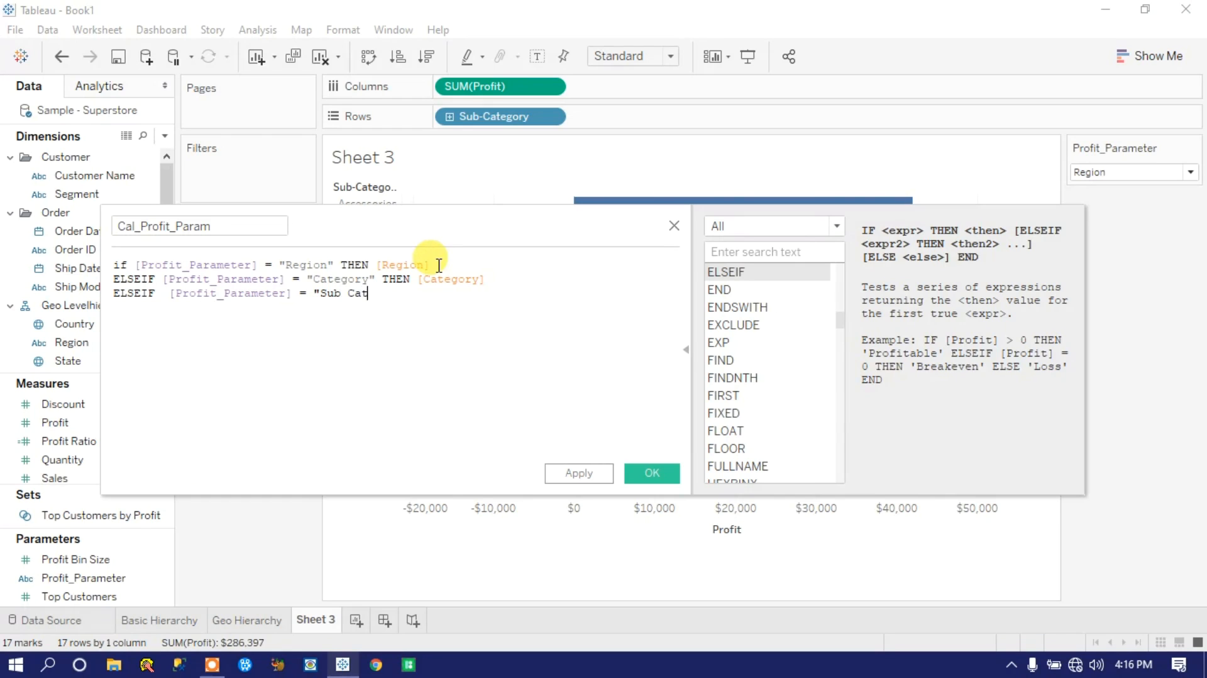
pyautogui.write('egory" the')
pyautogui.press('Return')
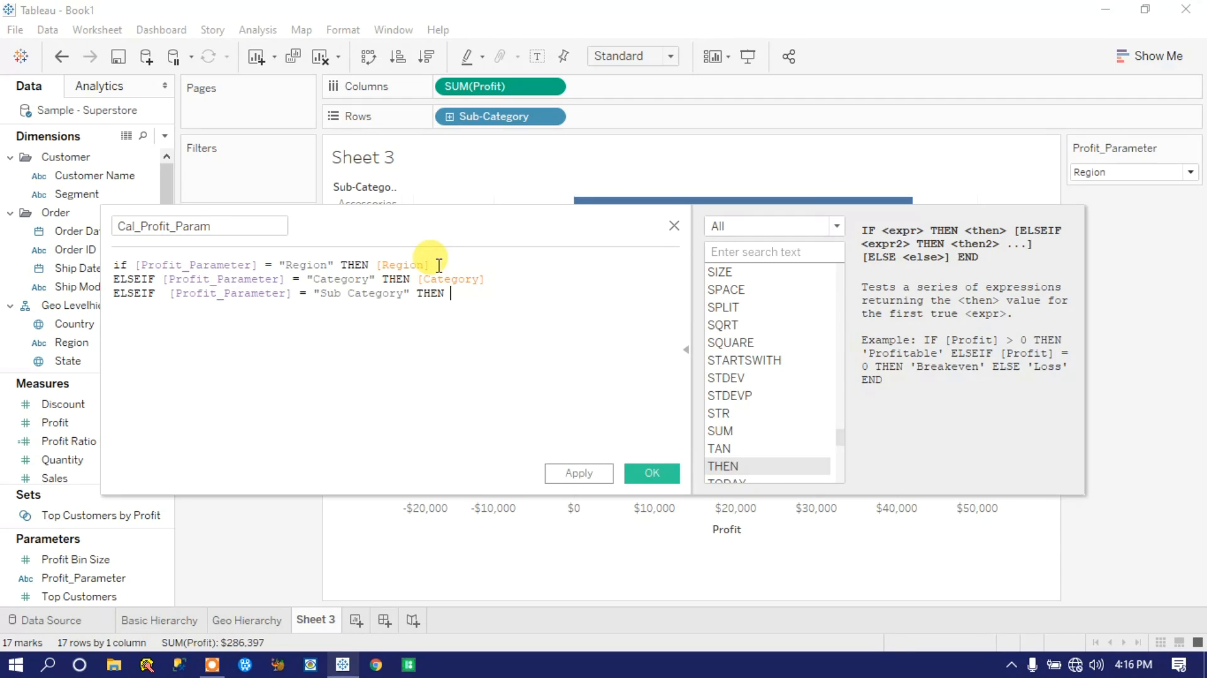
pyautogui.write('sub')
pyautogui.press('Return')
# Step: Finish the formula with ELSE [Segment] and END on separate lines, and save the calculated field
pyautogui.write('el')
pyautogui.press('Return')
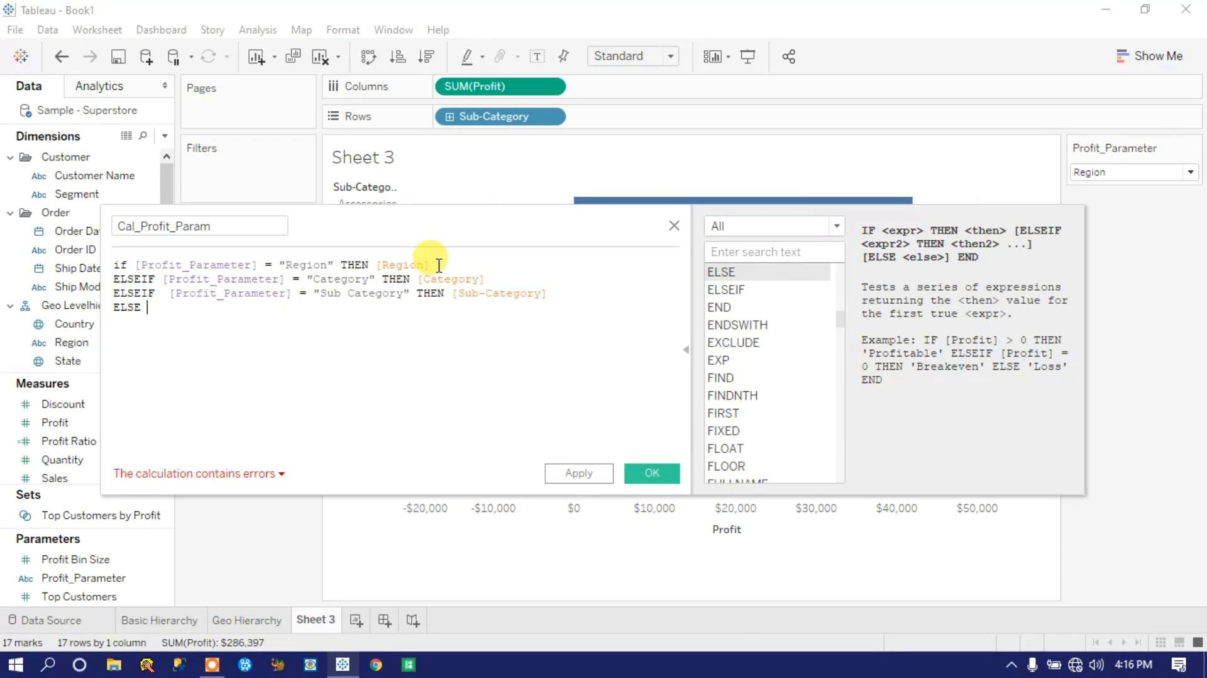
pyautogui.write('seg')
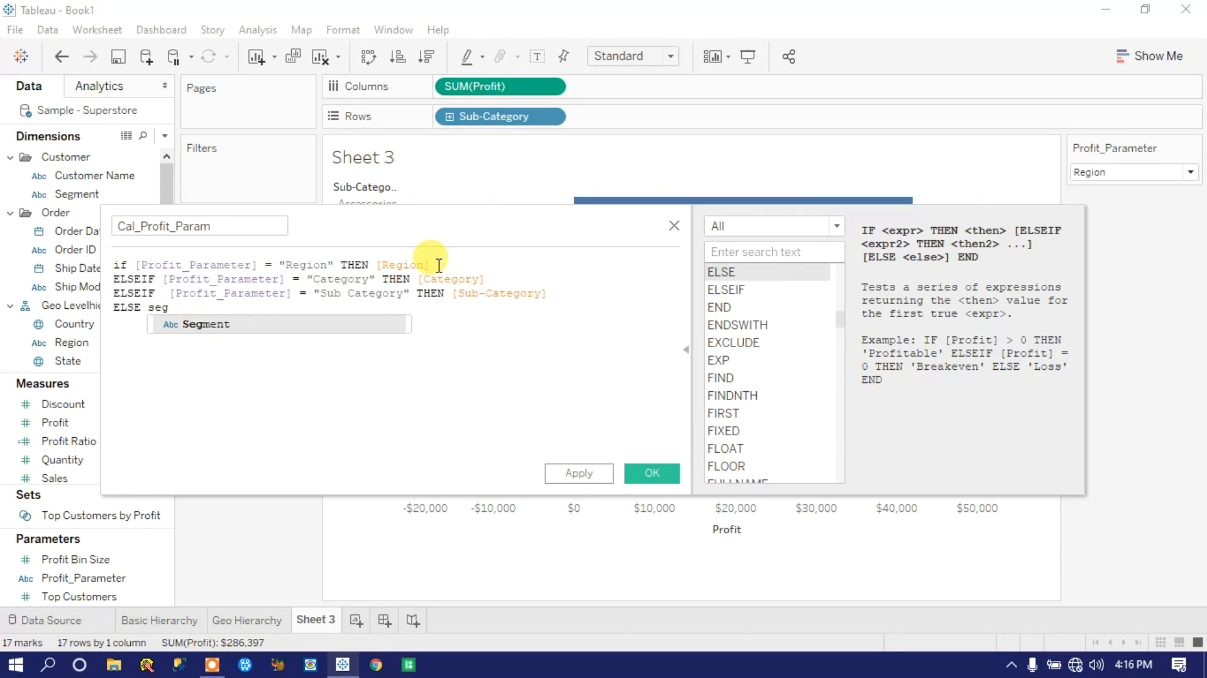
pyautogui.press('Return')
pyautogui.press('Return')
pyautogui.write('END')
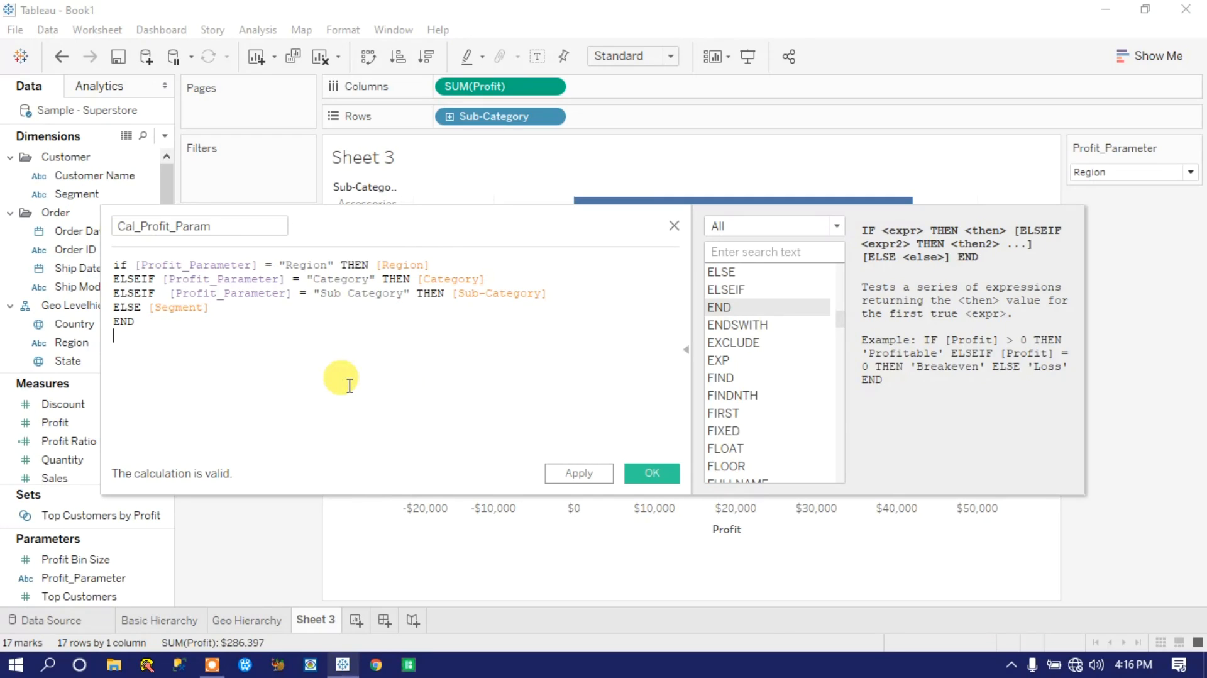
pyautogui.click(169, 338)
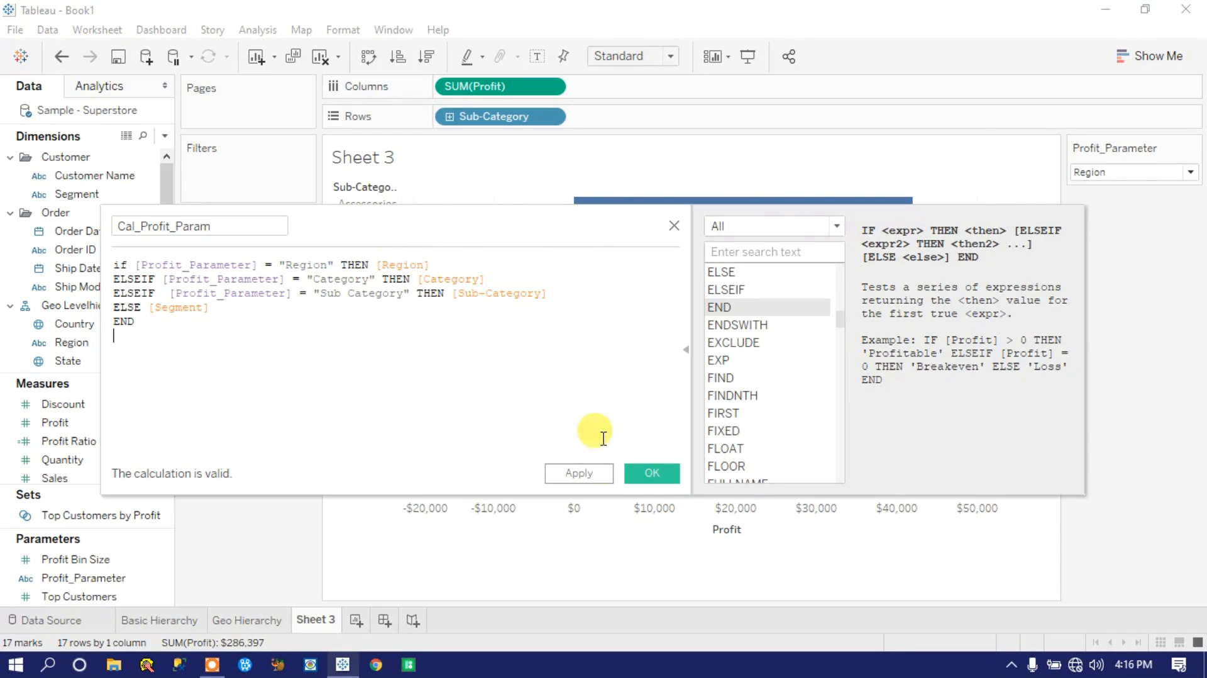
pyautogui.click(588, 473)
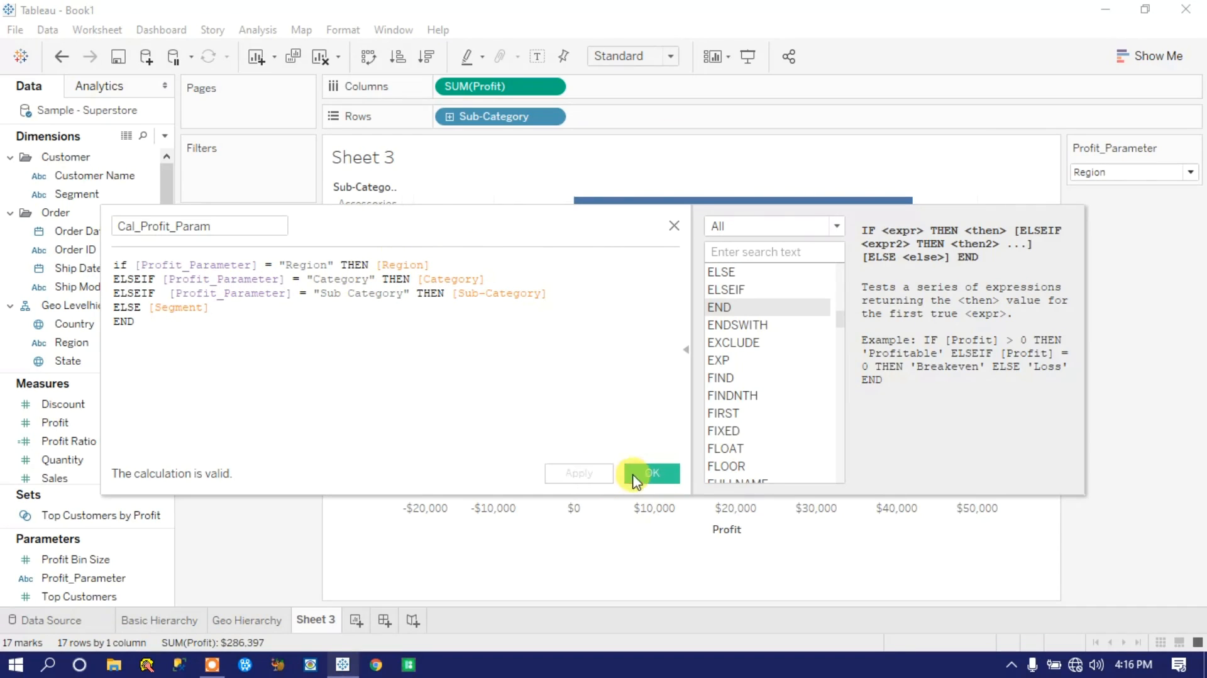
pyautogui.click(649, 472)
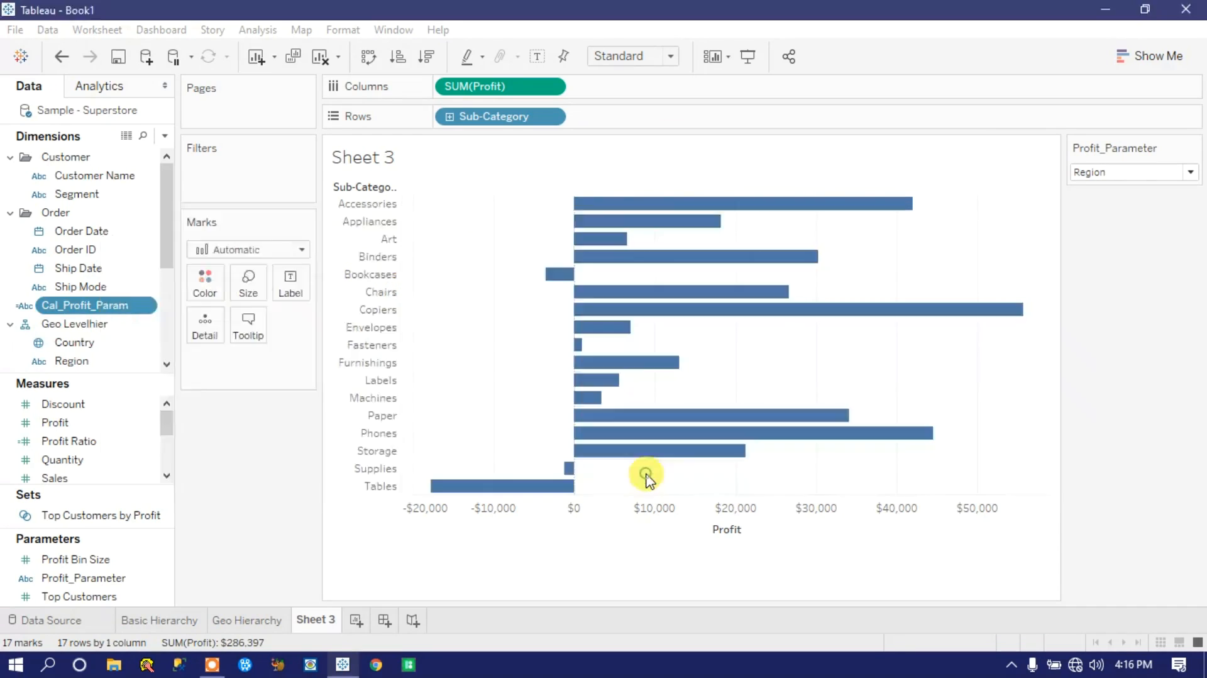
# Step: Try other Profit_Parameter values on the Sub-Category chart, ending on Segment
pyautogui.click(1114, 176)
pyautogui.click(1110, 200)
pyautogui.click(1111, 174)
pyautogui.click(1100, 217)
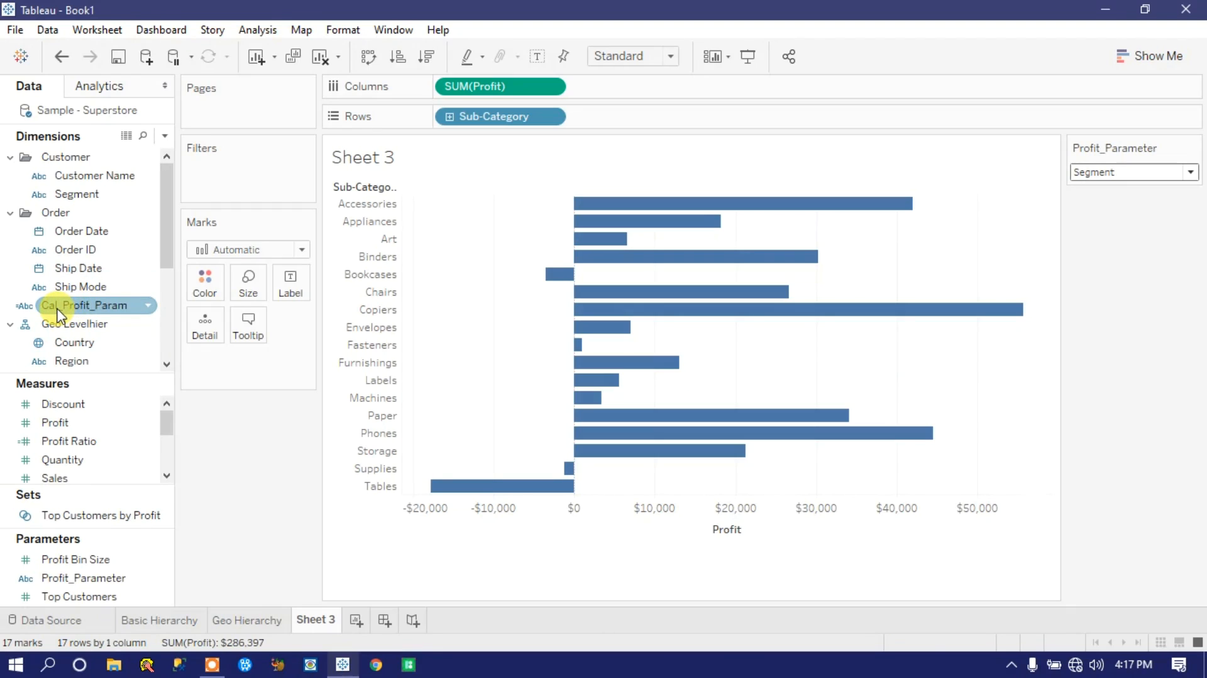
# Step: Replace Sub-Category on Rows with the Cal_Profit_Param calculated field
pyautogui.moveTo(58, 315); pyautogui.dragTo(461, 117)
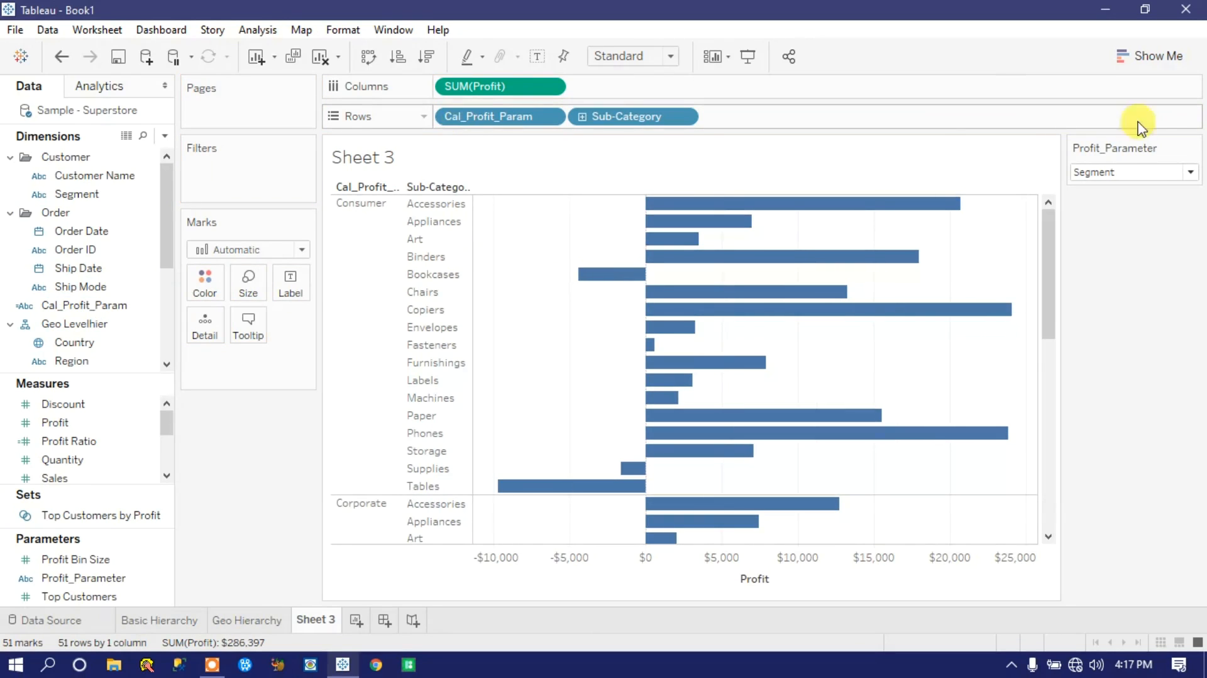
pyautogui.moveTo(617, 120); pyautogui.dragTo(660, 8)
pyautogui.click(486, 119)
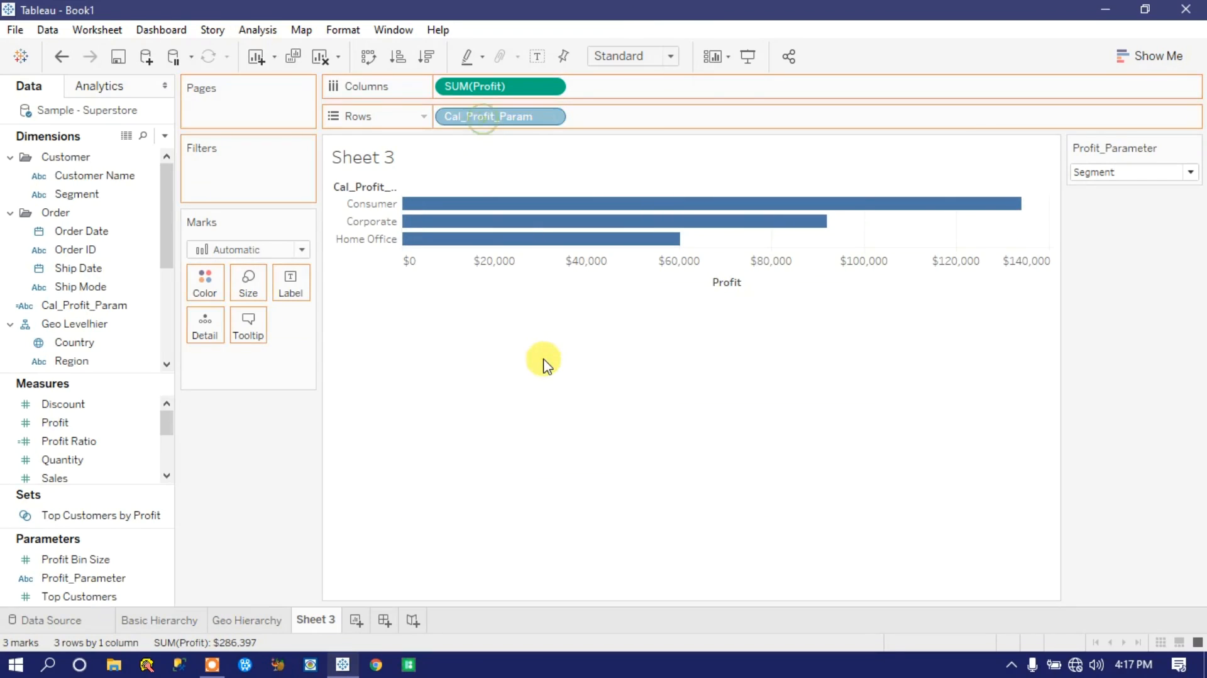
pyautogui.moveTo(544, 365); pyautogui.dragTo(546, 359)
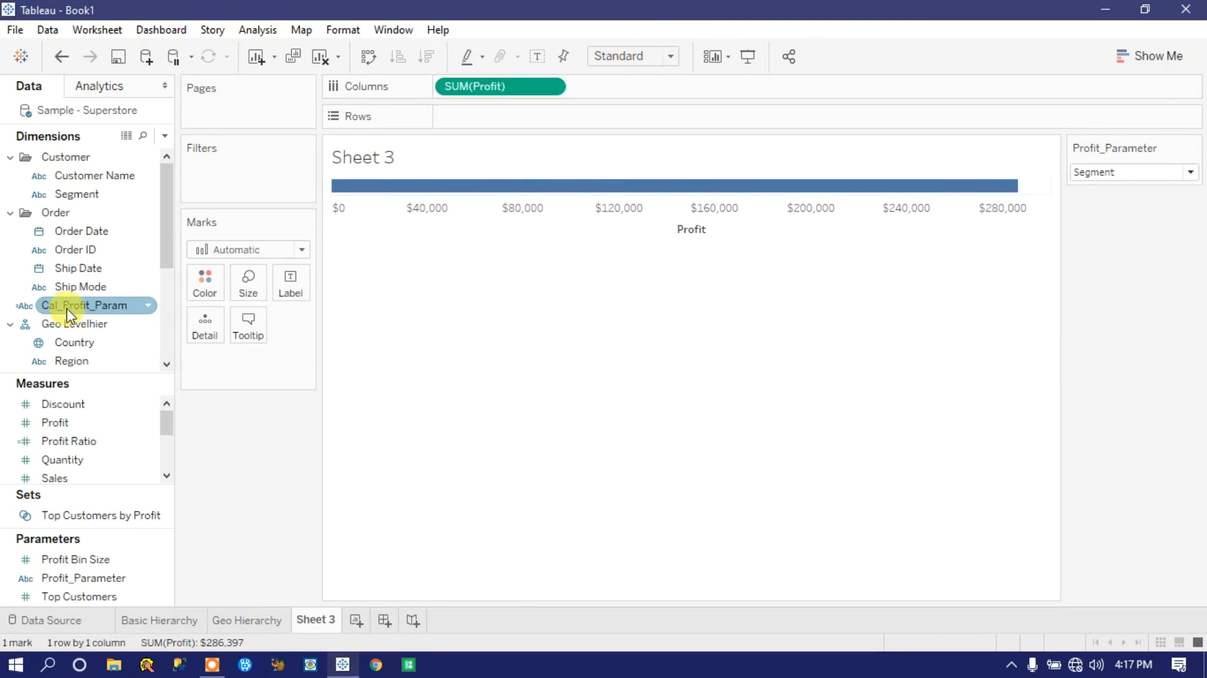
pyautogui.moveTo(61, 312); pyautogui.dragTo(481, 118)
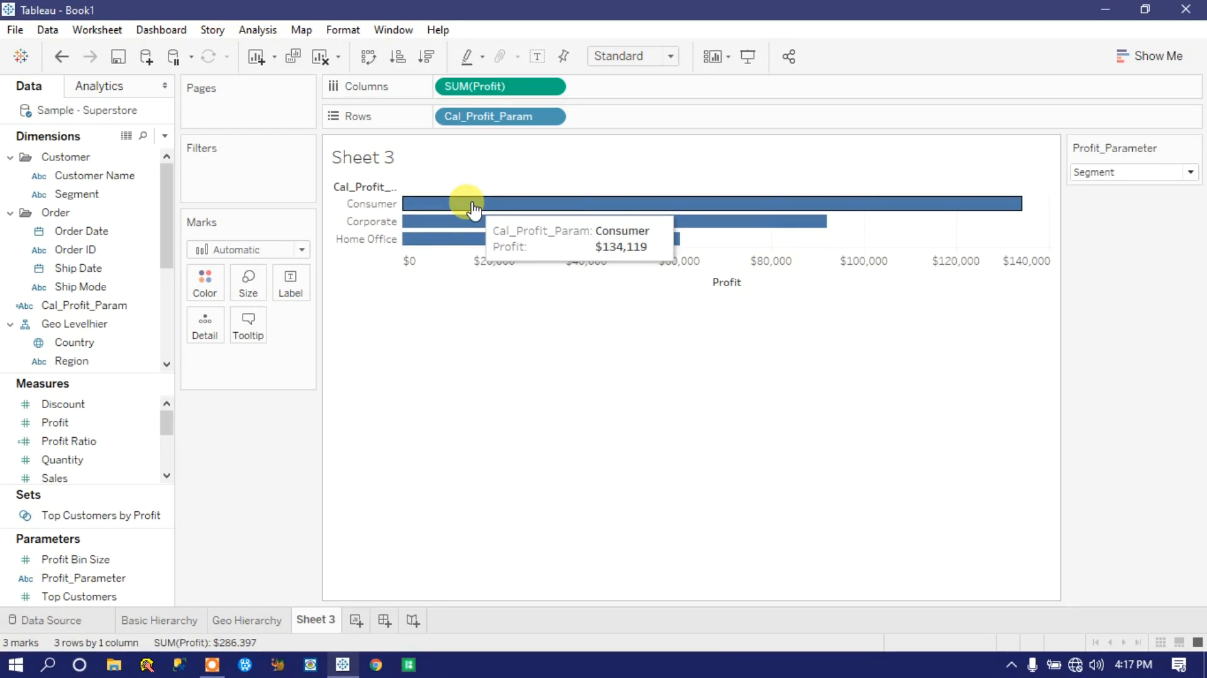
# Step: Switch Profit_Parameter through Sub Category, Category, Region and Segment to check how the profit chart responds
pyautogui.click(1102, 174)
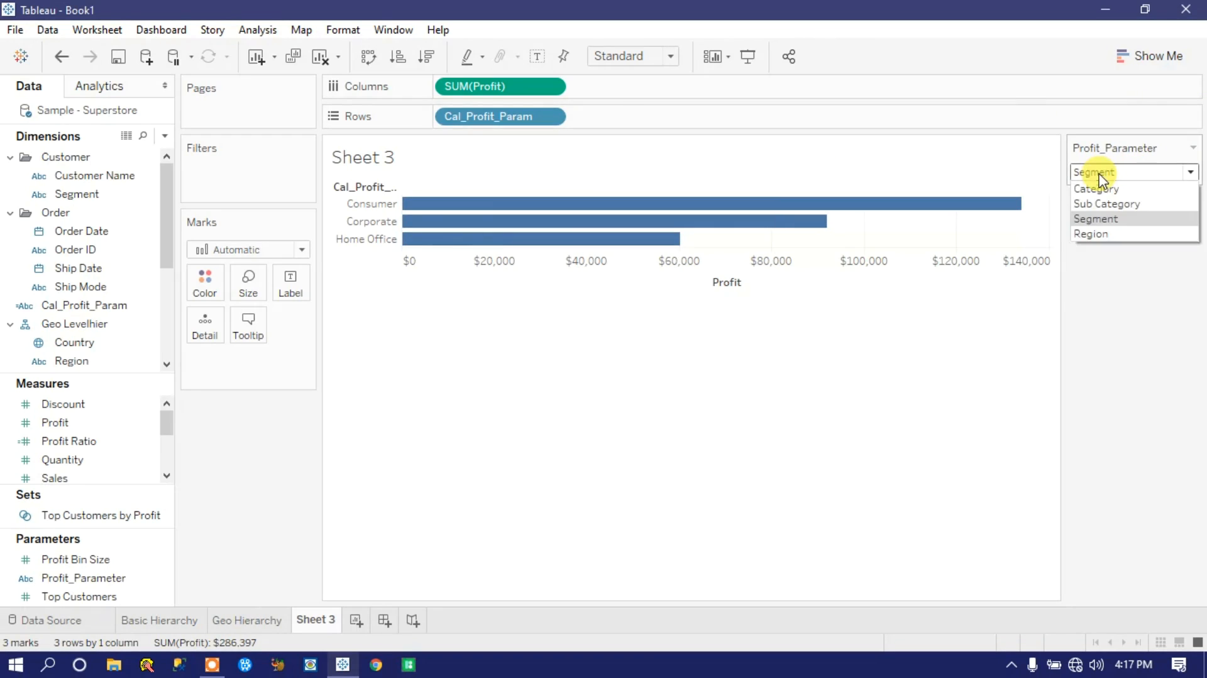
pyautogui.click(1117, 203)
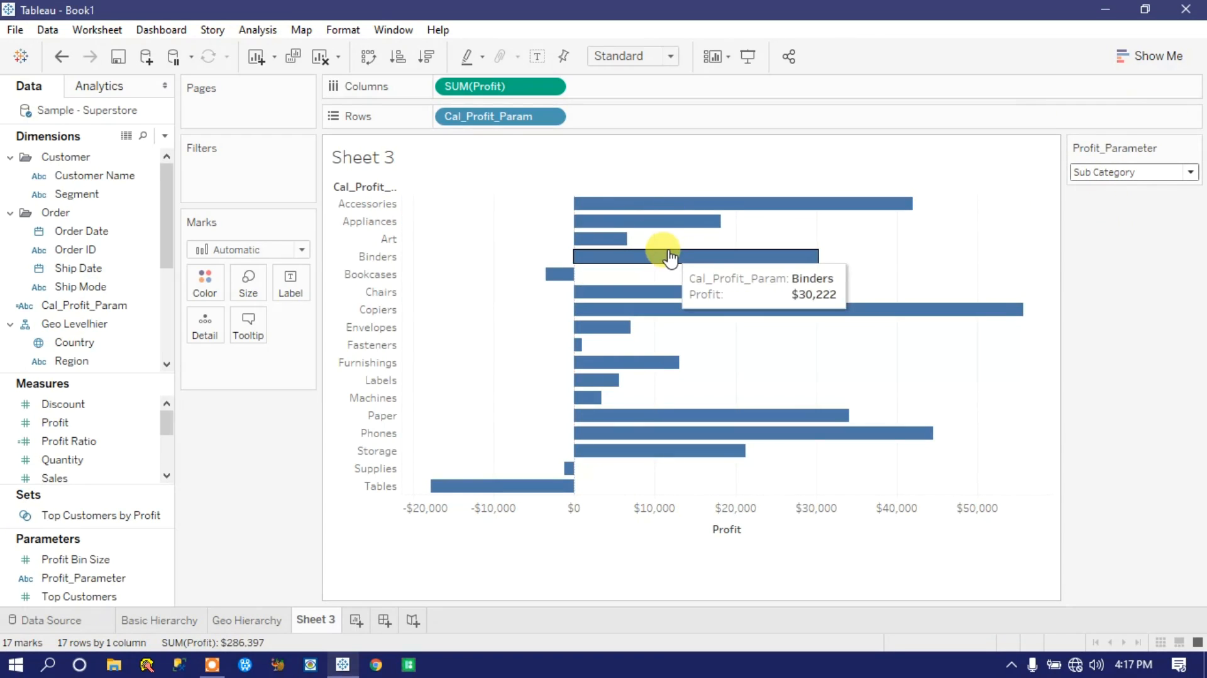
pyautogui.click(1104, 173)
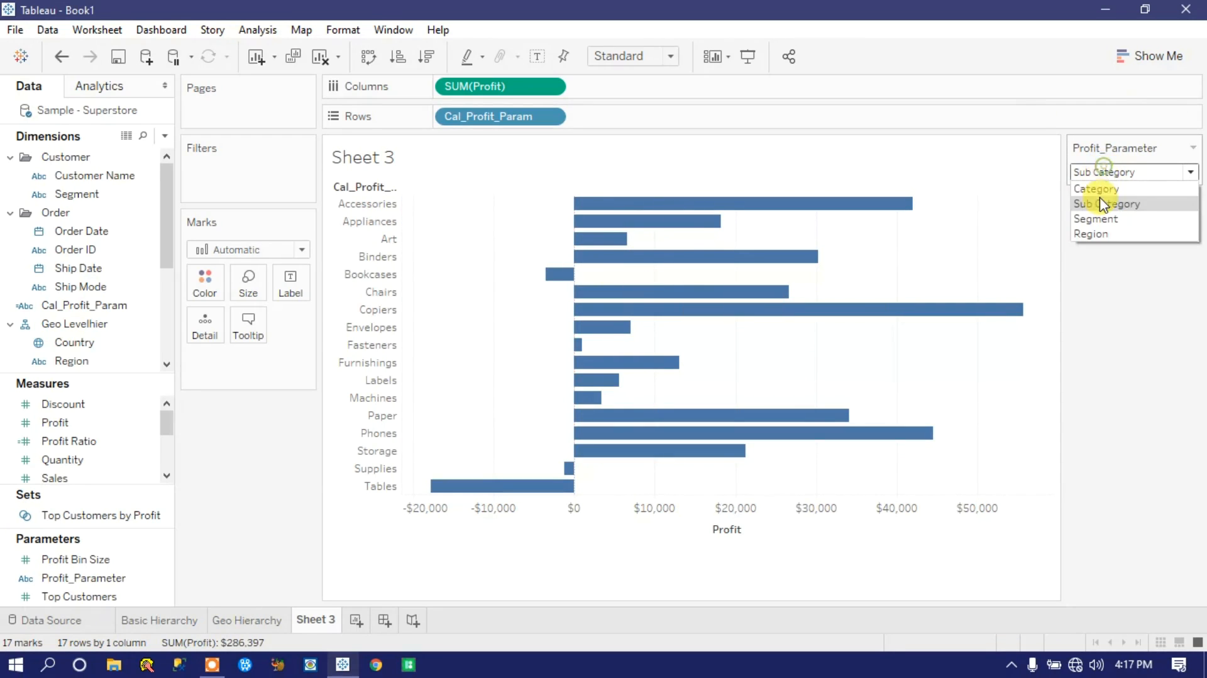
pyautogui.click(1101, 192)
pyautogui.click(1126, 173)
pyautogui.click(1091, 232)
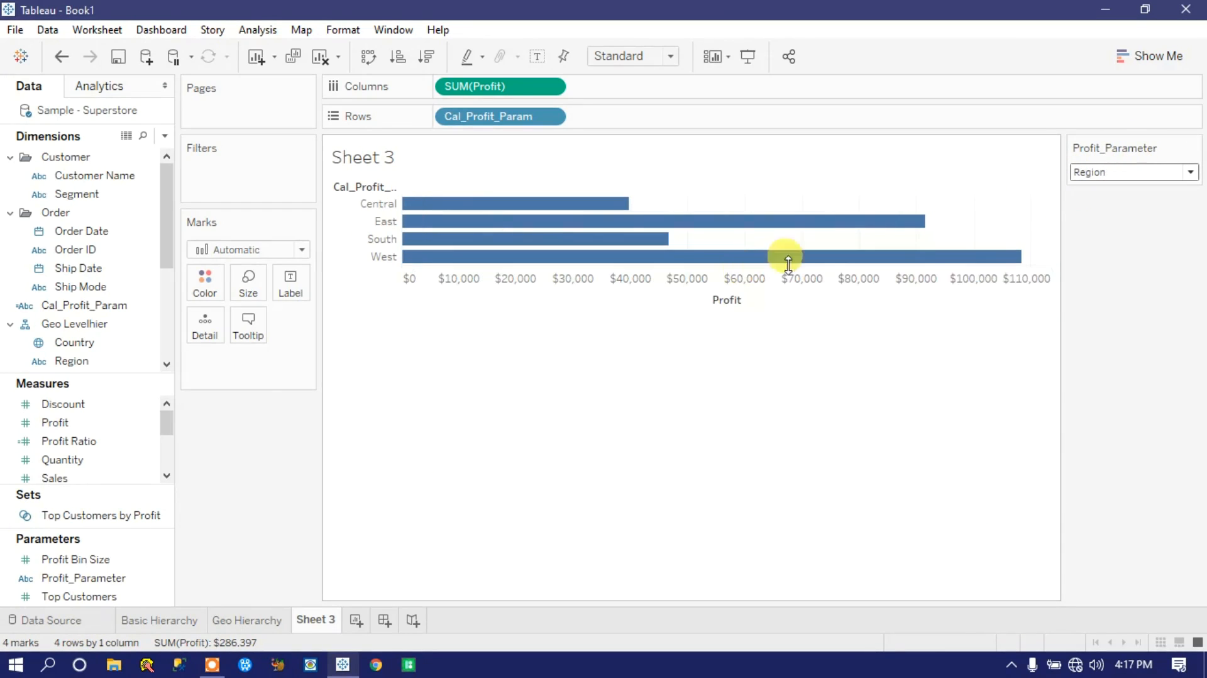
pyautogui.click(1077, 176)
pyautogui.click(1105, 219)
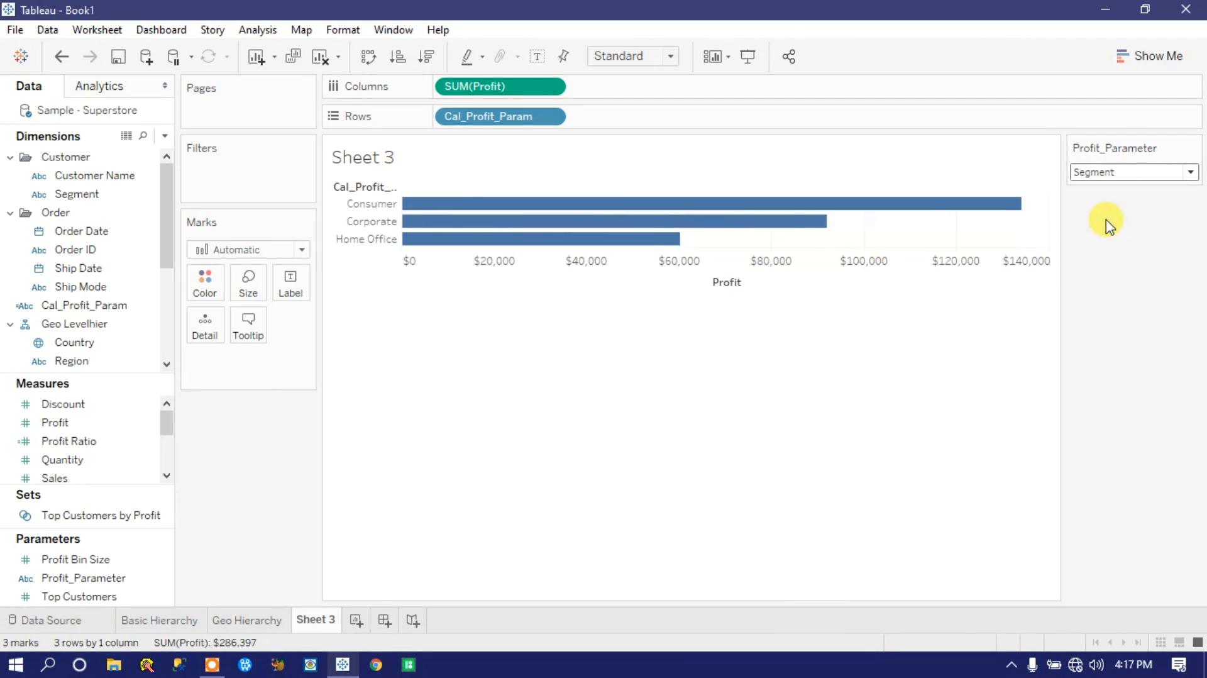
# Step: Replace the Sheet 3 title text with "Profit by" followed by the inserted Parameters.Profit_Parameter value
pyautogui.doubleClick(445, 164)
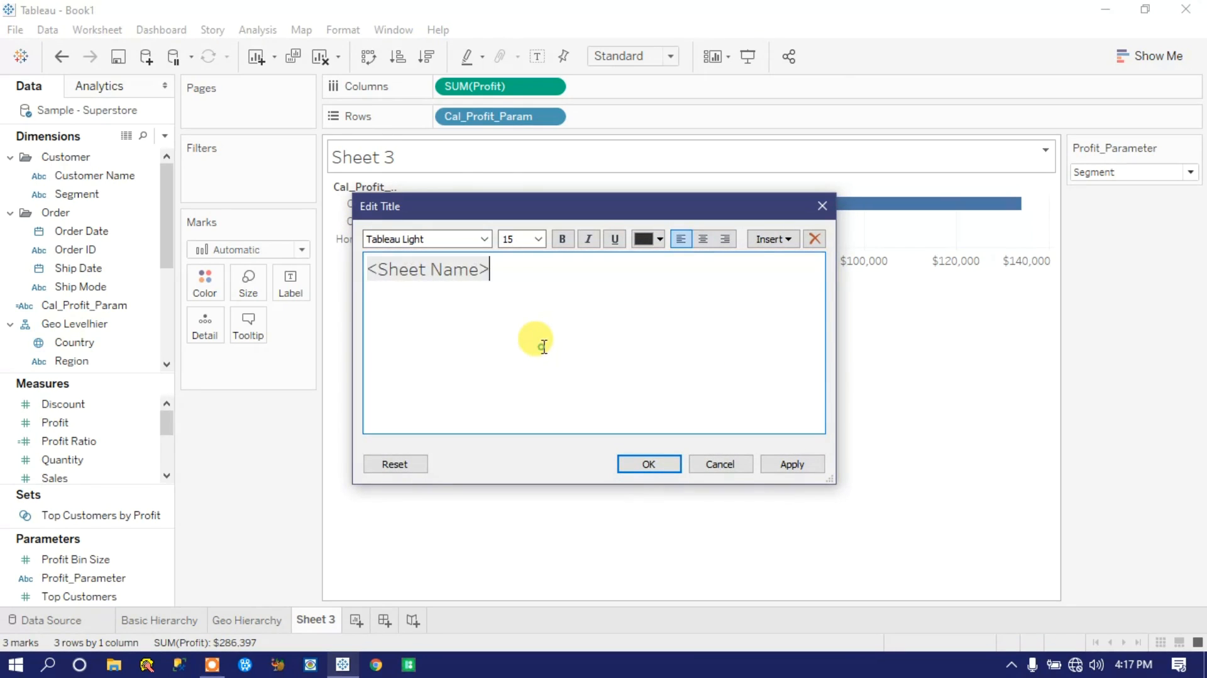
pyautogui.hotkey('ctrl', 'a')
pyautogui.write('Profit by')
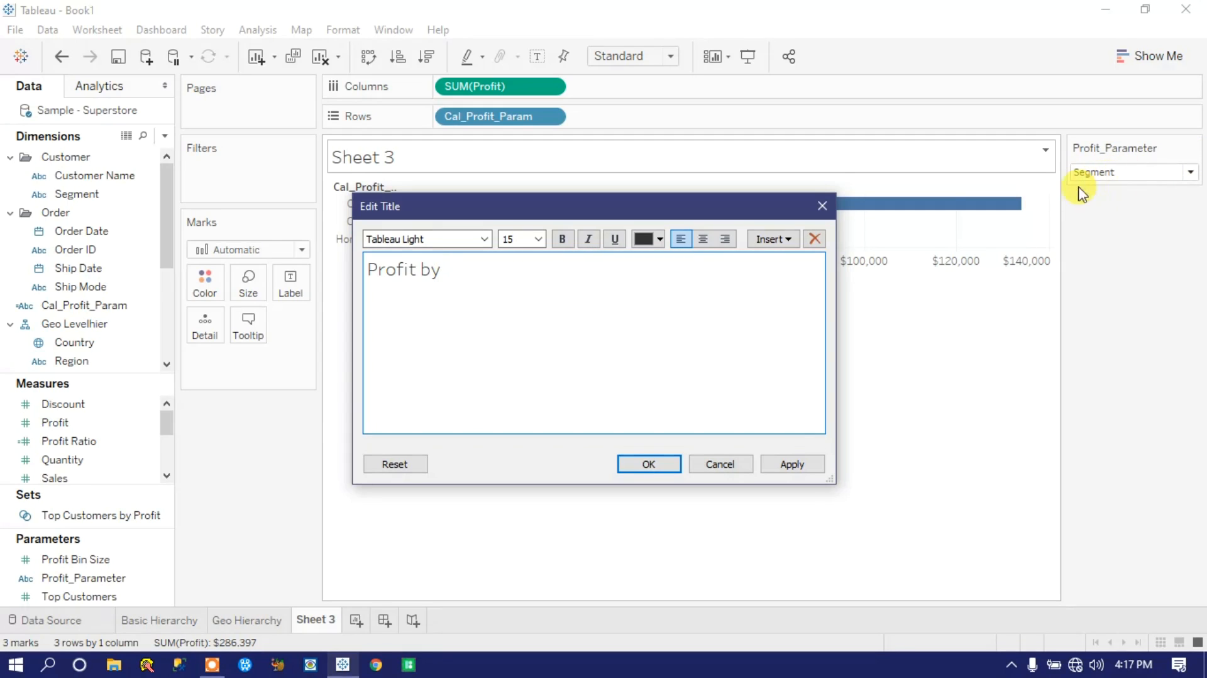
pyautogui.click(791, 240)
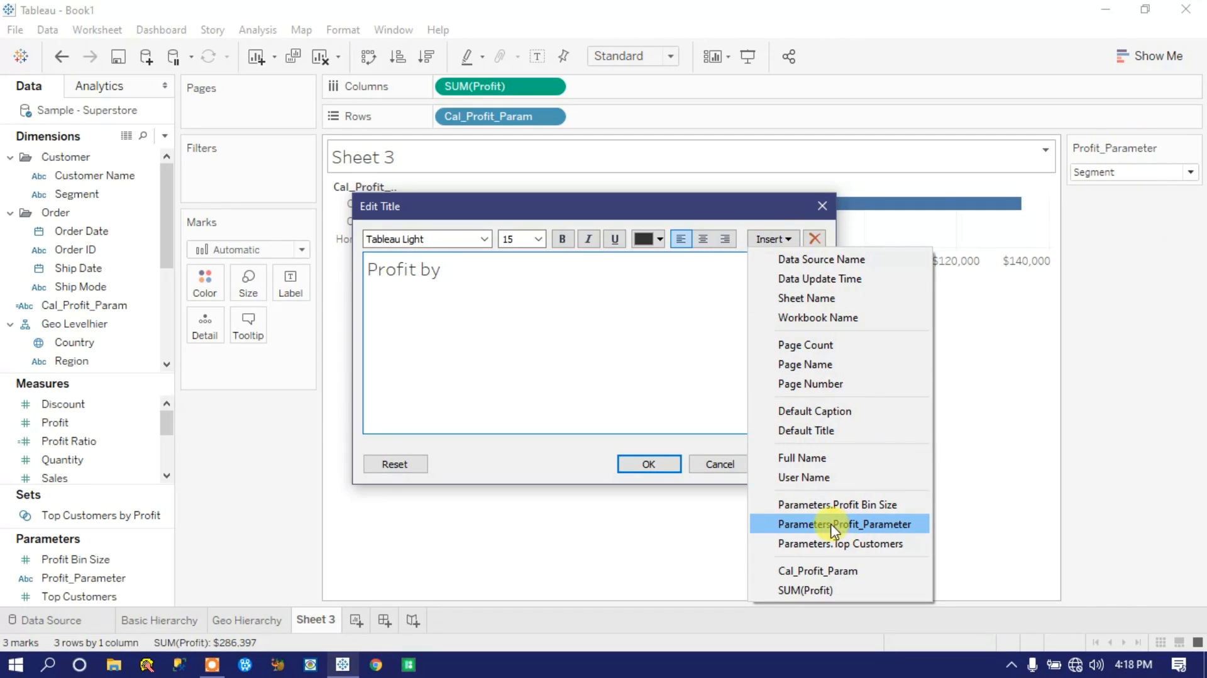
pyautogui.click(811, 526)
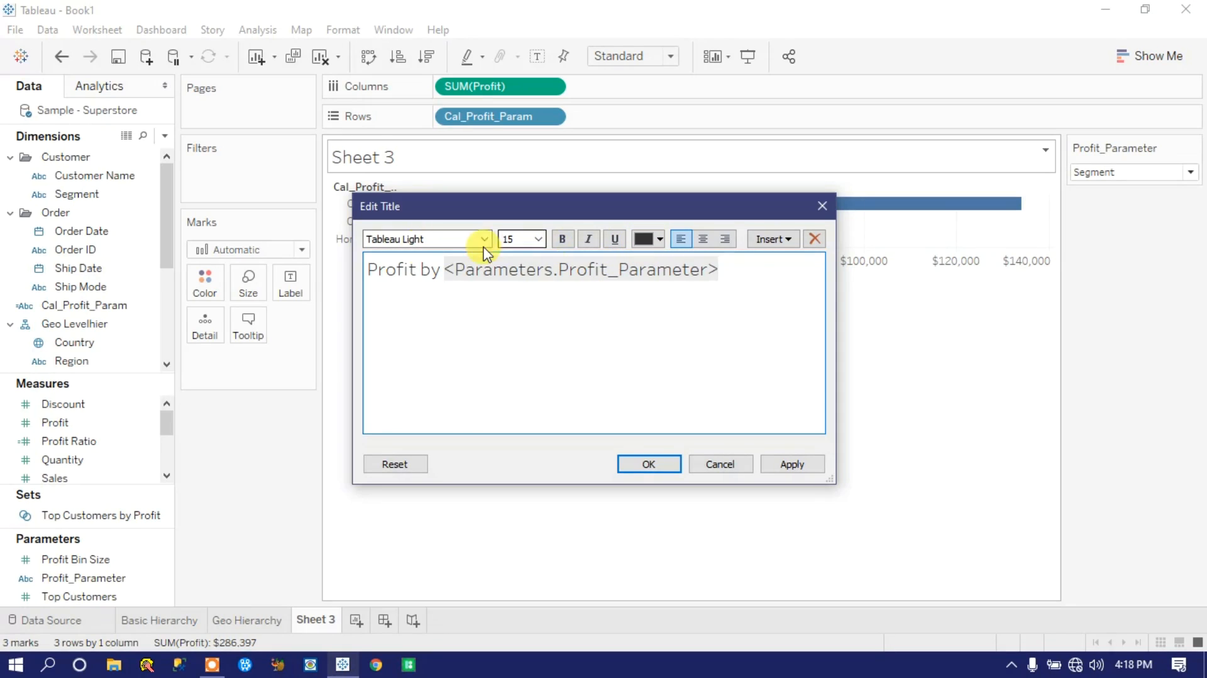
# Step: Format the title's "Profit by" text as 14 pt bold in dark blue
pyautogui.doubleClick(429, 271)
pyautogui.moveTo(414, 271); pyautogui.dragTo(374, 270)
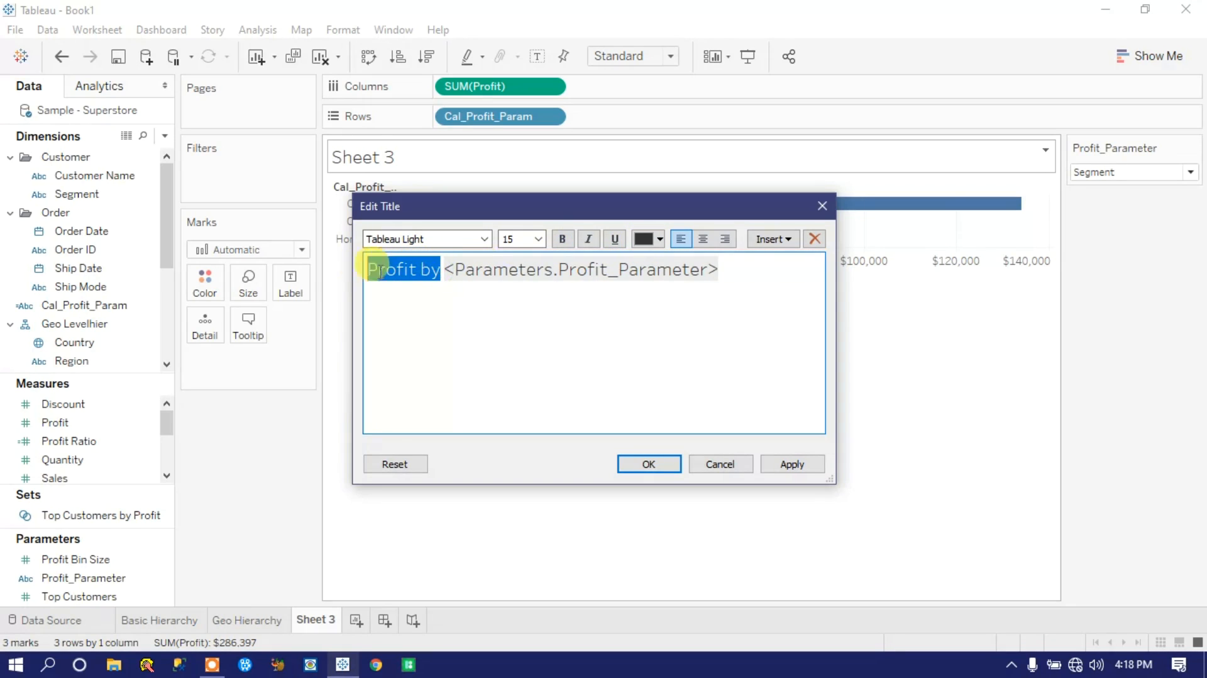
pyautogui.click(537, 238)
pyautogui.click(515, 312)
pyautogui.click(563, 239)
pyautogui.click(660, 239)
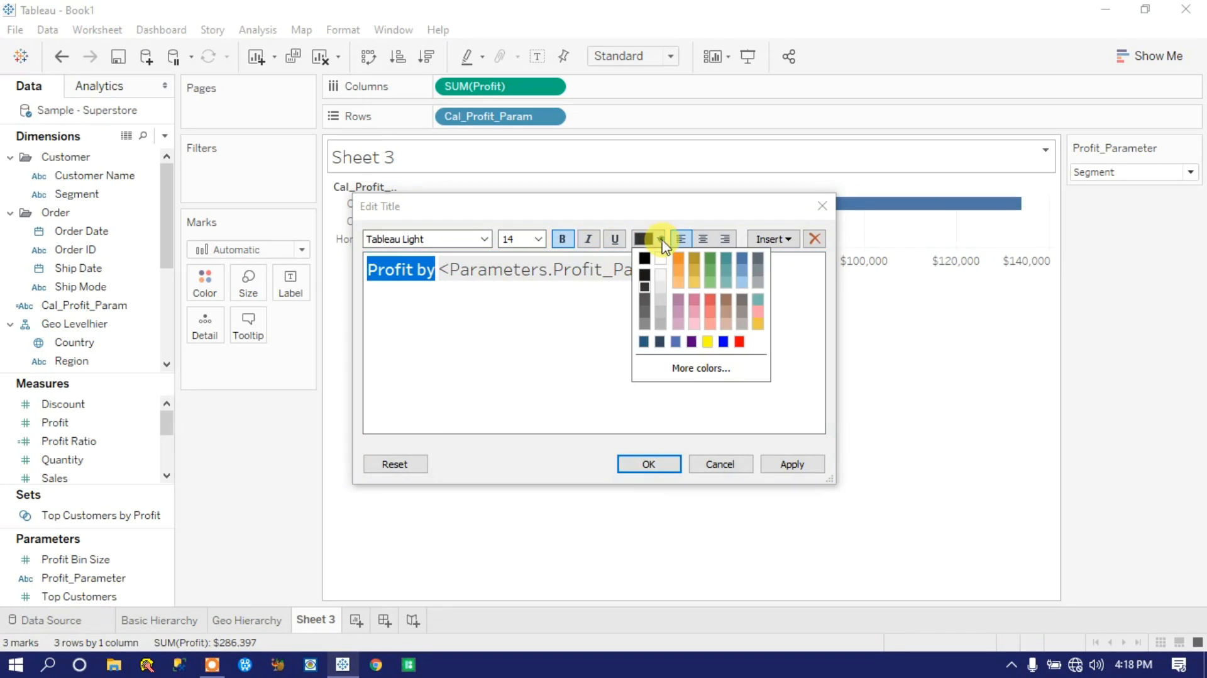
pyautogui.click(645, 341)
# Step: Format the title's Profit_Parameter placeholder as 12 pt bold in dark slate blue and apply the title
pyautogui.moveTo(614, 270); pyautogui.dragTo(673, 270)
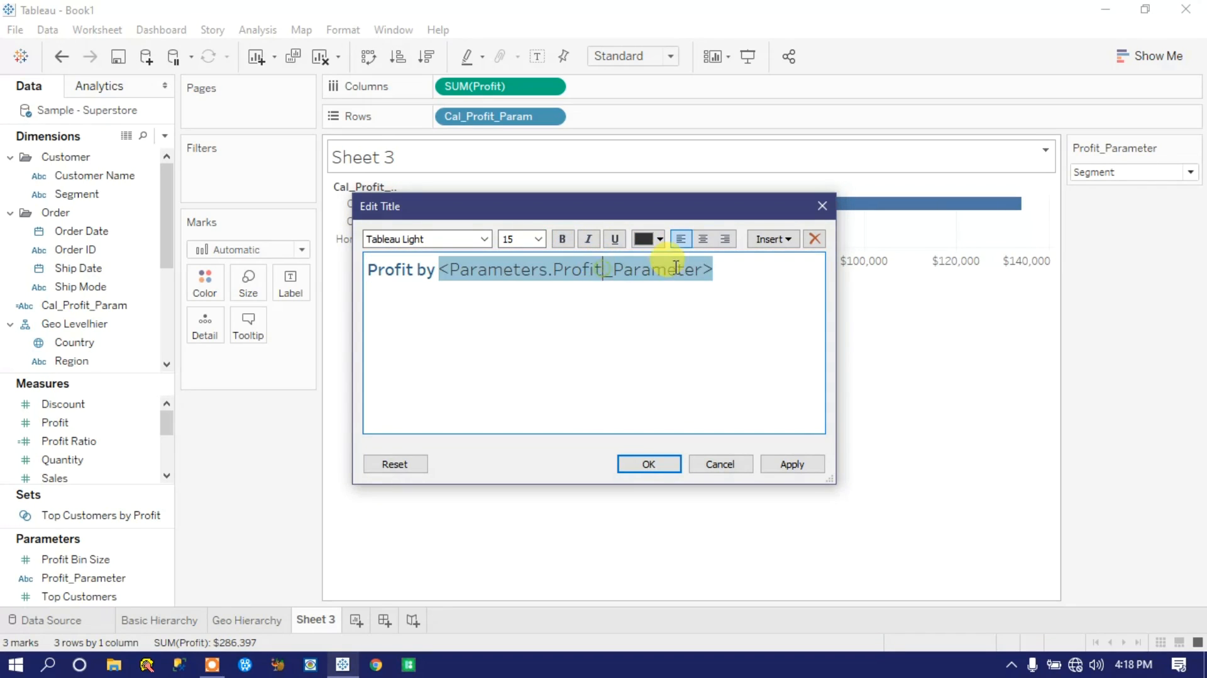
pyautogui.click(642, 242)
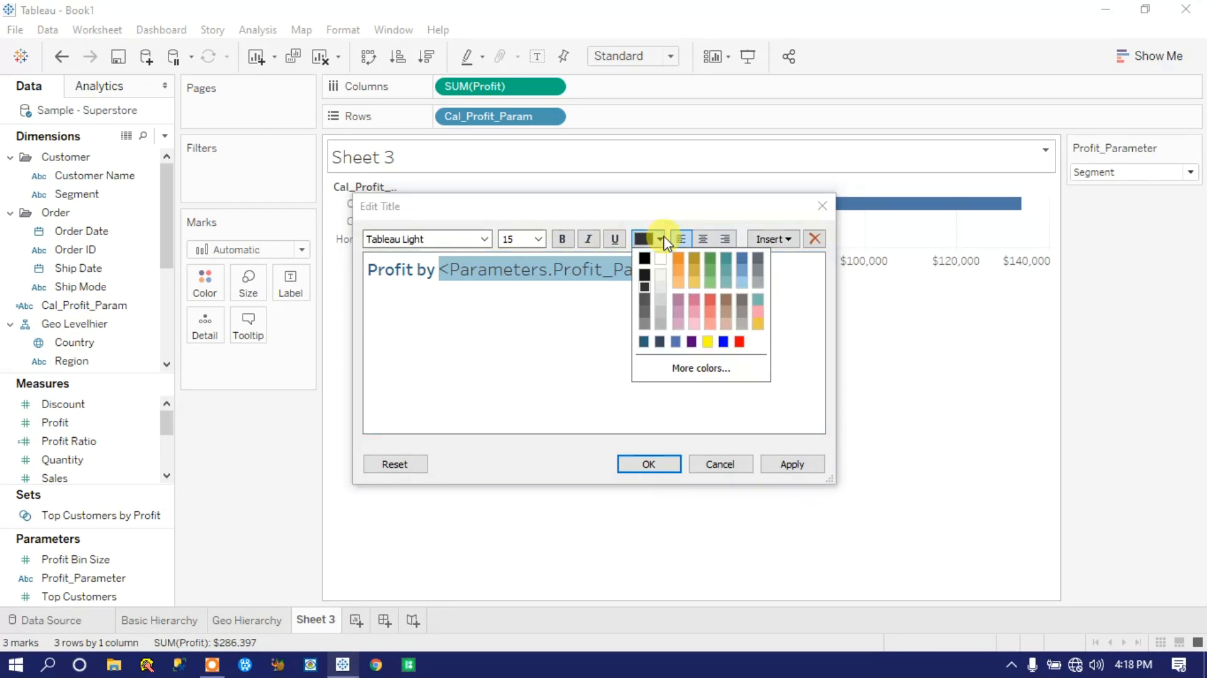
pyautogui.click(665, 344)
pyautogui.click(562, 244)
pyautogui.click(535, 240)
pyautogui.click(514, 297)
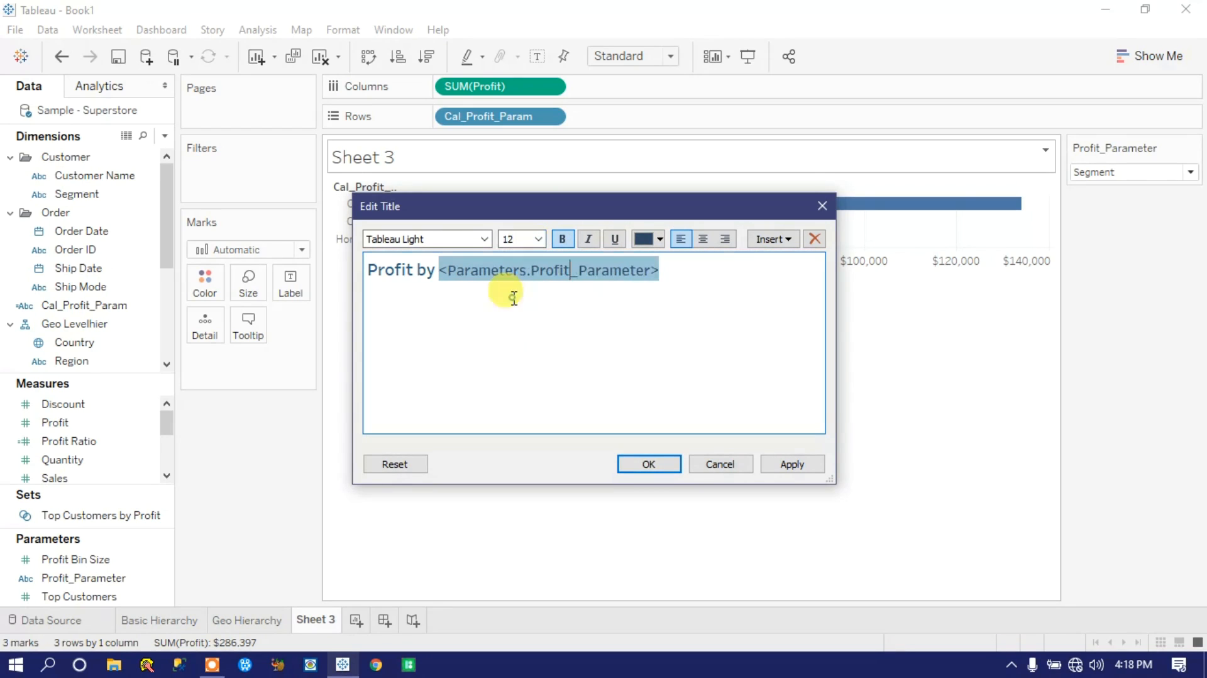
pyautogui.click(793, 456)
pyautogui.click(649, 464)
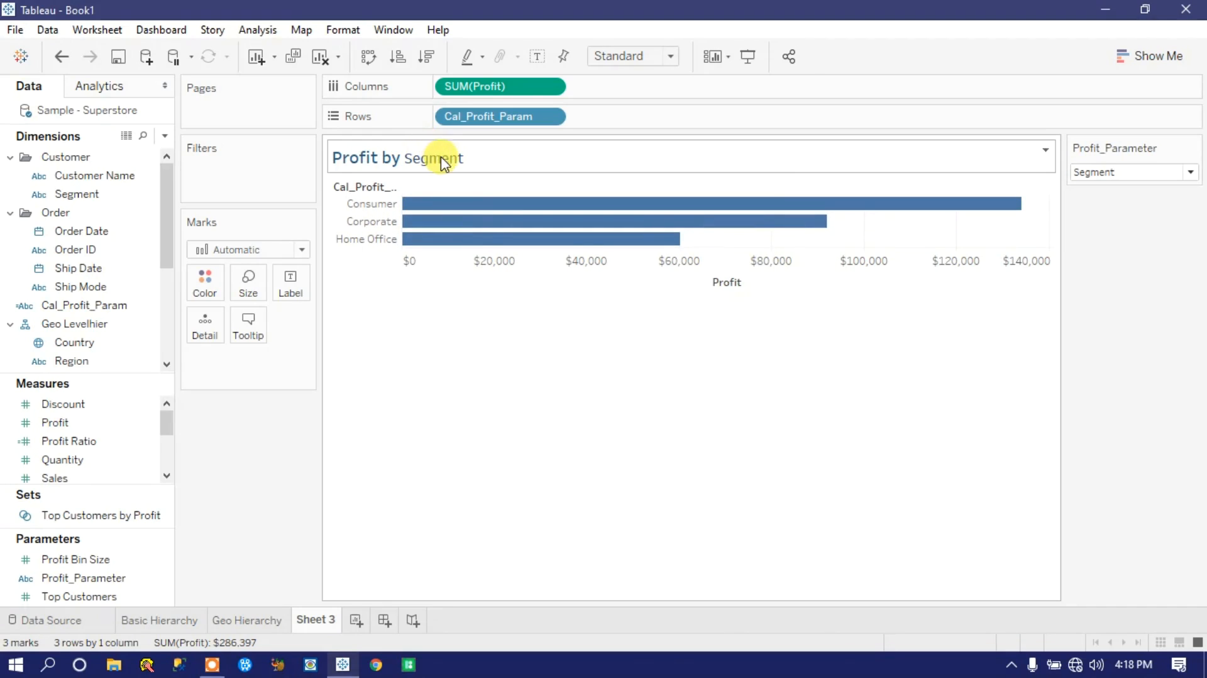
# Step: Set Profit_Parameter to Sub Category and finally Category to check the chart's dynamic title
pyautogui.click(1113, 172)
pyautogui.click(1110, 204)
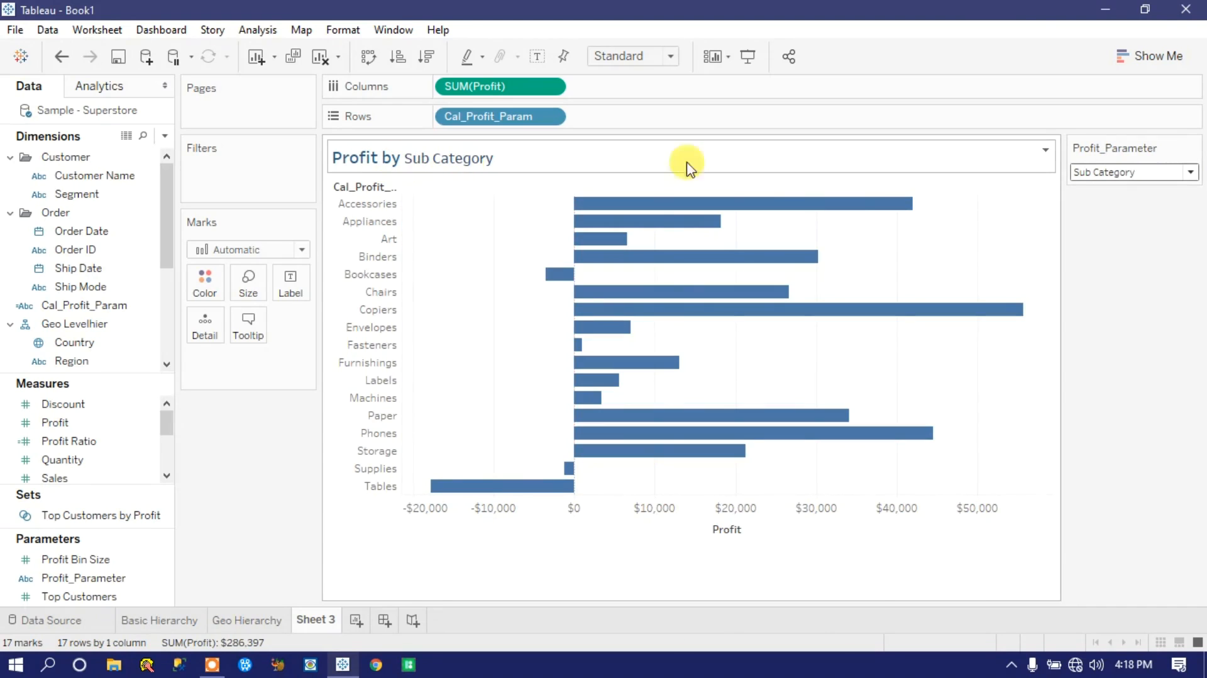
pyautogui.click(1105, 175)
pyautogui.click(1106, 183)
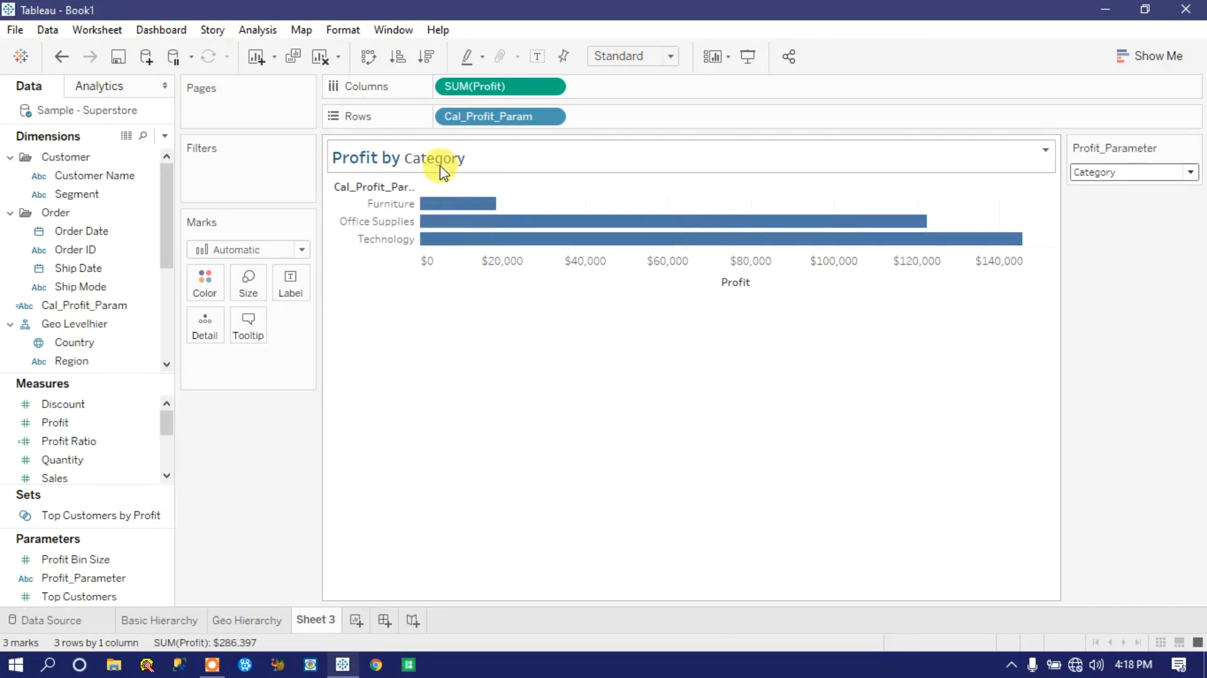
# Step: Center the sheet title and apply the change
pyautogui.doubleClick(423, 155)
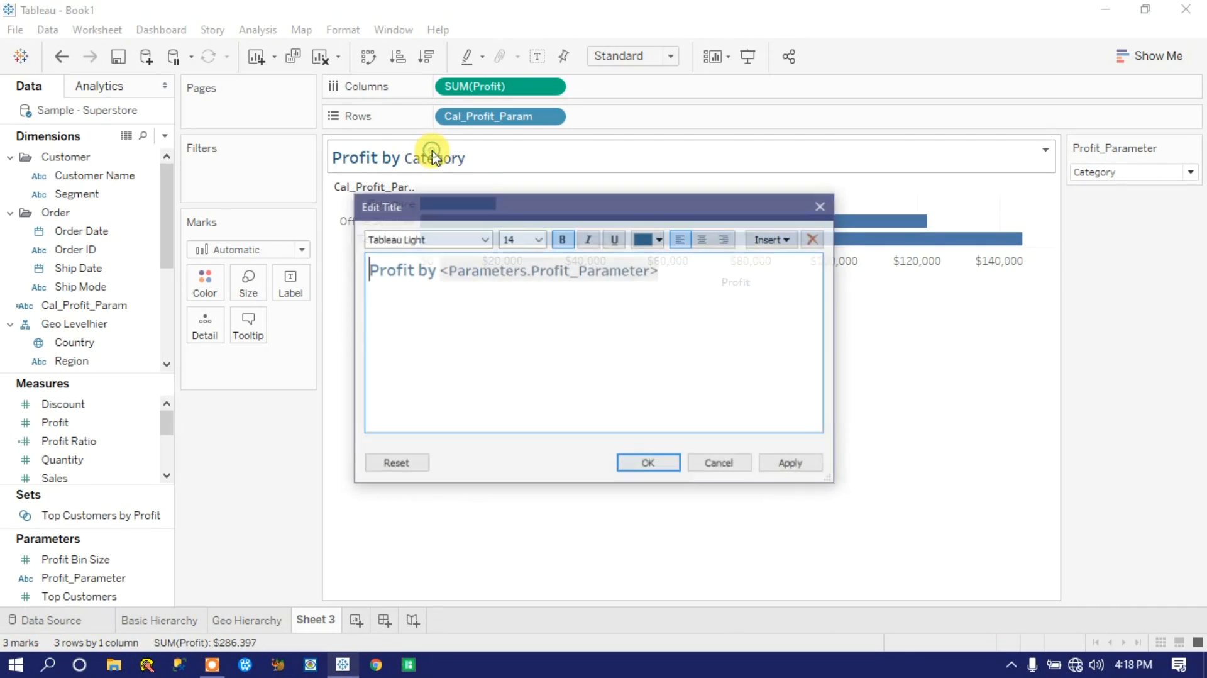
pyautogui.click(705, 240)
pyautogui.click(780, 466)
pyautogui.click(648, 464)
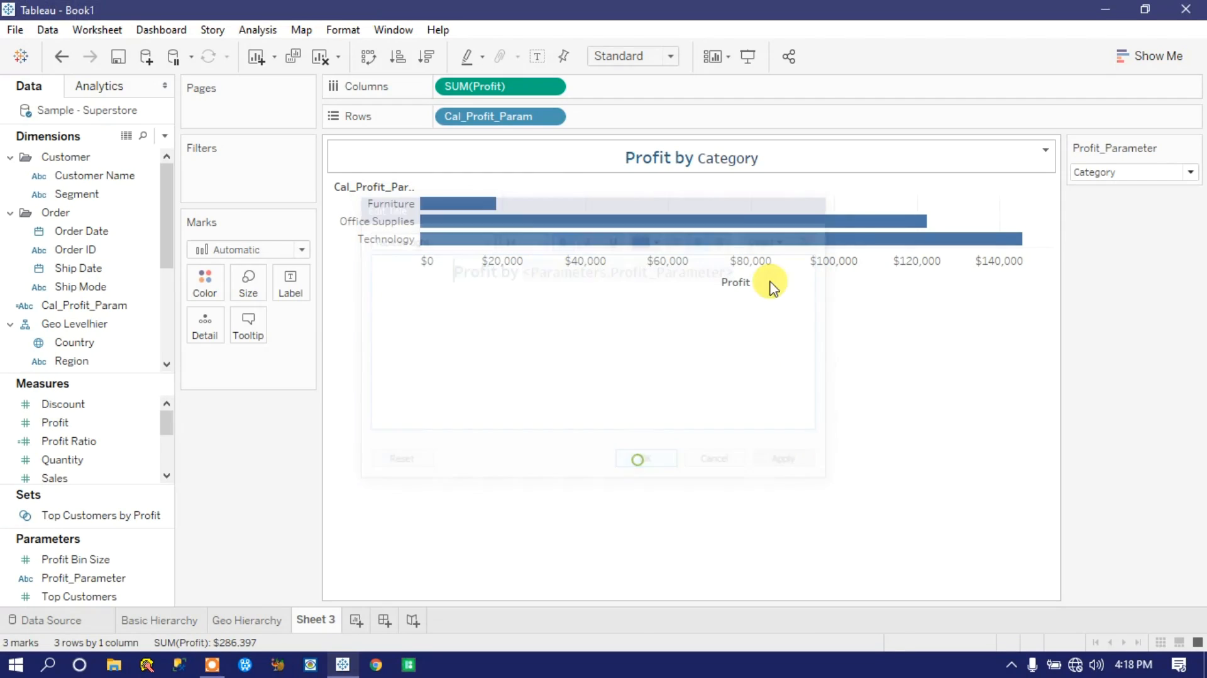
# Step: Set Profit_Parameter to Sub Category and recolour the profit bars dark blue
pyautogui.click(1091, 173)
pyautogui.click(1095, 202)
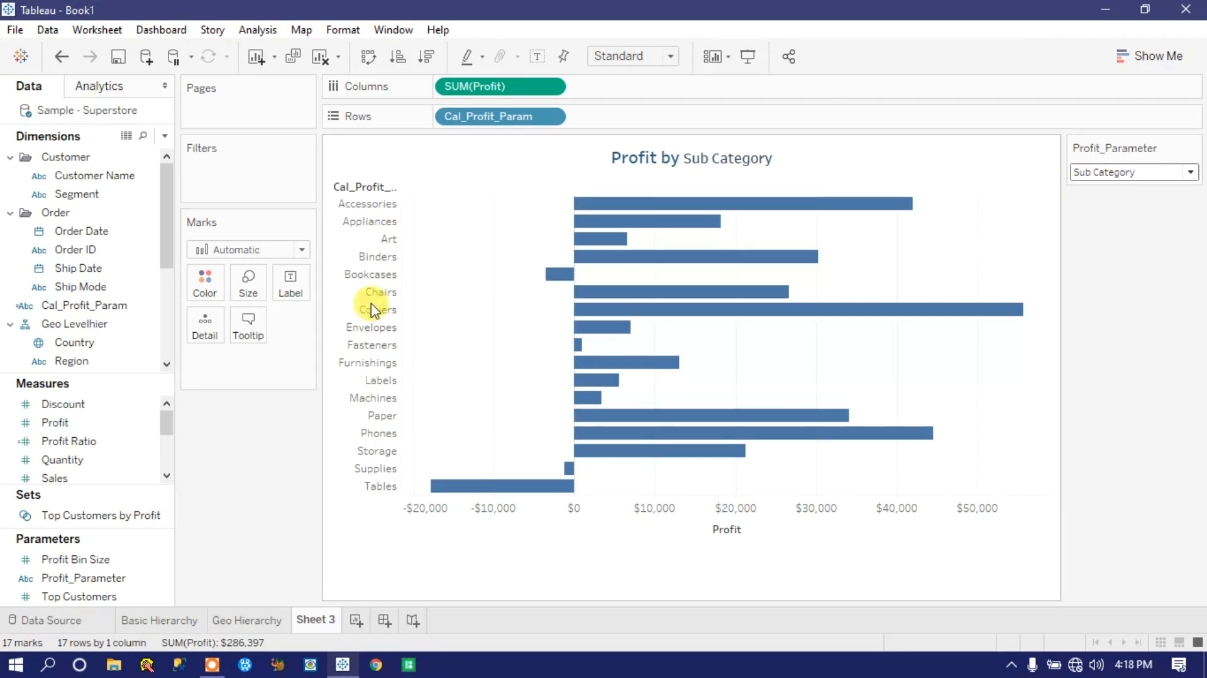
pyautogui.click(202, 283)
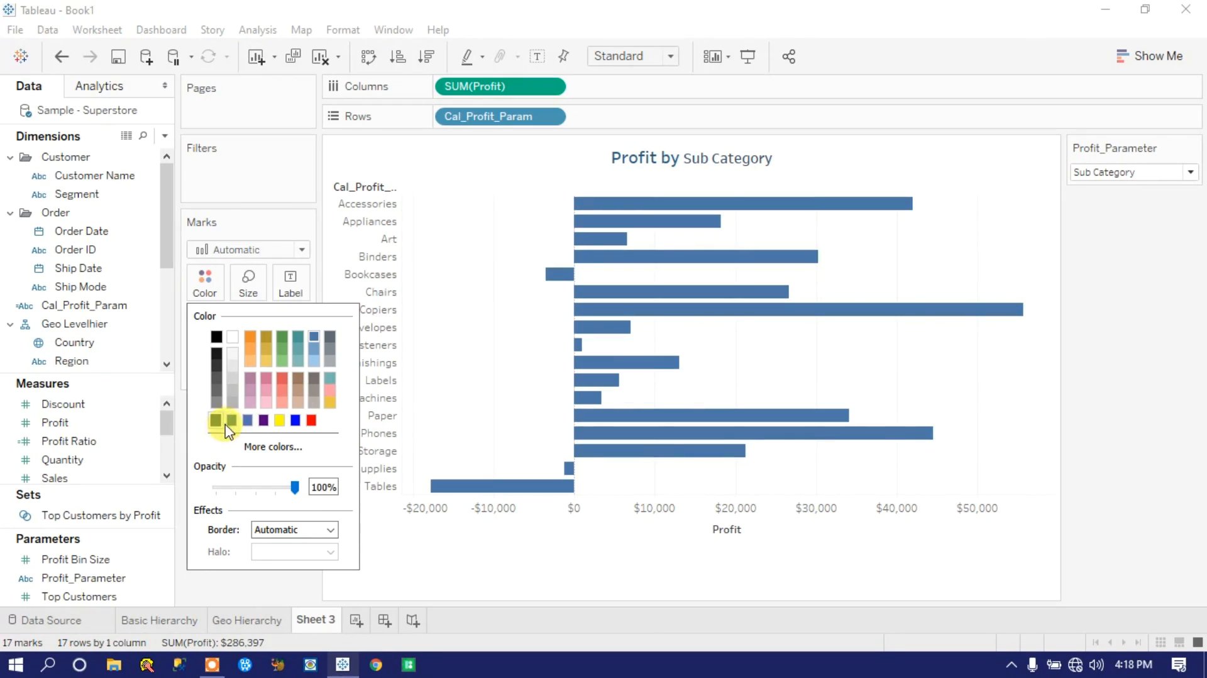
pyautogui.click(228, 420)
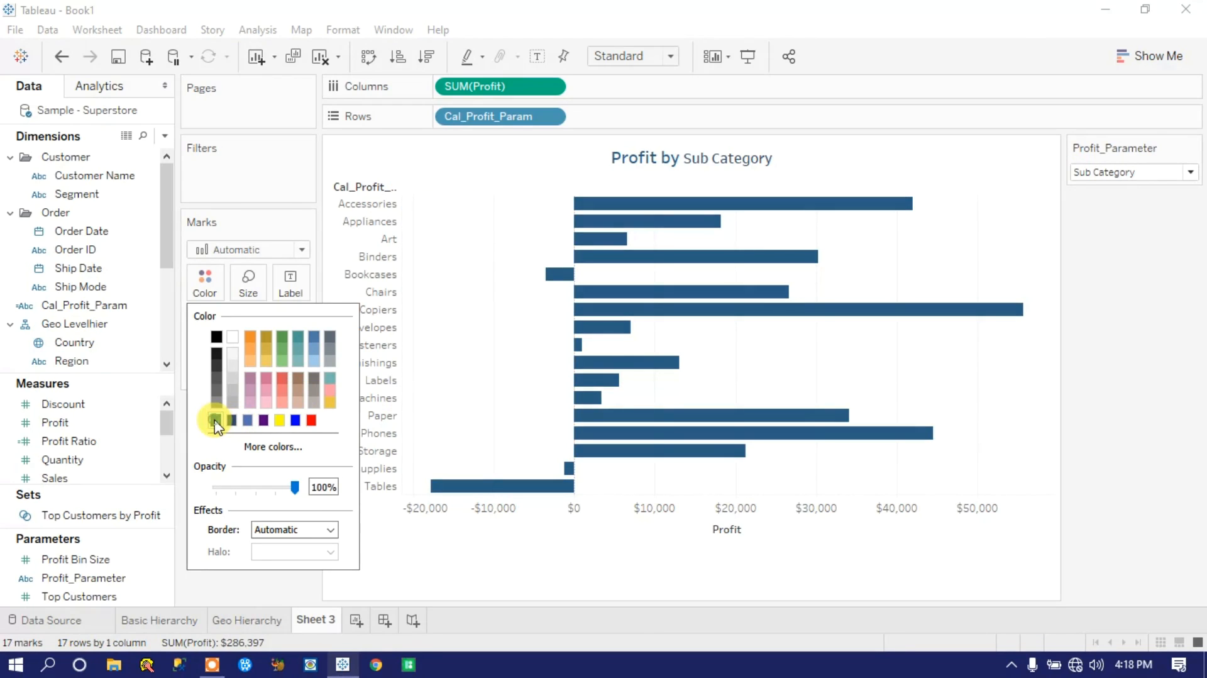
pyautogui.click(233, 421)
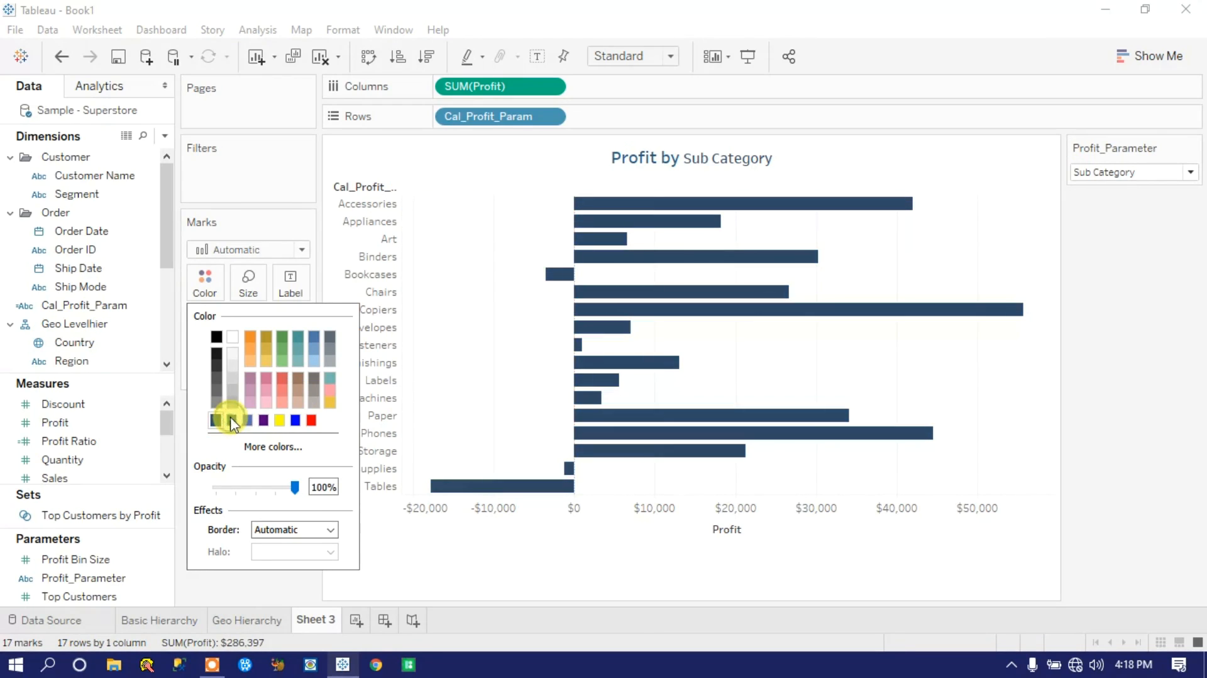
pyautogui.click(214, 421)
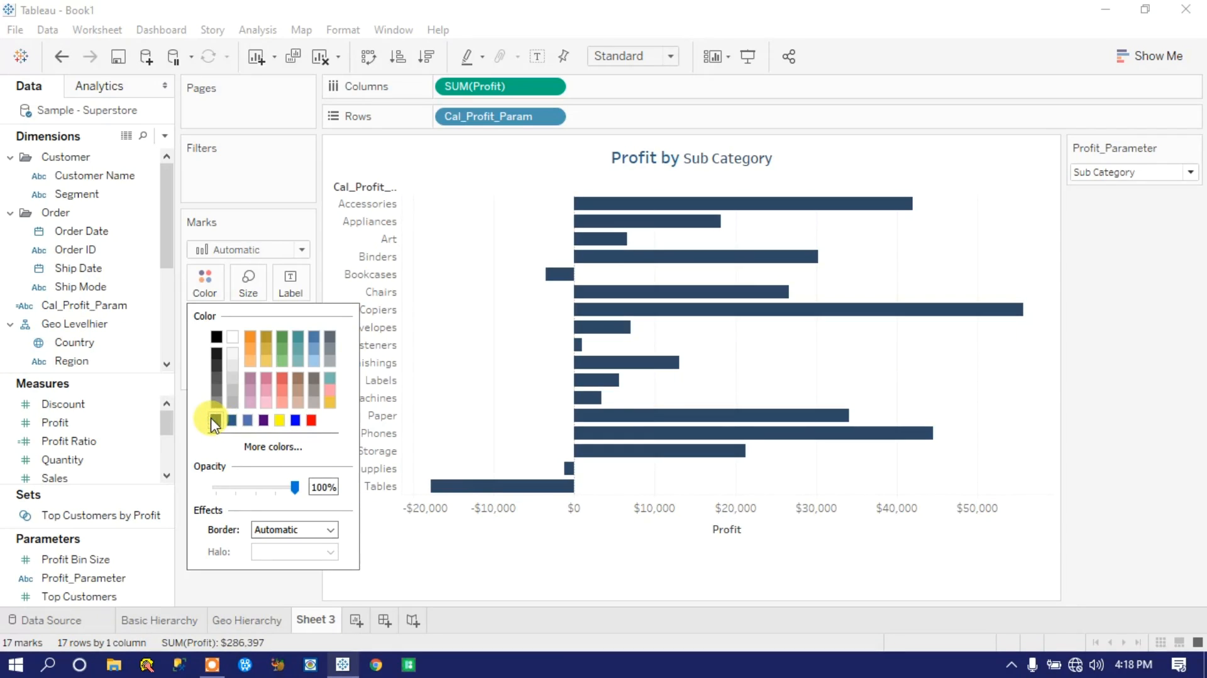
pyautogui.click(571, 580)
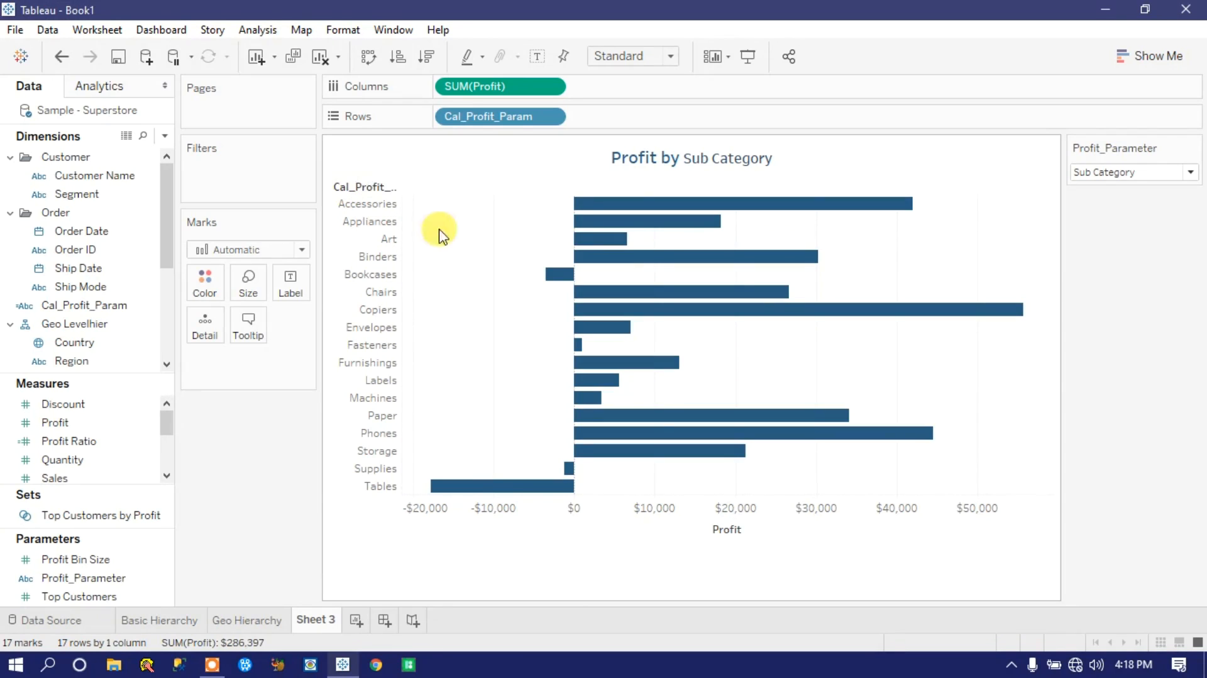
# Step: Hide the field labels for rows so the Cal_Profit_Param heading is removed from the chart
pyautogui.rightClick(356, 188)
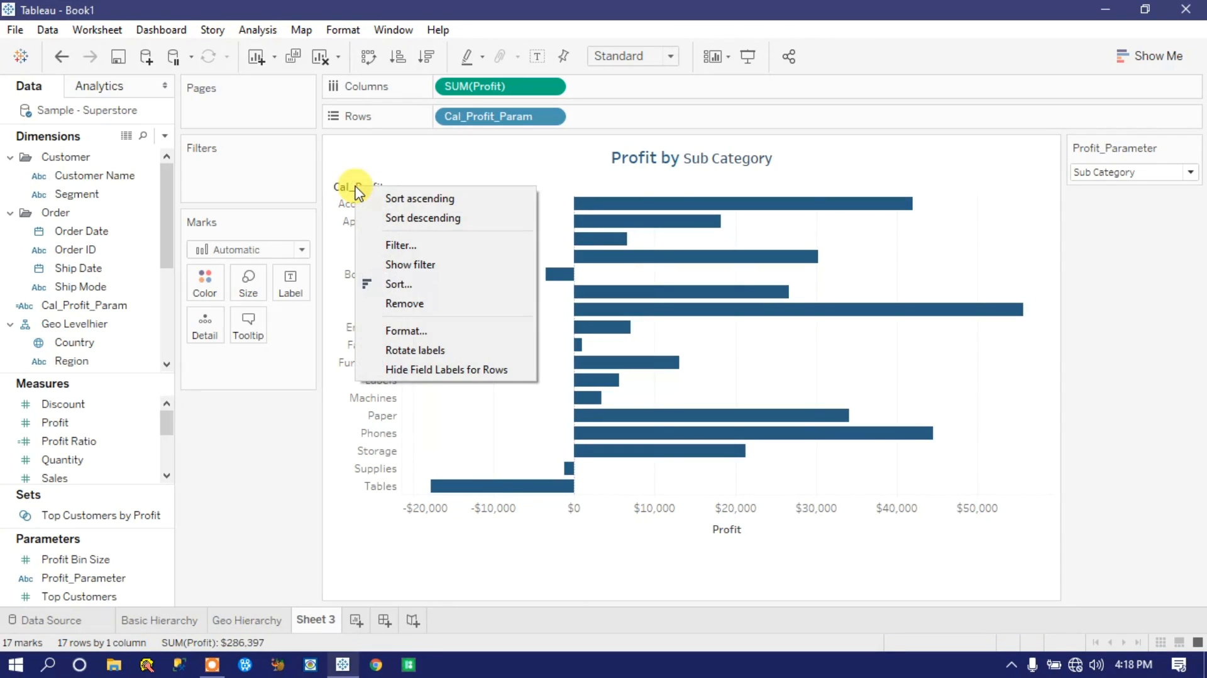
pyautogui.click(344, 192)
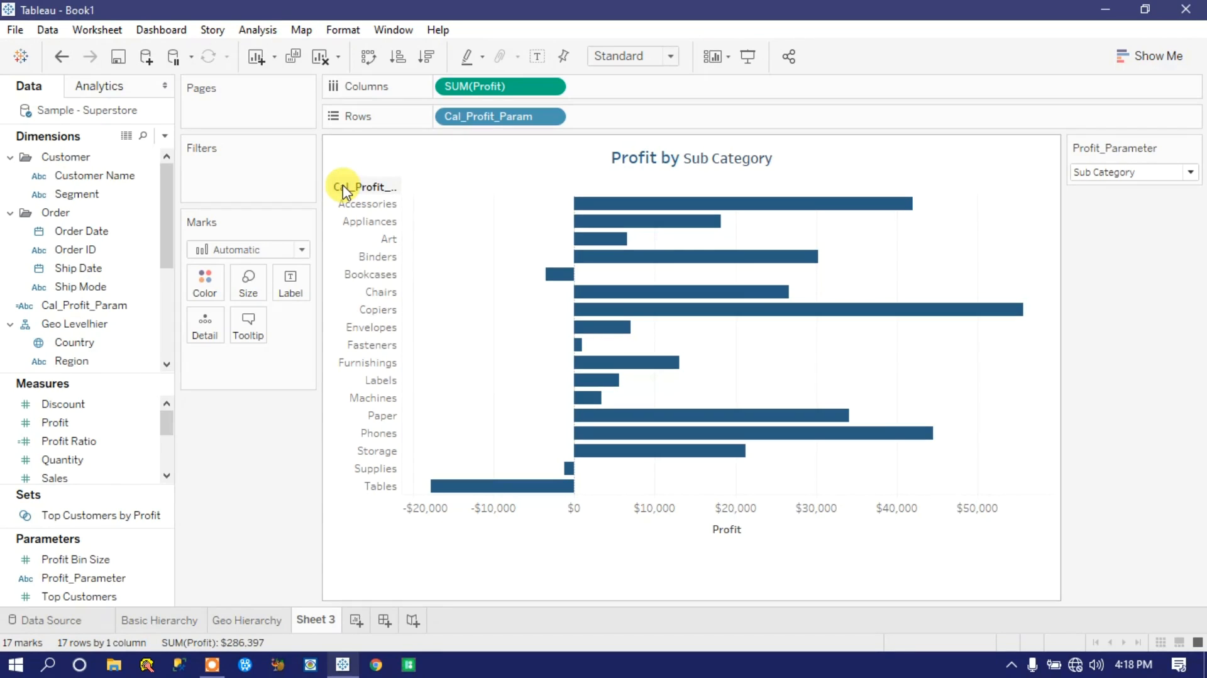
pyautogui.rightClick(344, 191)
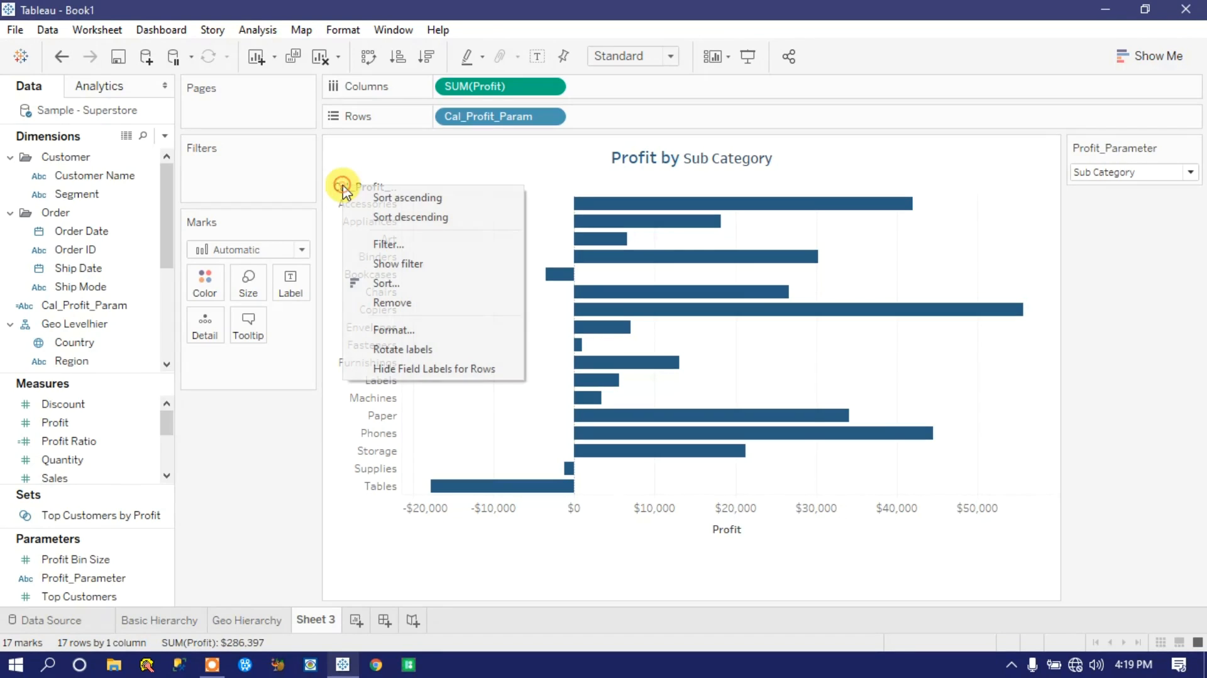
pyautogui.click(465, 368)
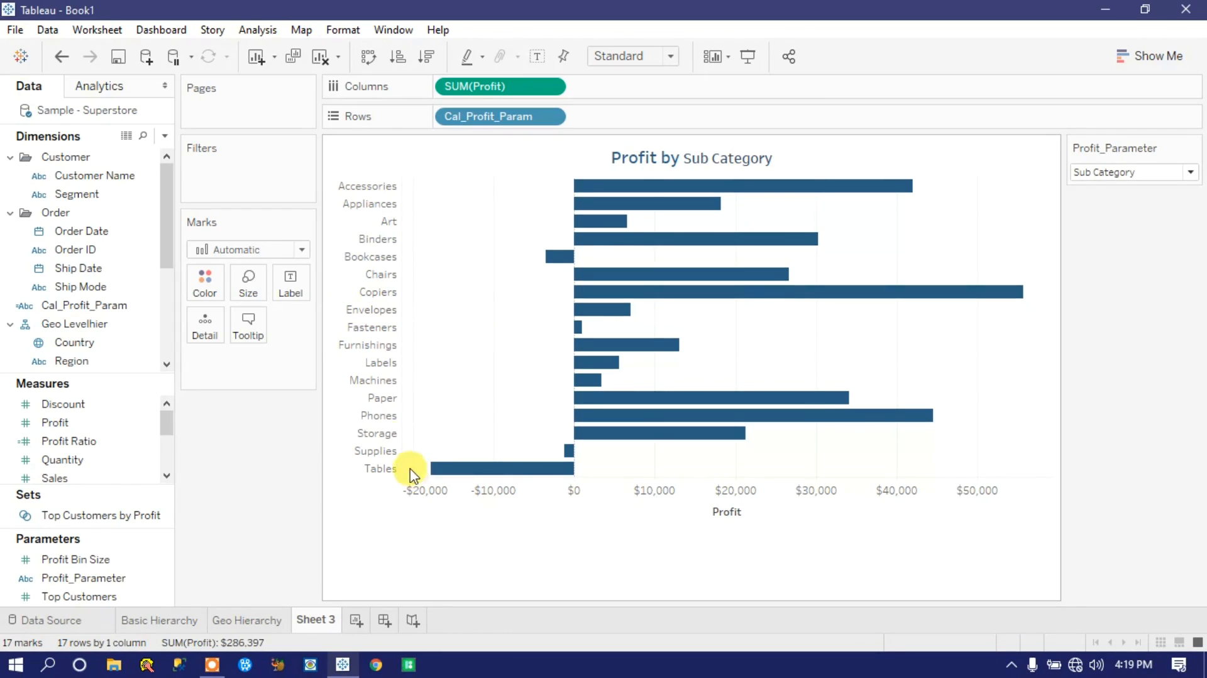
# Step: Try rotating the sub-category row labels and undo the rotation
pyautogui.click(359, 238)
pyautogui.rightClick(362, 238)
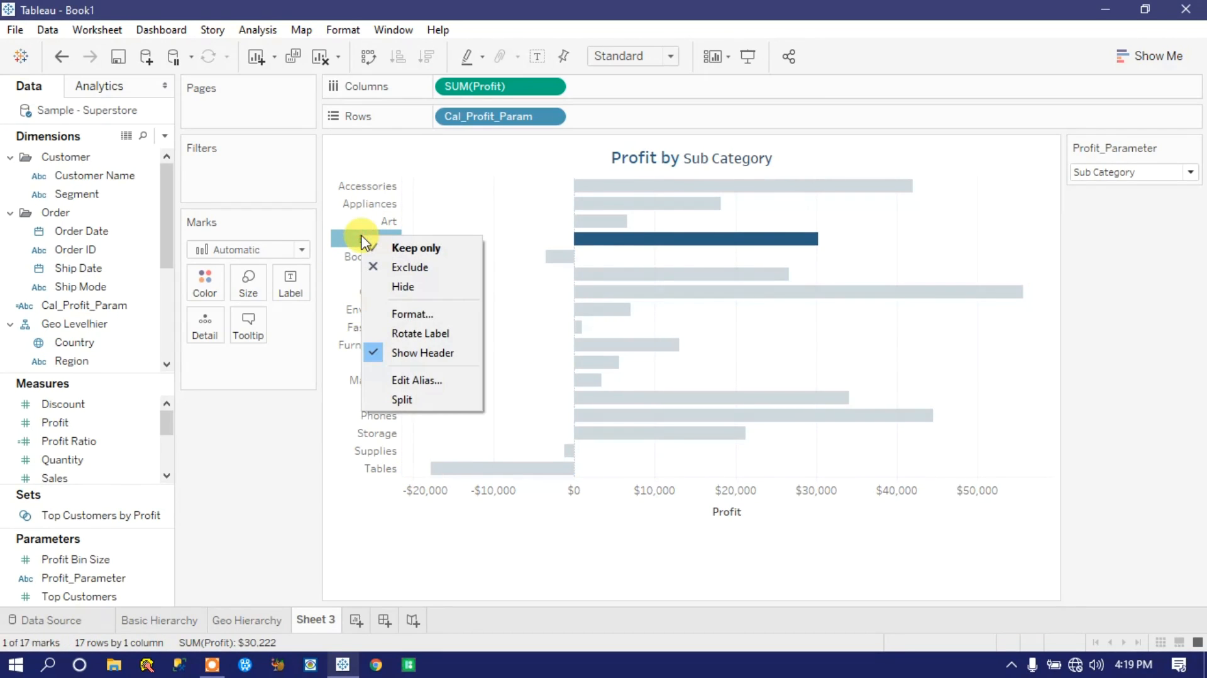
pyautogui.click(419, 332)
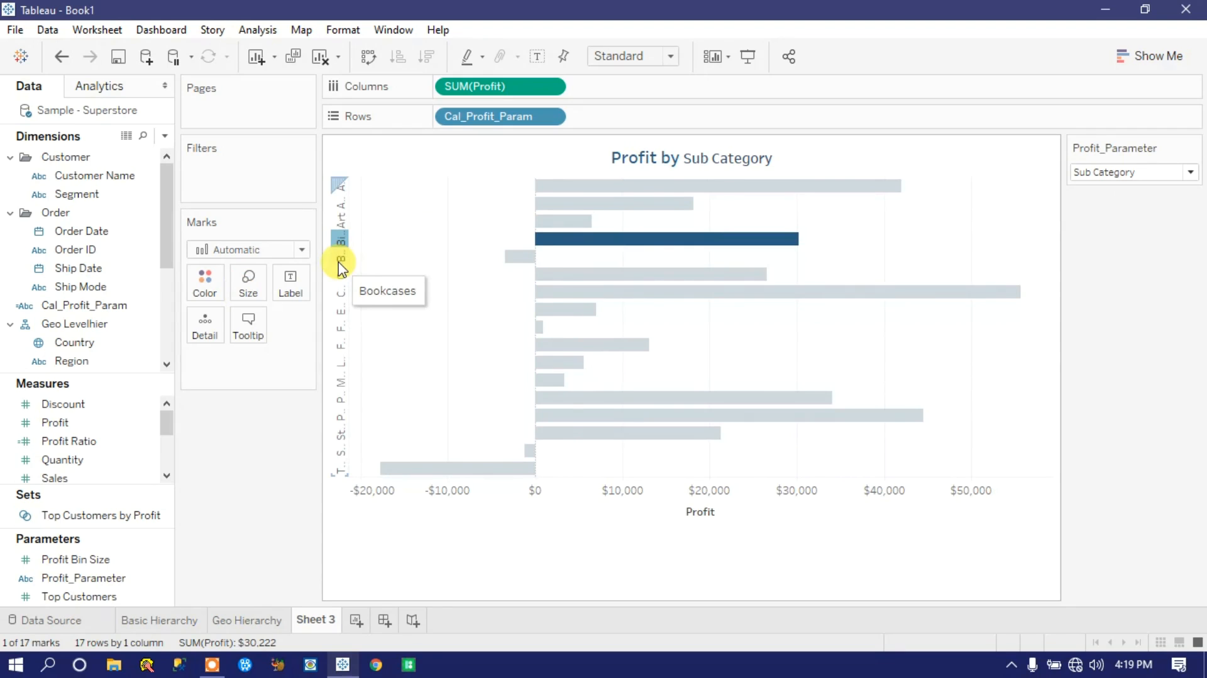
pyautogui.hotkey('ctrl', 'z')
# Step: Format the Cal_Profit_Param row header font as 8 pt bold in dark blue
pyautogui.rightClick(371, 239)
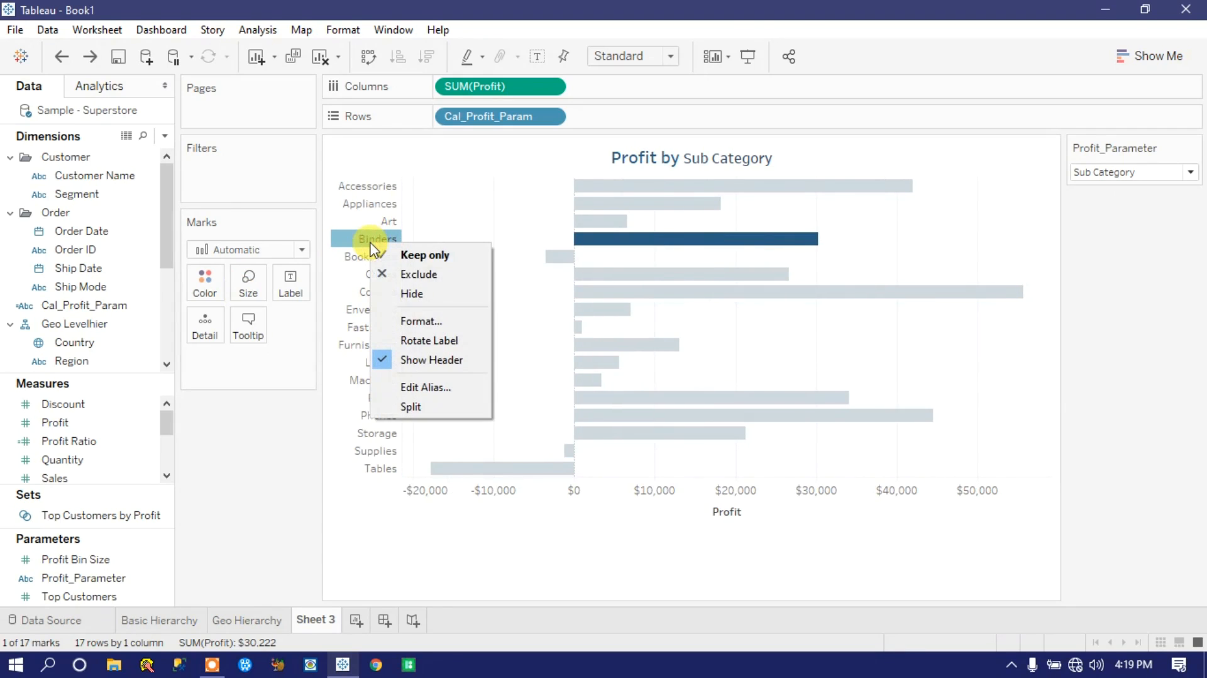
pyautogui.click(422, 320)
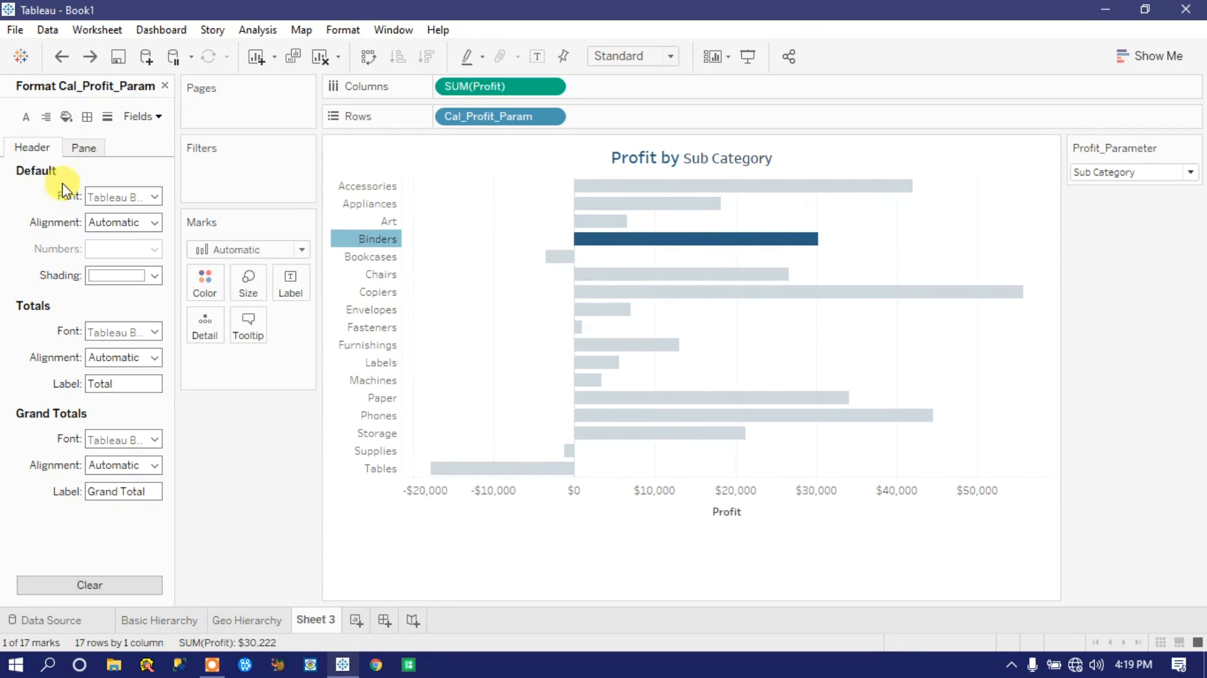
pyautogui.click(154, 198)
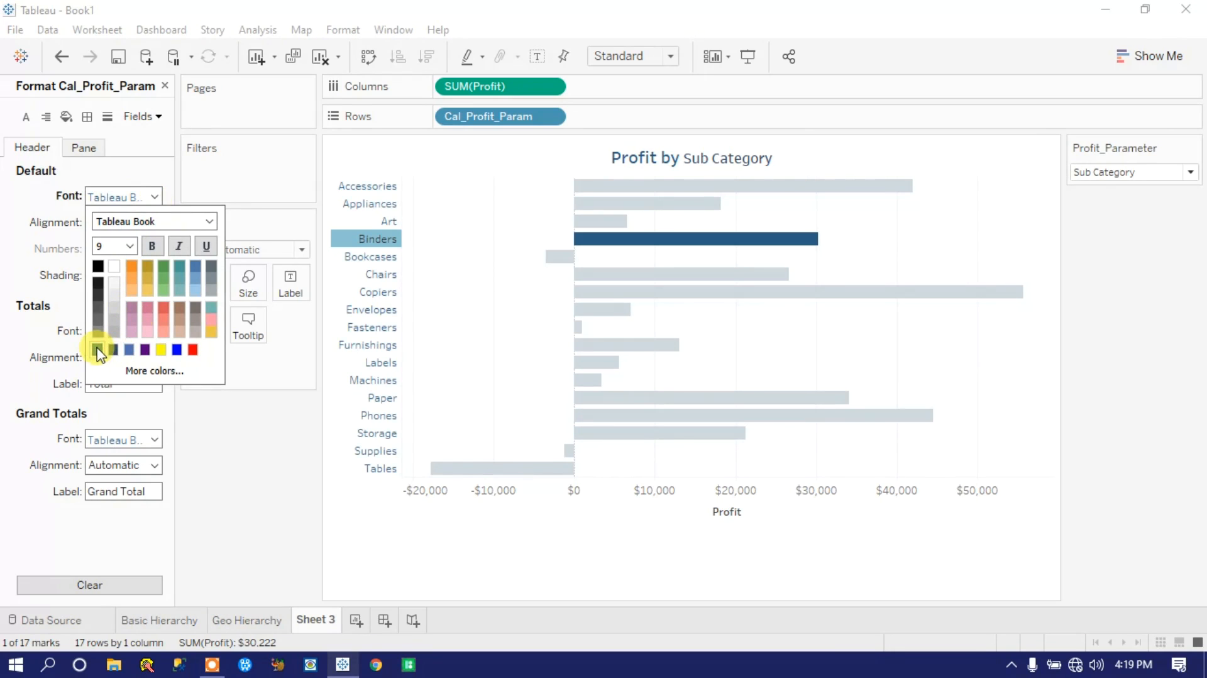
pyautogui.click(130, 246)
pyautogui.click(113, 262)
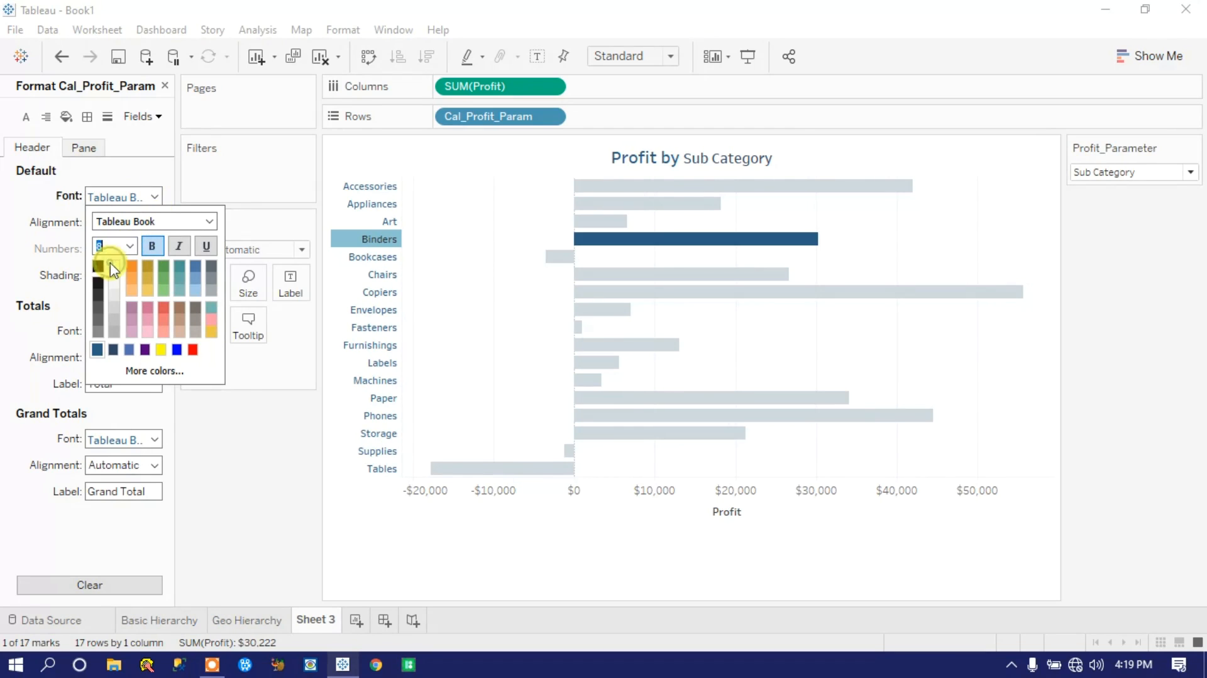
pyautogui.click(239, 438)
pyautogui.click(633, 547)
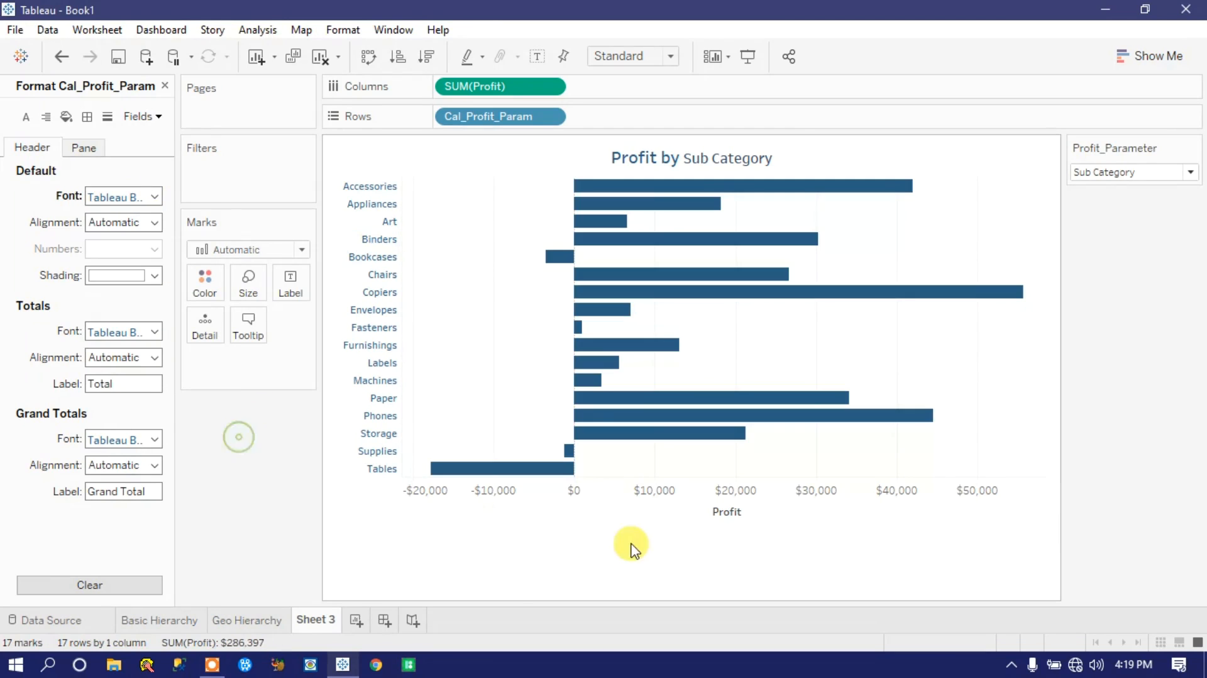
# Step: Format the Profit axis font as 8 pt bold in dark slate blue
pyautogui.rightClick(539, 501)
pyautogui.click(593, 575)
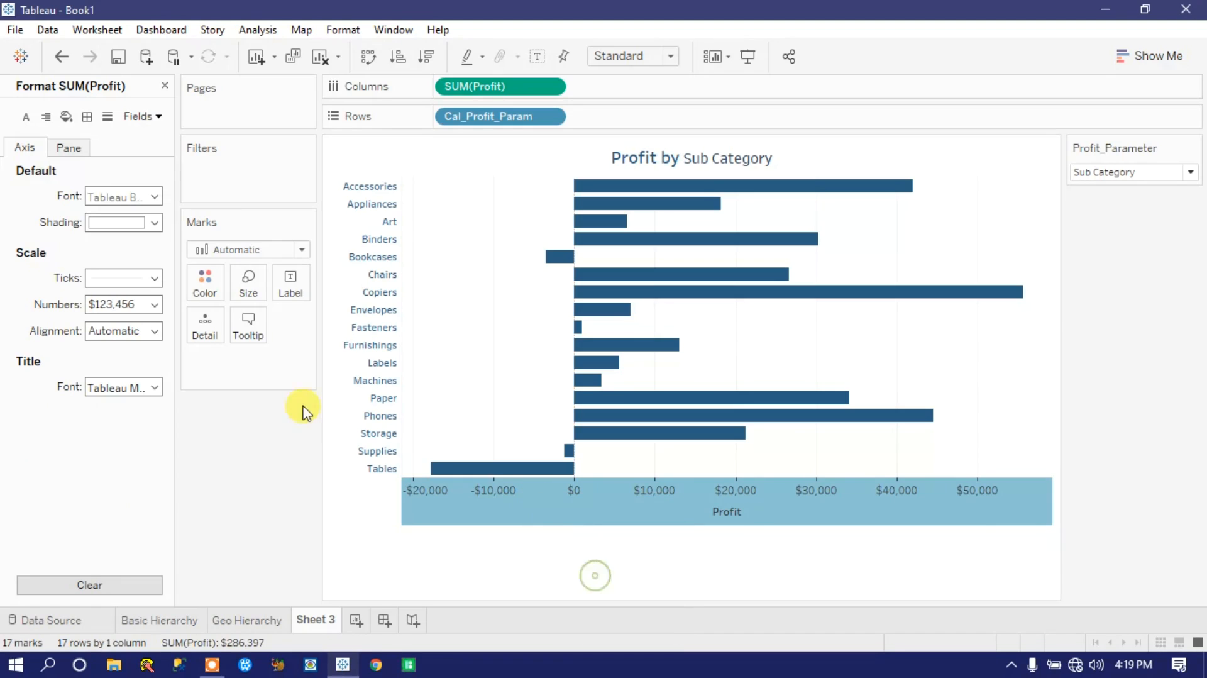
pyautogui.click(156, 198)
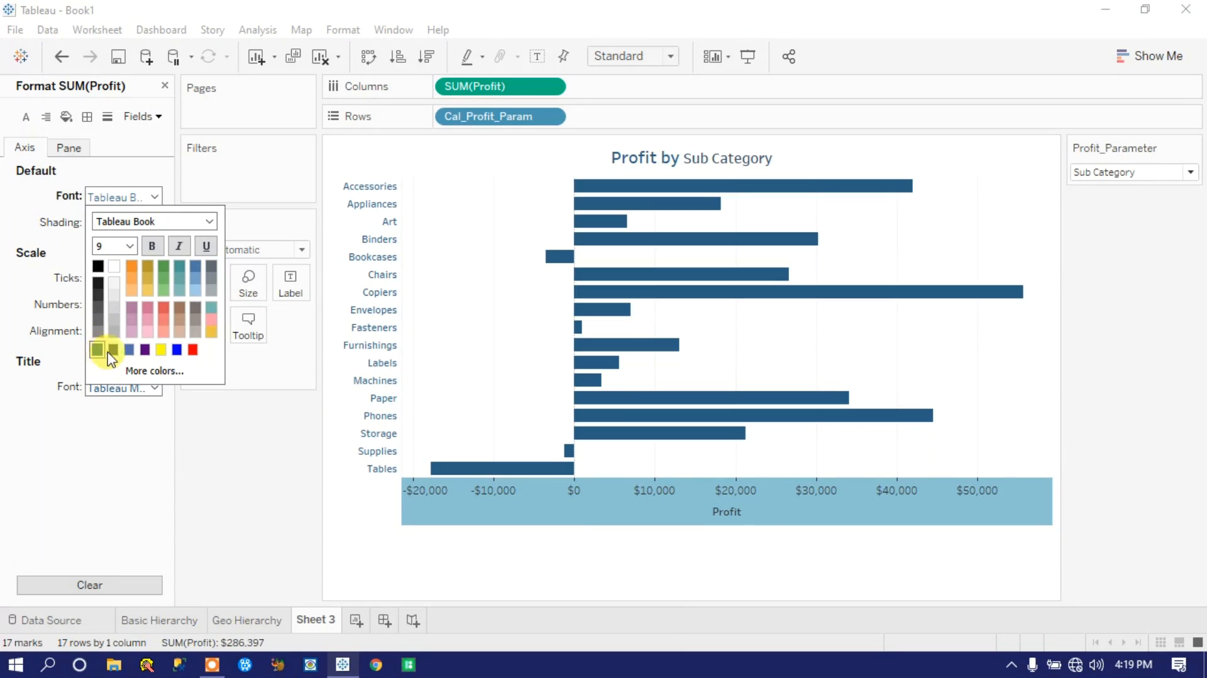
pyautogui.click(152, 246)
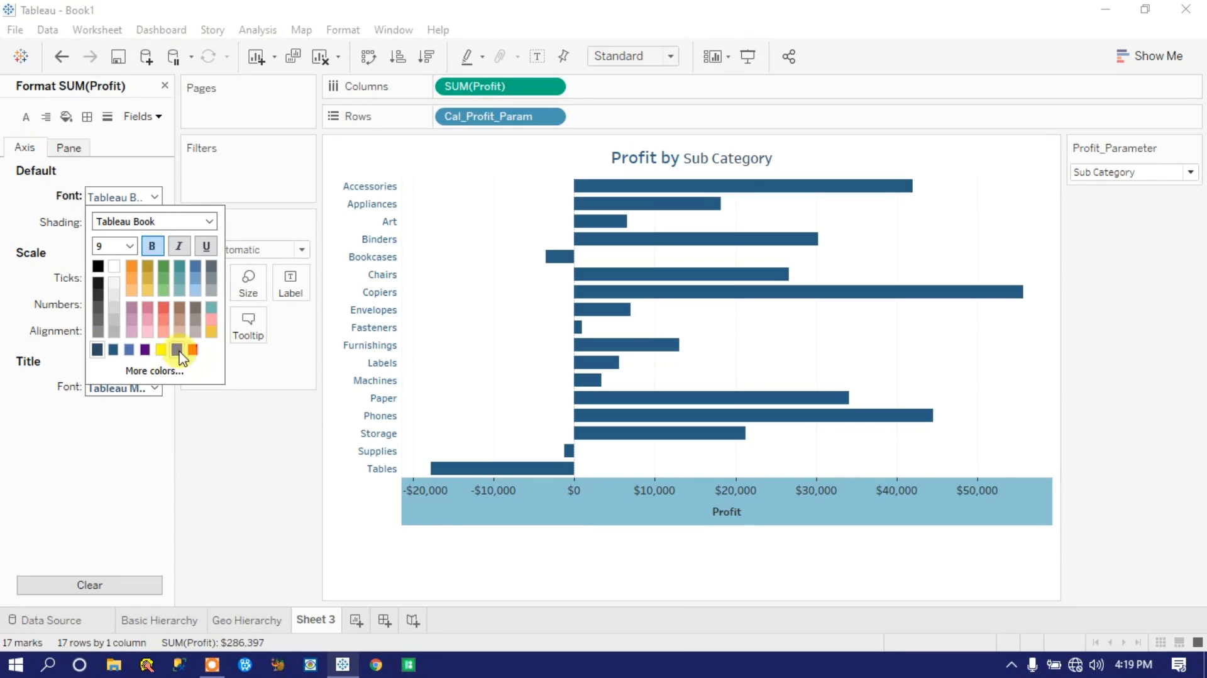
pyautogui.click(127, 244)
pyautogui.click(112, 261)
pyautogui.click(220, 458)
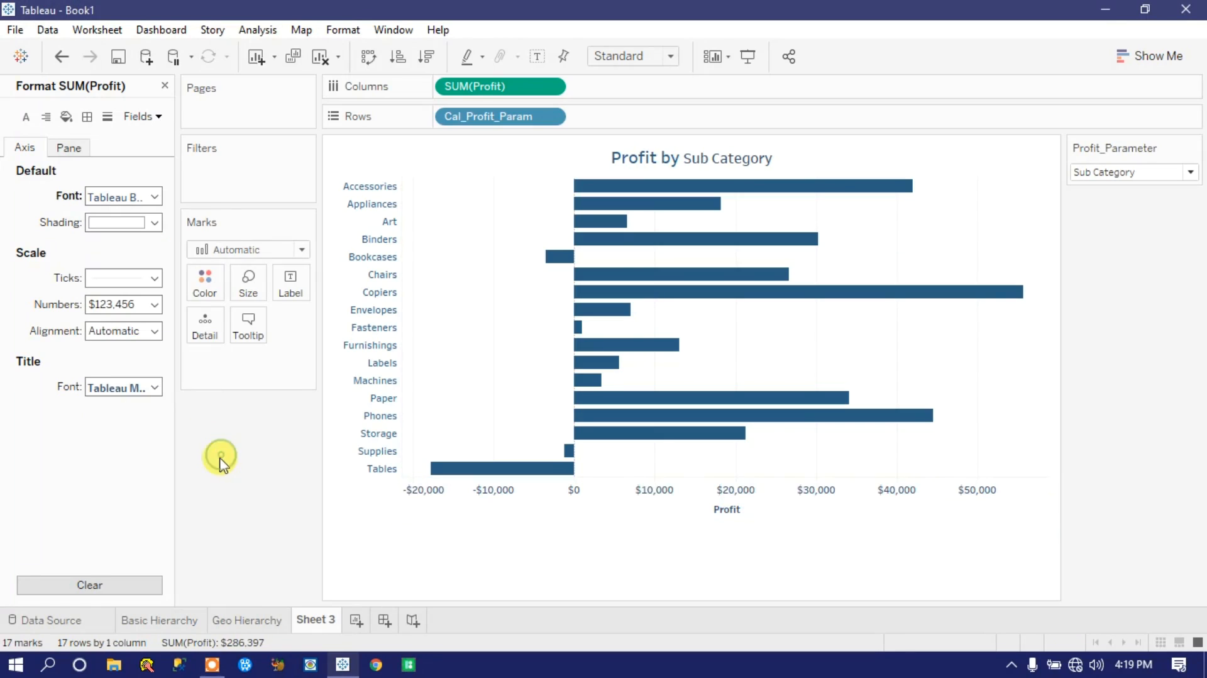
# Step: Set the chart's fit to Fit Width and show the sheet in presentation mode
pyautogui.click(671, 56)
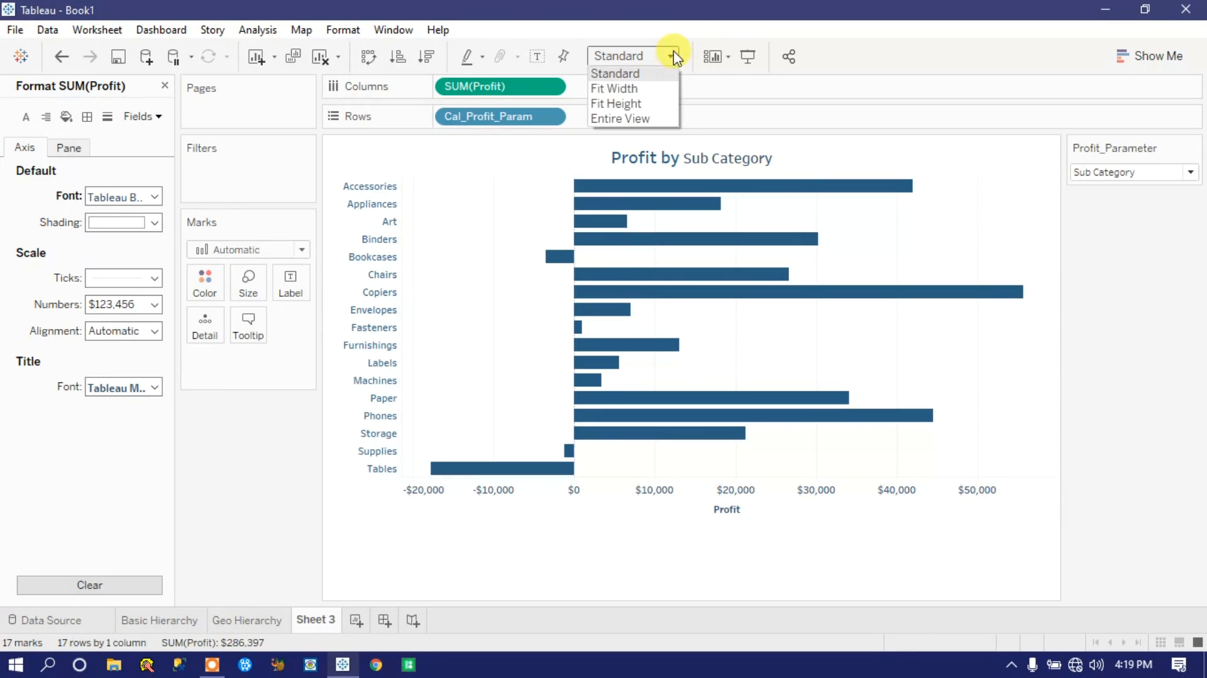
pyautogui.click(620, 90)
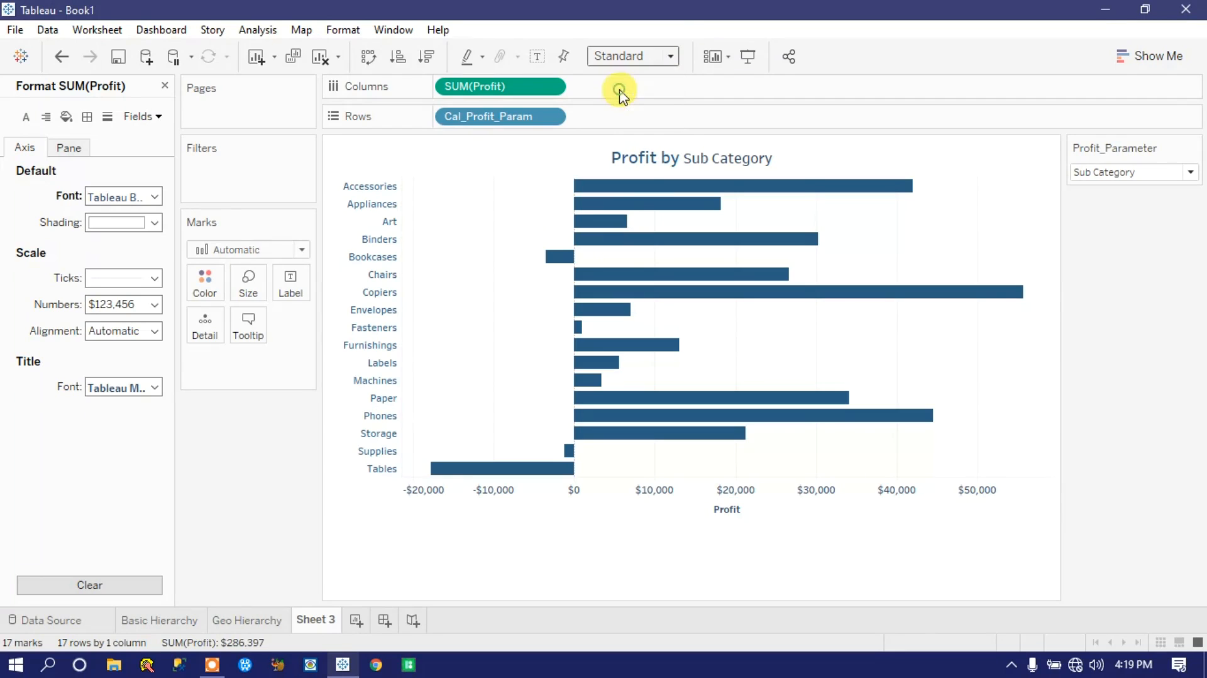
pyautogui.click(748, 62)
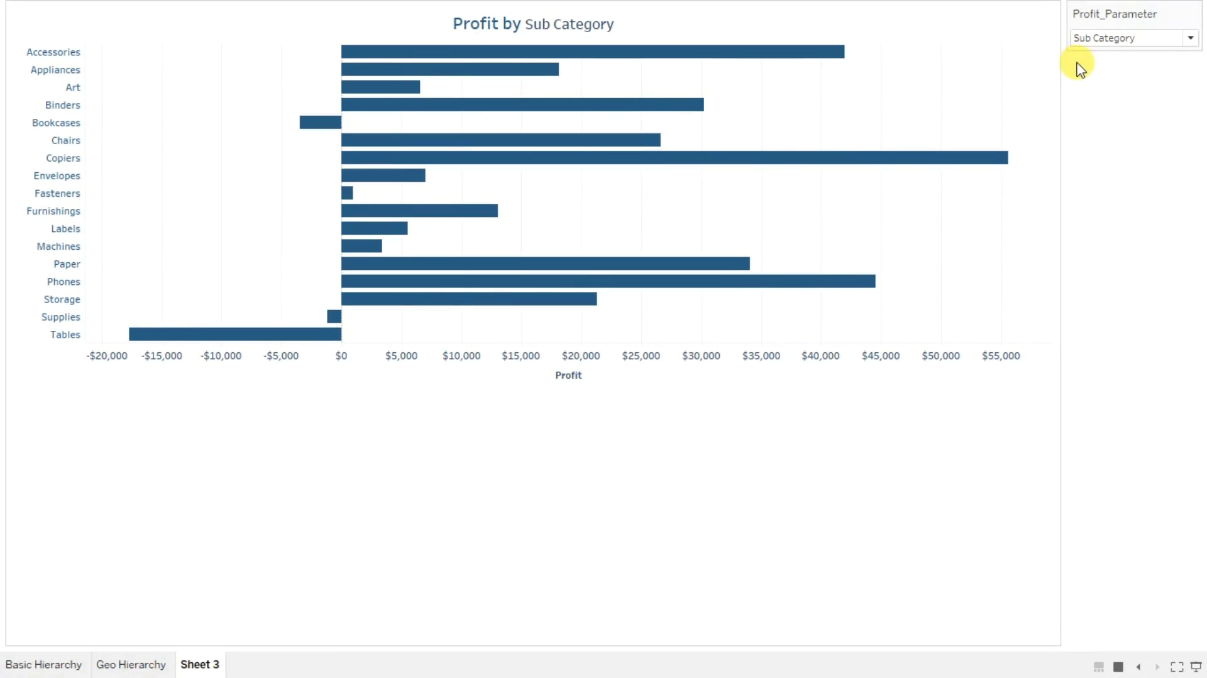
# Step: Check the presented chart with Profit_Parameter set to Category and Segment, and exit presentation mode
pyautogui.click(1091, 41)
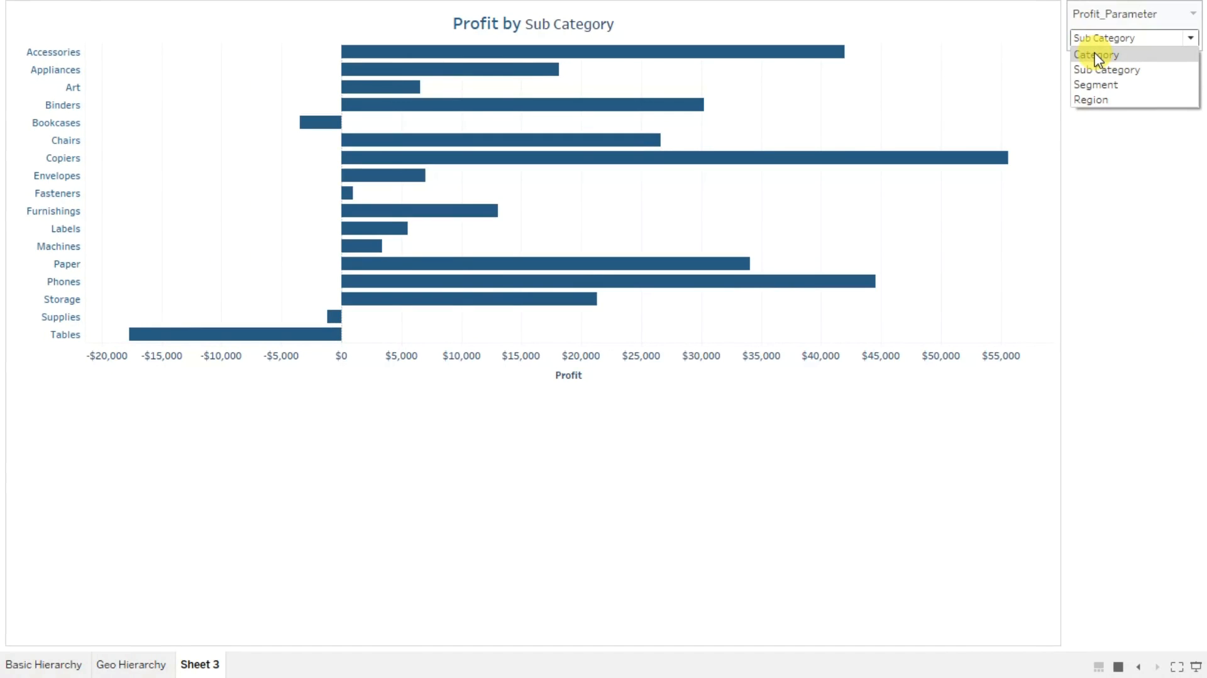
pyautogui.click(1096, 56)
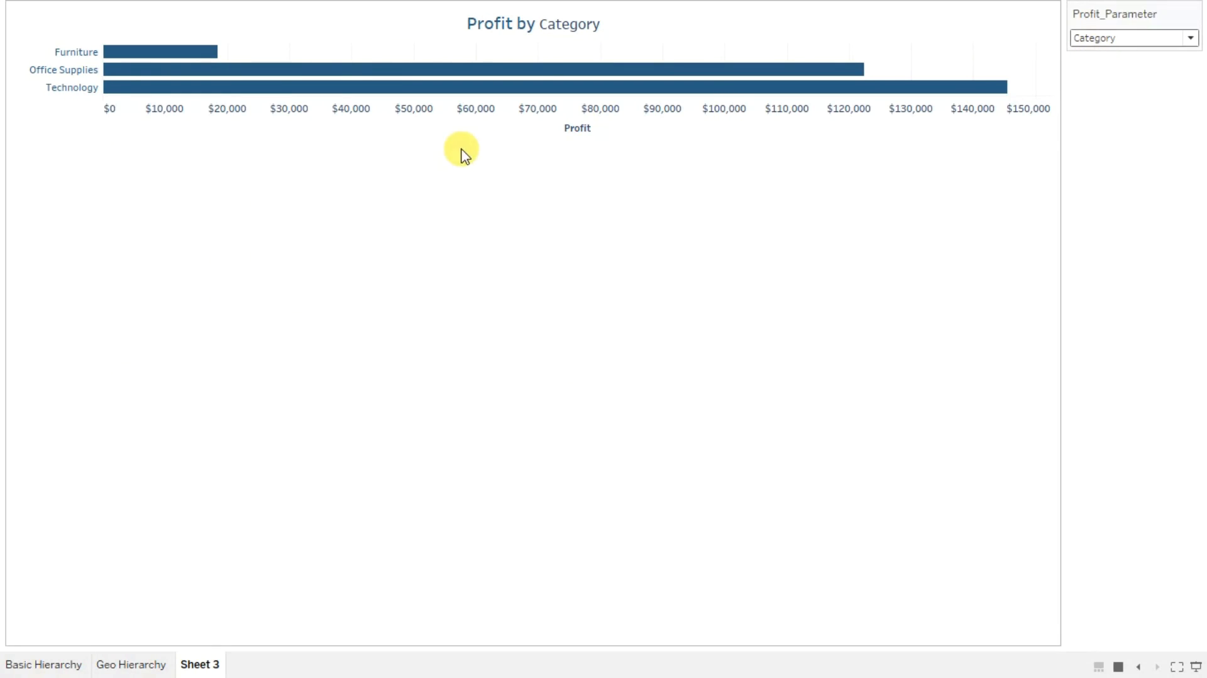
pyautogui.click(1126, 39)
pyautogui.click(1105, 85)
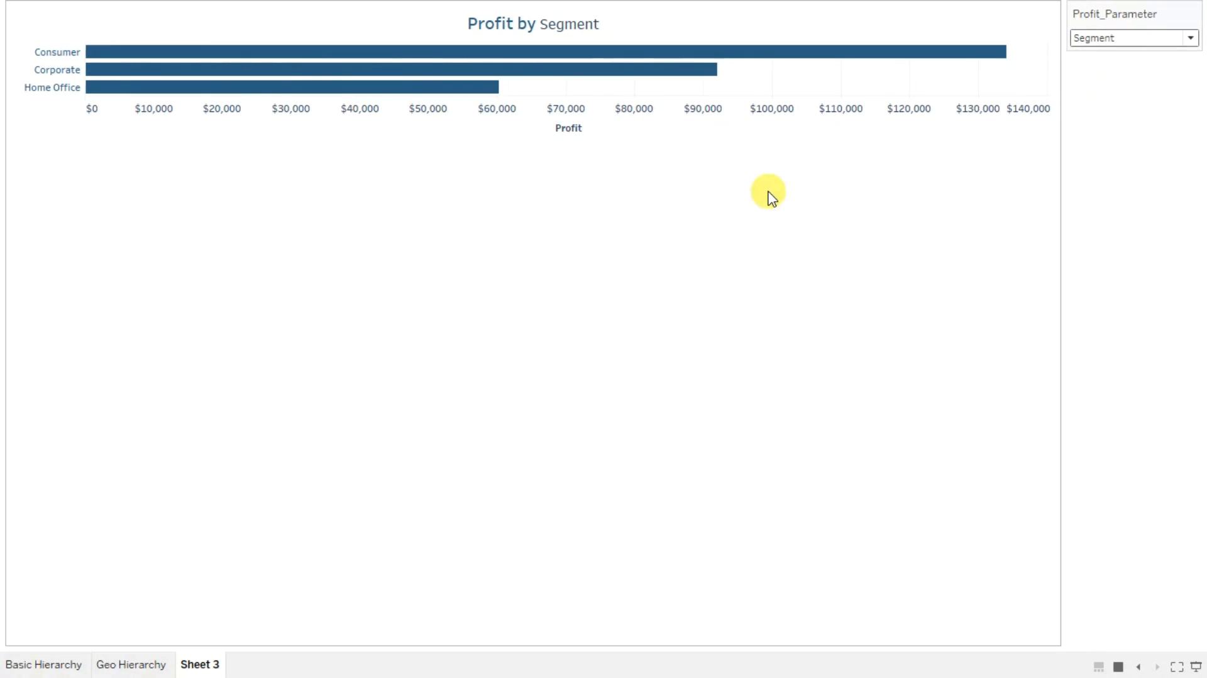
pyautogui.press('Escape')
# Step: Try the Entire View fit on the segment chart and return it to Fit Width
pyautogui.click(654, 56)
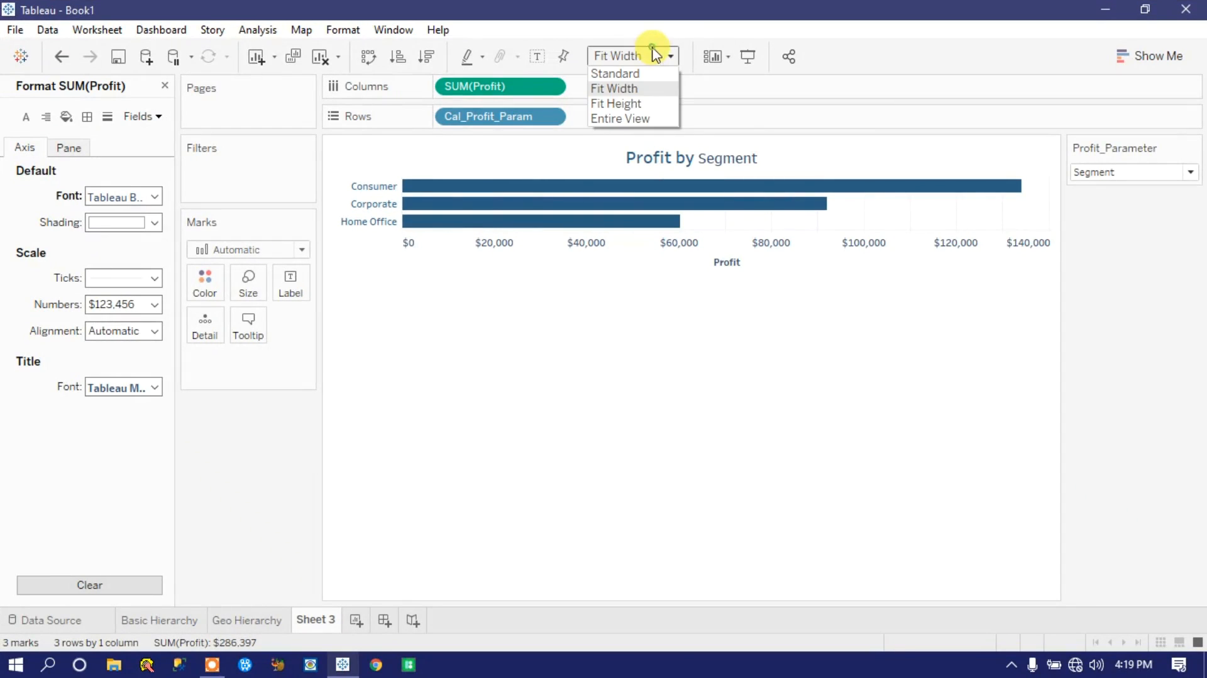
pyautogui.click(630, 119)
pyautogui.moveTo(687, 270)
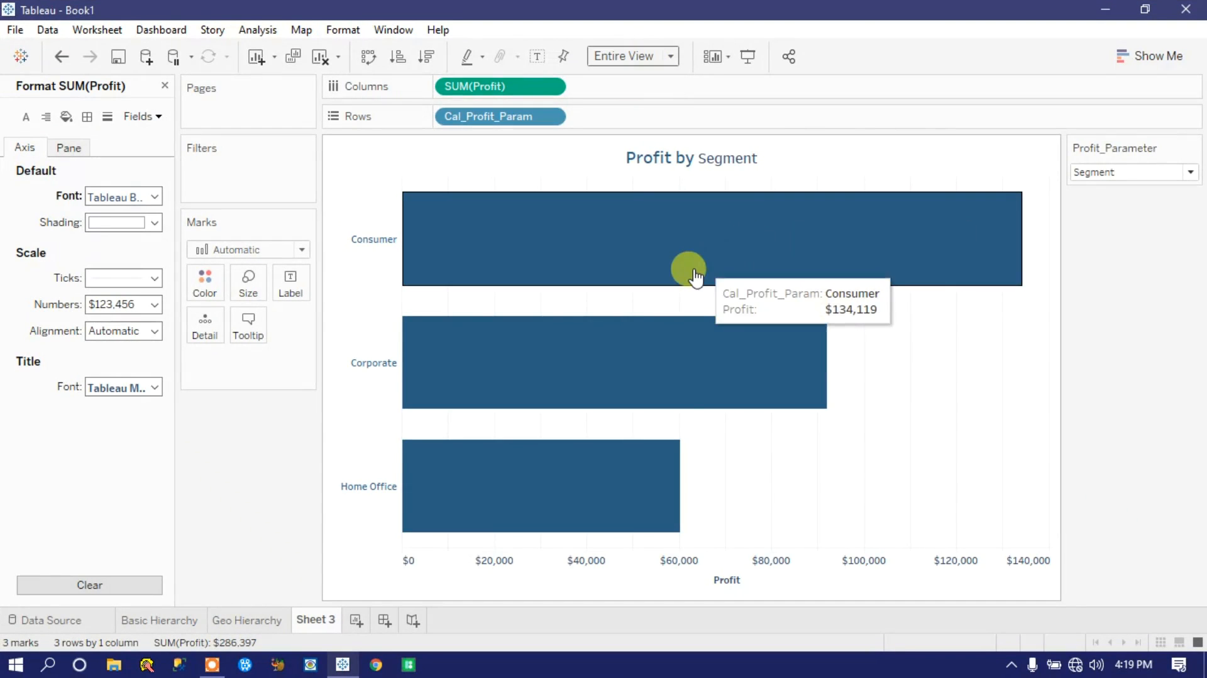
pyautogui.click(638, 60)
pyautogui.click(614, 89)
pyautogui.click(627, 59)
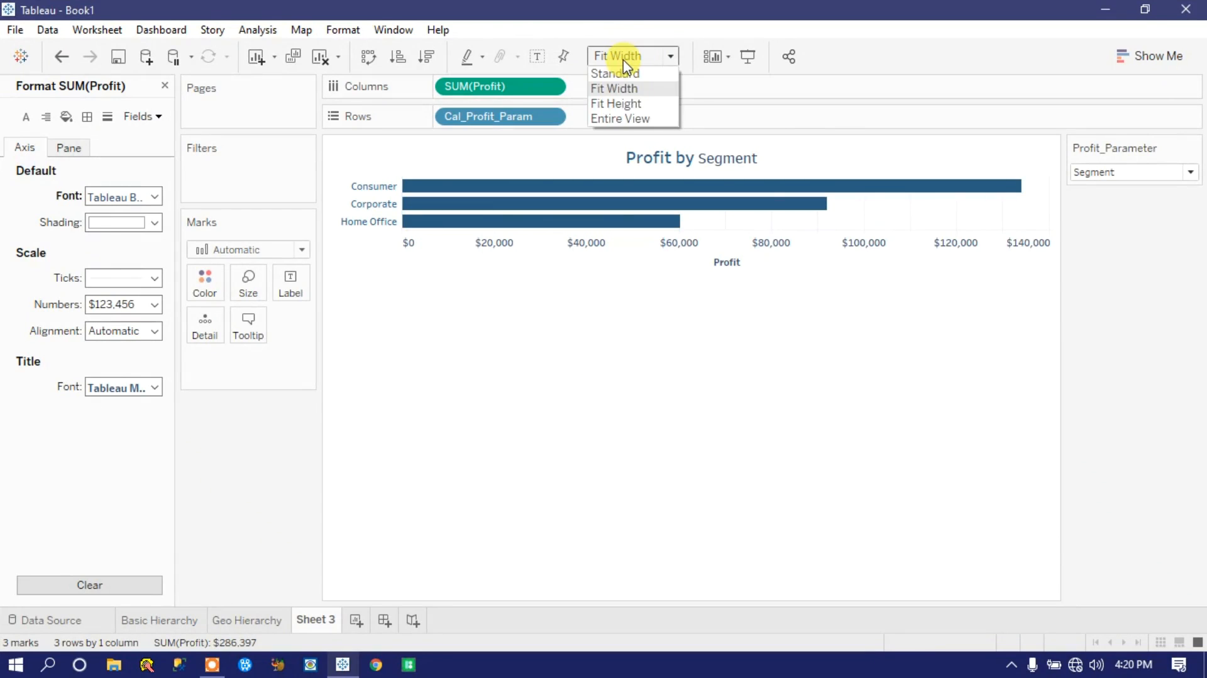
pyautogui.click(604, 367)
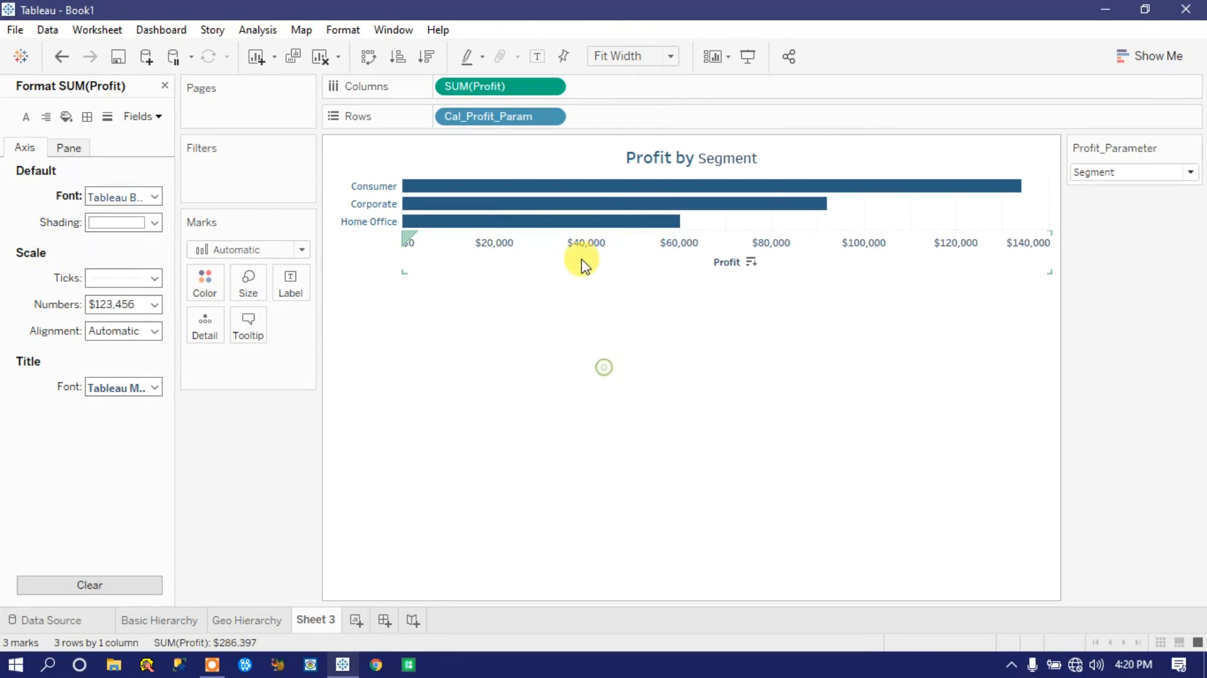
# Step: Increase the chart's row height by stretching it downward at the Profit axis, making the segment bars thicker
pyautogui.click(652, 261)
pyautogui.click(654, 322)
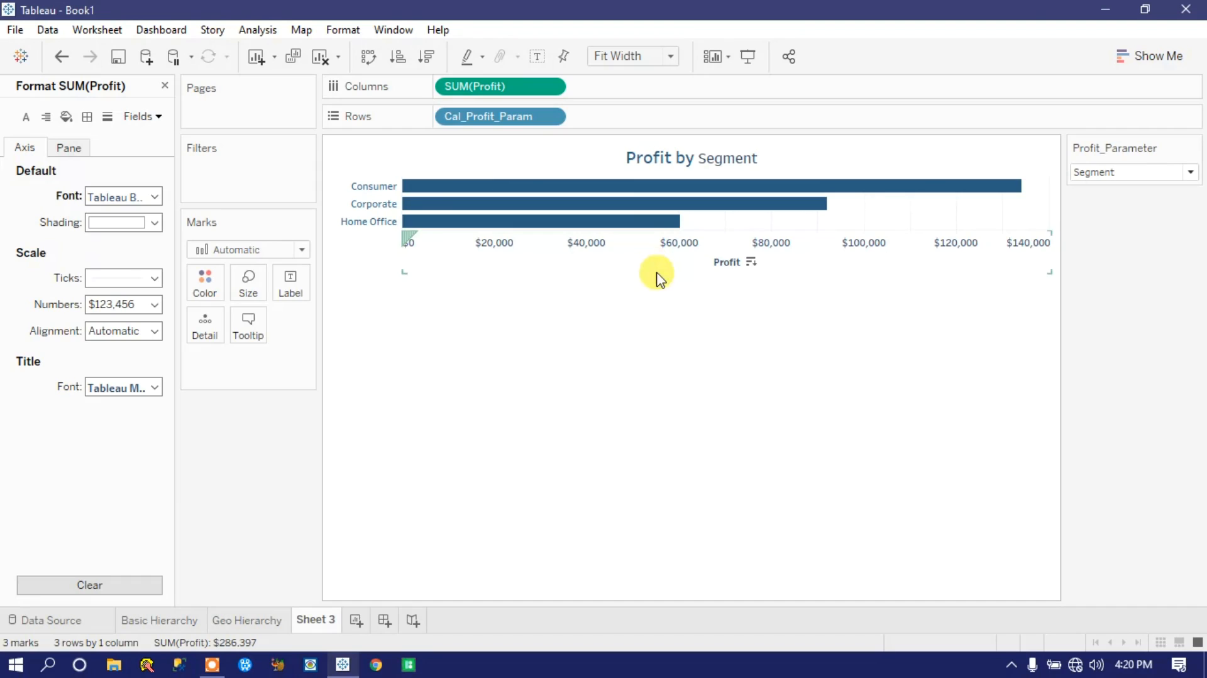
pyautogui.moveTo(654, 270); pyautogui.dragTo(683, 376)
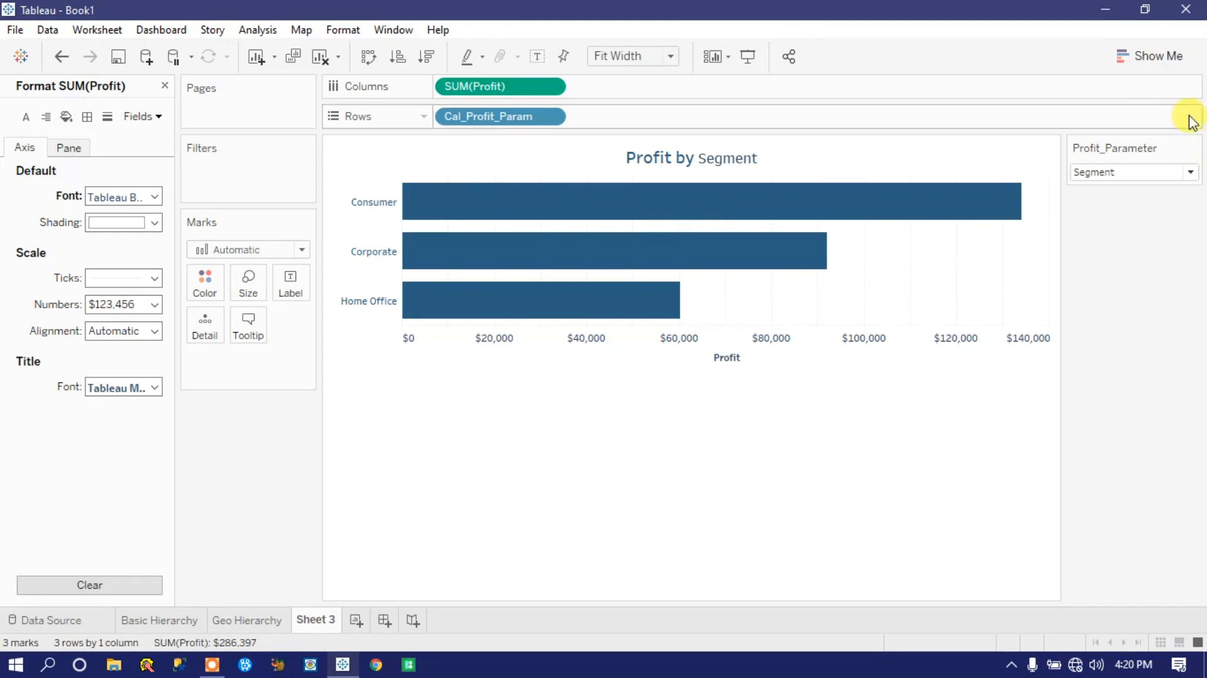
# Step: Present the sheet and check the chart with Profit_Parameter set to Region and finally Sub Category
pyautogui.click(751, 57)
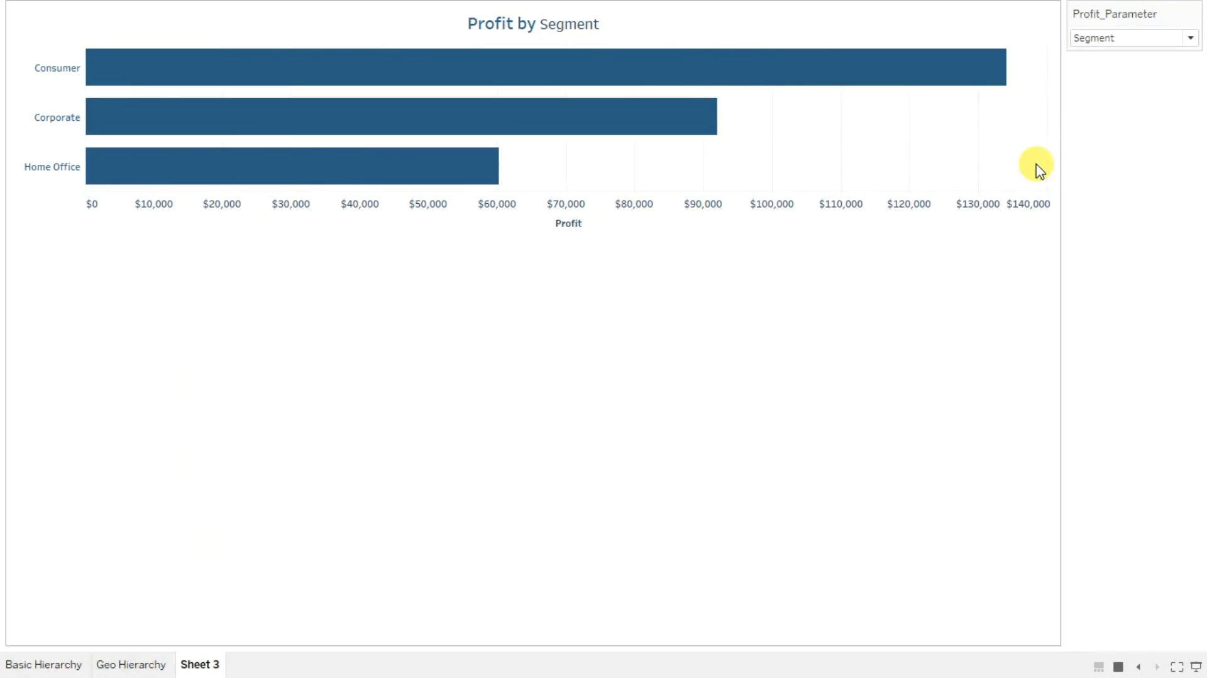
pyautogui.click(1081, 39)
pyautogui.click(1106, 88)
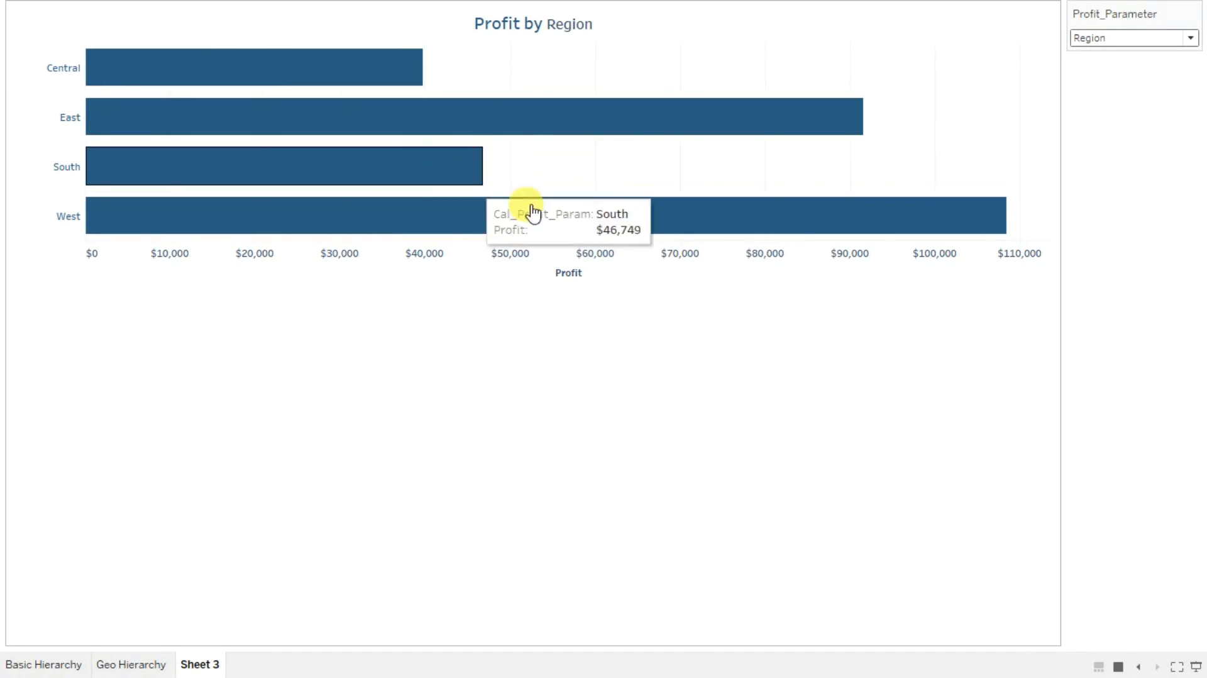
pyautogui.click(1118, 42)
pyautogui.click(1104, 66)
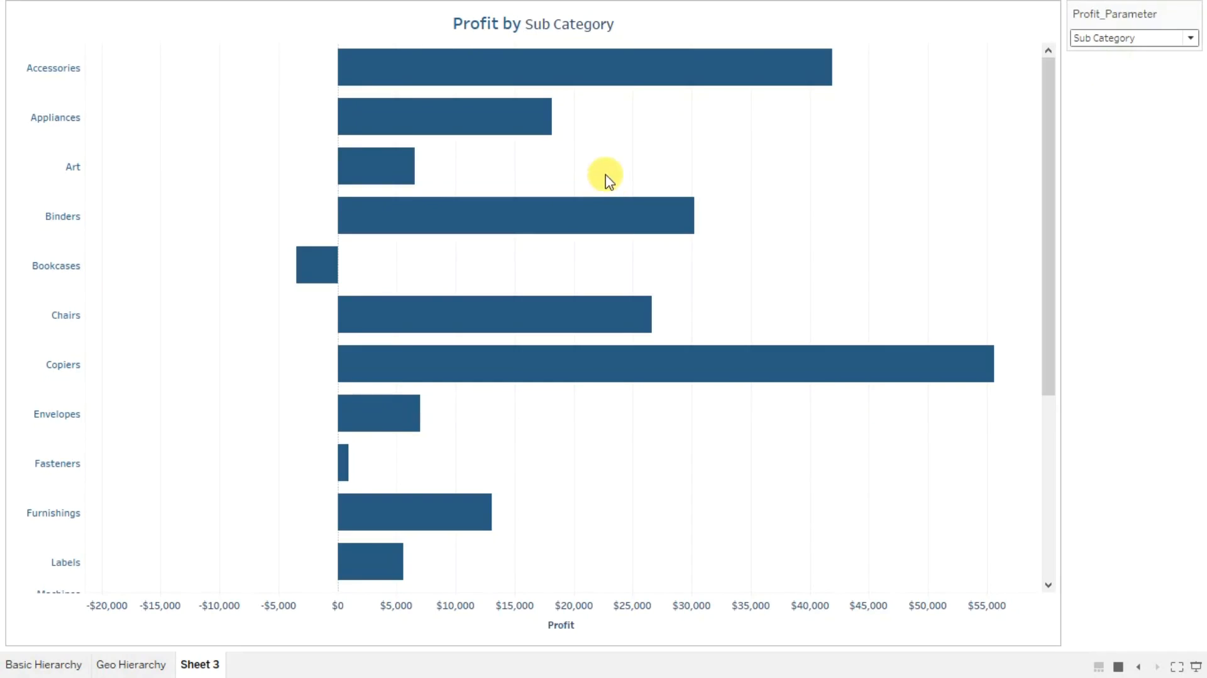
# Step: Check the presented chart with Profit_Parameter set to Category and return to the worksheet editing view
pyautogui.click(1104, 38)
pyautogui.click(1100, 57)
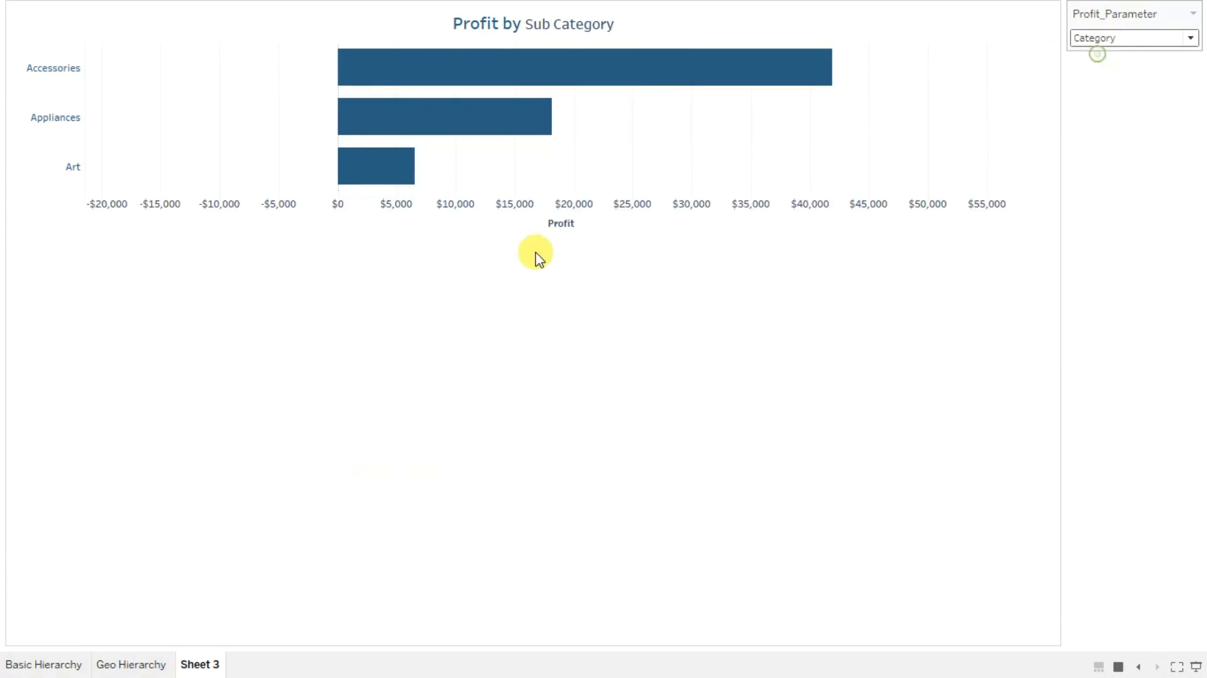
pyautogui.press('Escape')
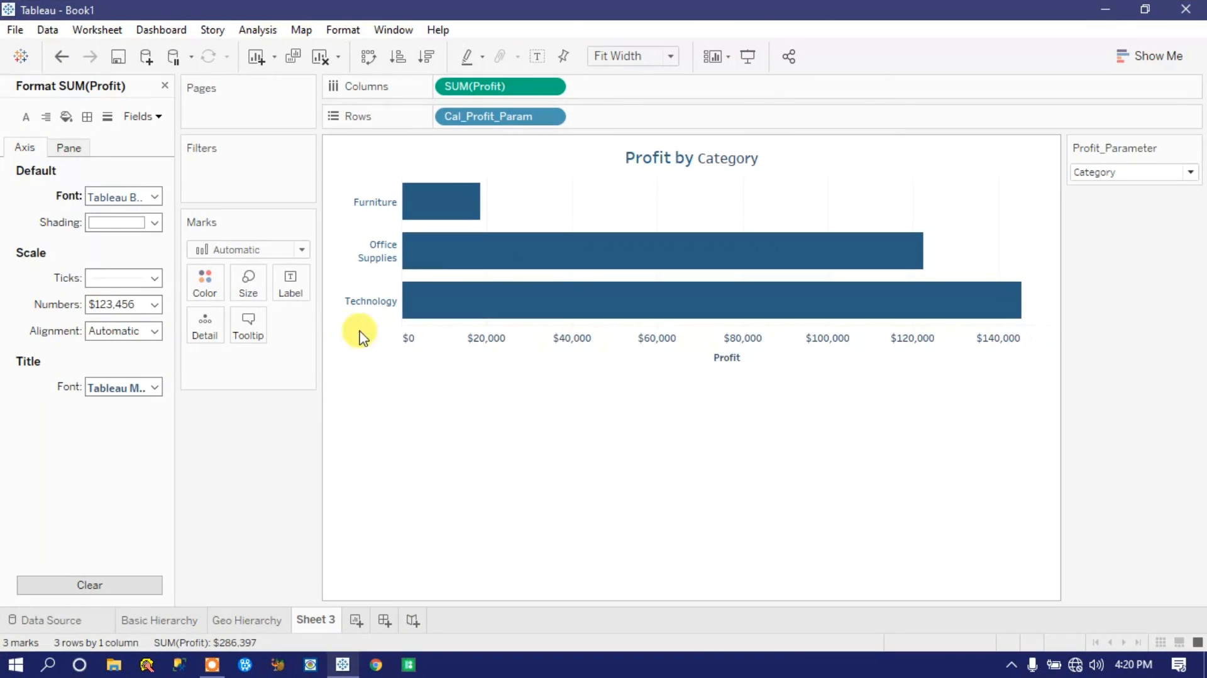
# Step: Show mark labels on the profit bars and set the label font colour to Match Mark Color
pyautogui.click(289, 284)
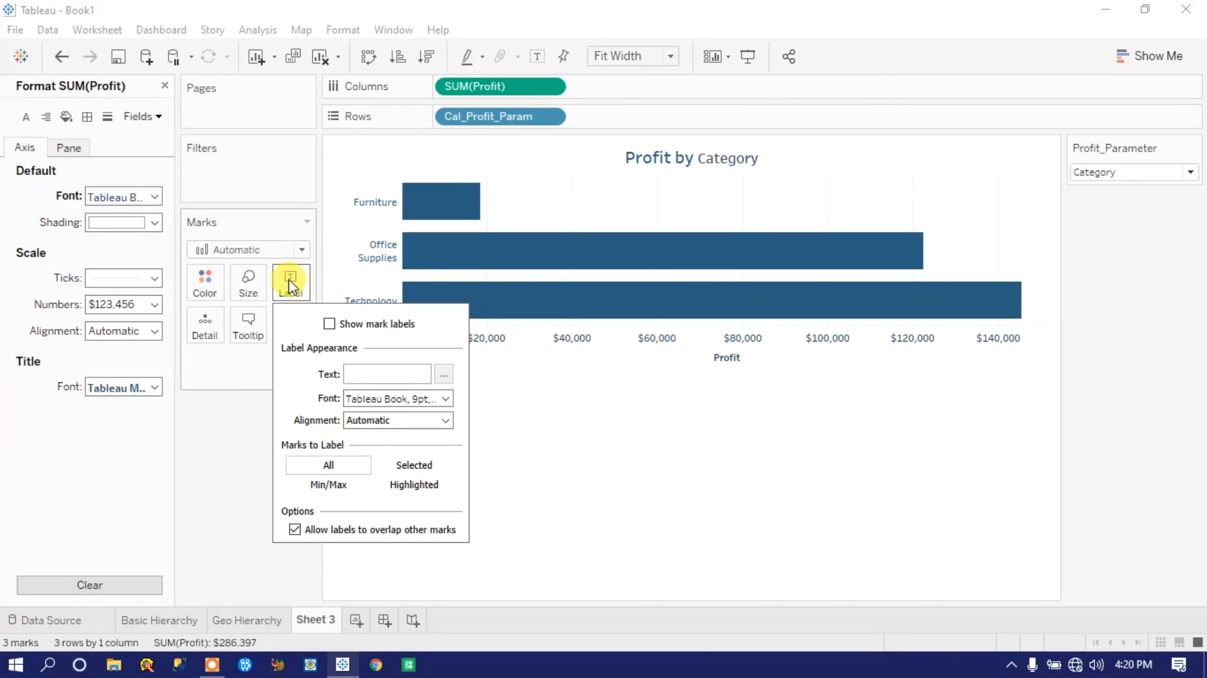
pyautogui.click(329, 324)
pyautogui.click(447, 399)
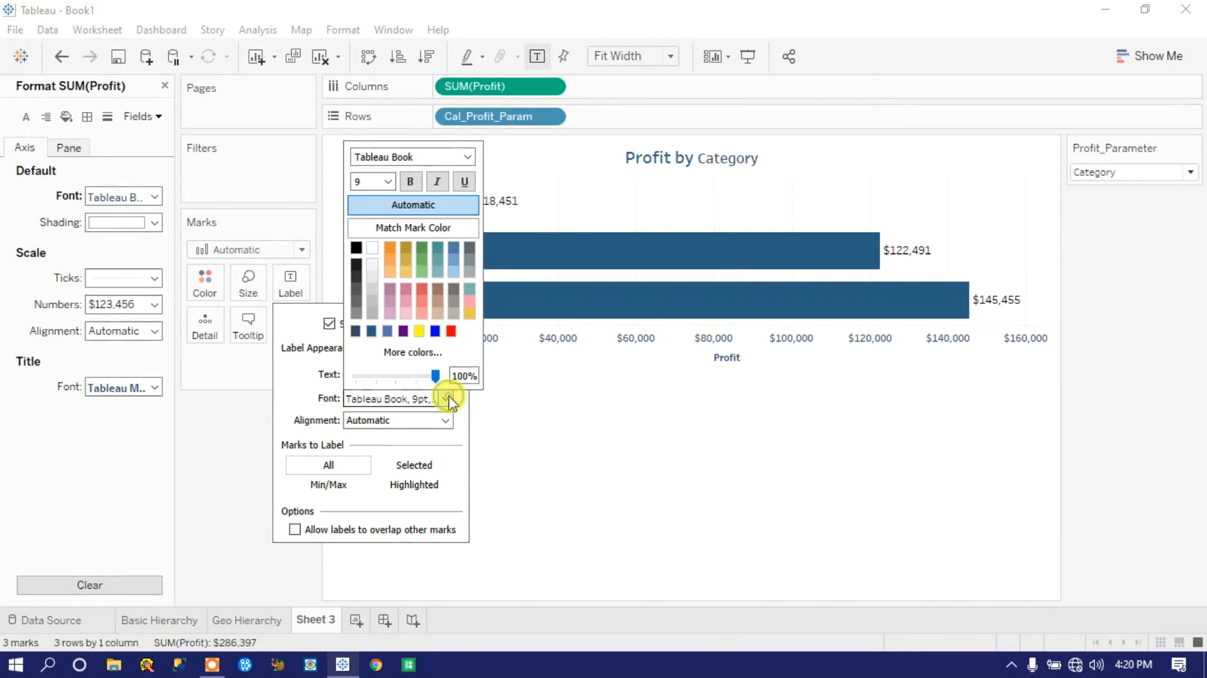
pyautogui.click(423, 229)
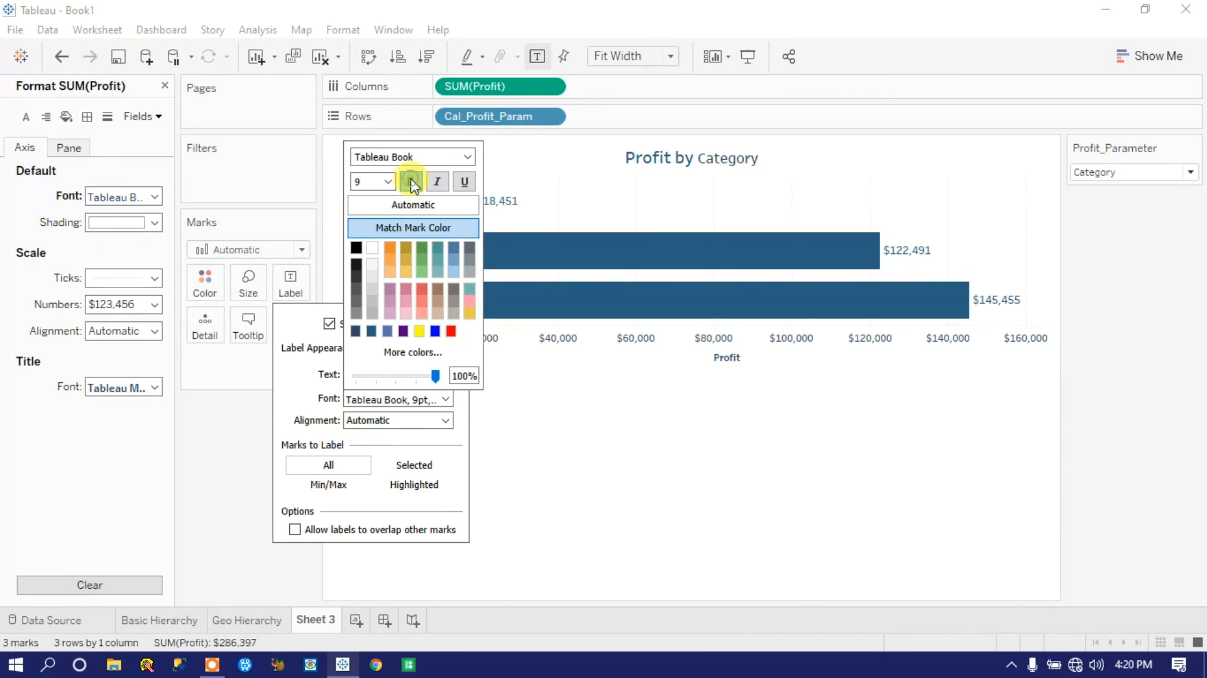
pyautogui.click(704, 423)
pyautogui.click(1129, 51)
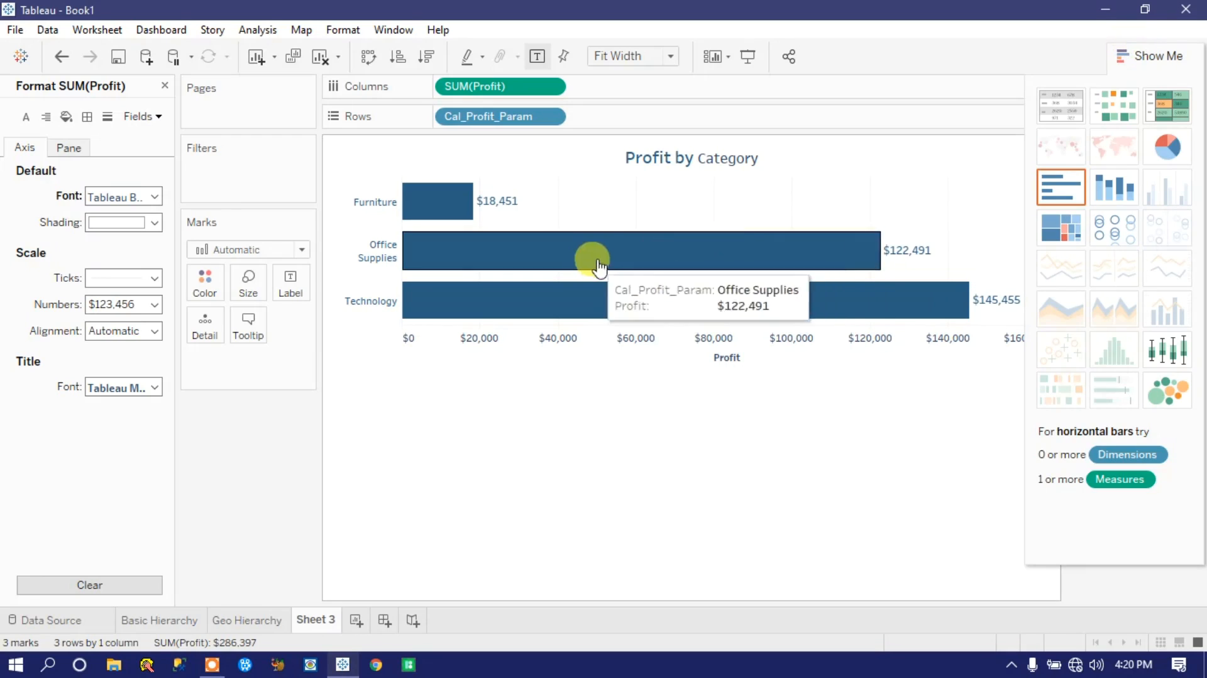
# Step: Present the labelled chart, check it with Profit_Parameter set to Segment, Category and finally Region, and exit presentation mode
pyautogui.click(755, 57)
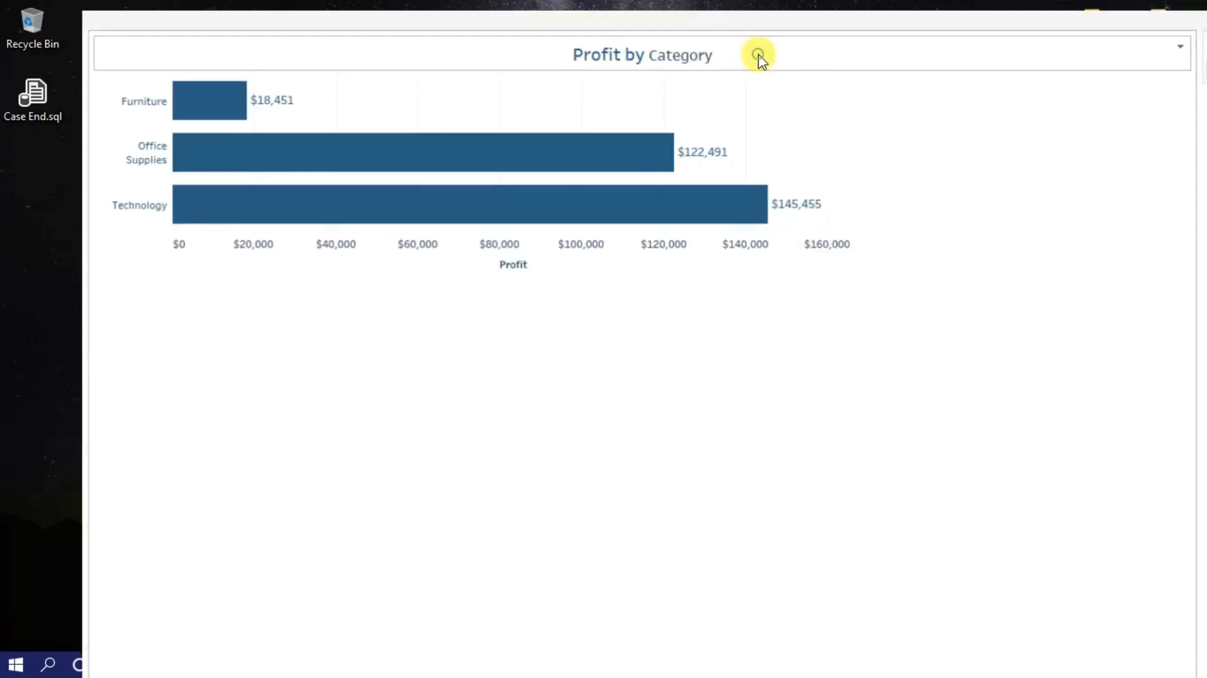
pyautogui.click(1099, 39)
pyautogui.click(1110, 84)
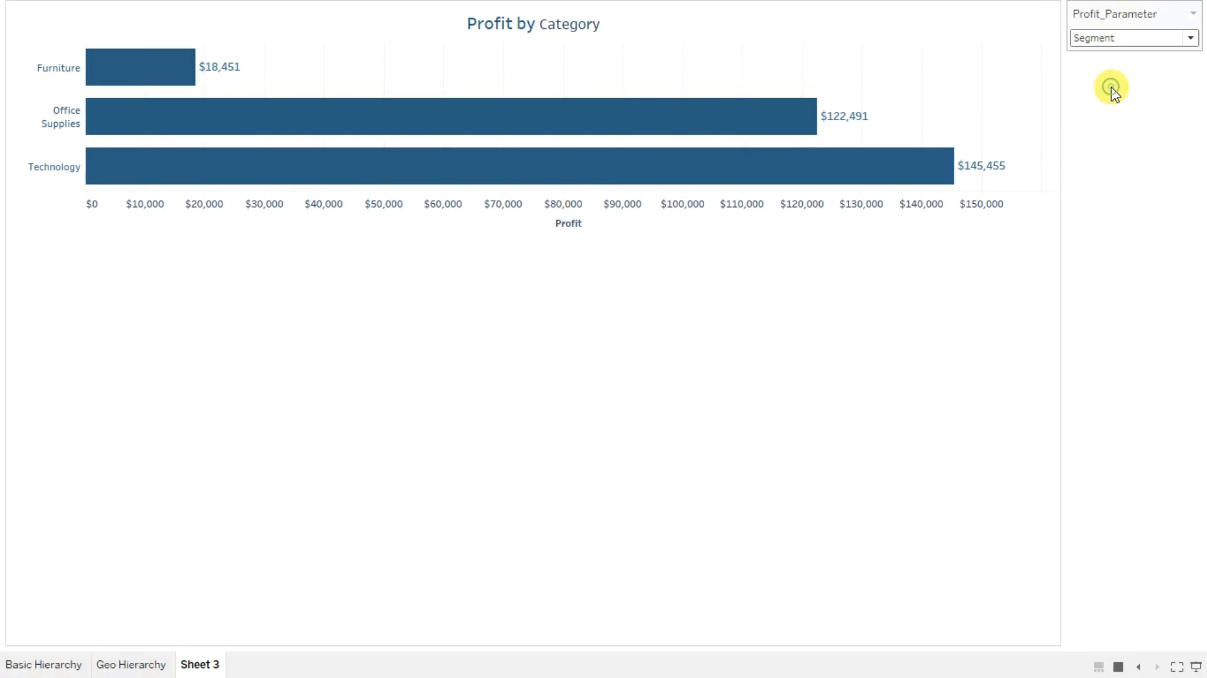
pyautogui.click(1108, 37)
pyautogui.click(1103, 53)
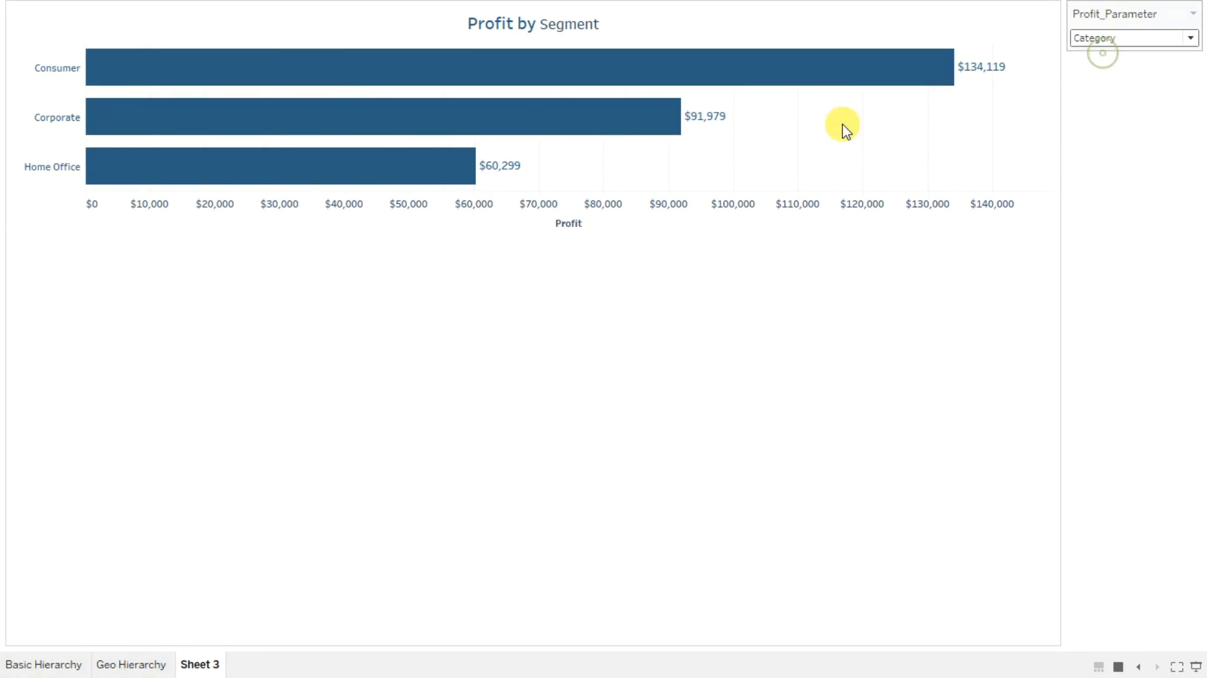
pyautogui.click(1152, 38)
pyautogui.click(1111, 100)
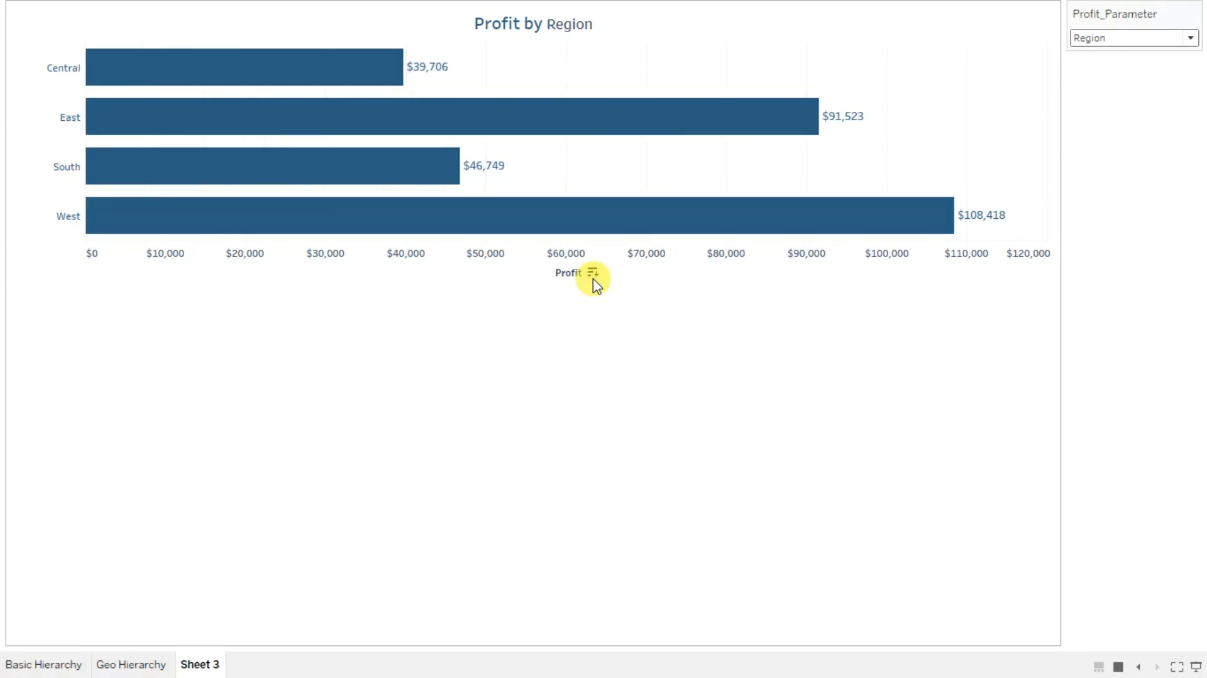
pyautogui.press('Escape')
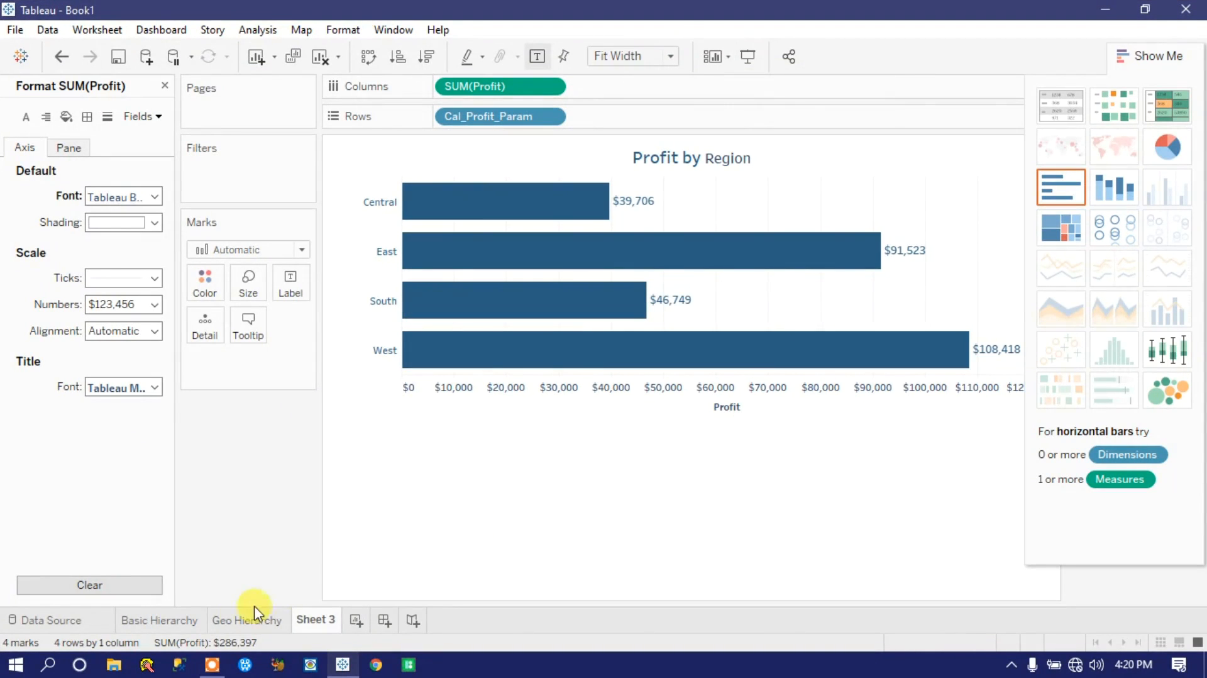
# Step: Open the Basic Hierarchy worksheet for review
pyautogui.click(164, 624)
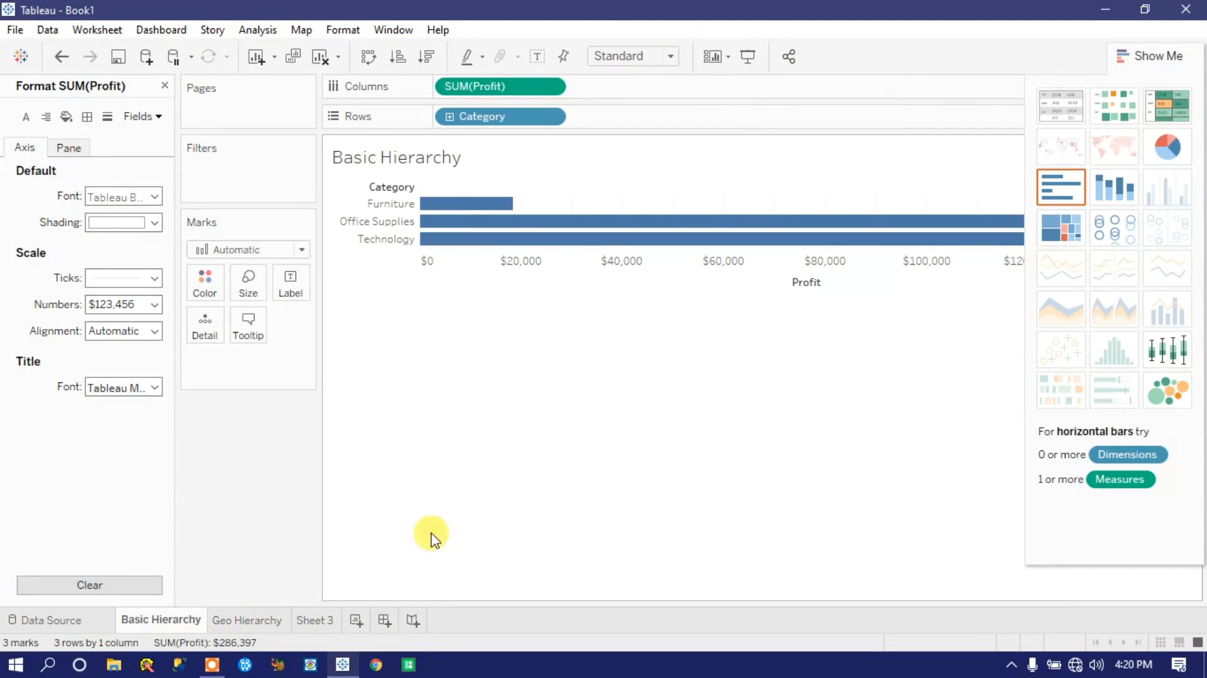